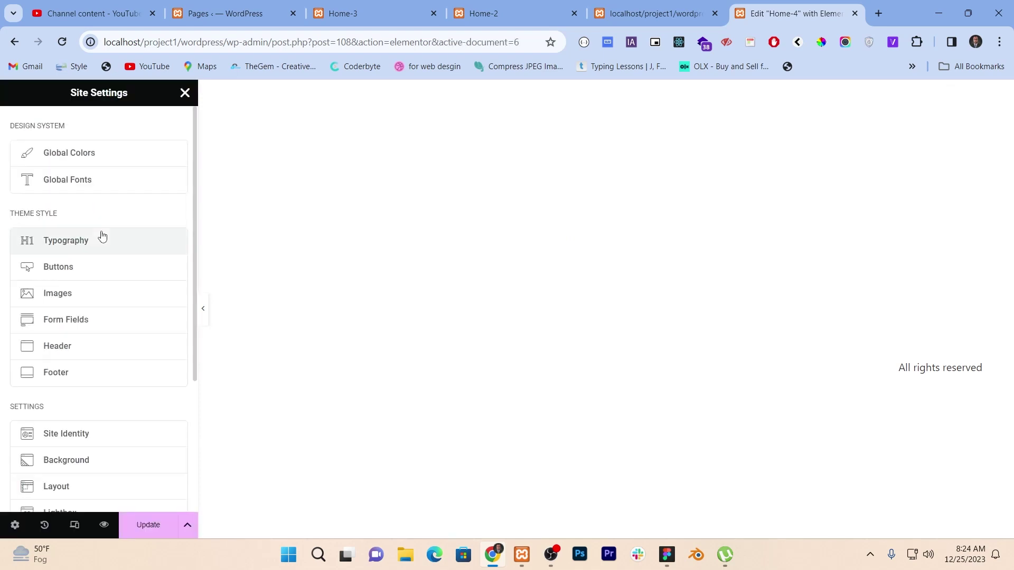
Add a custom global color with hex value F38160 and name it "parimary color".
left_click(88, 155)
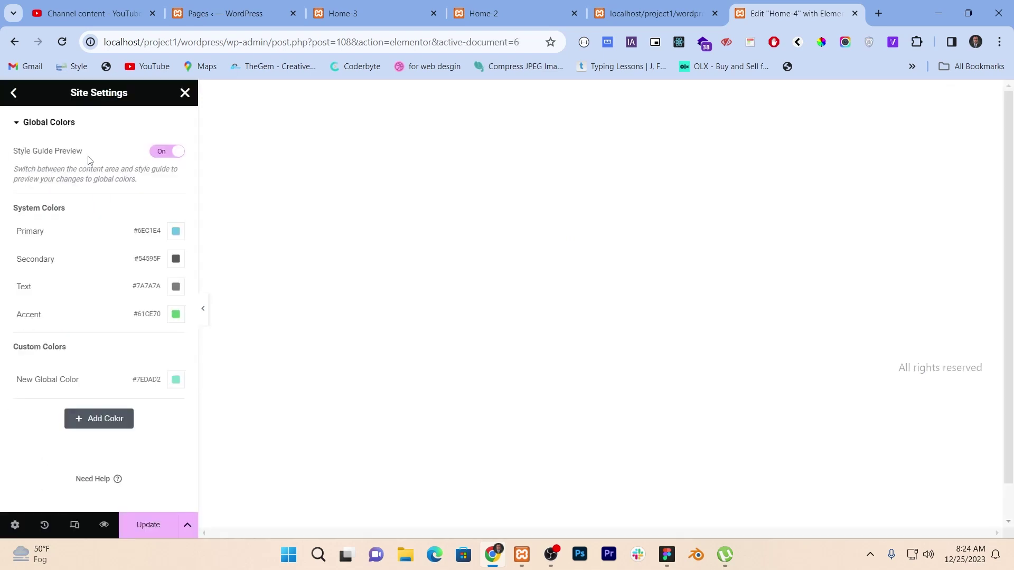
left_click(126, 420)
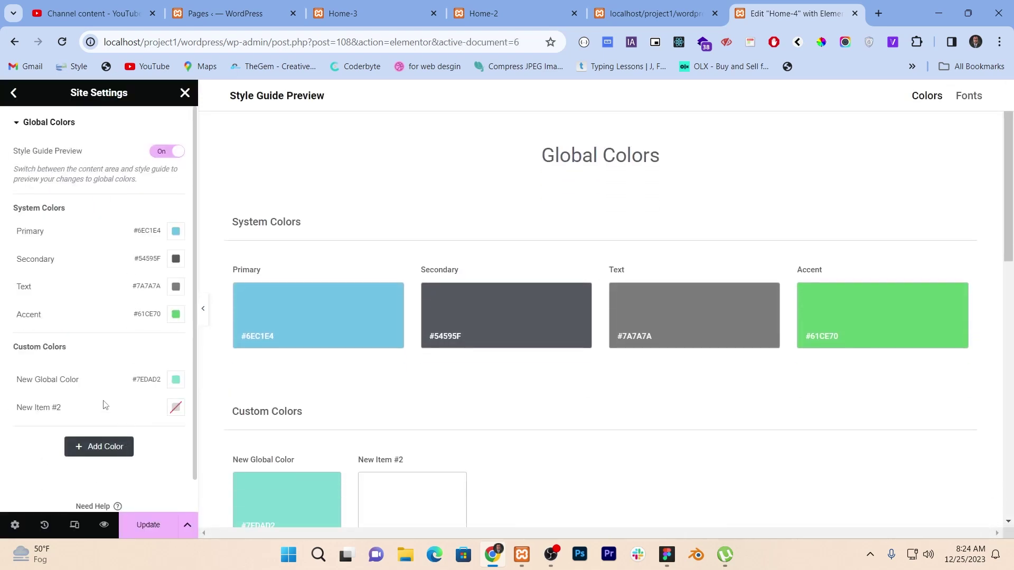
left_click(176, 407)
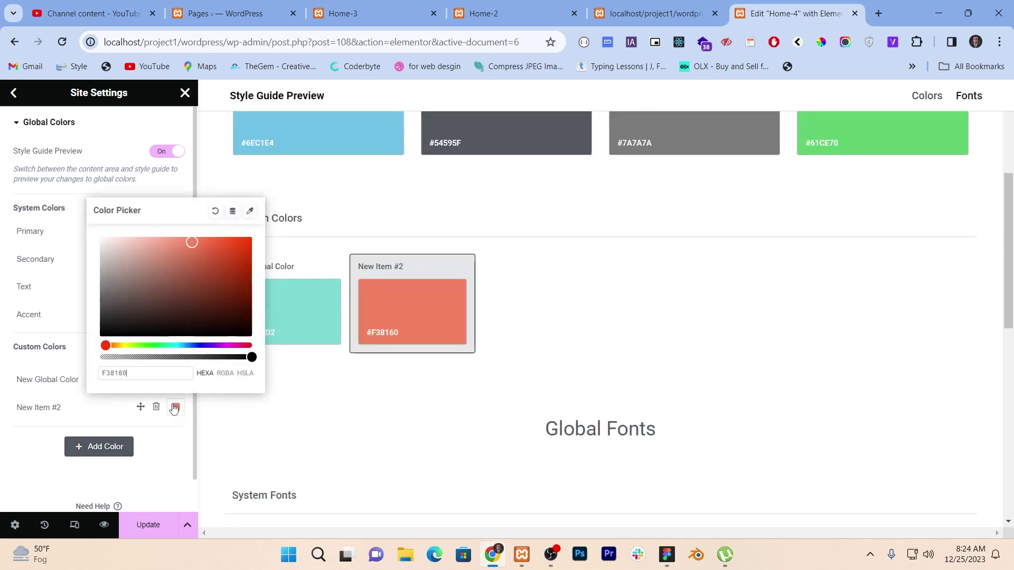
left_click(77, 405)
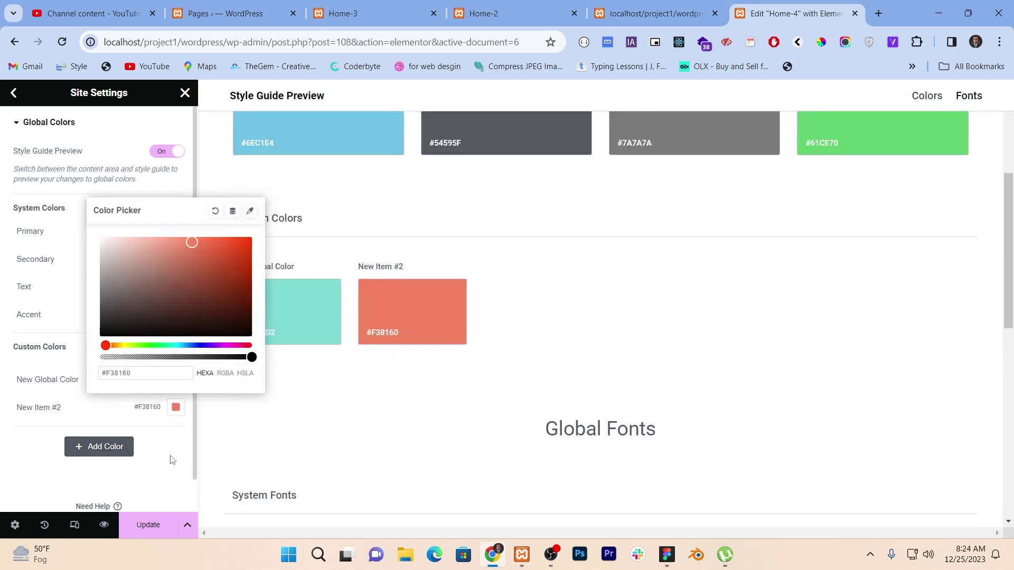
left_click(77, 406)
key("ctrl+a")
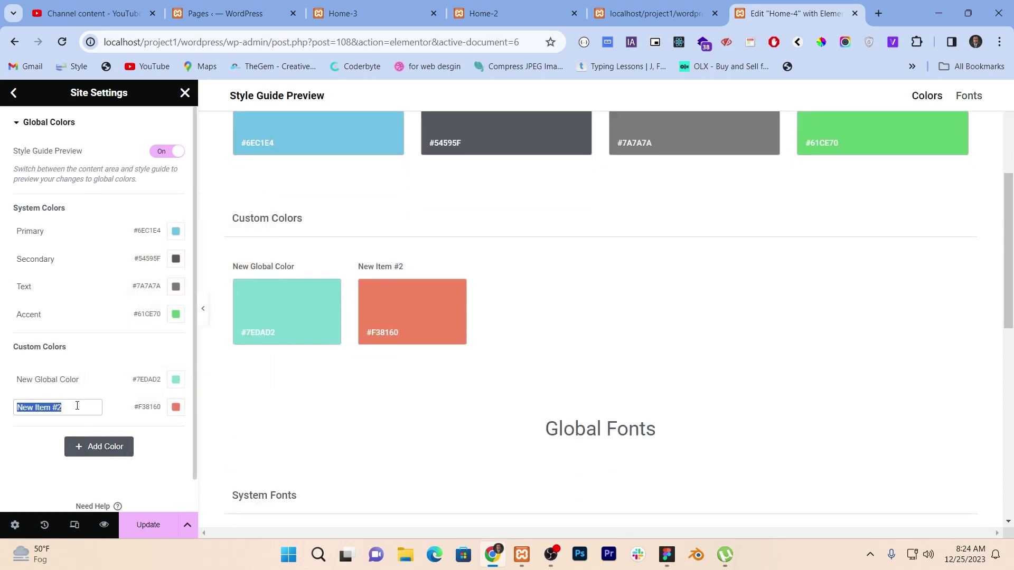
type("parimary color")
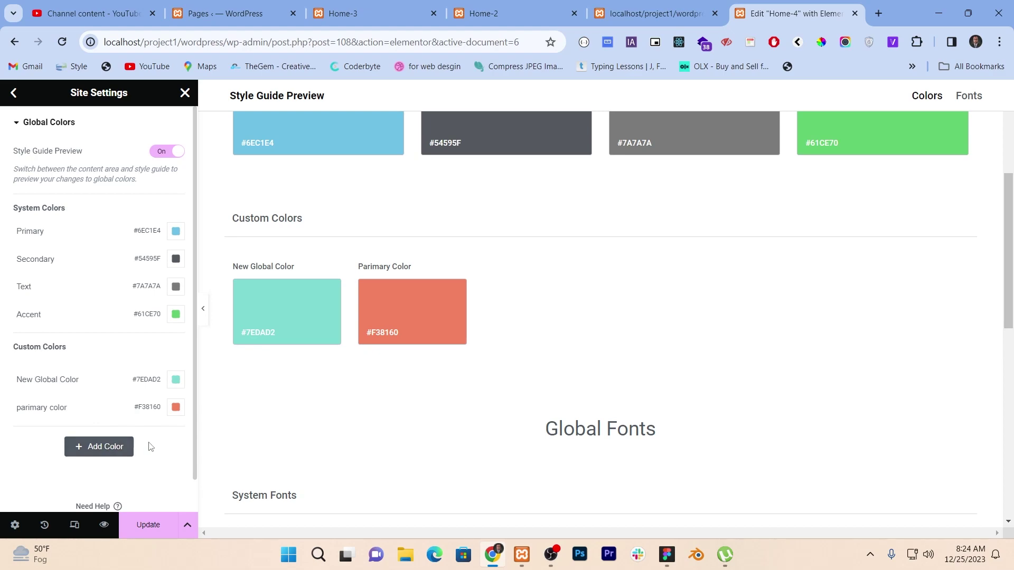
Switch to Figma and copy the yellow fill code F0B70D of "Mart" in the Grocery Store design's FinestMart logo.
key("alt+Tab")
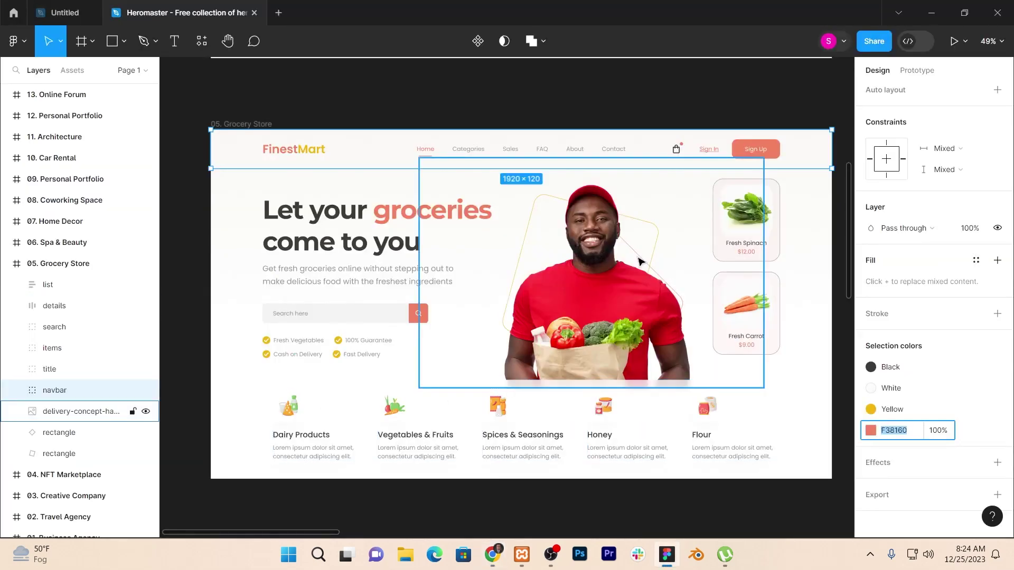
left_click(318, 150)
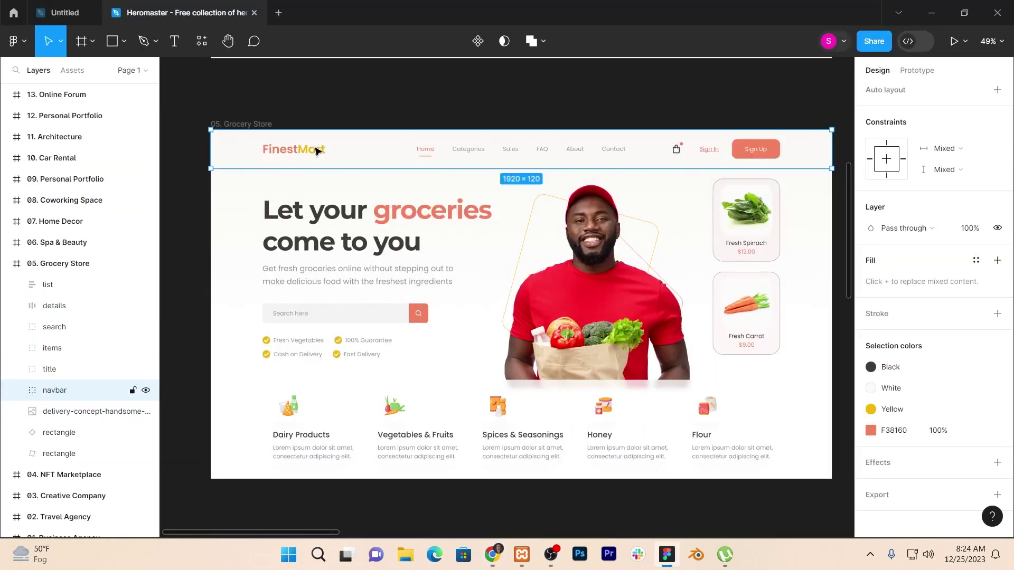
double_click(317, 150)
double_click(314, 149)
left_click(313, 148)
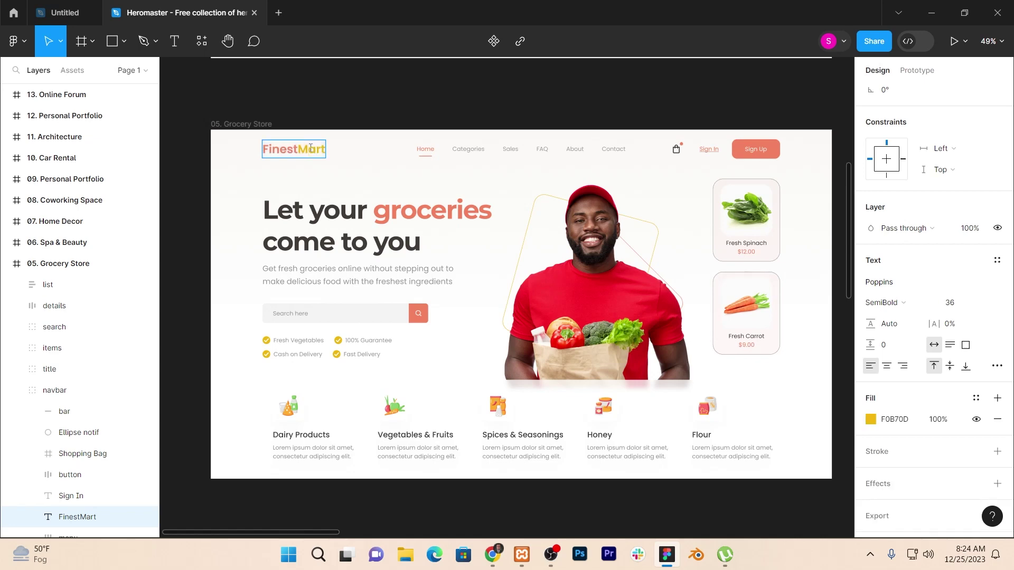
left_click_drag(297, 149, 325, 149)
left_click(894, 420)
key("ctrl+c")
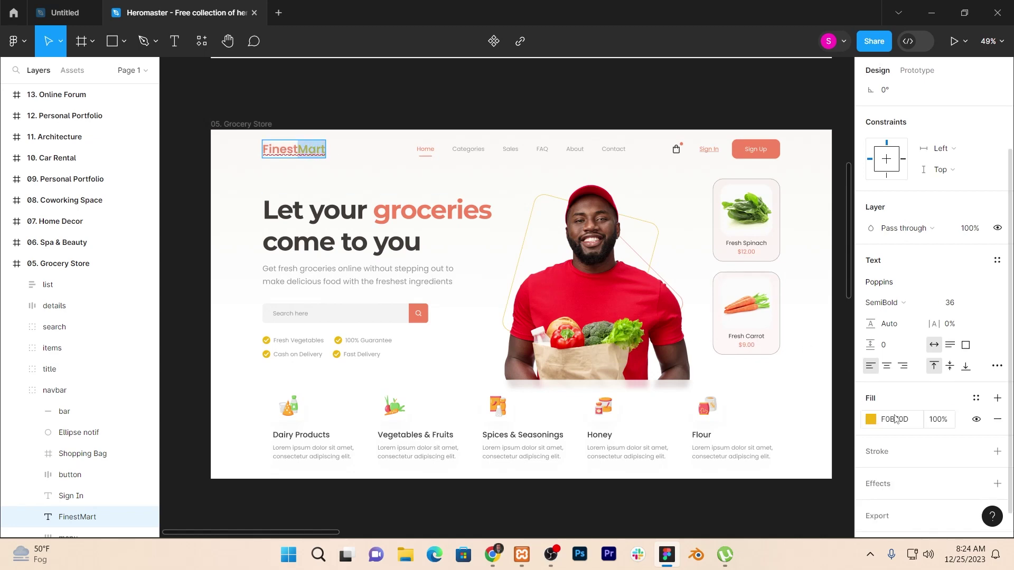
Switch back to Elementor and add another custom global color with the copied value F0B70D.
key("alt+Tab")
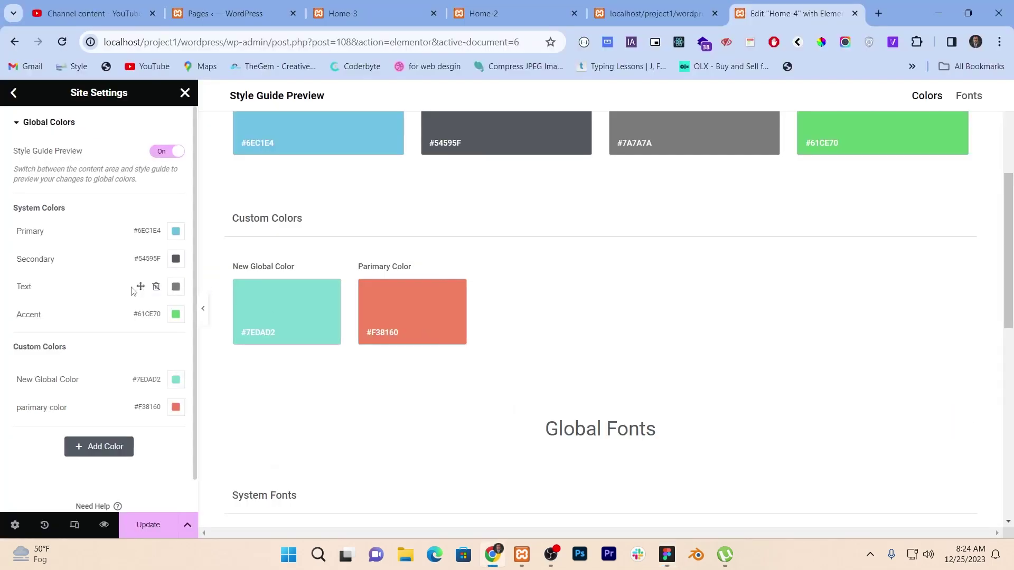
left_click(127, 446)
left_click(174, 436)
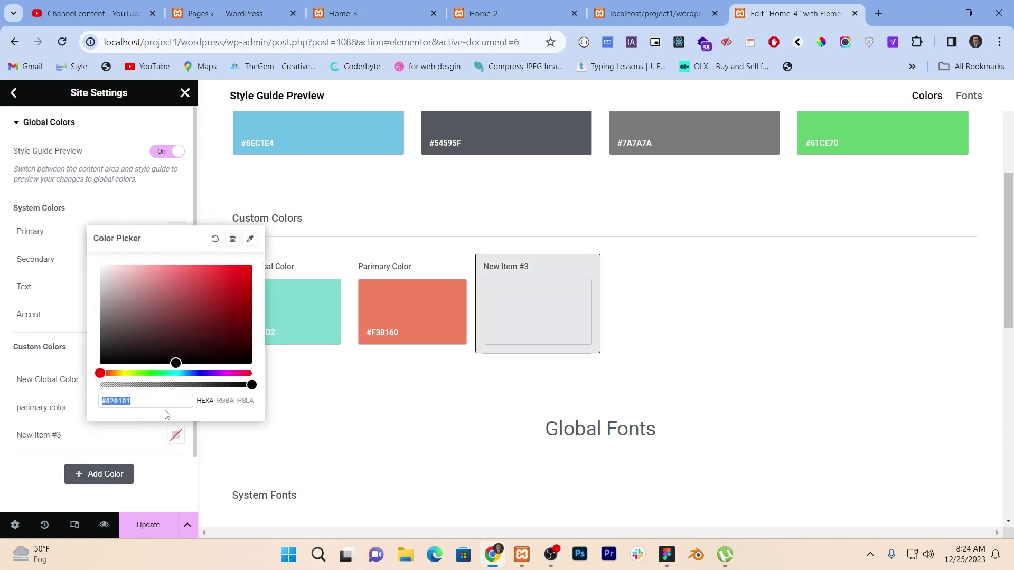
key("ctrl+v")
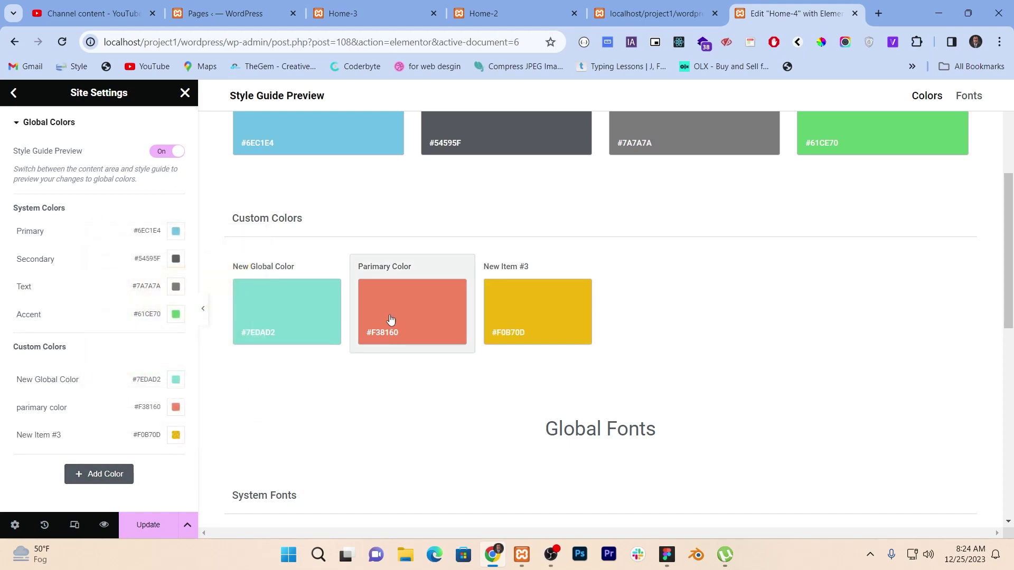
Copy the dark fill code 403C39 from the word "you" in the Figma headline and add it as a custom global color in Elementor.
key("alt+Tab")
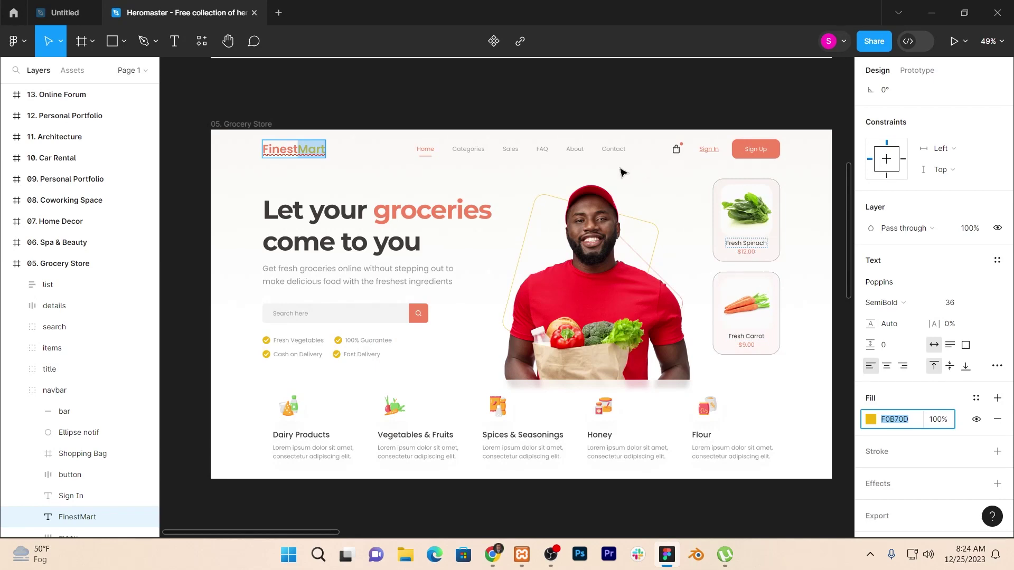
double_click(377, 242)
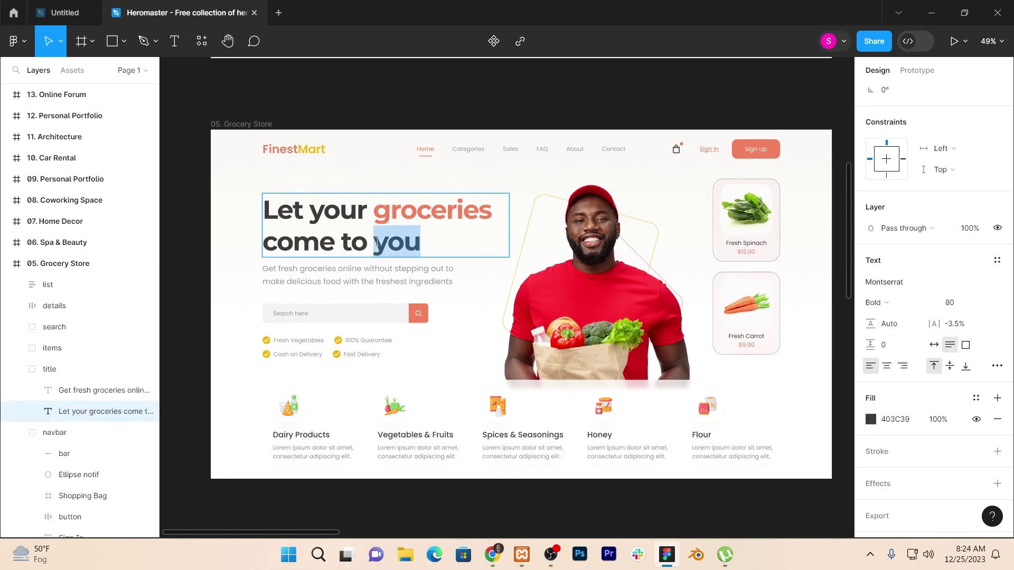
left_click(906, 421)
key("ctrl+c")
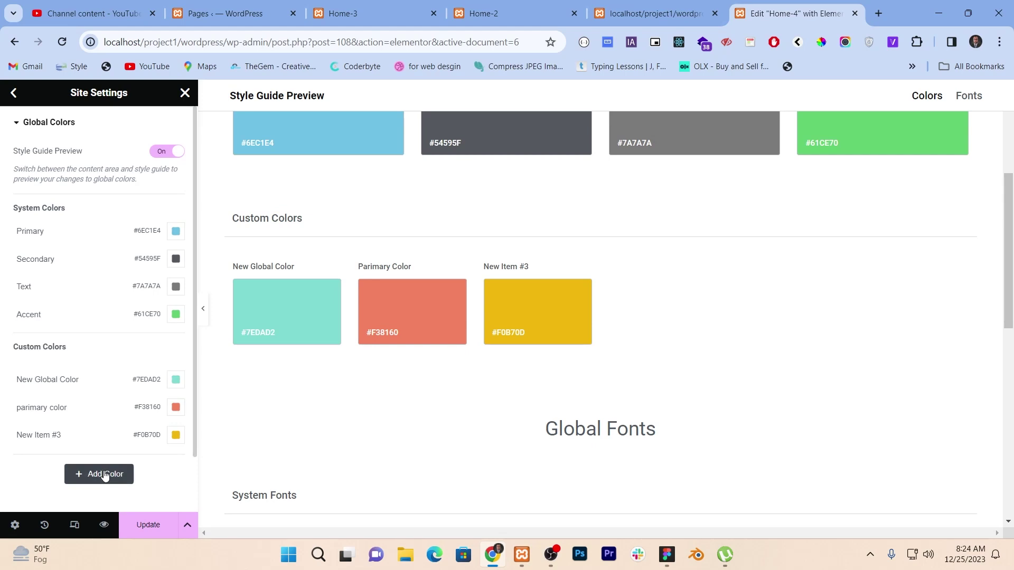
left_click(100, 474)
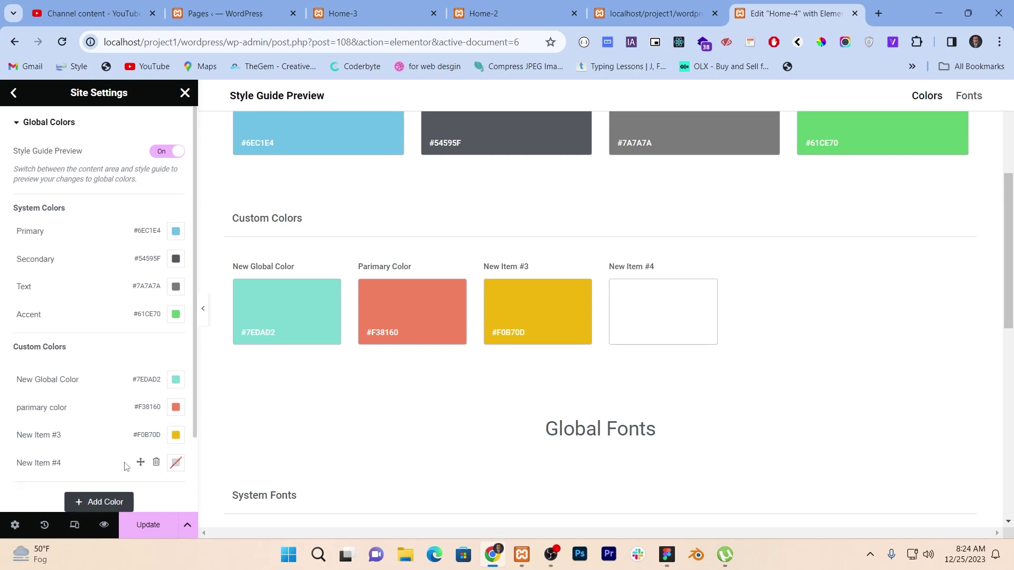
left_click(176, 463)
key("ctrl+v")
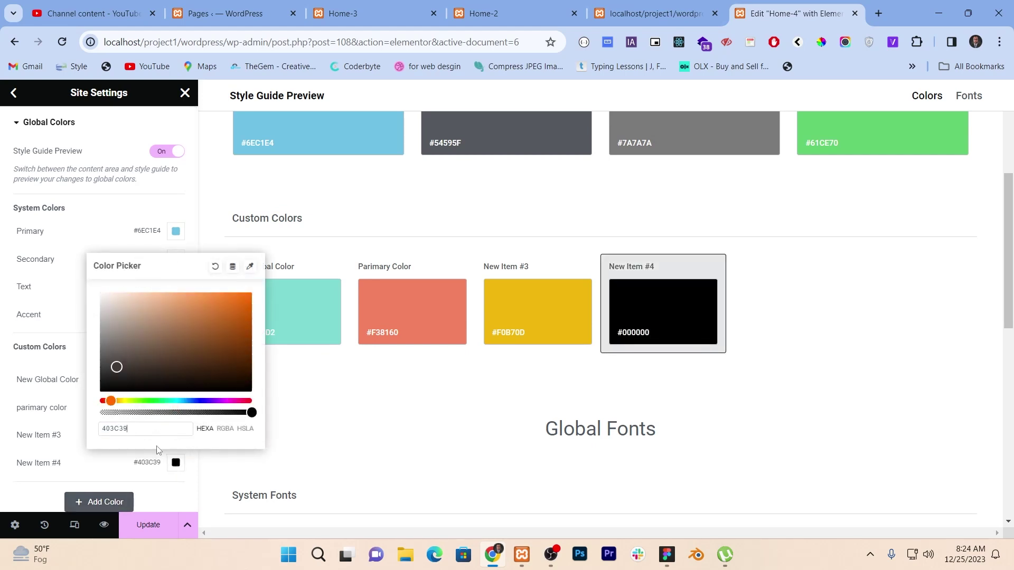
Rename the dark custom color to "text color" and the yellow one to "supportive color".
left_click(82, 462)
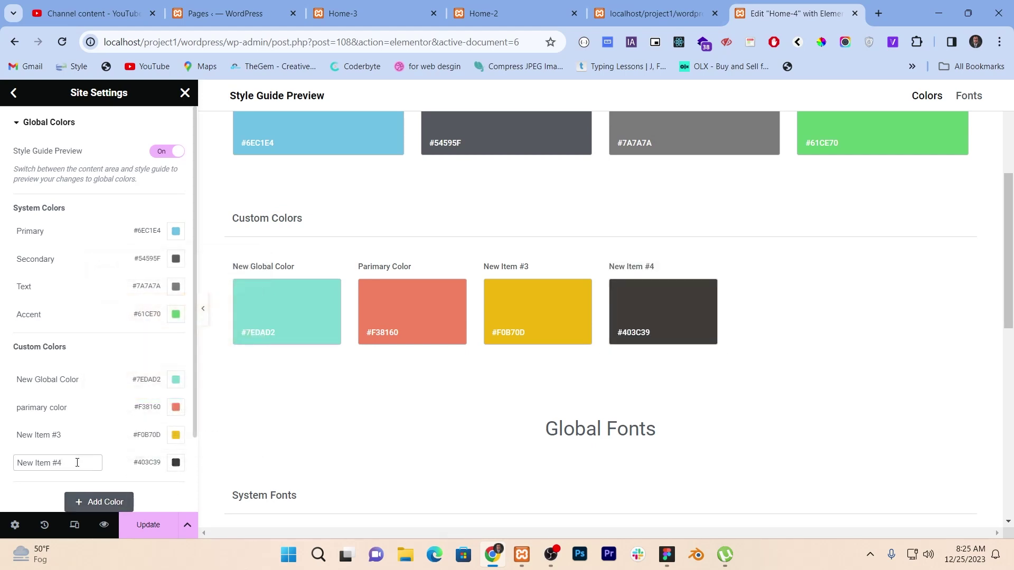
key("ctrl+a")
type("text")
left_click(59, 437)
key("ctrl+a")
type("su")
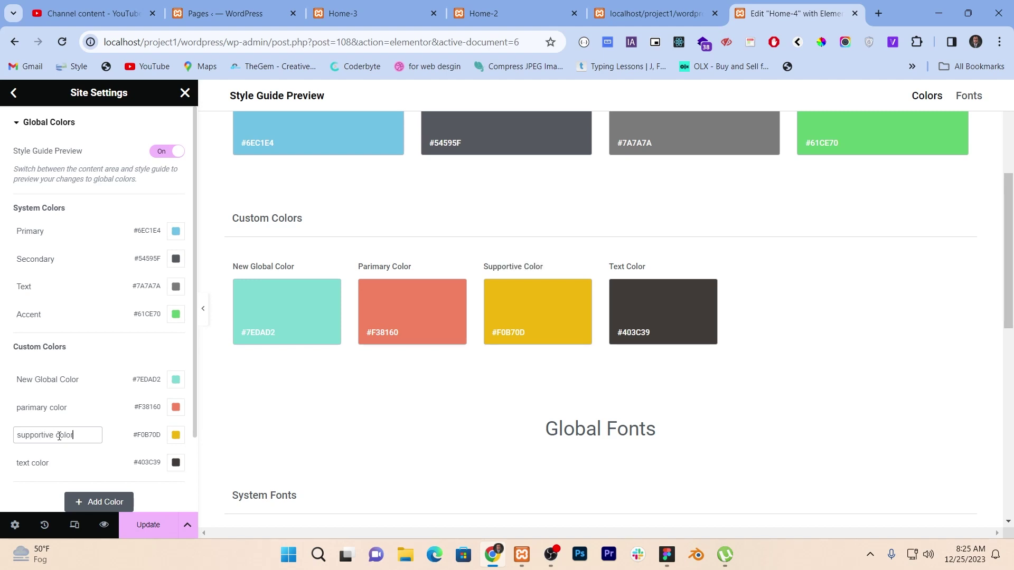
key("Return")
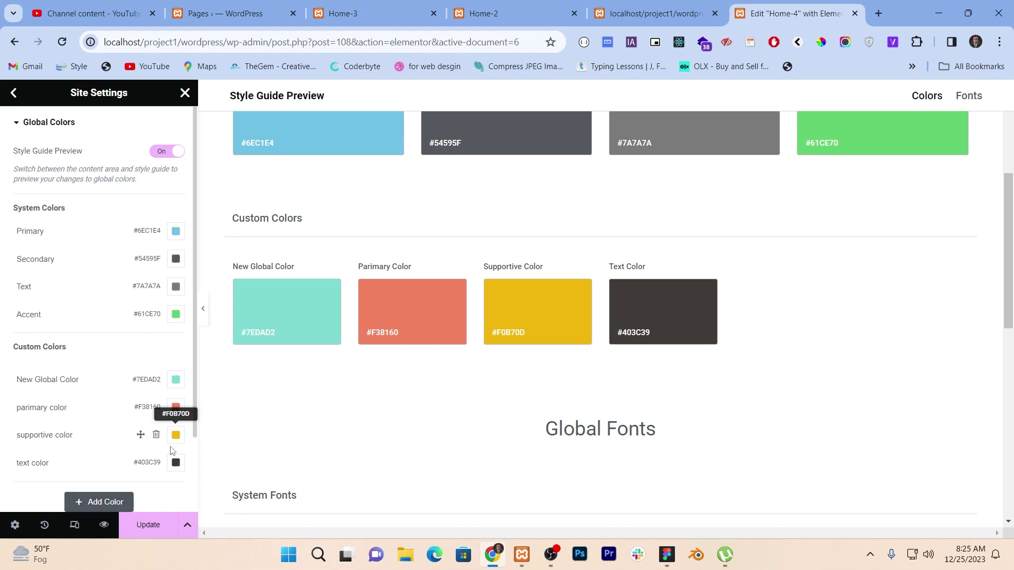
Switch to Figma and inspect the text styles of the headline, Vegetables & Fruits title, Categories menu item and 100% Guarantee label, plus the Fresh Spinach card.
key("alt+Tab")
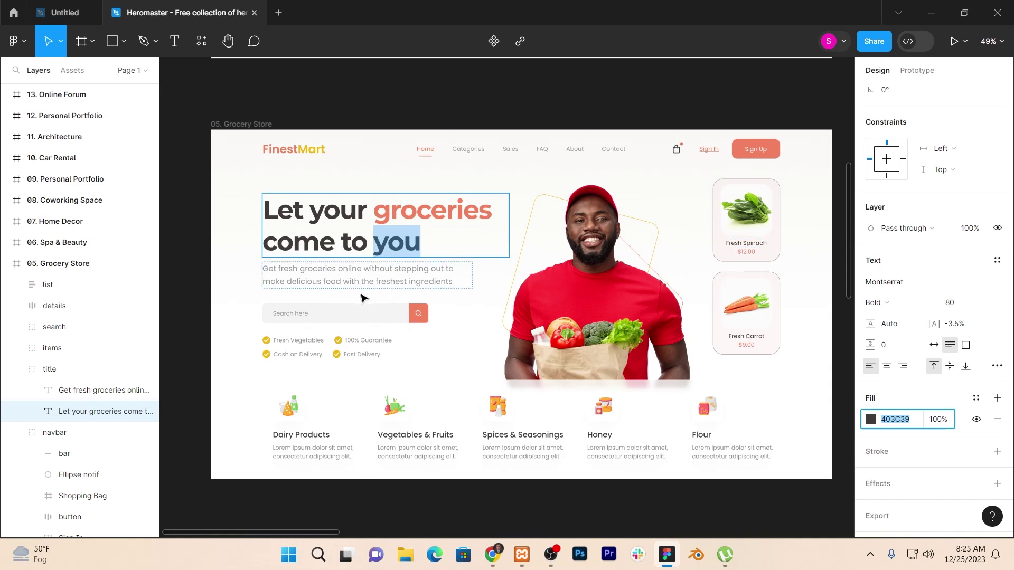
double_click(441, 205)
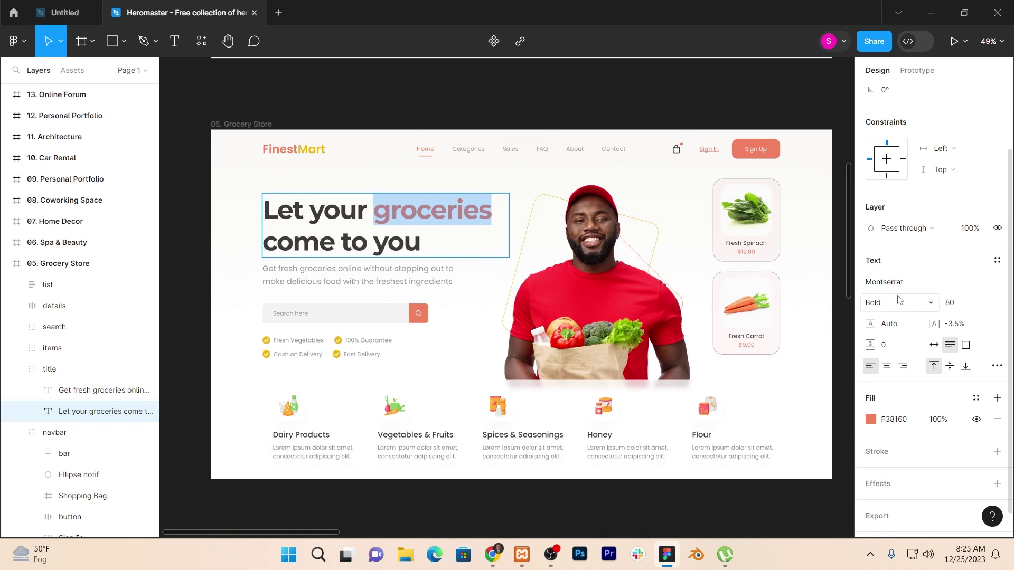
double_click(419, 436)
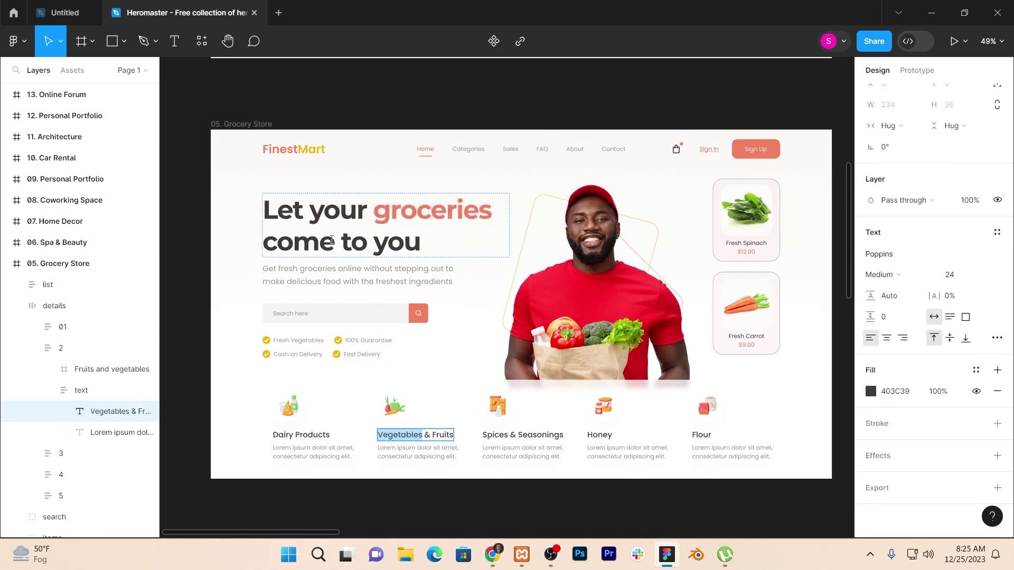
double_click(472, 150)
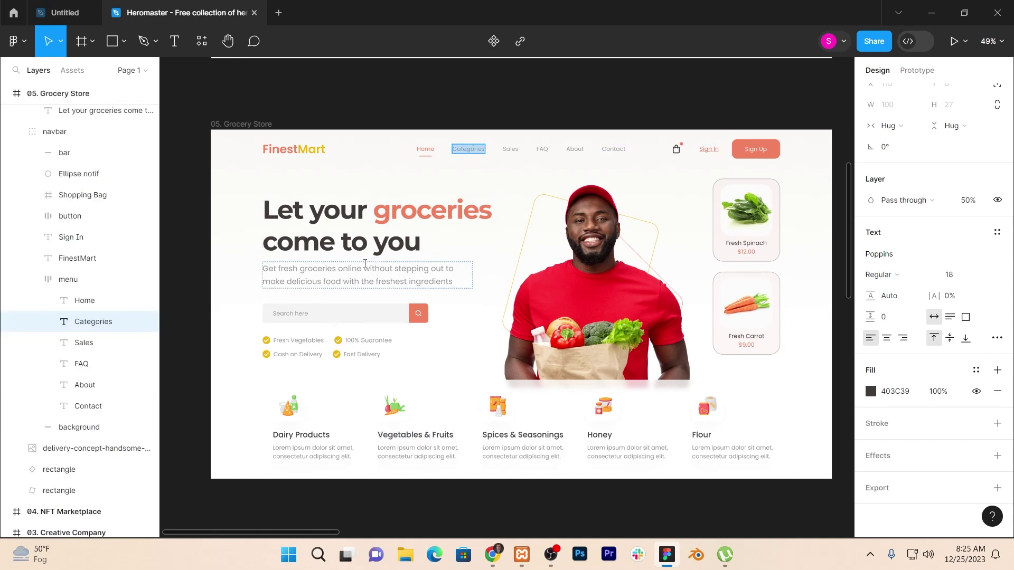
left_click(359, 343)
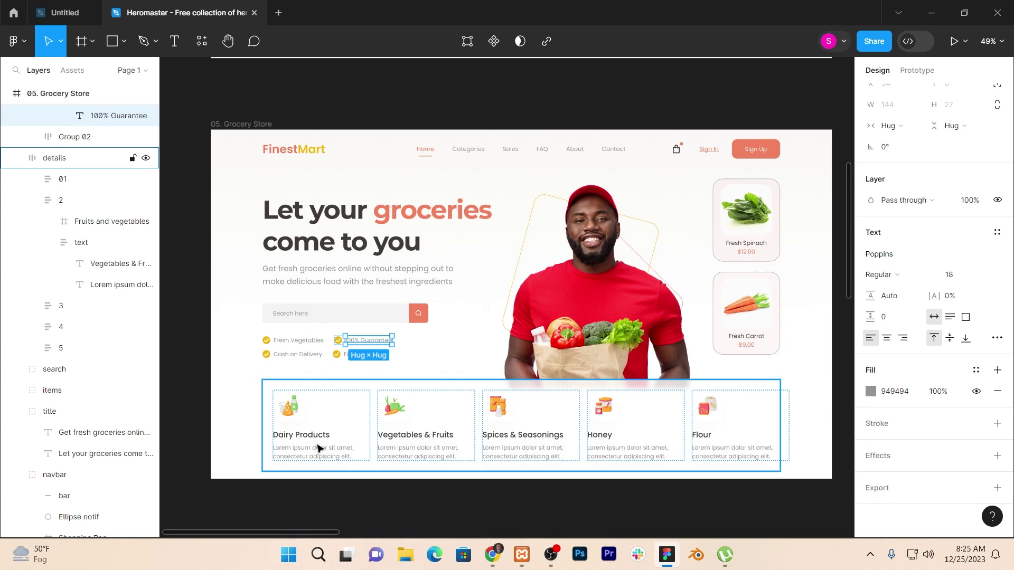
double_click(754, 247)
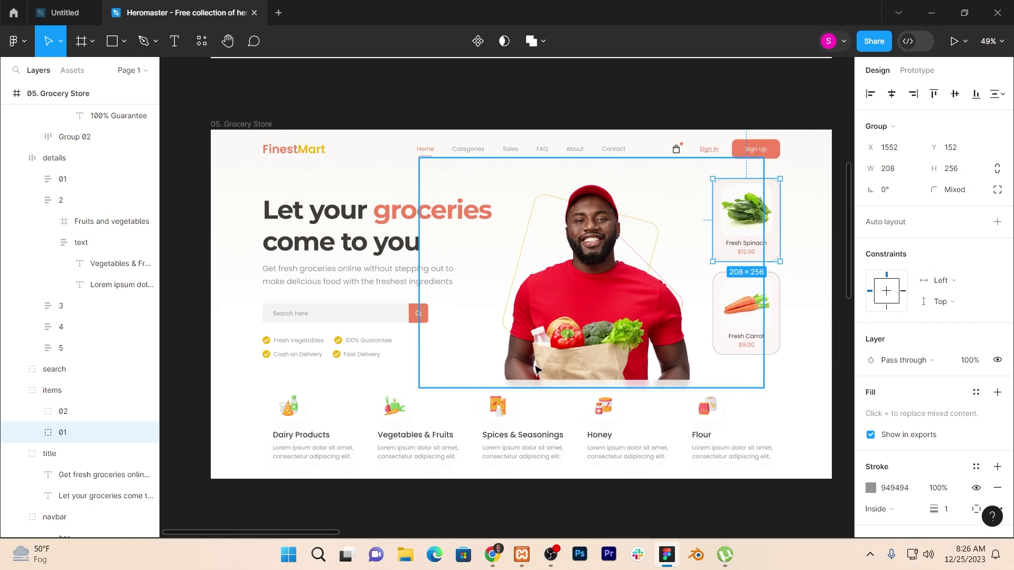
Switch back to Elementor, save the site settings and insert a four-column container structure on the page.
key("alt+Tab")
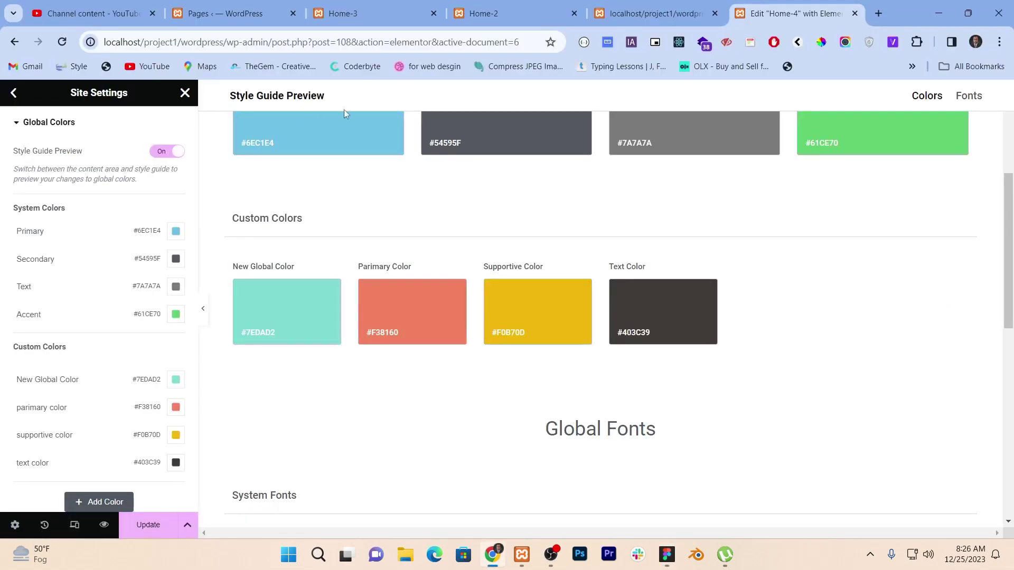
left_click(153, 529)
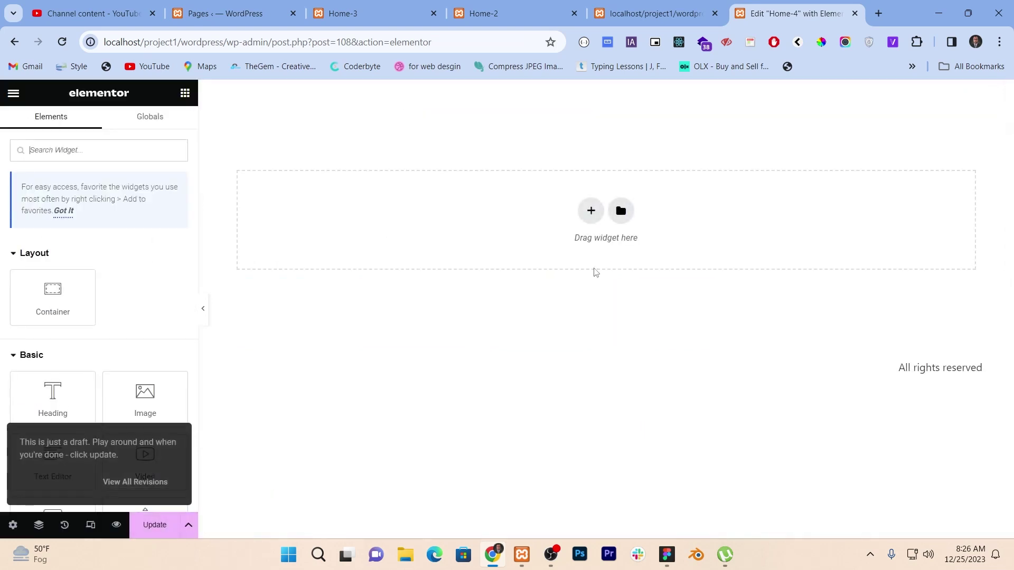
left_click(589, 209)
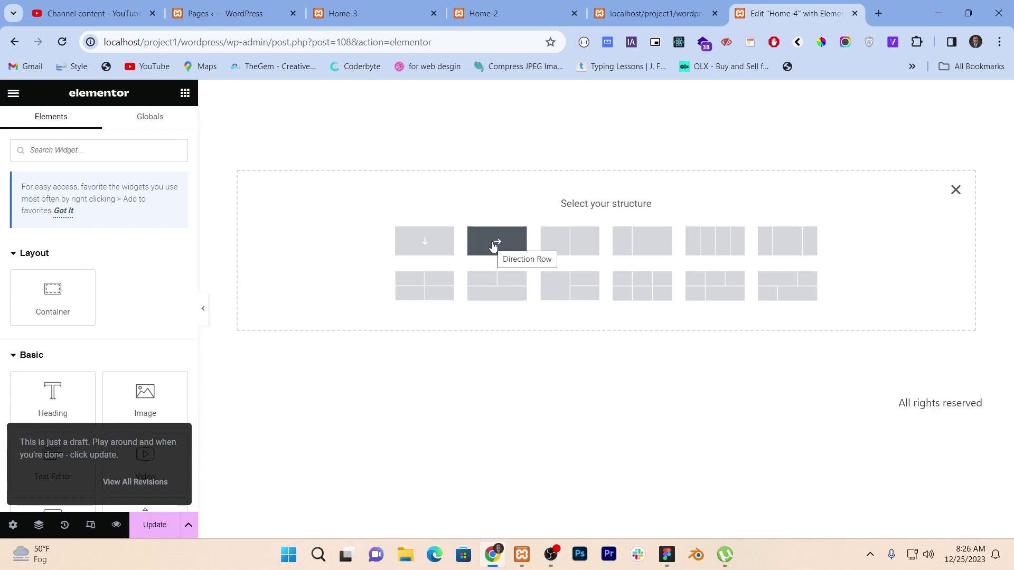
left_click(704, 241)
Compare with the navbar in the Figma design and duplicate the fourth column container to make five columns.
key("alt+Tab")
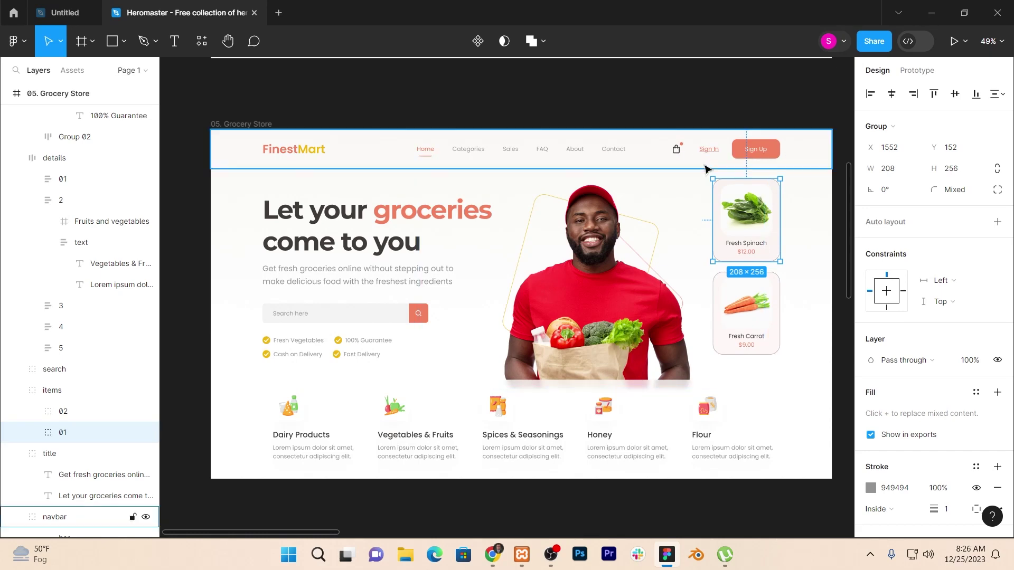
key("alt+Tab")
right_click(802, 121)
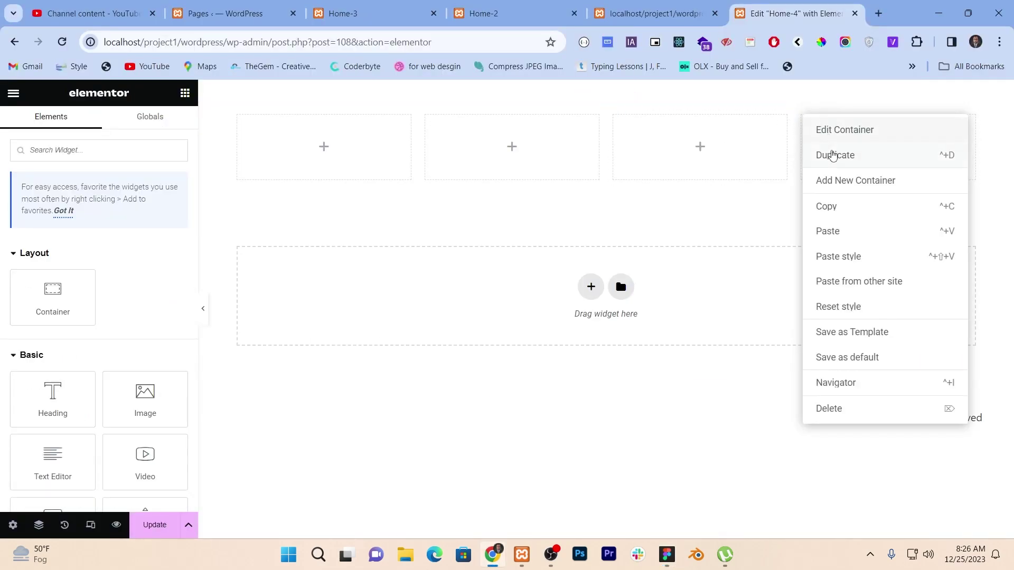
left_click(838, 154)
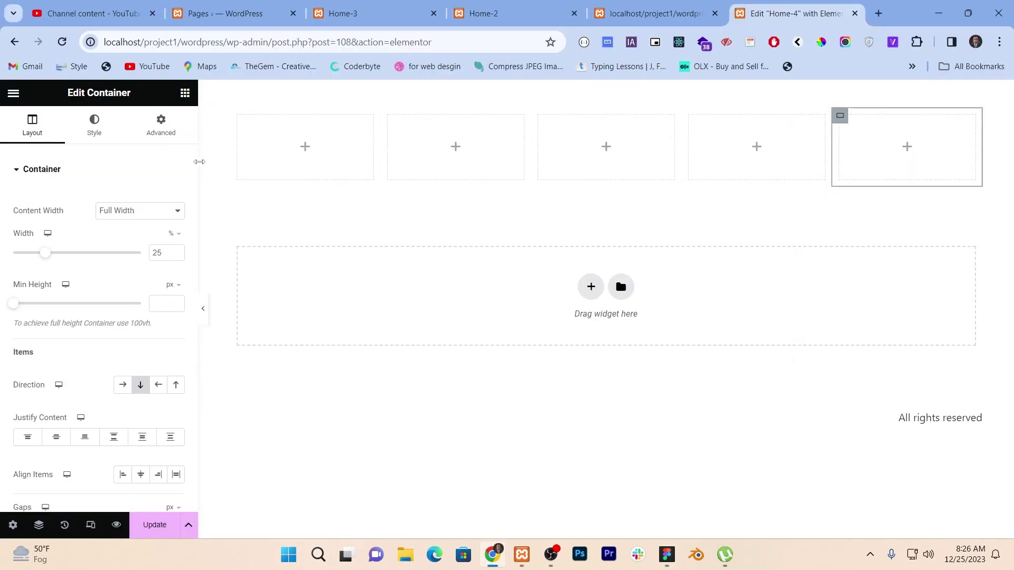
key("alt+Tab")
key("alt+Tab")
Add a Text Editor widget to the first column and replace its placeholder text with FINEMART, checking the logo in the Figma design.
left_click(185, 93)
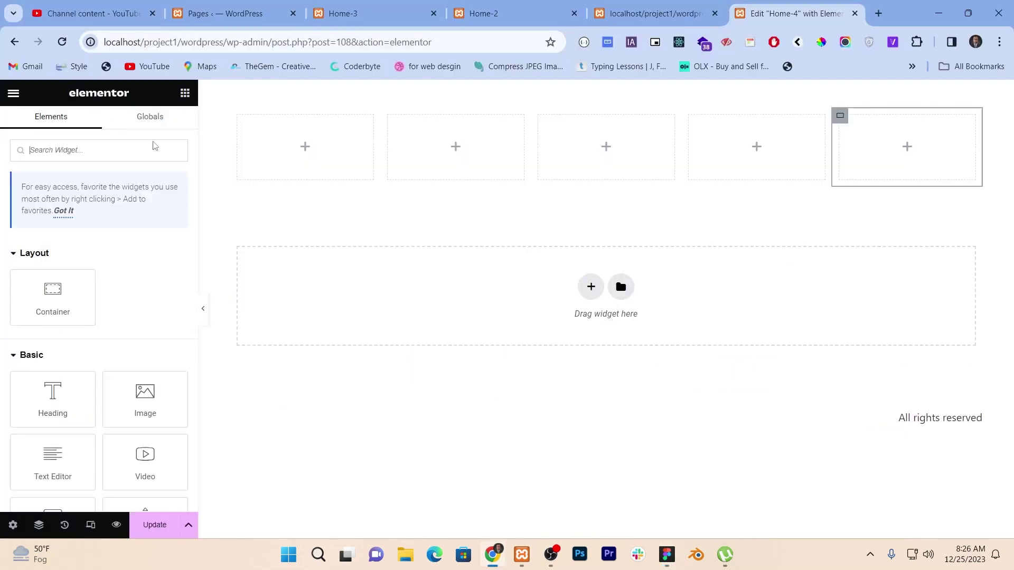
left_click_drag(52, 465, 284, 175)
triple_click(122, 361)
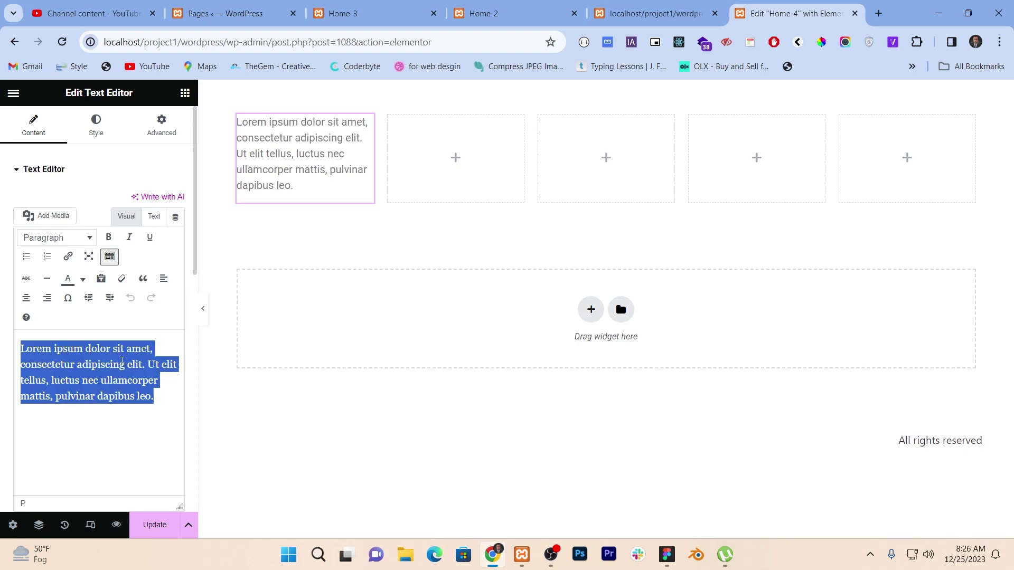
type("FINE")
key("alt+Tab")
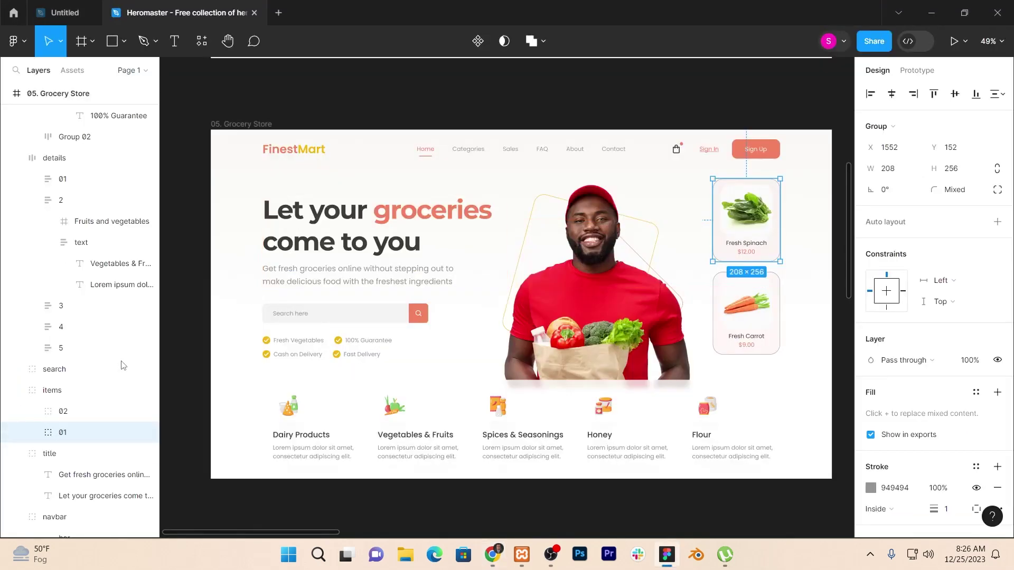
key("alt+Tab")
type("MAR")
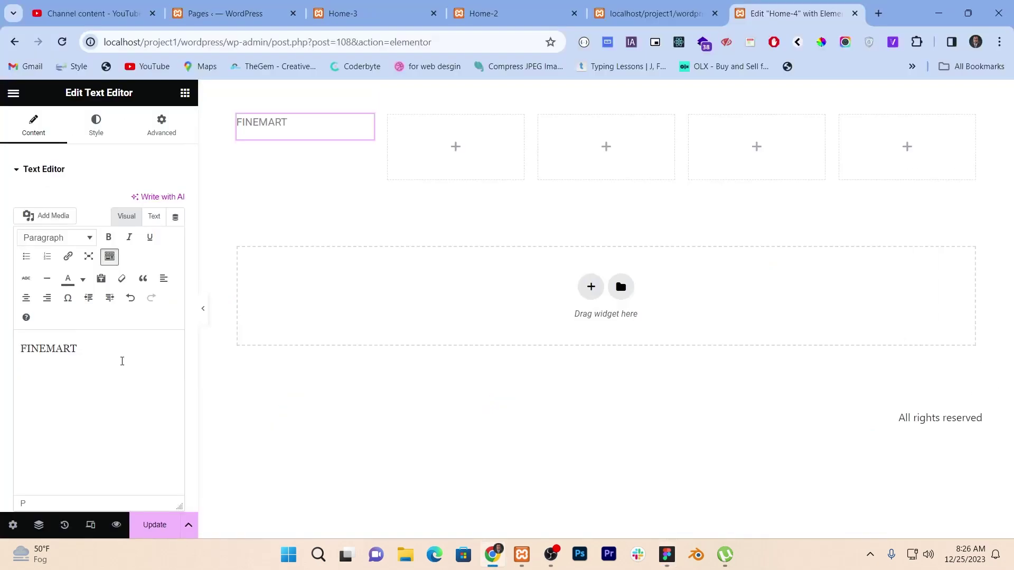
Select FINE in the logo text and open the custom text color picker for it.
left_click_drag(45, 352, 11, 350)
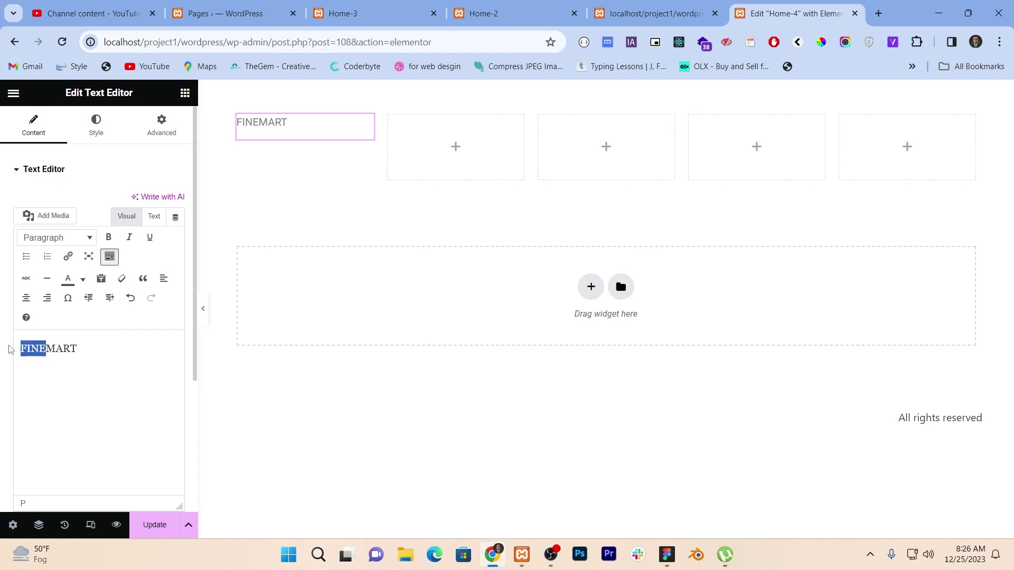
left_click(83, 280)
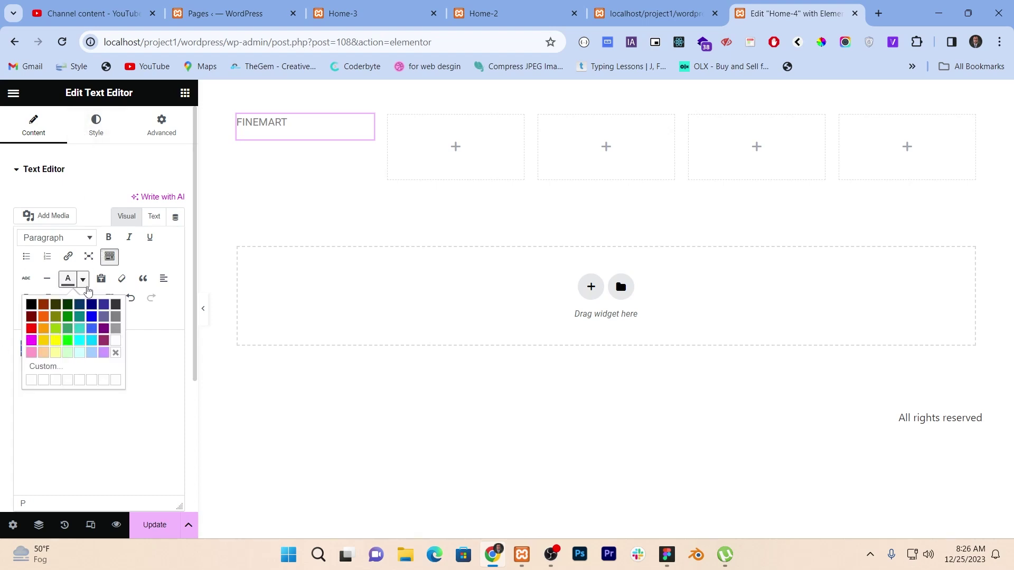
left_click(39, 380)
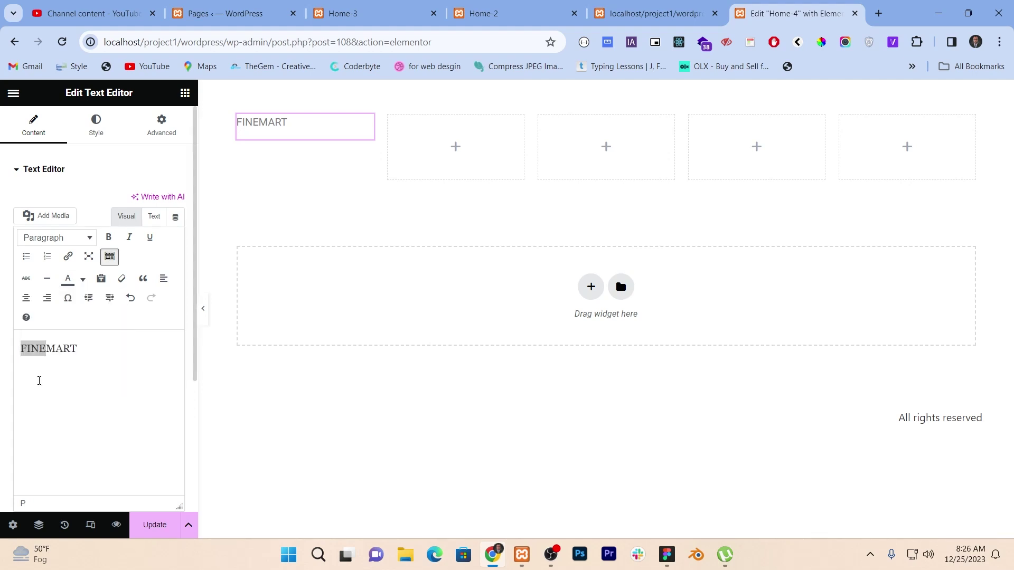
left_click(83, 280)
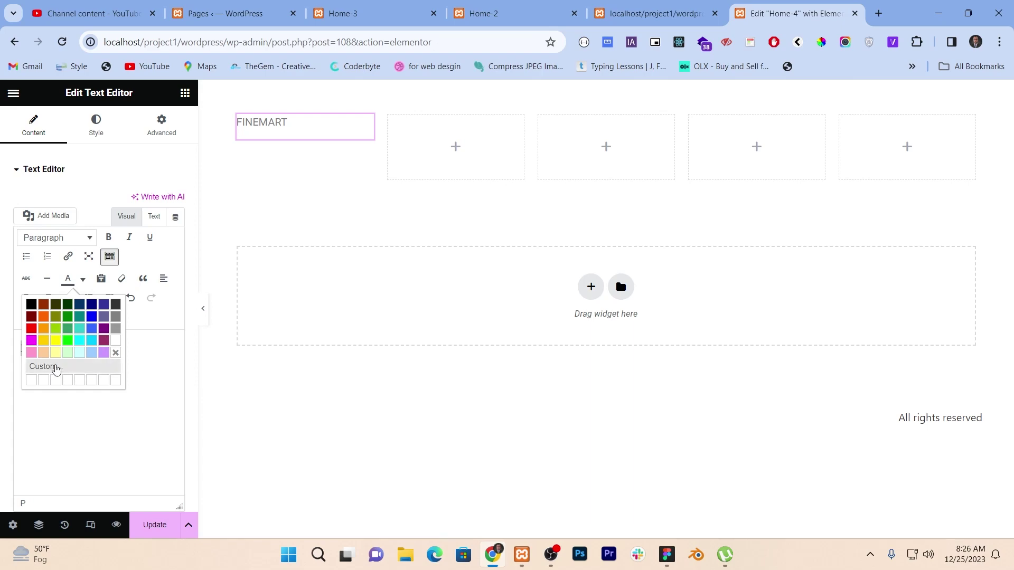
left_click(103, 370)
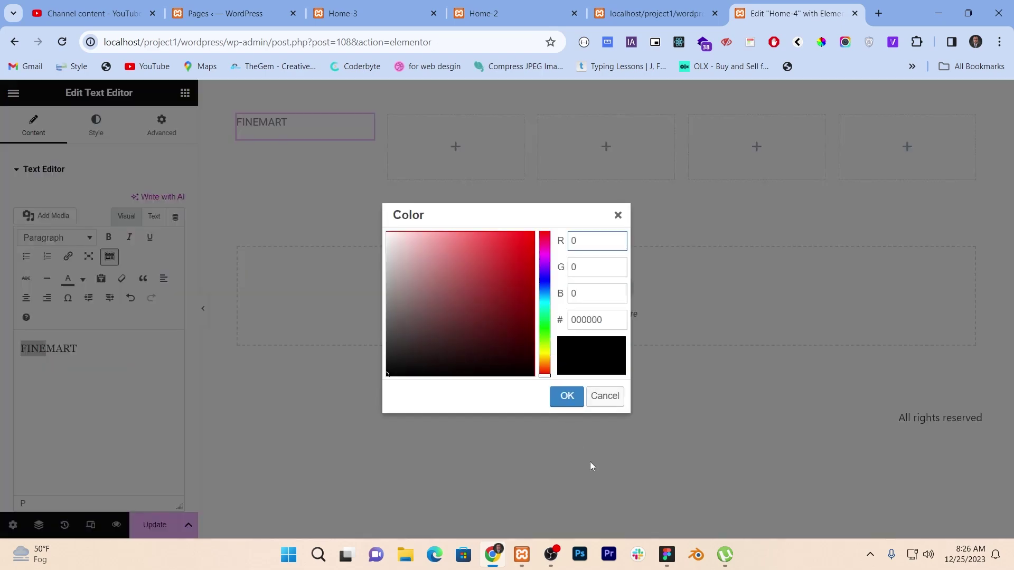
Switch to Figma and copy the fill color F38160 from the word "groceries" in the headline.
left_click(667, 555)
double_click(285, 152)
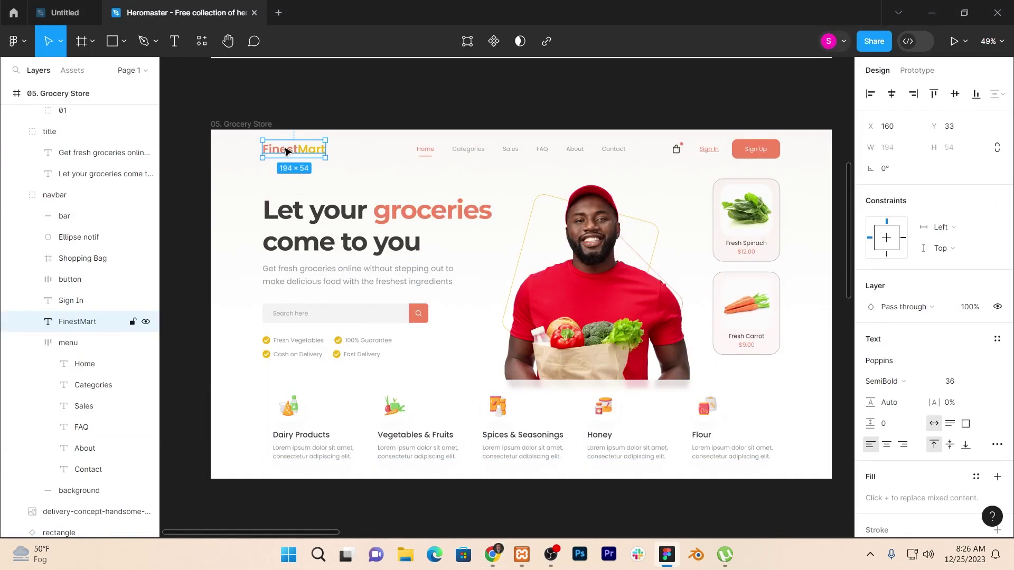
double_click(285, 150)
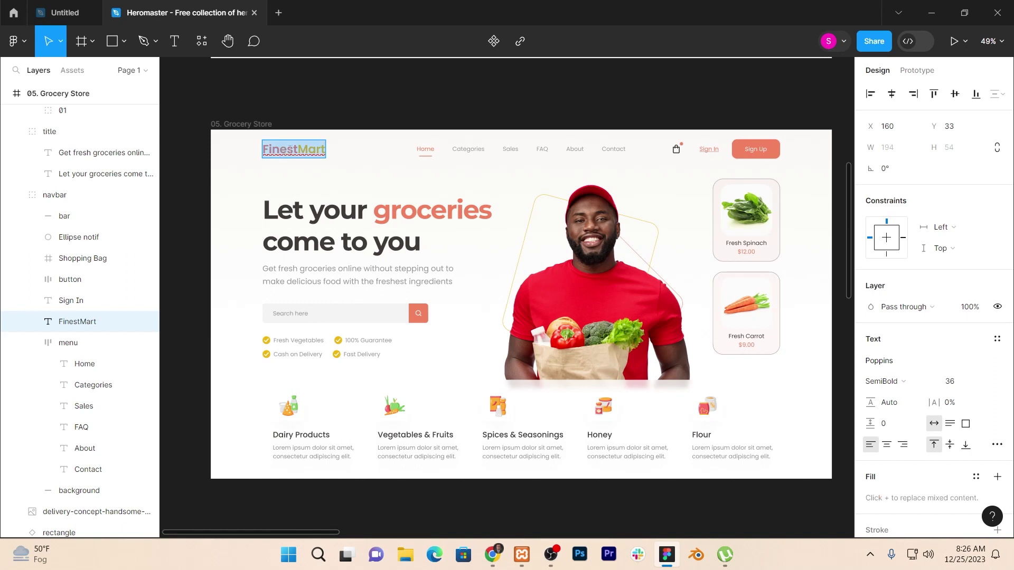
left_click(293, 150)
key("Escape")
left_click(450, 198)
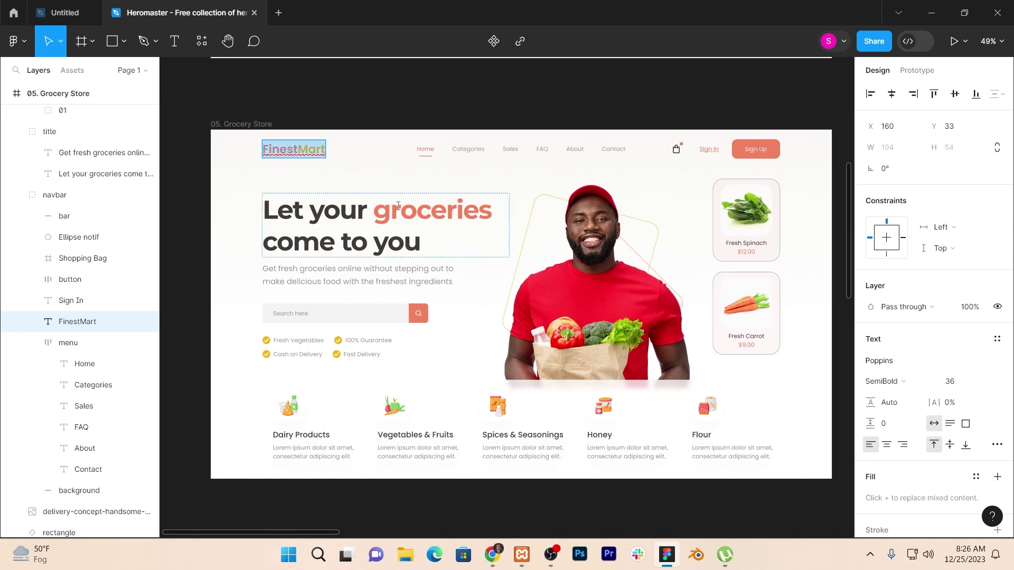
double_click(429, 207)
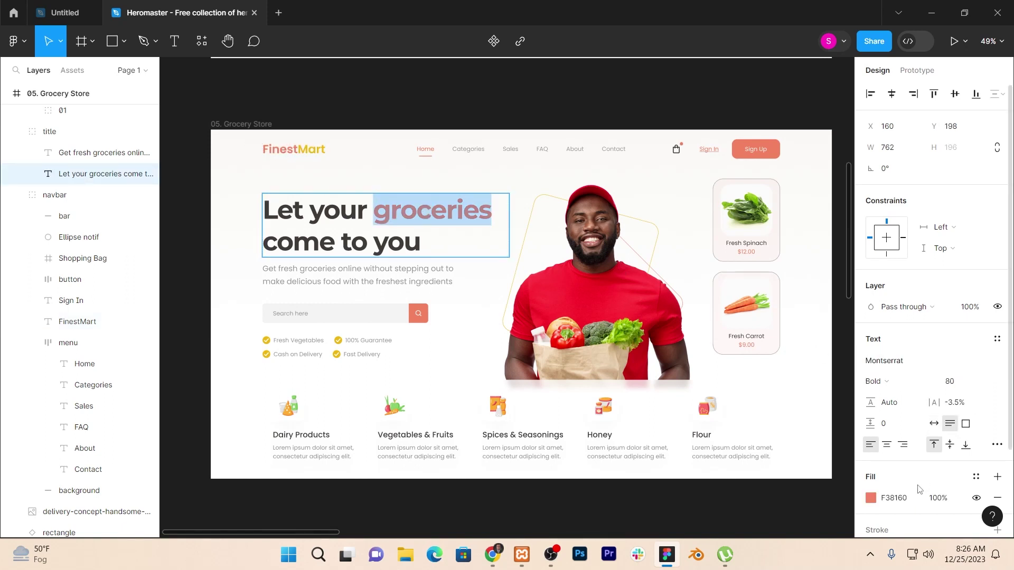
left_click(912, 502)
key("ctrl+c")
Switch back to Elementor and apply the custom color F38160 to FINE.
key("alt+Tab")
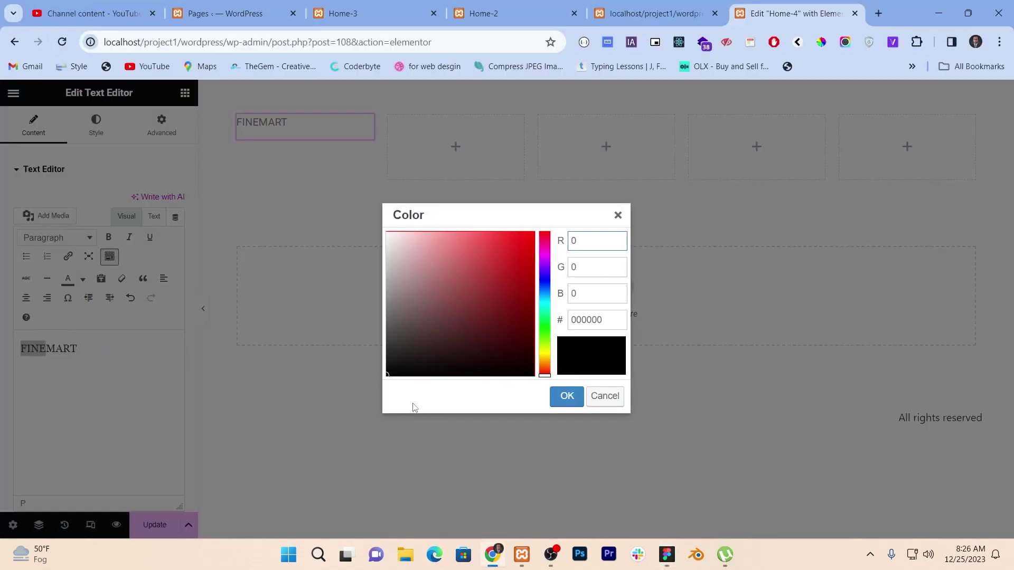
double_click(597, 320)
key("ctrl+v")
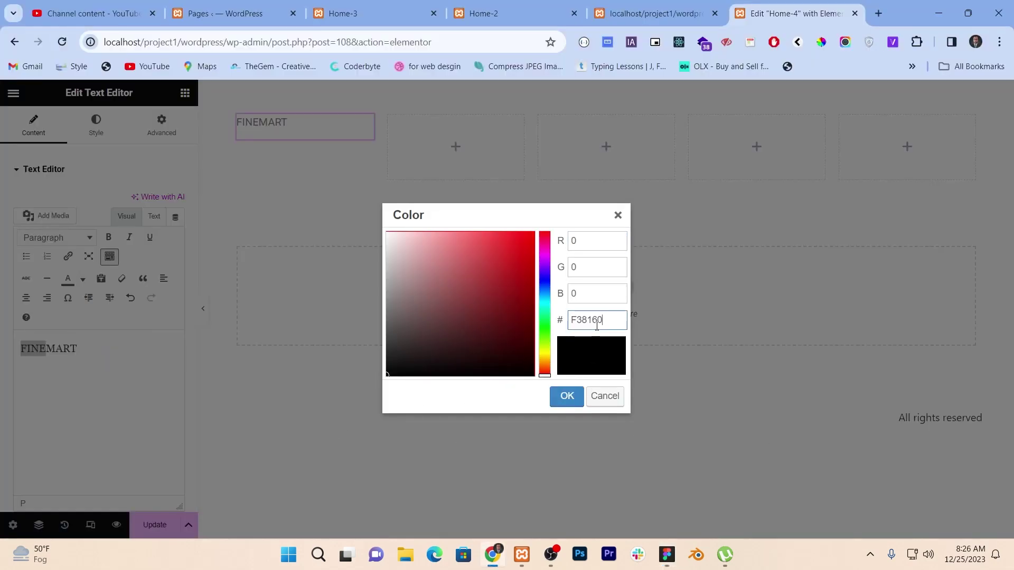
left_click(565, 397)
Switch to Figma and copy the yellow fill color F0B70D from the "Mart" part of the FinestMart logo.
key("alt+Tab")
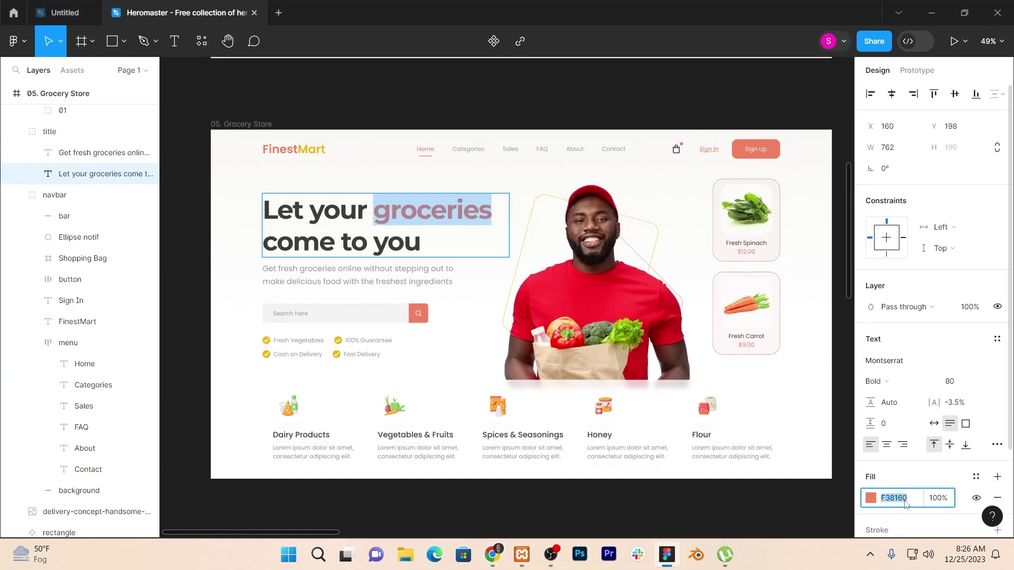
key("Escape")
left_click(341, 347)
left_click(310, 148)
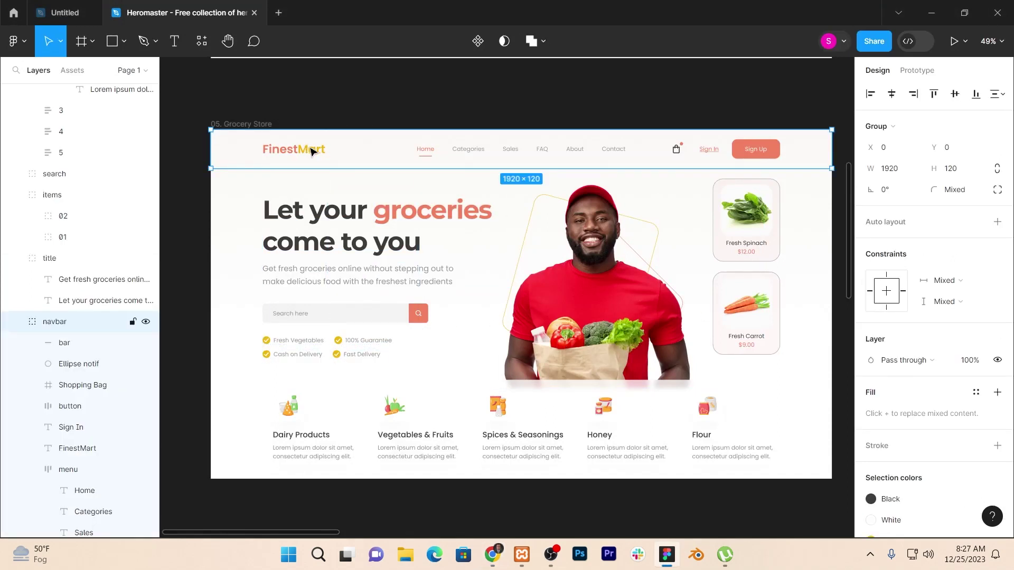
left_click(311, 148)
left_click(312, 148)
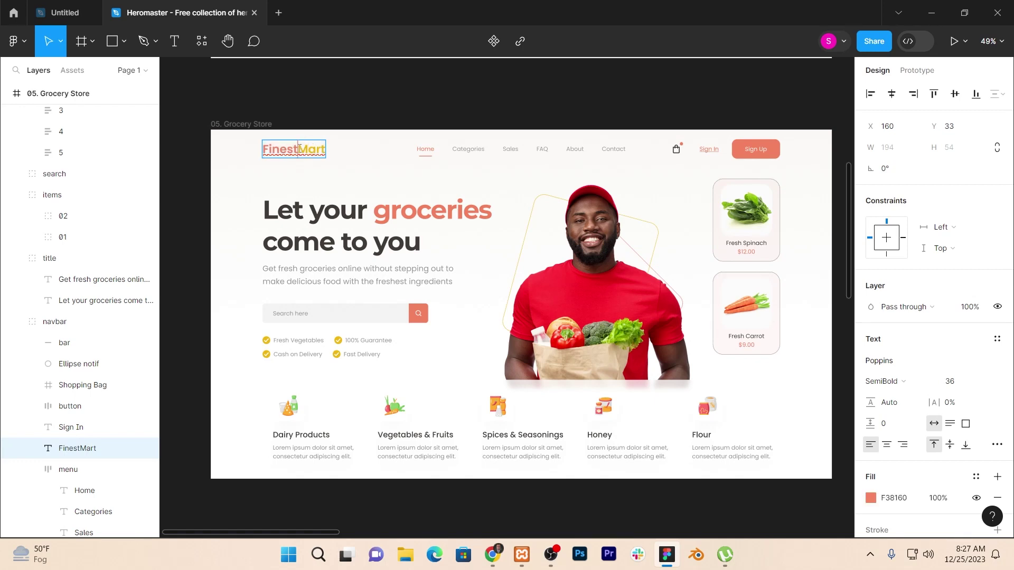
left_click_drag(326, 148, 297, 148)
left_click(901, 499)
key("ctrl+c")
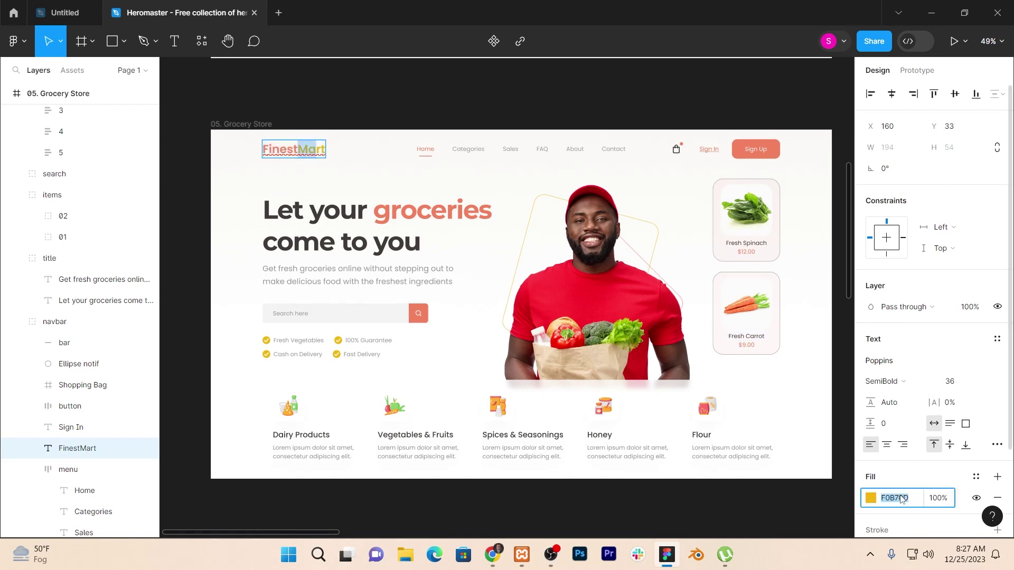
Switch back to Elementor and apply the custom text color F0B70D to MART in the logo text.
key("alt+Tab")
left_click_drag(20, 349, 96, 347)
left_click(52, 352)
key("ctrl+v")
key("ctrl+z")
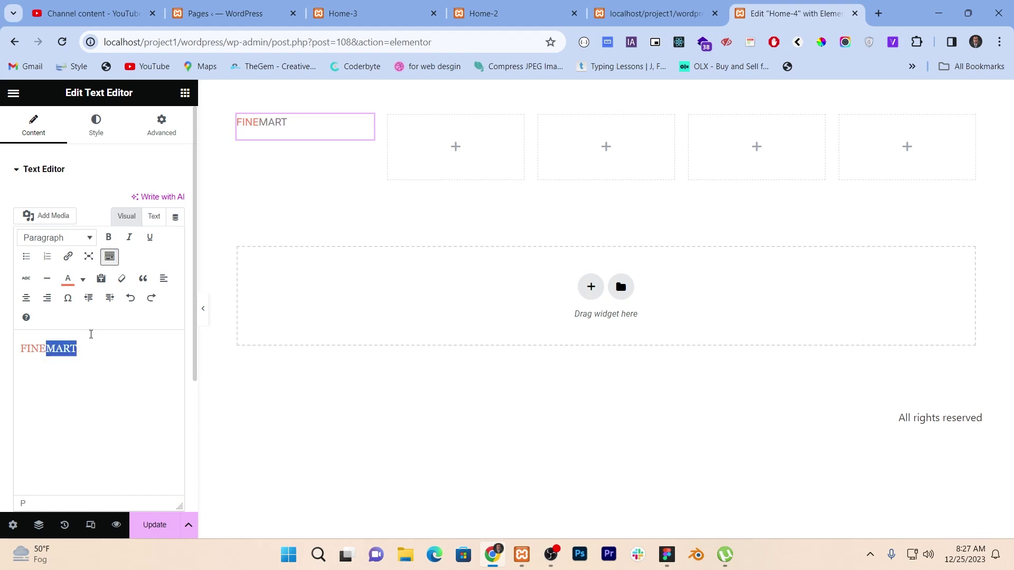
left_click(82, 279)
left_click(58, 366)
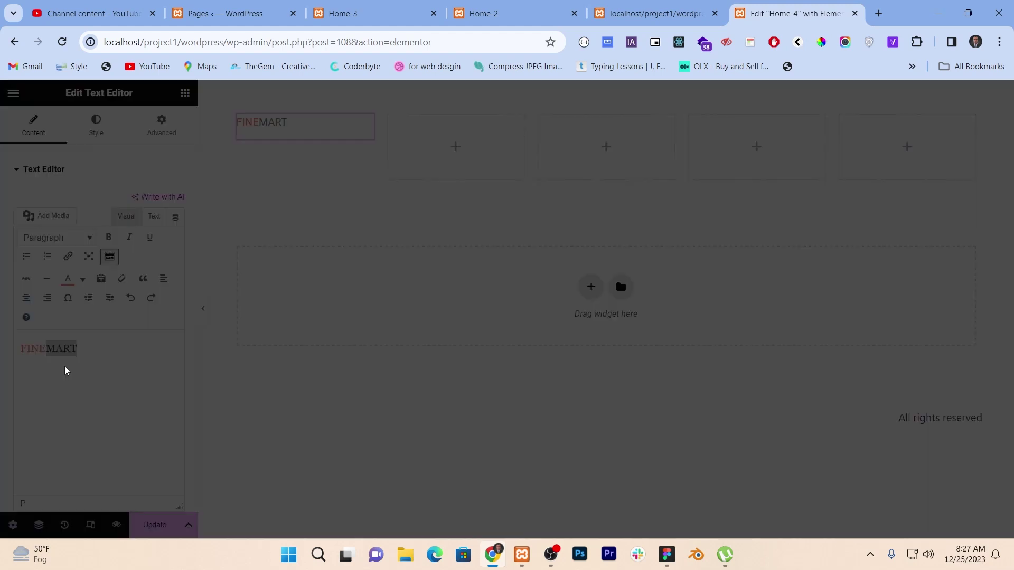
double_click(596, 320)
key("ctrl+v")
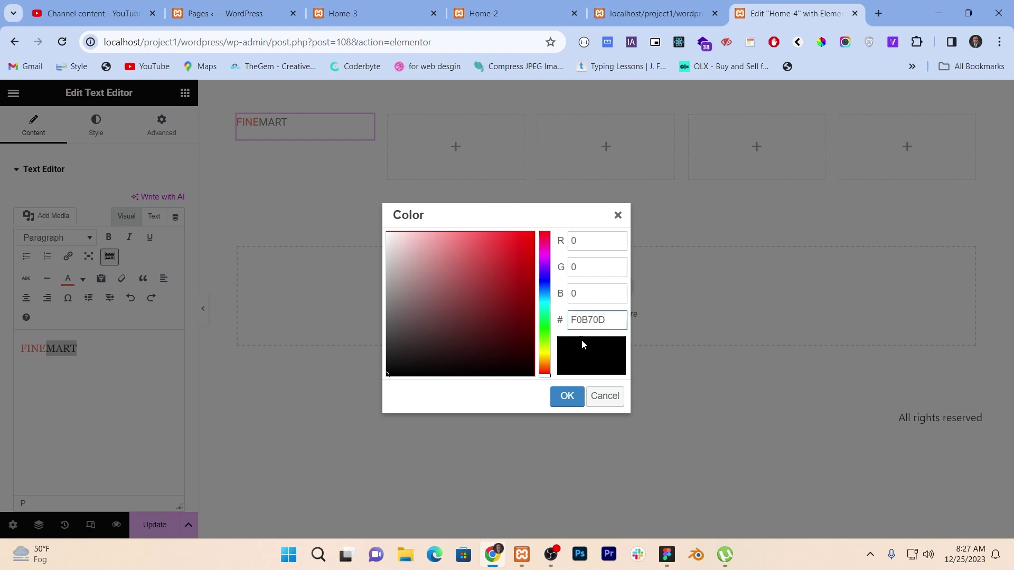
left_click(567, 396)
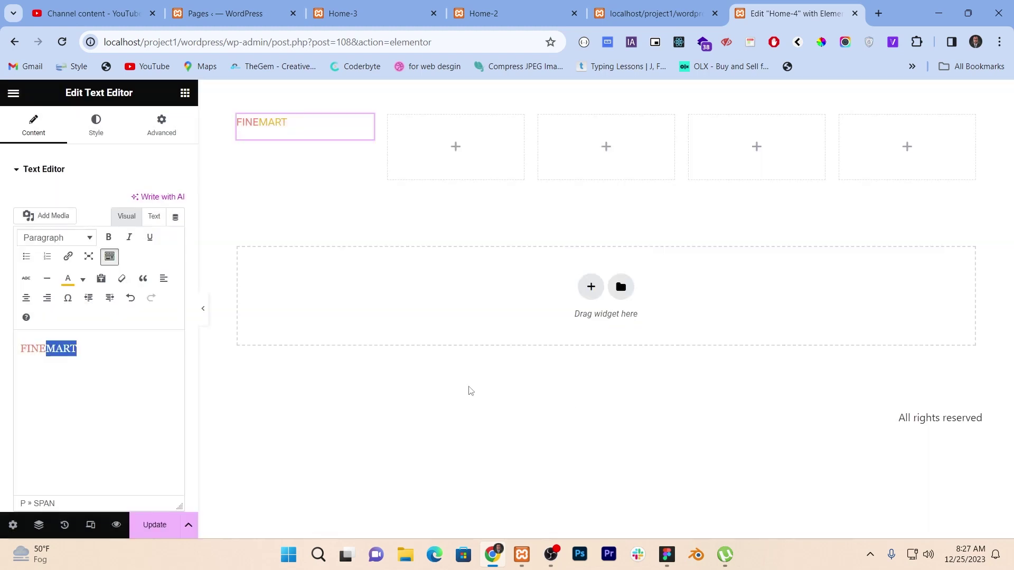
Set the logo text's typography to Poppins with weight 600 (Semi Bold), checking the font in the Figma design.
left_click(95, 131)
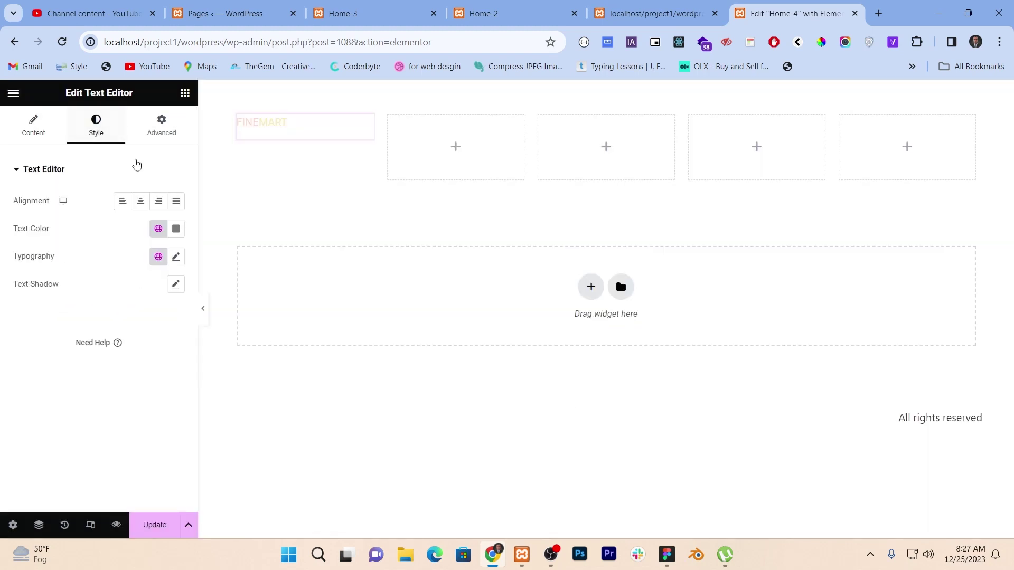
left_click(175, 257)
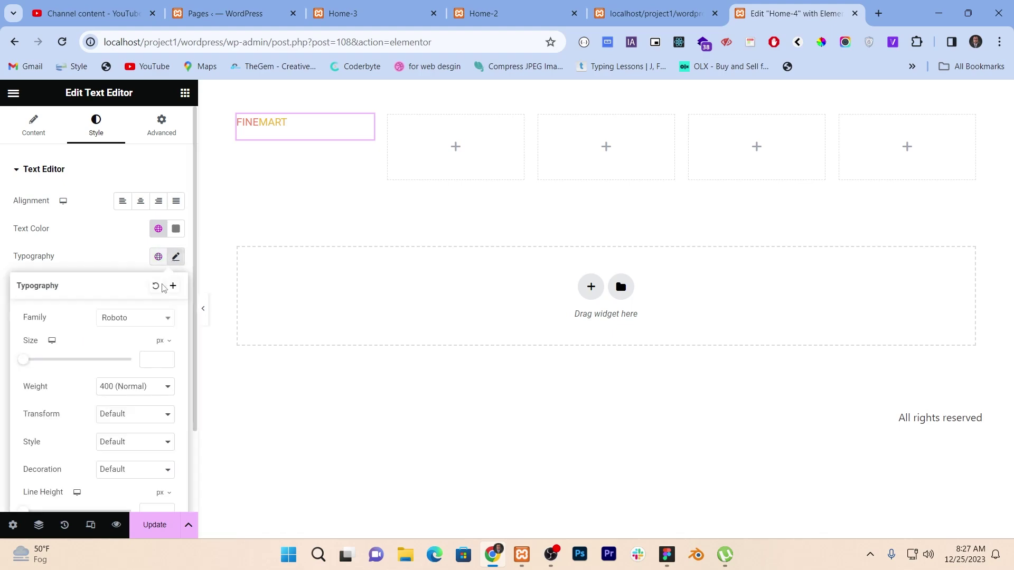
left_click(150, 322)
key("alt+Tab")
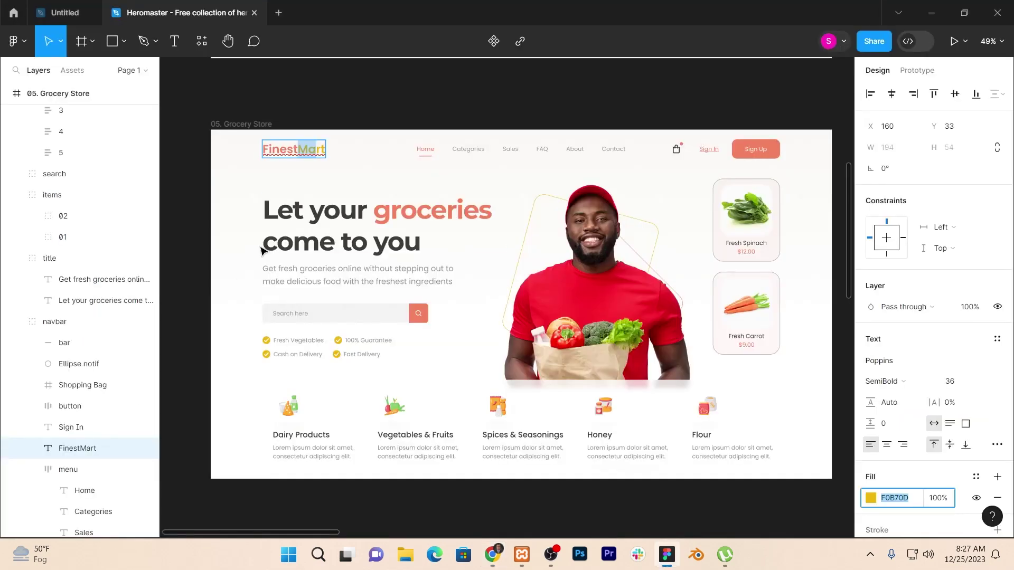
key("alt+Tab")
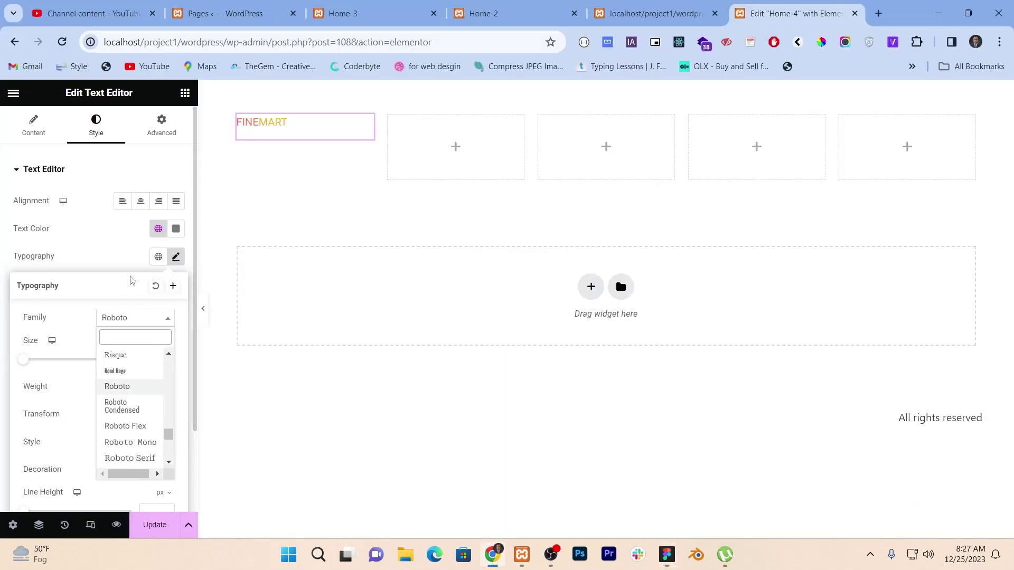
type("popp")
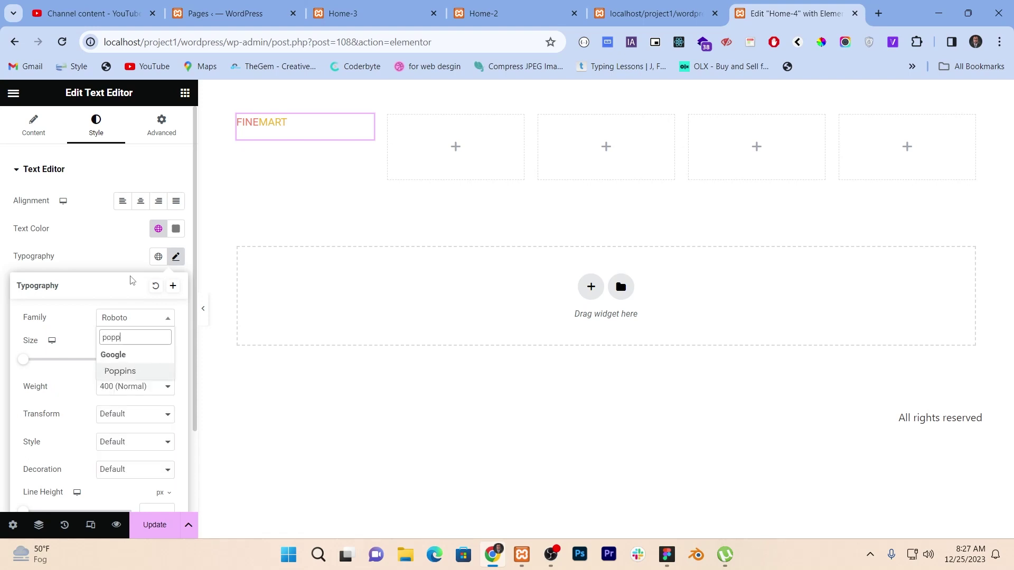
left_click(128, 372)
left_click(134, 392)
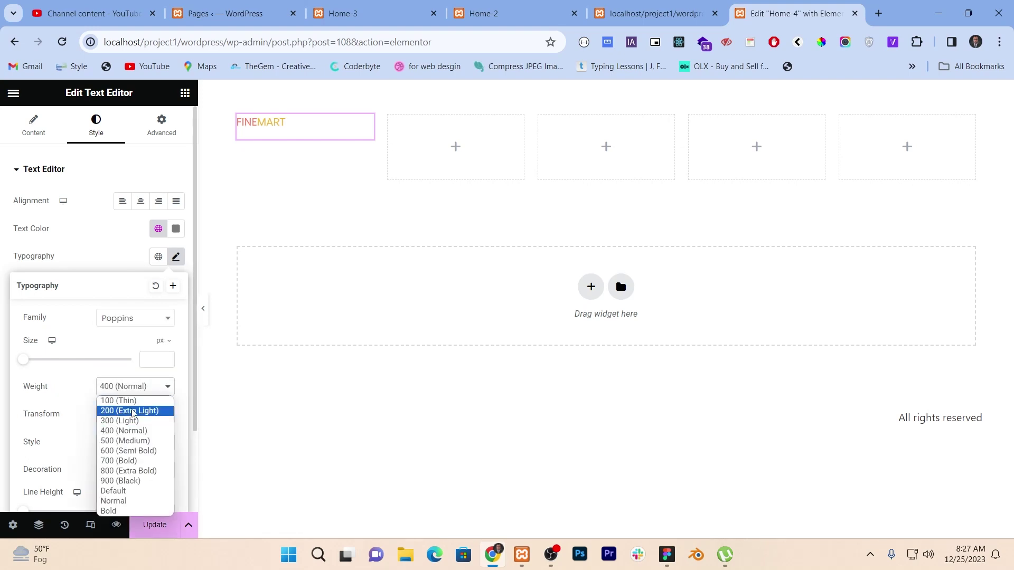
left_click(145, 452)
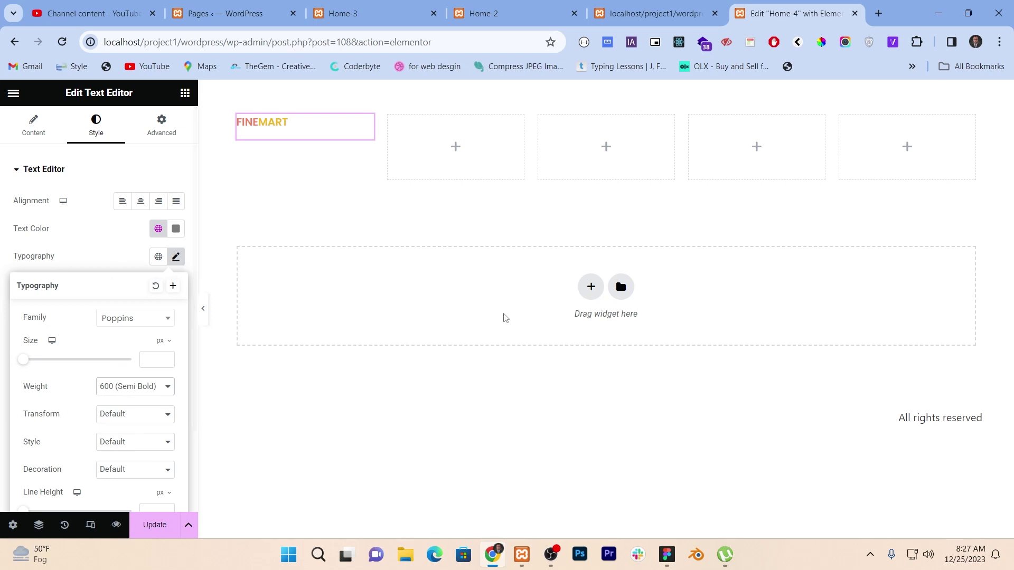
Set the logo text's font size to 30 px and compare it with the FinestMart logo in Figma.
left_click(33, 130)
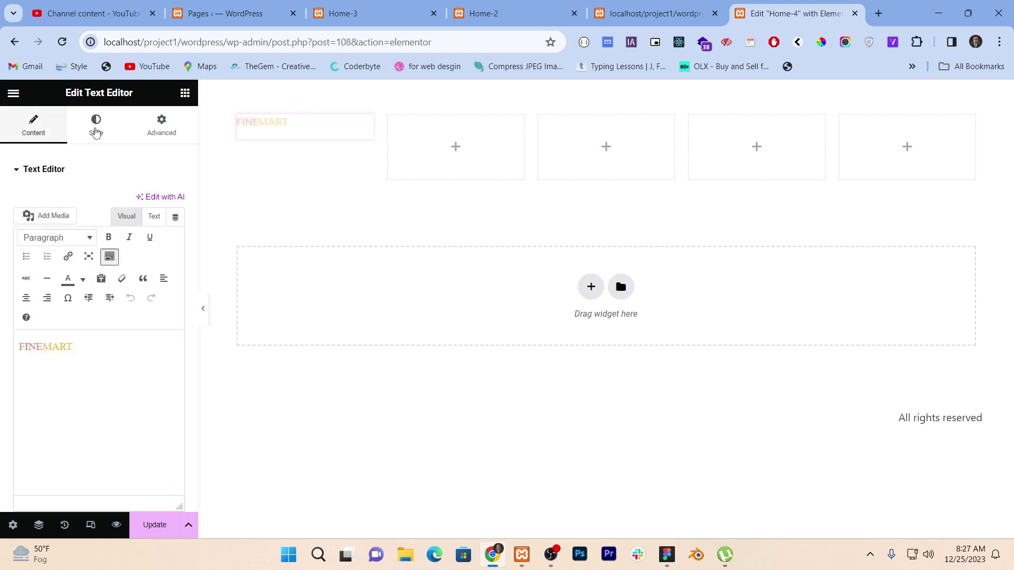
left_click(96, 130)
left_click(176, 258)
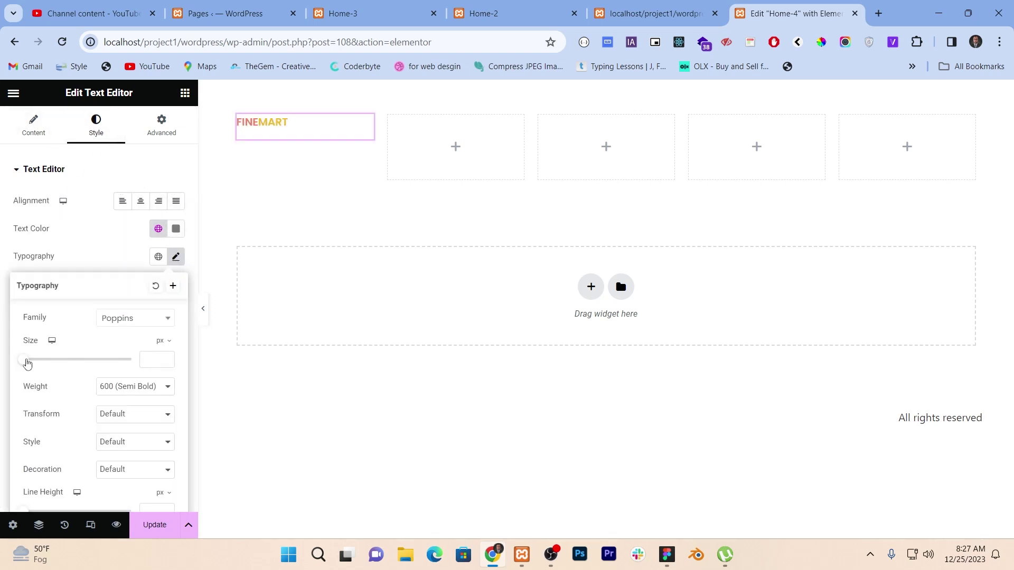
left_click_drag(27, 364, 44, 368)
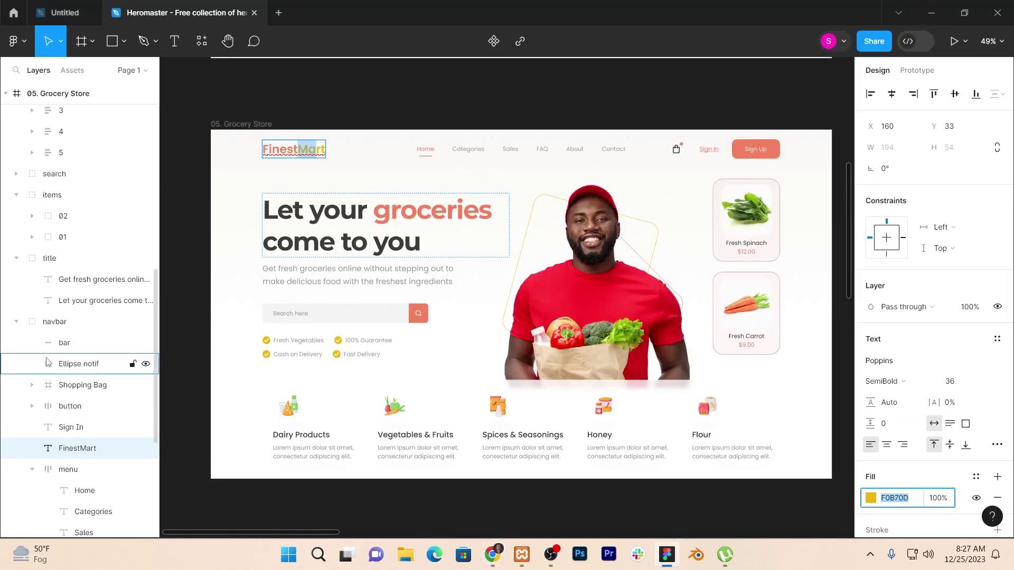
key("alt+Tab")
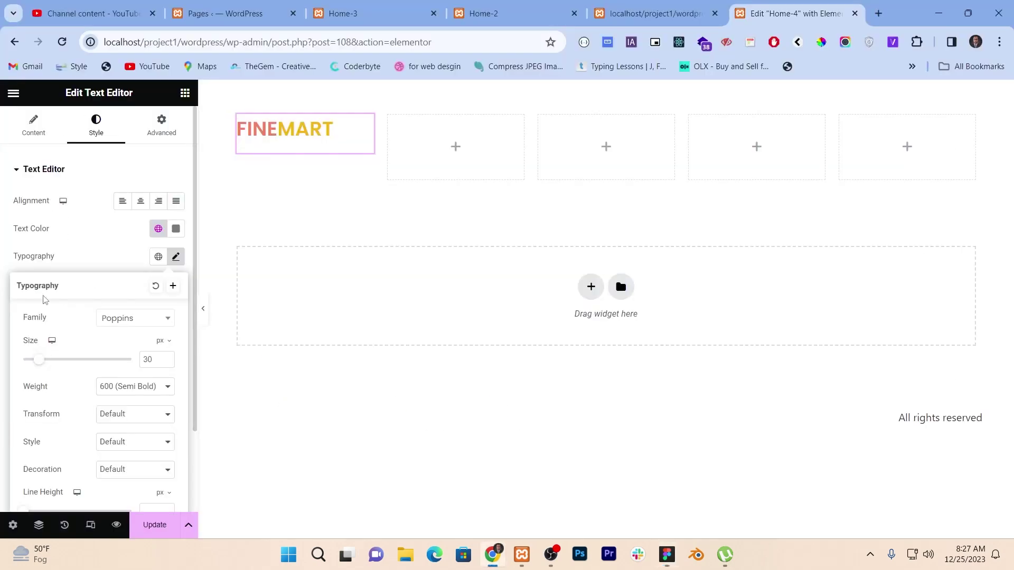
left_click(41, 141)
key("alt+Tab")
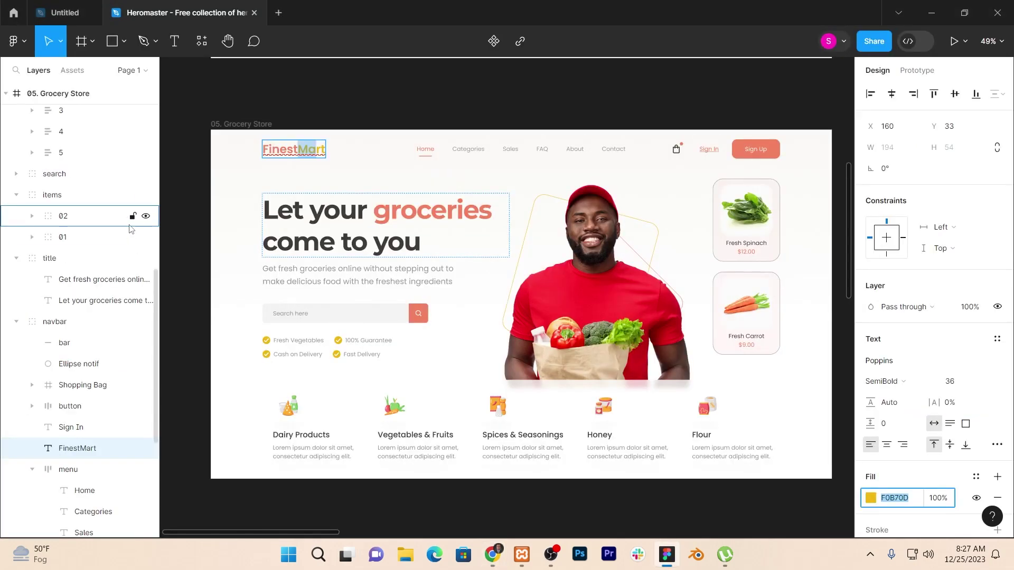
Replace FINE with Finest in the coral part of the Elementor logo text, checking the spelling in the Figma design.
key("alt+Tab")
key("alt+Tab")
key("alt+Tab")
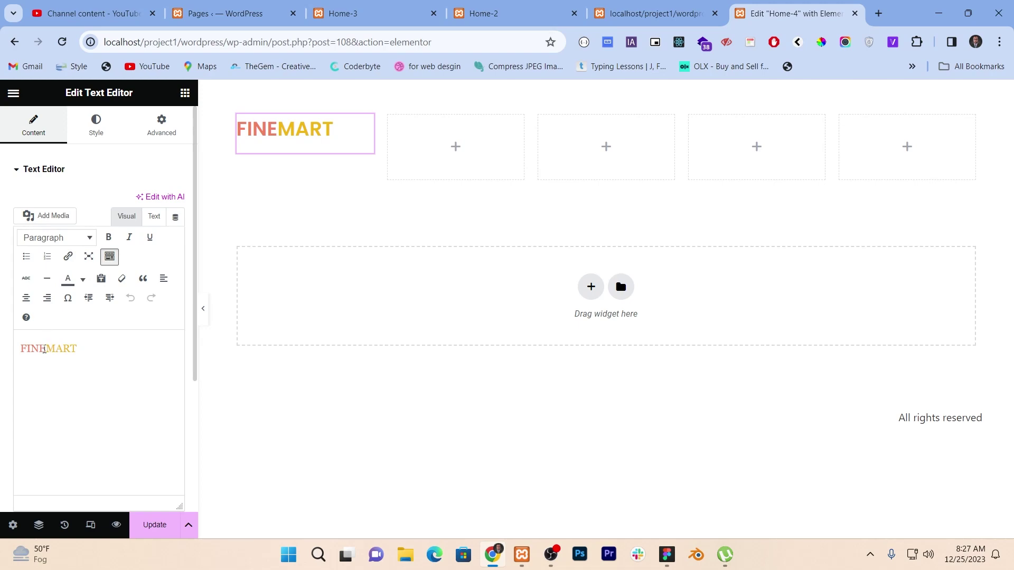
key("BackSpace")
key("BackSpace")
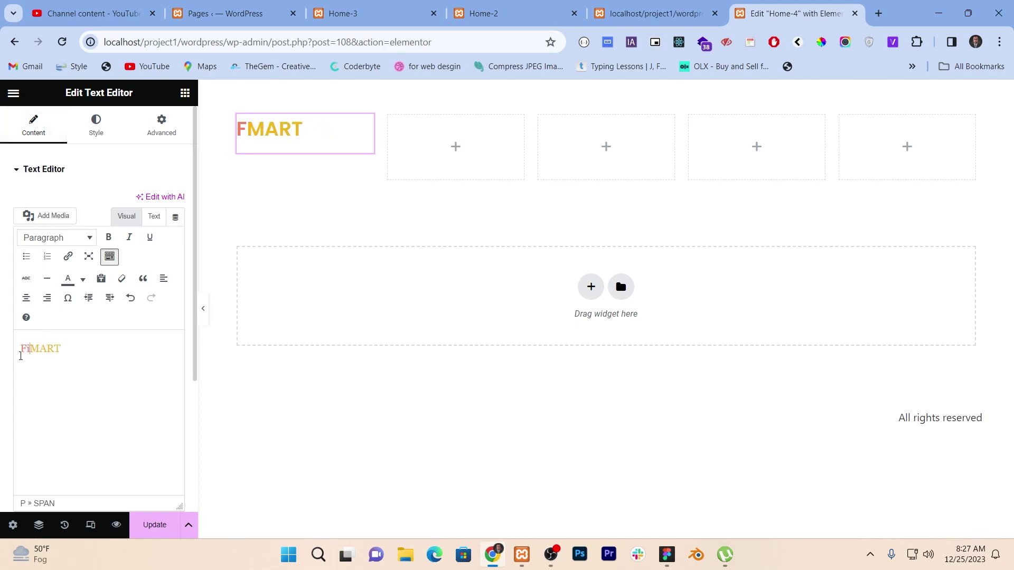
type("in")
key("alt+Tab")
key("alt+Tab")
type("est")
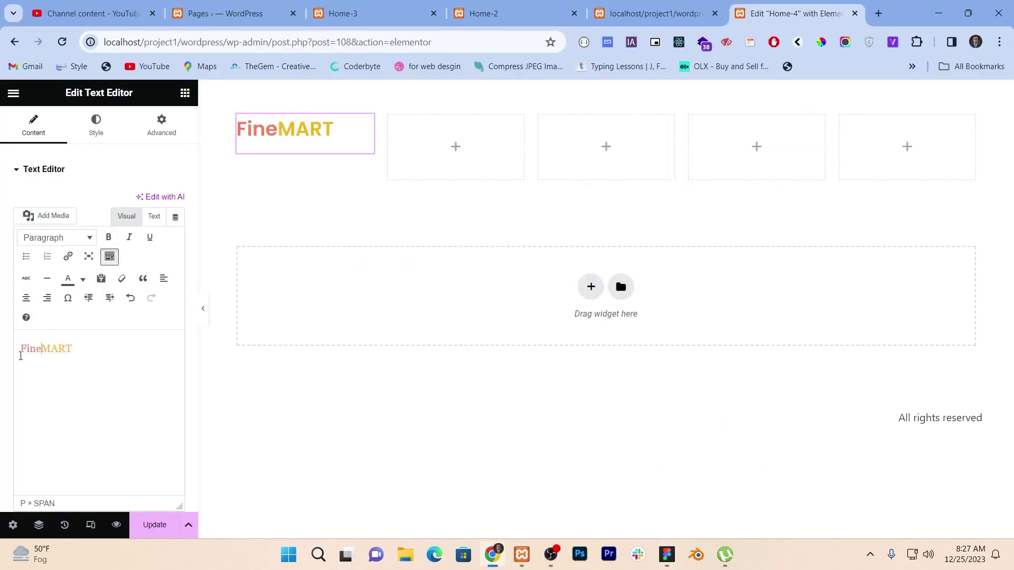
Replace MART with Mart in the yellow part of the logo text and compare it with the Figma logo.
key("alt+Tab")
key("alt+Tab")
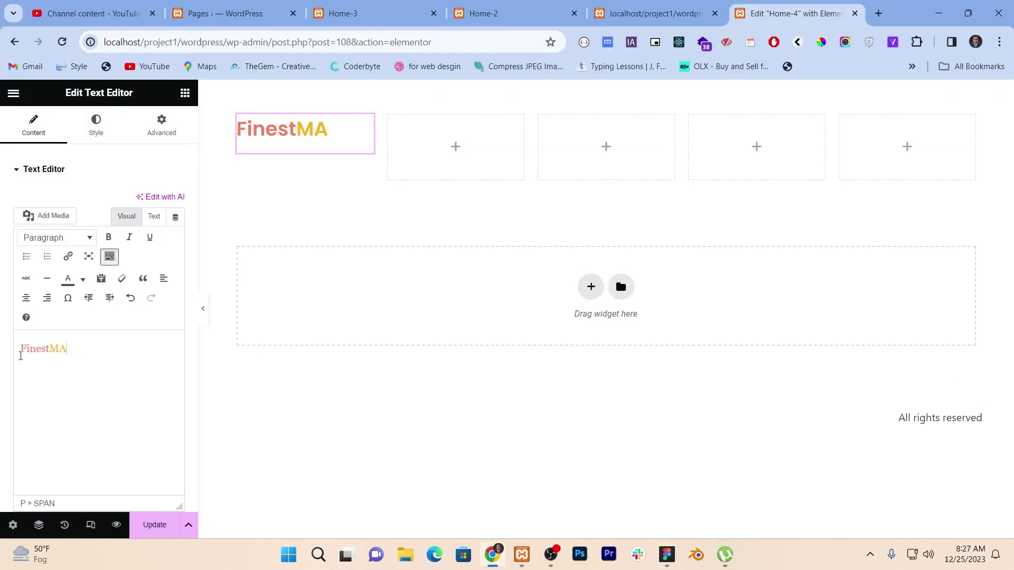
type("art")
key("alt+Tab")
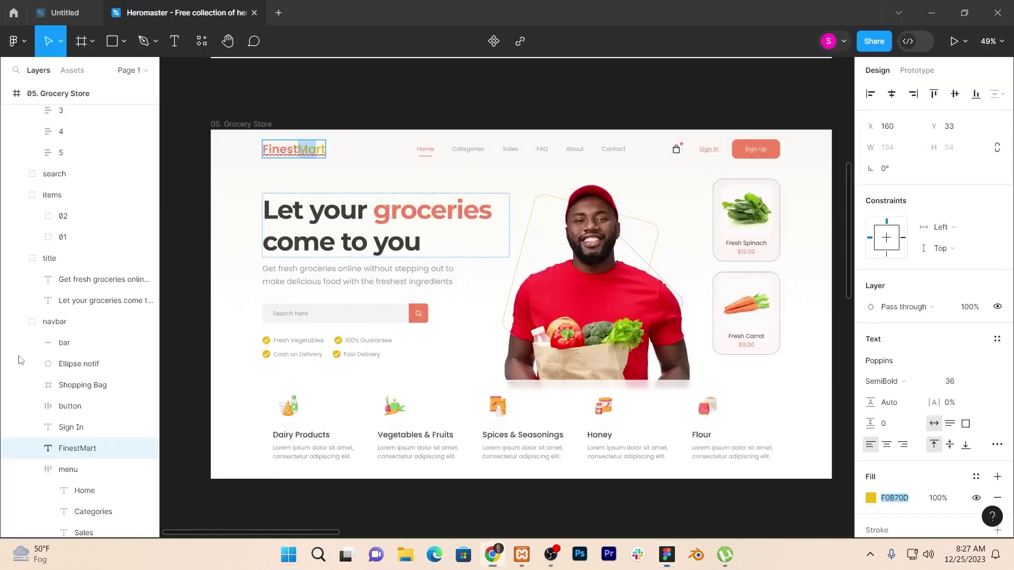
key("alt+Tab")
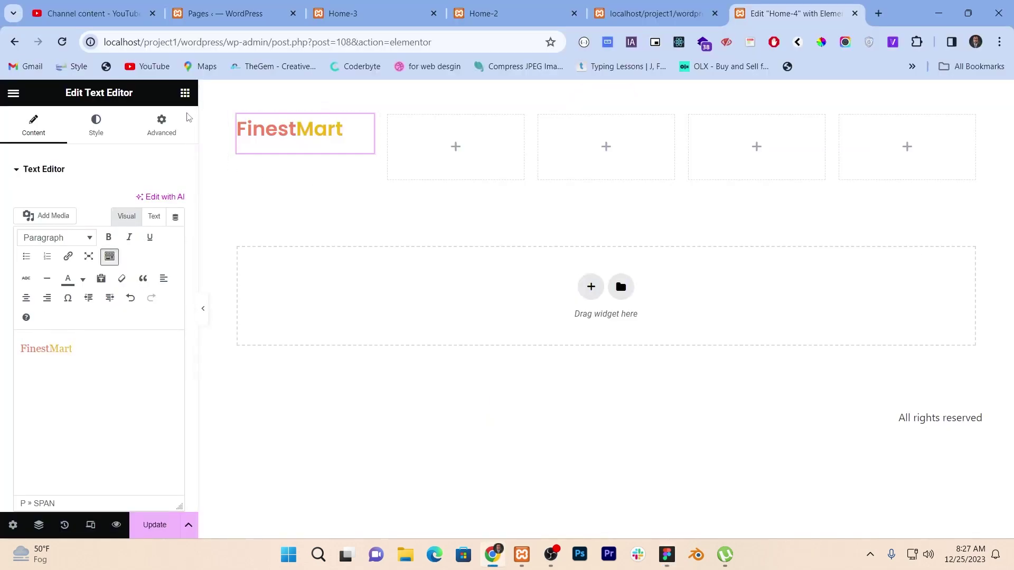
Search the widgets for menu and add a WordPress Menu widget to the second navbar column.
left_click(184, 92)
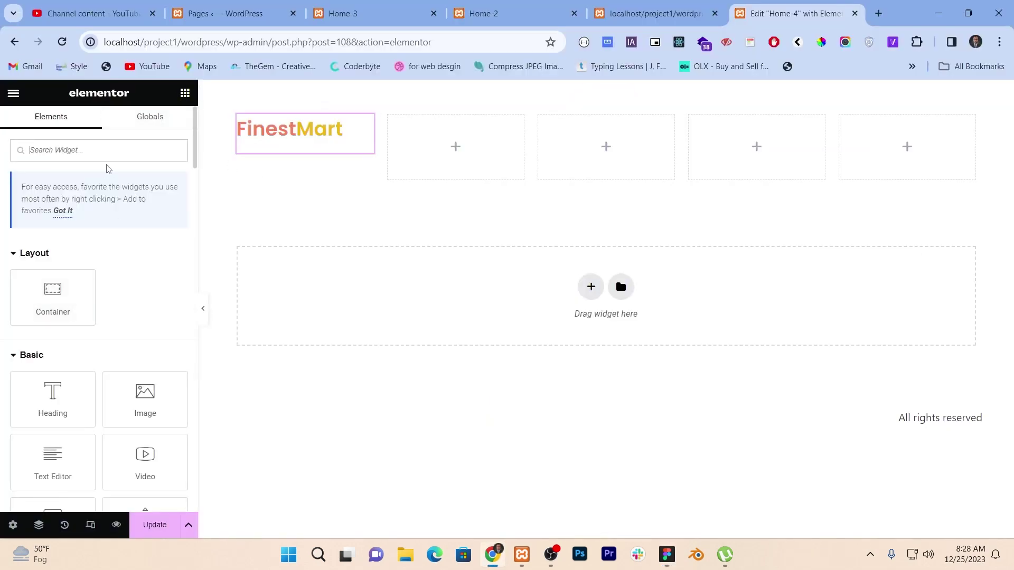
type("menu")
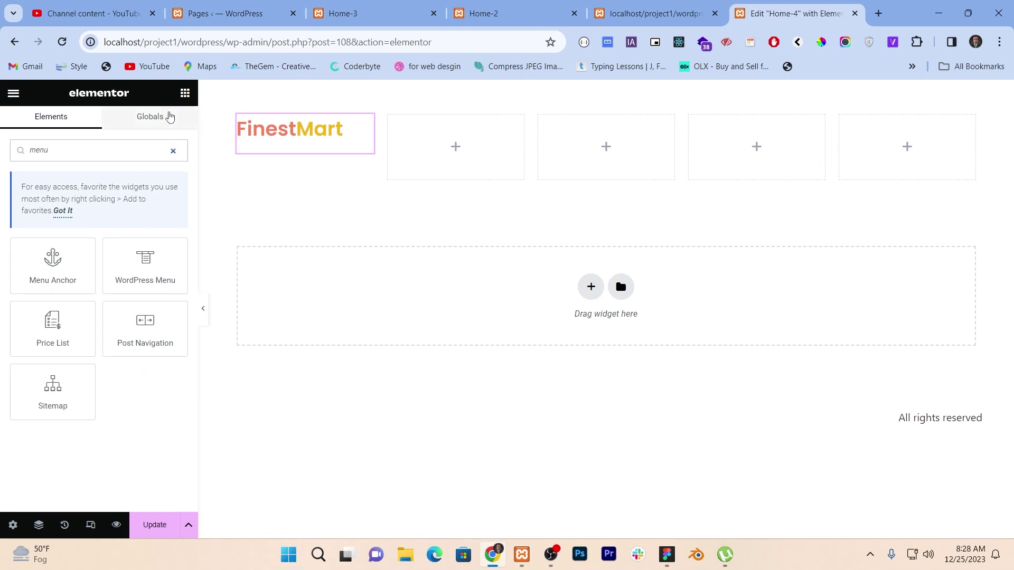
left_click_drag(161, 281, 455, 148)
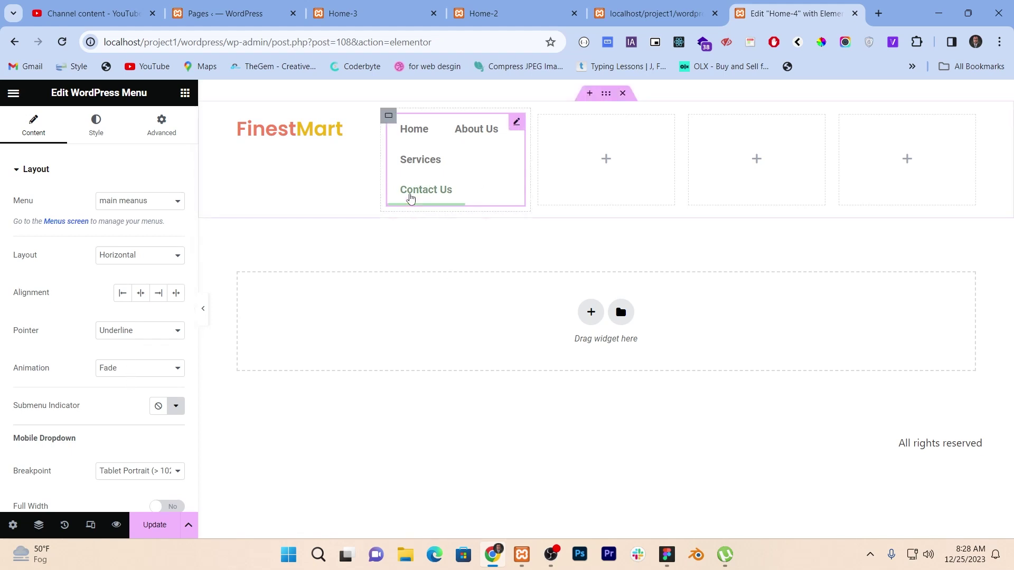
Check the menu styling in Figma and set the WordPress Menu's hover text color to the global parimary color.
left_click(97, 134)
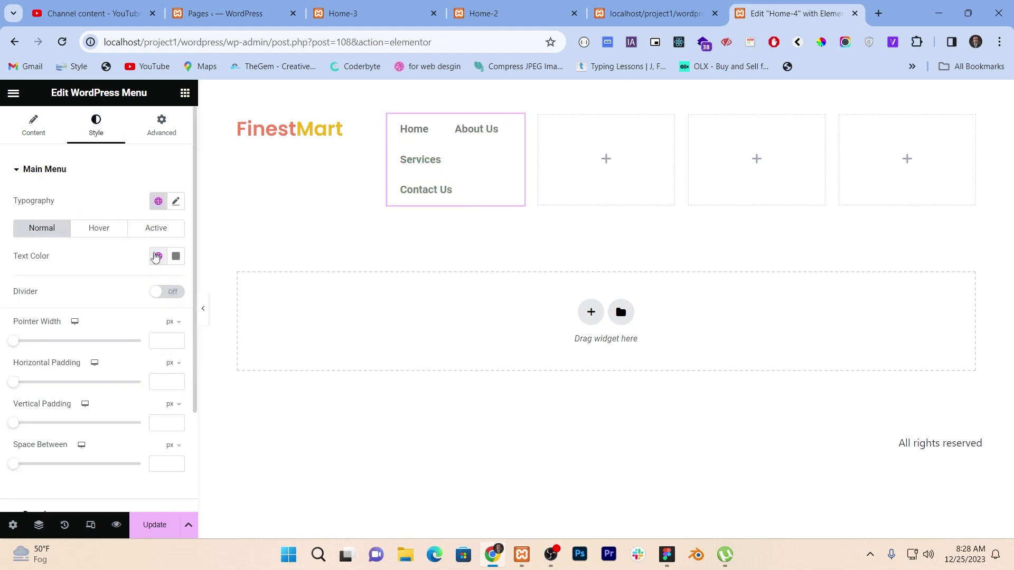
key("alt+Tab")
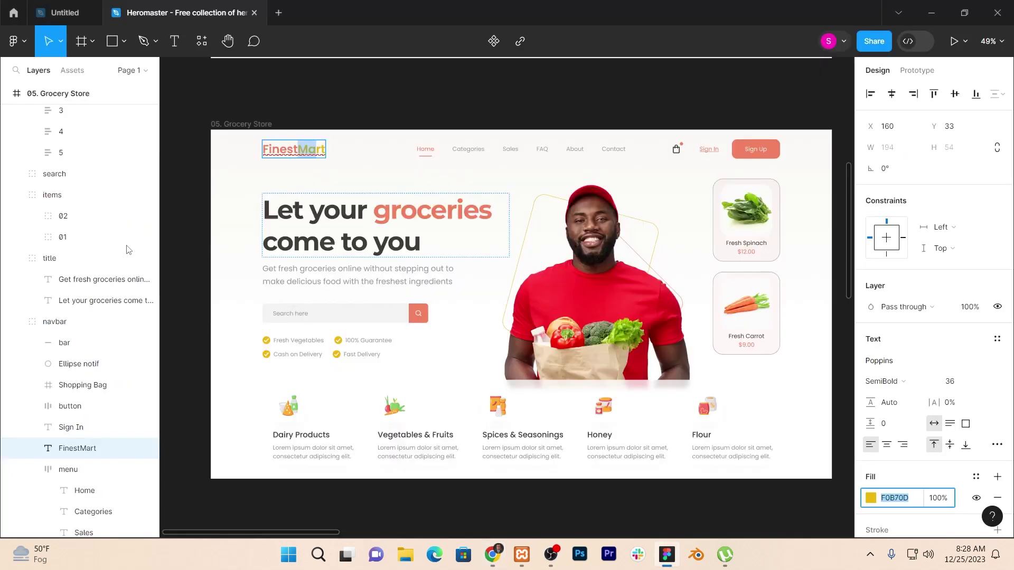
key("alt+Tab")
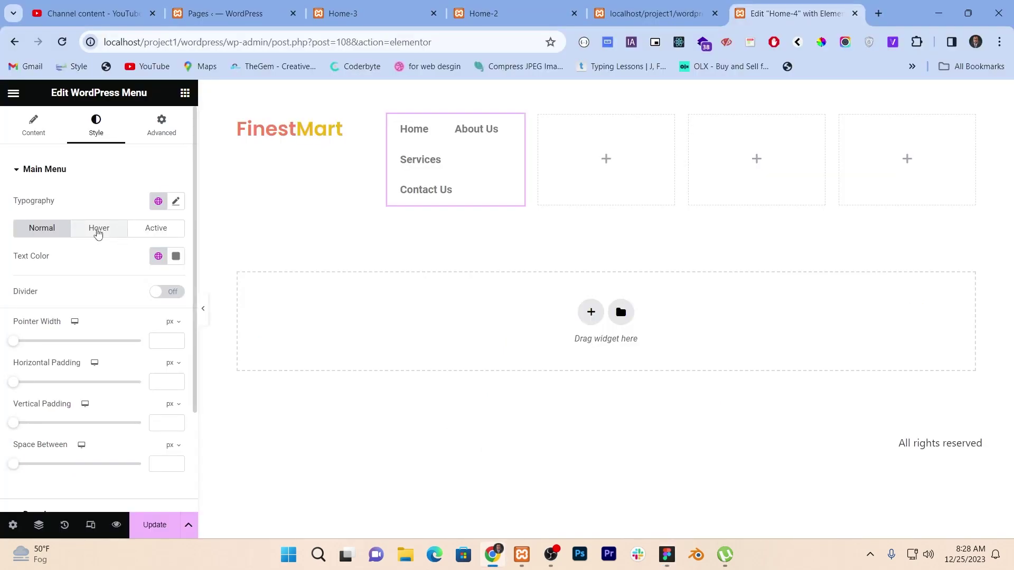
left_click(99, 229)
left_click(158, 256)
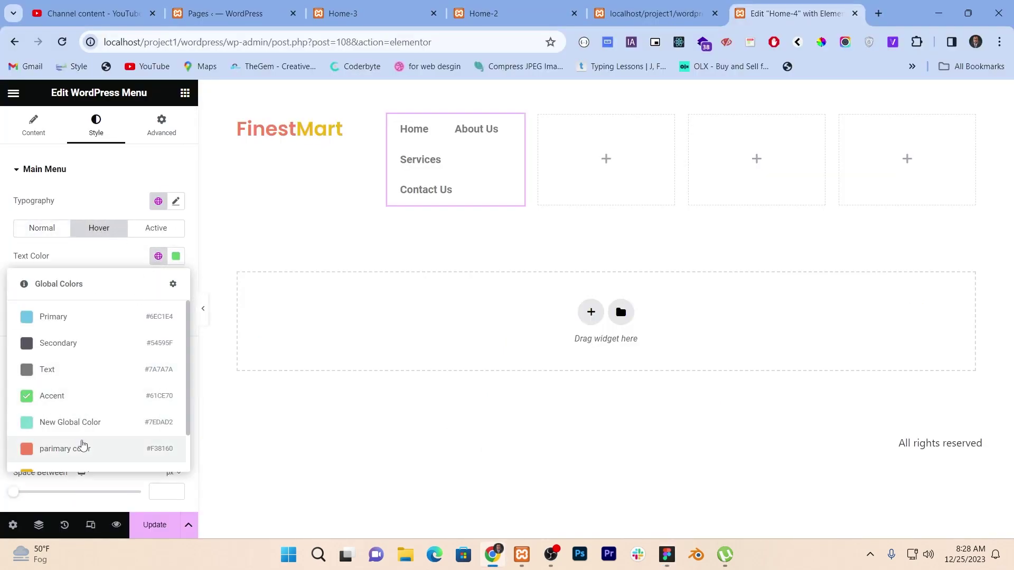
left_click(83, 448)
Try the global supportive color for the menu's hover pointer, and replace it with parimary color.
left_click(158, 284)
scroll(87, 436, "down", 2)
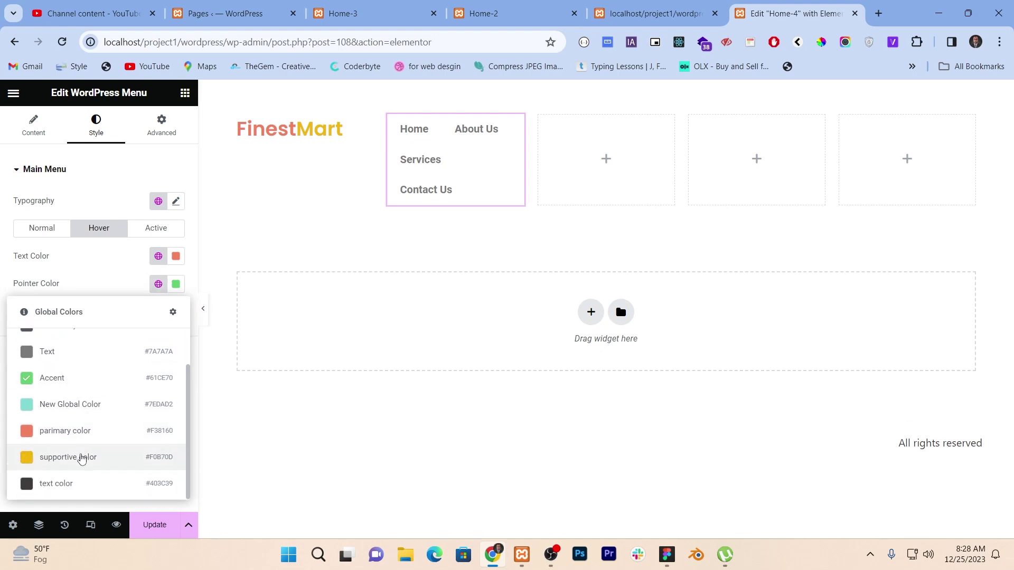
left_click(82, 457)
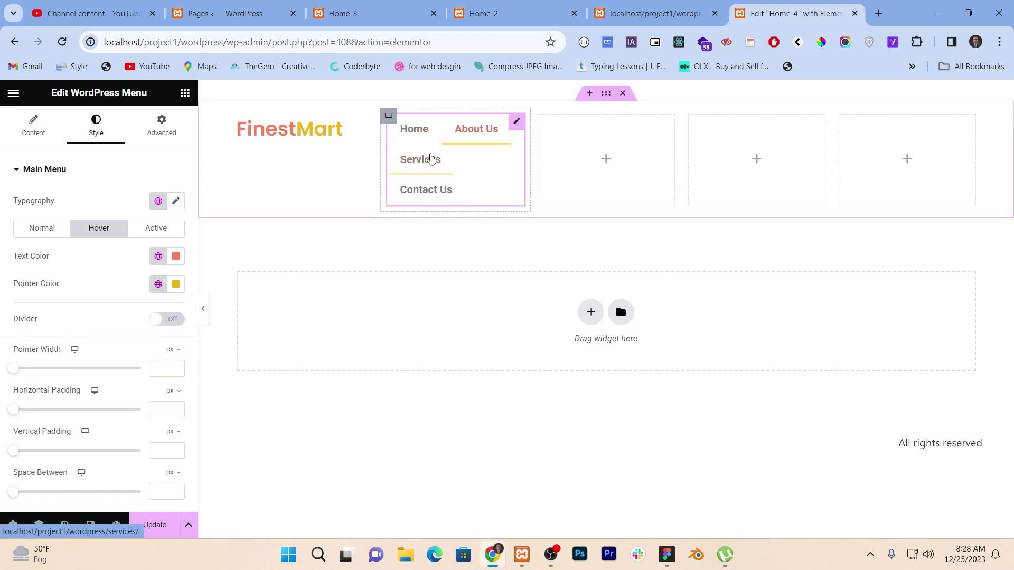
left_click(158, 285)
left_click(80, 478)
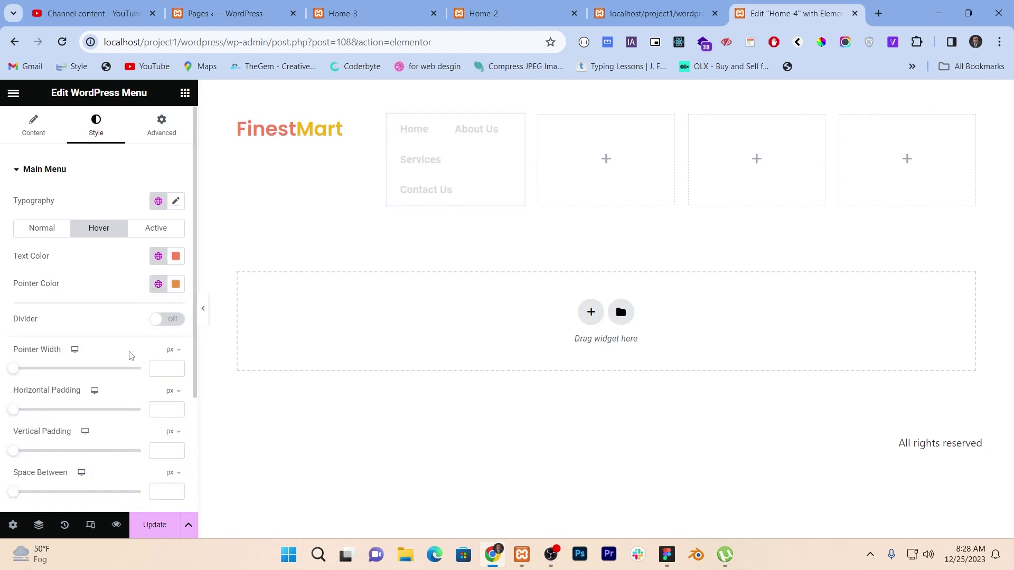
Set the menu's active text color and active pointer color to the global parimary color.
left_click(155, 228)
left_click(158, 256)
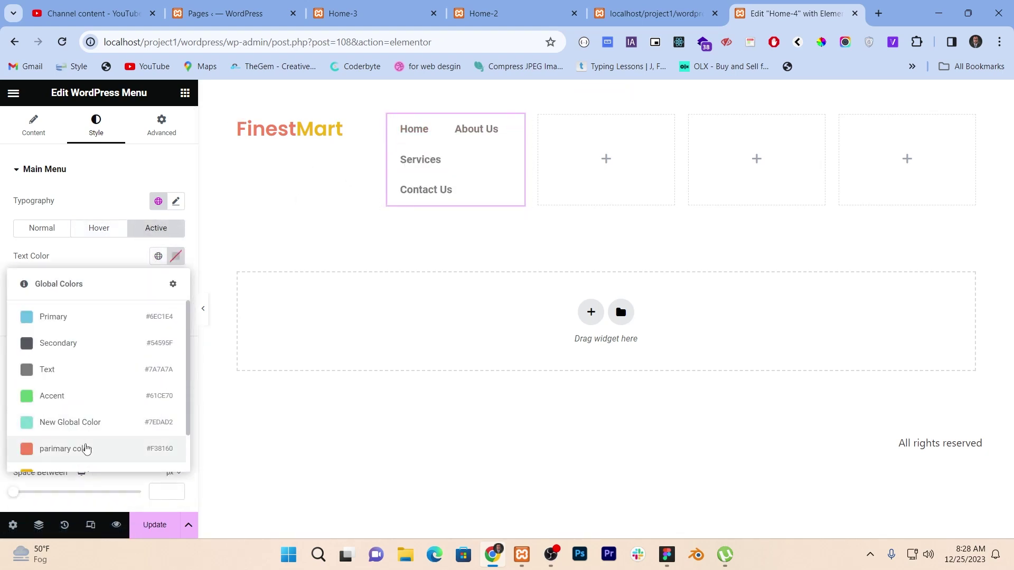
left_click(84, 449)
left_click(158, 284)
left_click(89, 477)
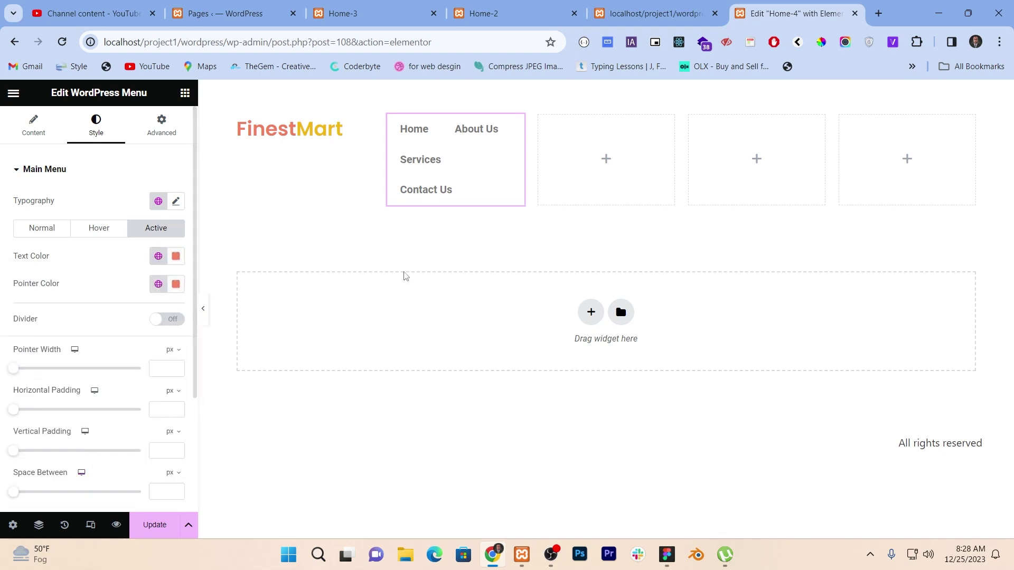
Widen the menu column so its links fit on one row, and justify the logo container's content to the center.
left_click_drag(529, 153, 711, 151)
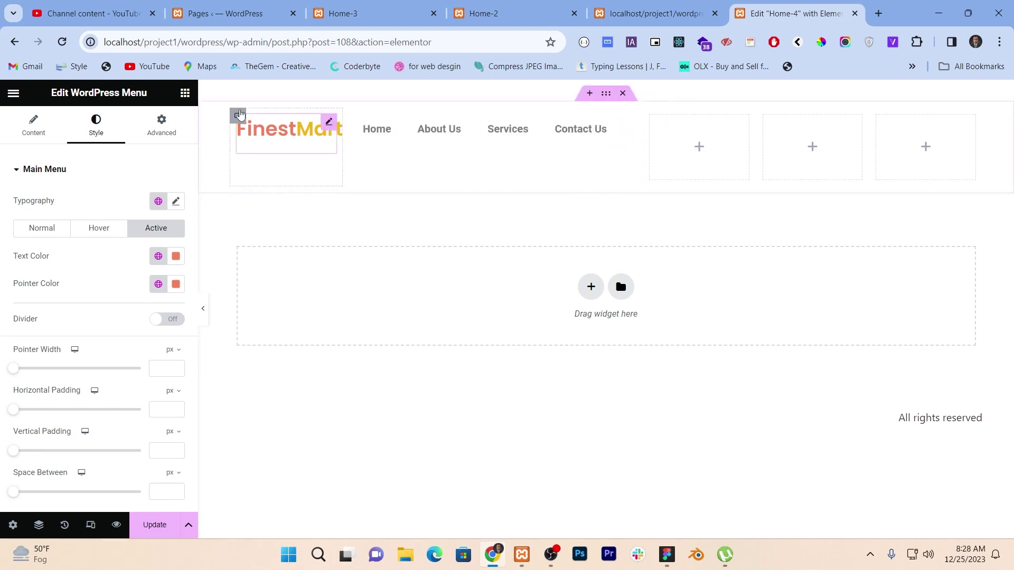
left_click(237, 119)
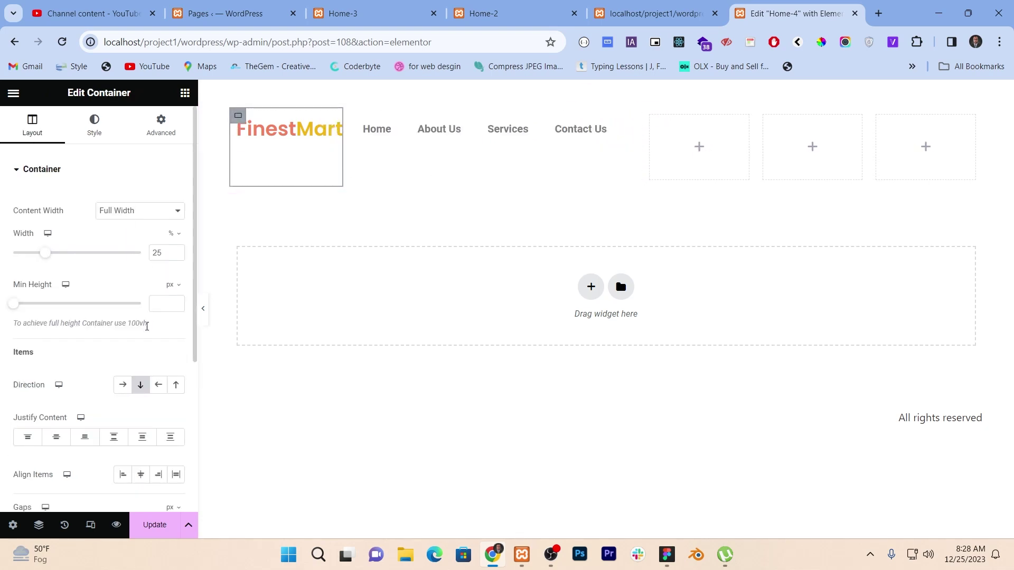
left_click(57, 438)
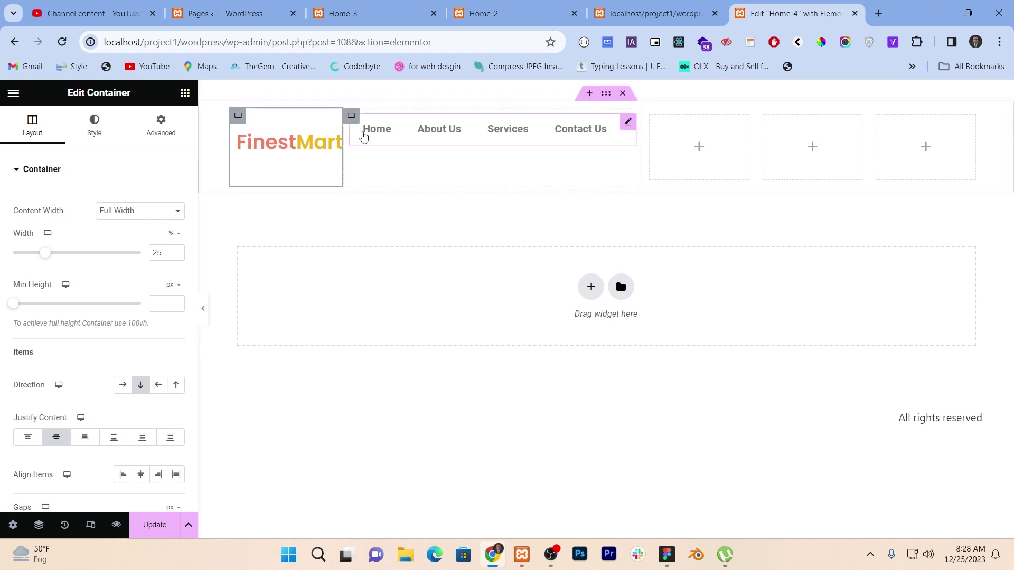
Set the logo container's padding to 0 on all sides and copy its style onto the menu container.
left_click(161, 126)
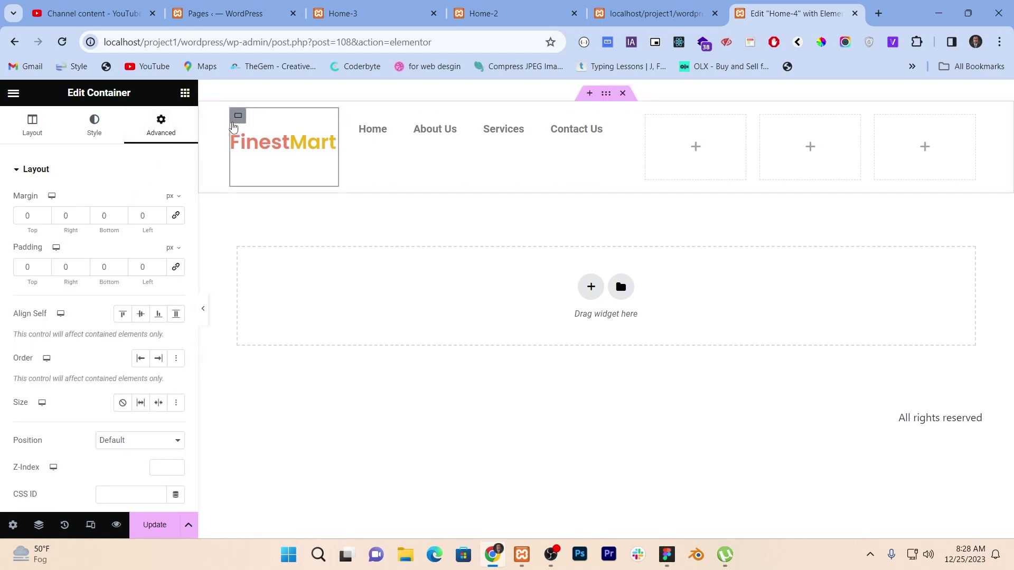
right_click(234, 123)
left_click(256, 212)
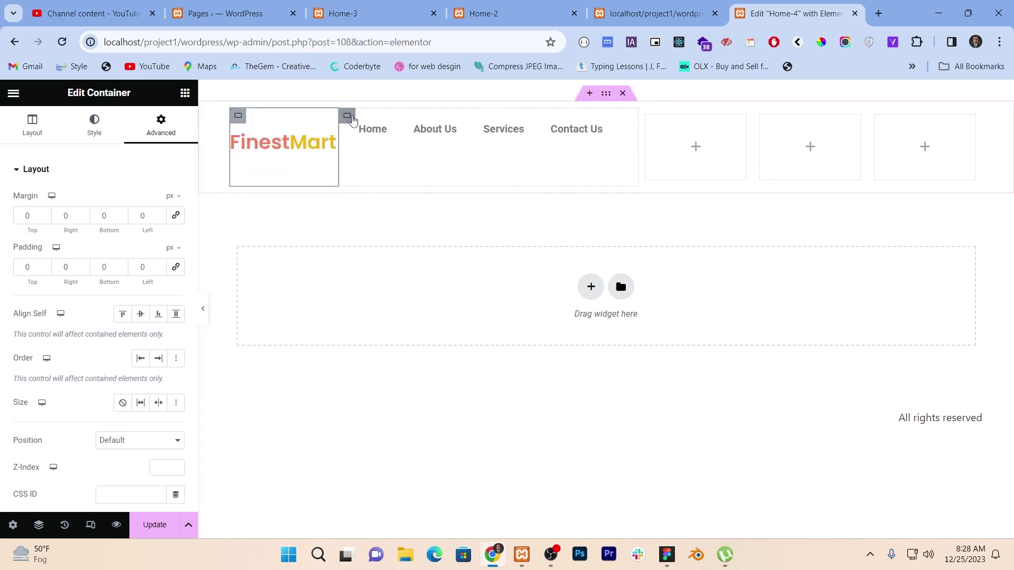
right_click(351, 119)
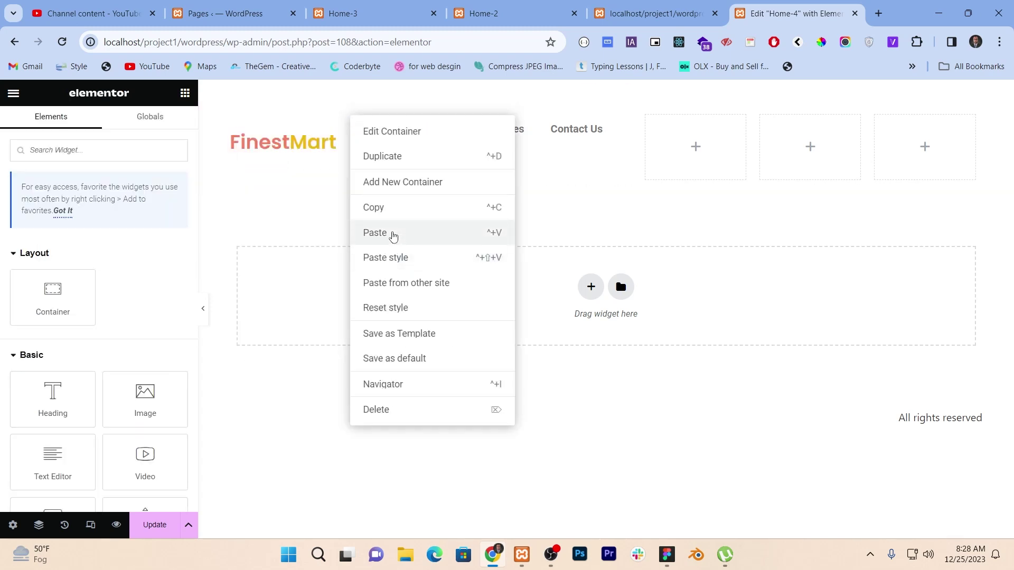
left_click(394, 236)
key("ctrl+z")
right_click(350, 123)
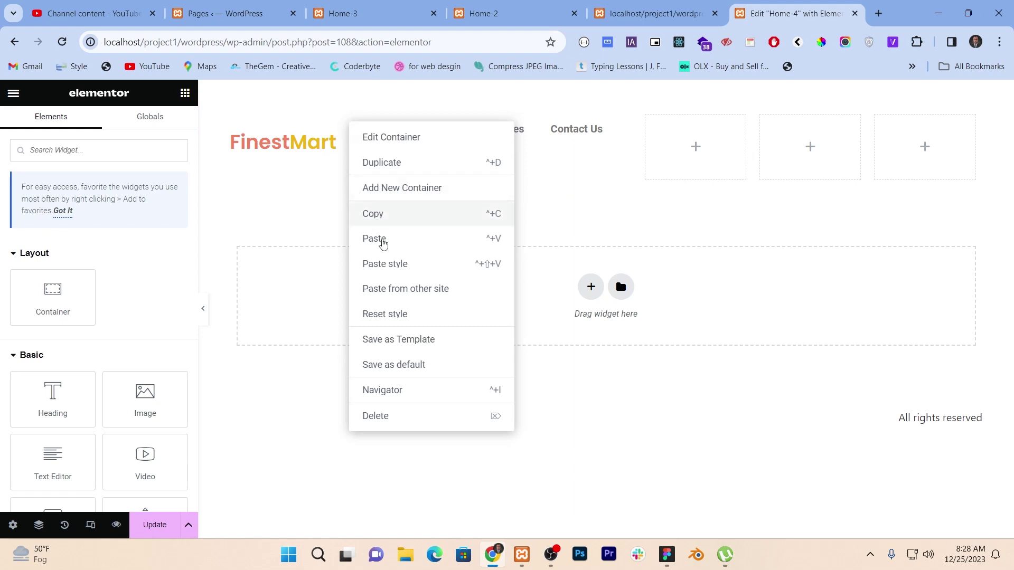
left_click(385, 264)
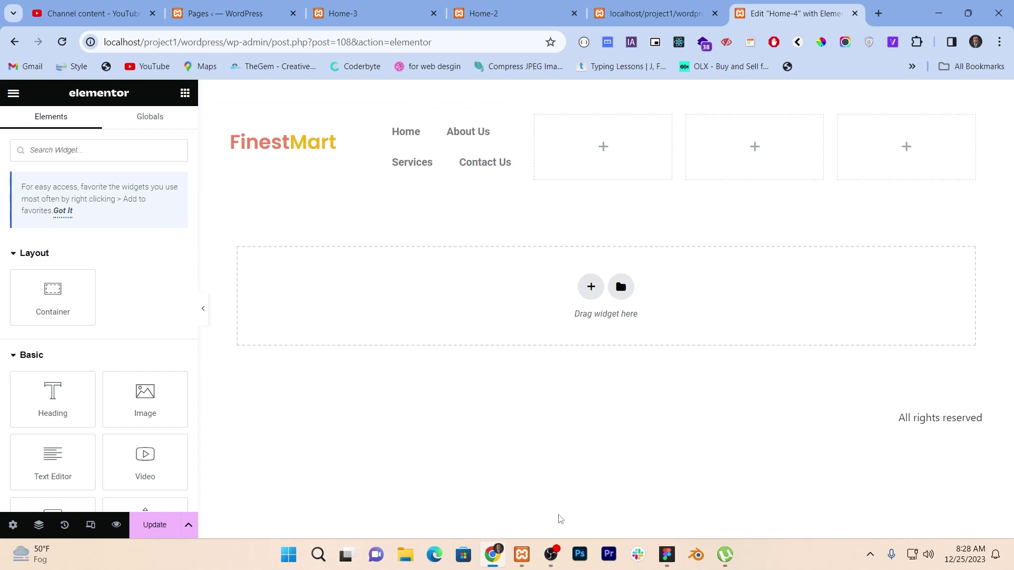
left_click(551, 555)
left_click(552, 552)
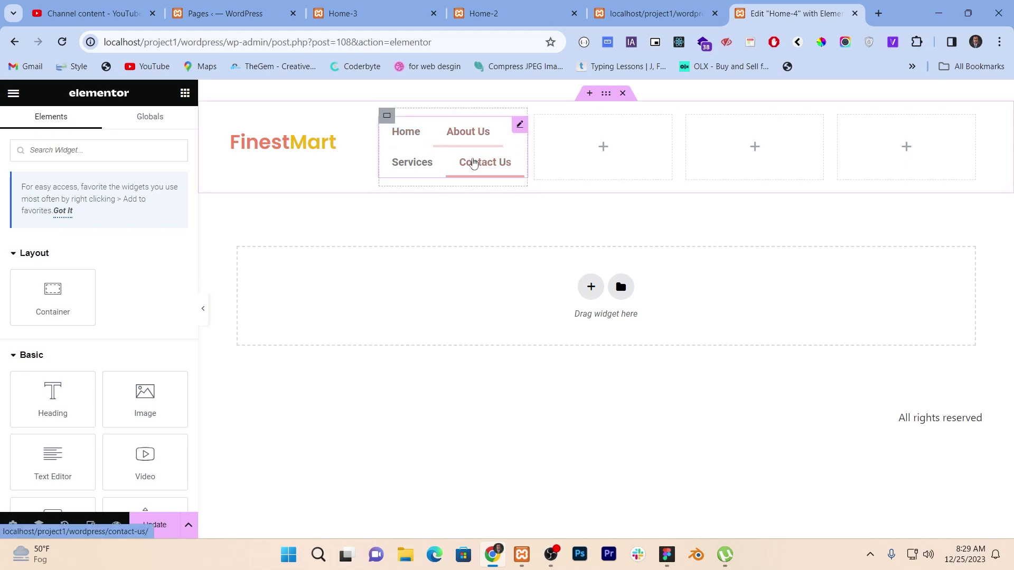
Check the navbar in the Figma design, and add an Icon widget to the third navbar column in Elementor.
key("alt+Tab")
key("alt+Tab")
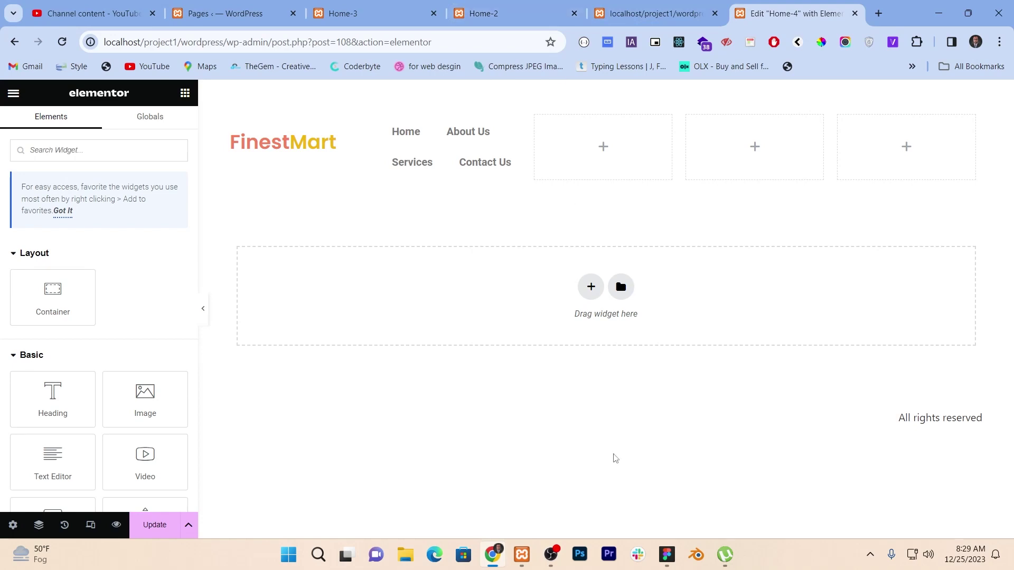
left_click(667, 555)
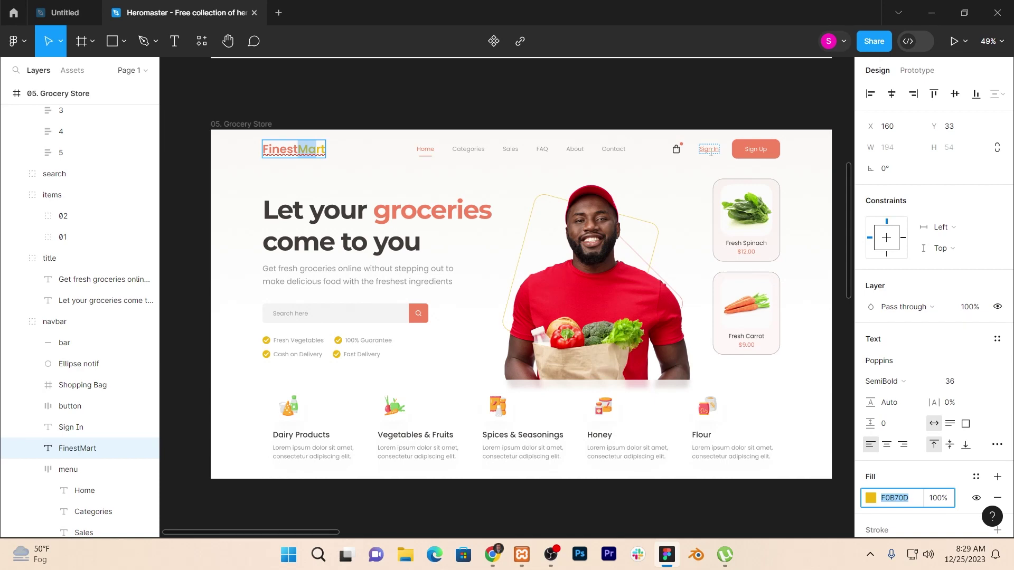
key("alt+Tab")
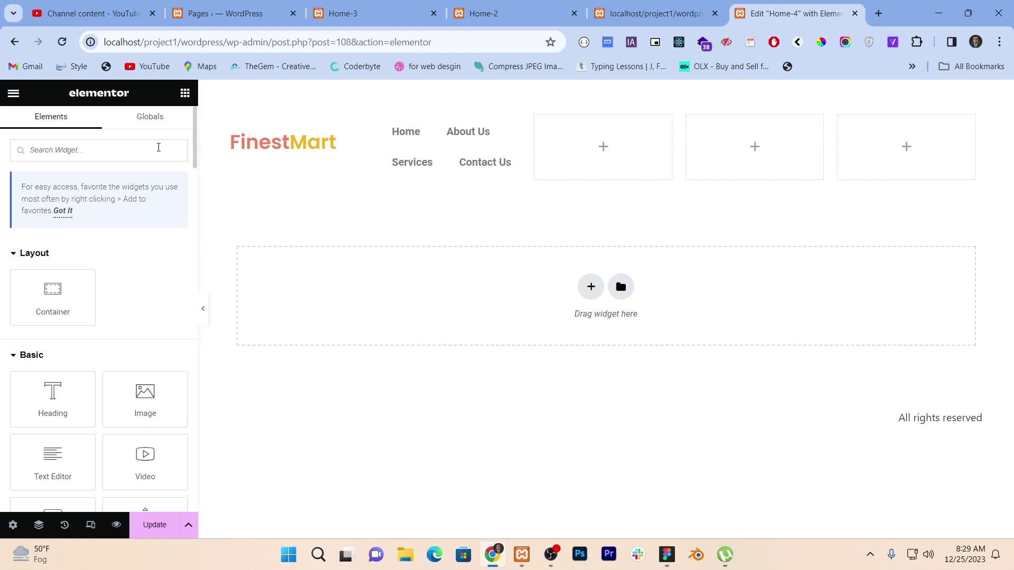
type("icon")
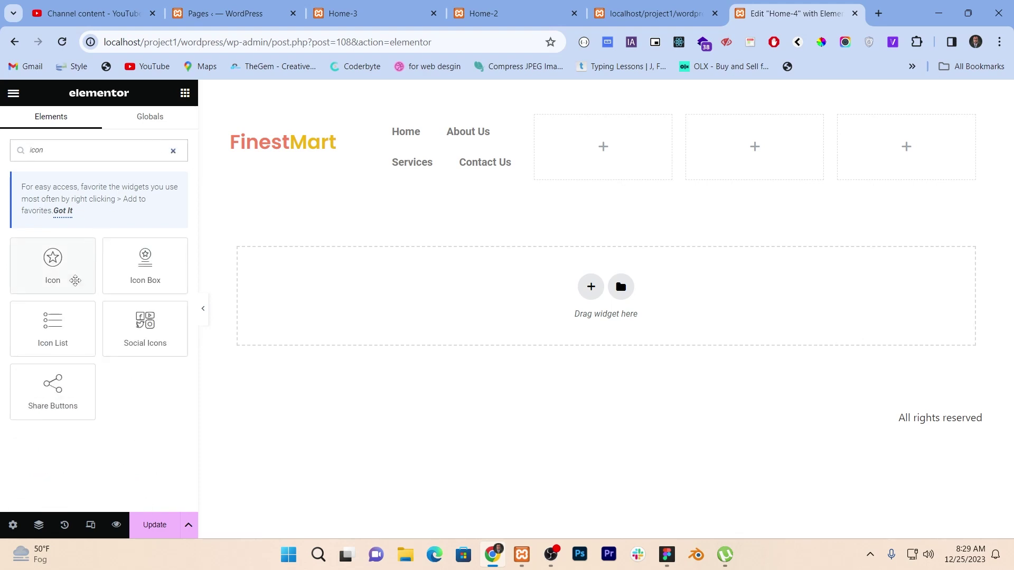
left_click_drag(76, 281, 607, 168)
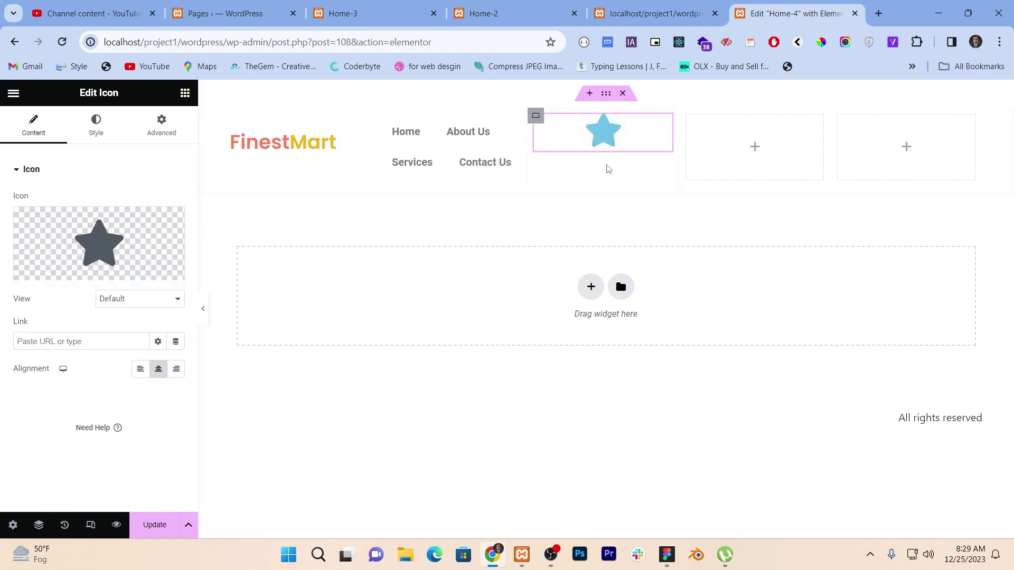
Replace the star in the third column's Icon widget with the shopping cart icon found by searching the icon library for "cart".
left_click(96, 239)
left_click(421, 144)
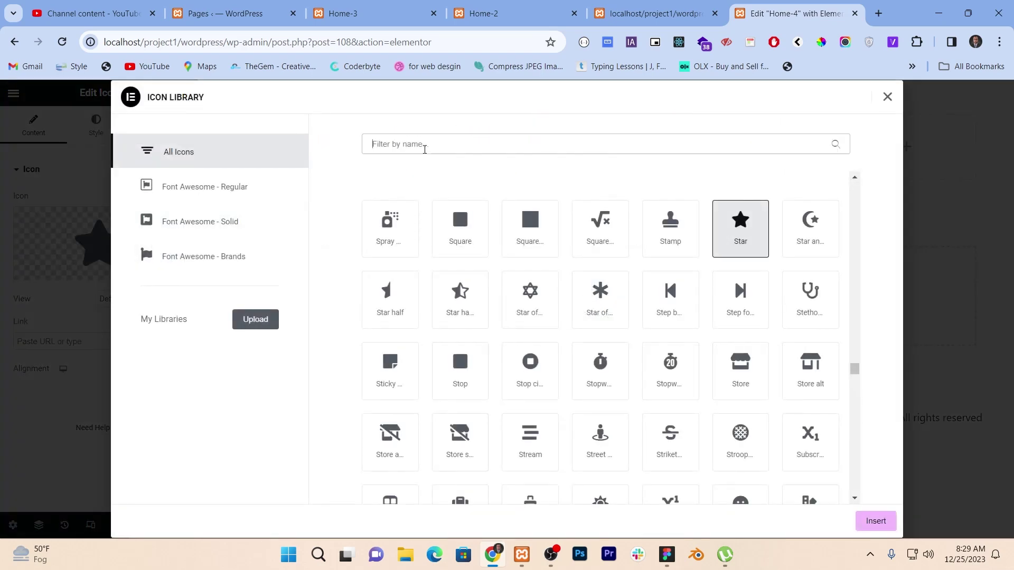
type("cart")
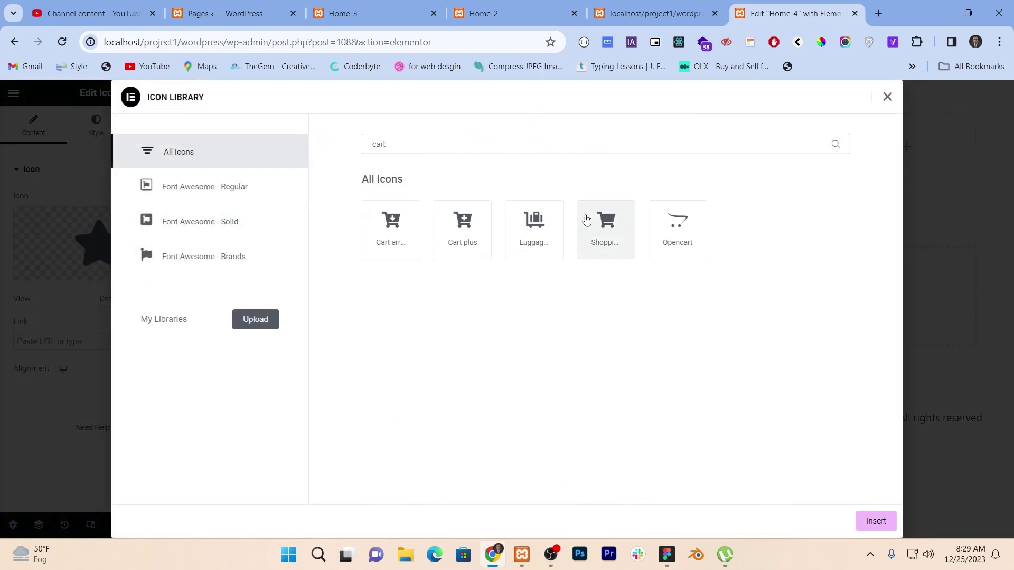
left_click(465, 242)
left_click(403, 249)
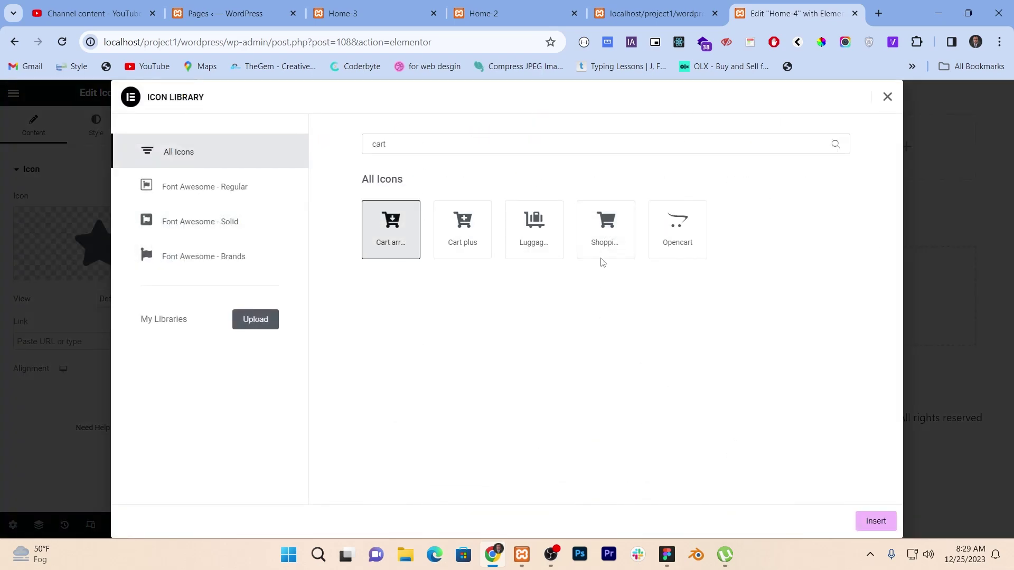
left_click(603, 255)
left_click(874, 524)
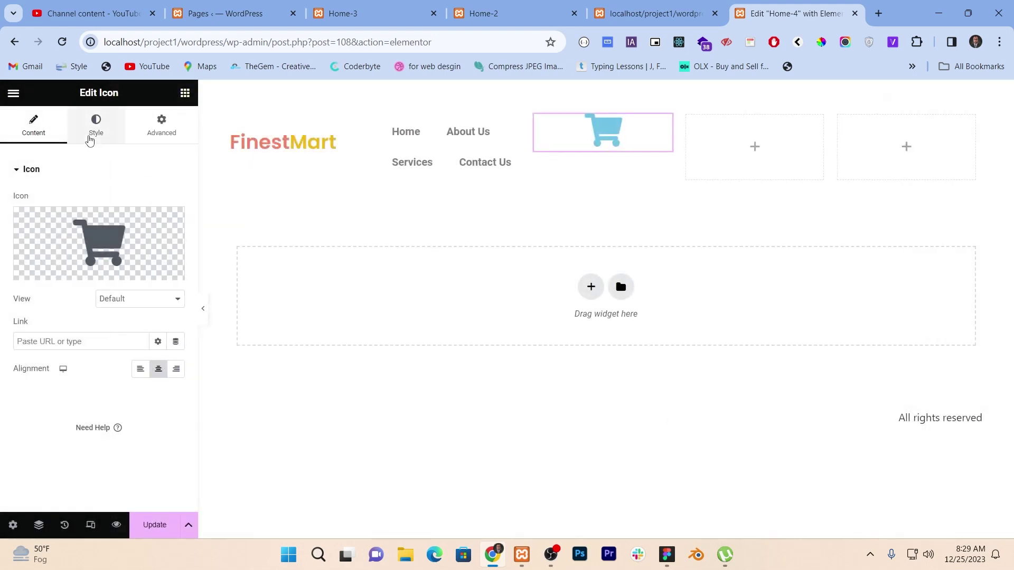
Set the cart icon's primary color to the global Secondary color and its size to 21 px.
left_click(95, 125)
left_click(158, 228)
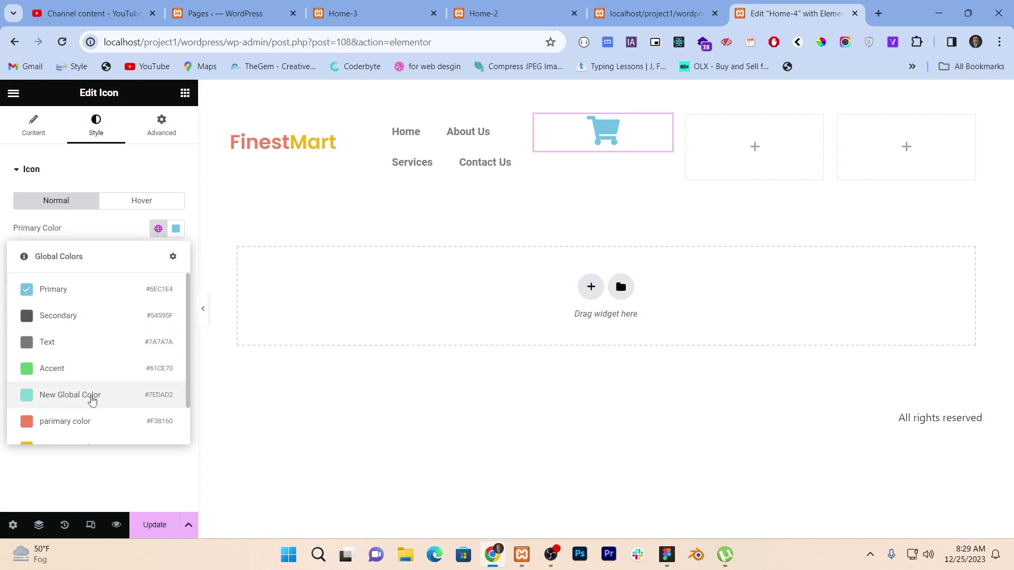
left_click(91, 421)
key("alt+Tab")
key("alt+Tab")
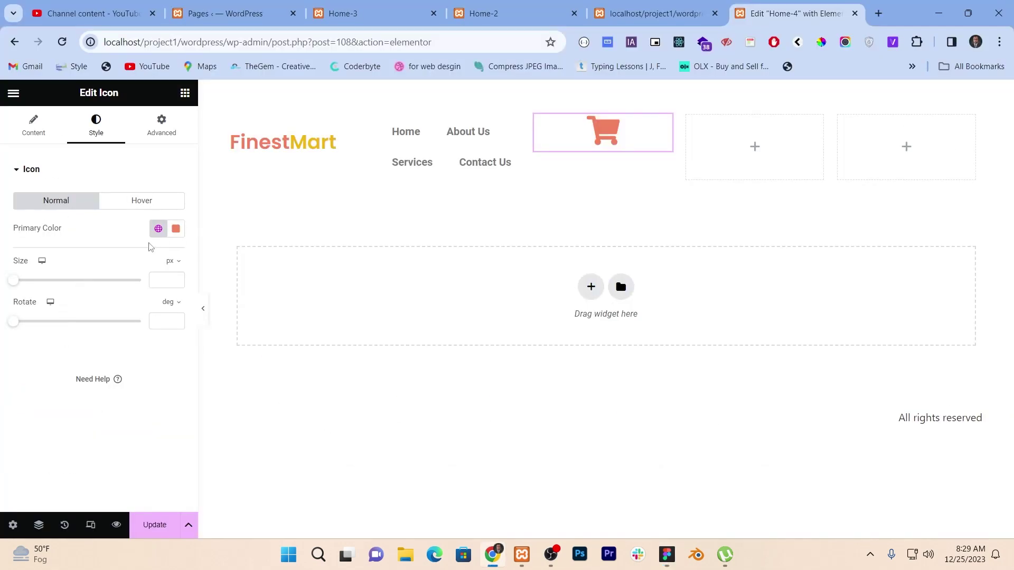
left_click(158, 228)
left_click(88, 319)
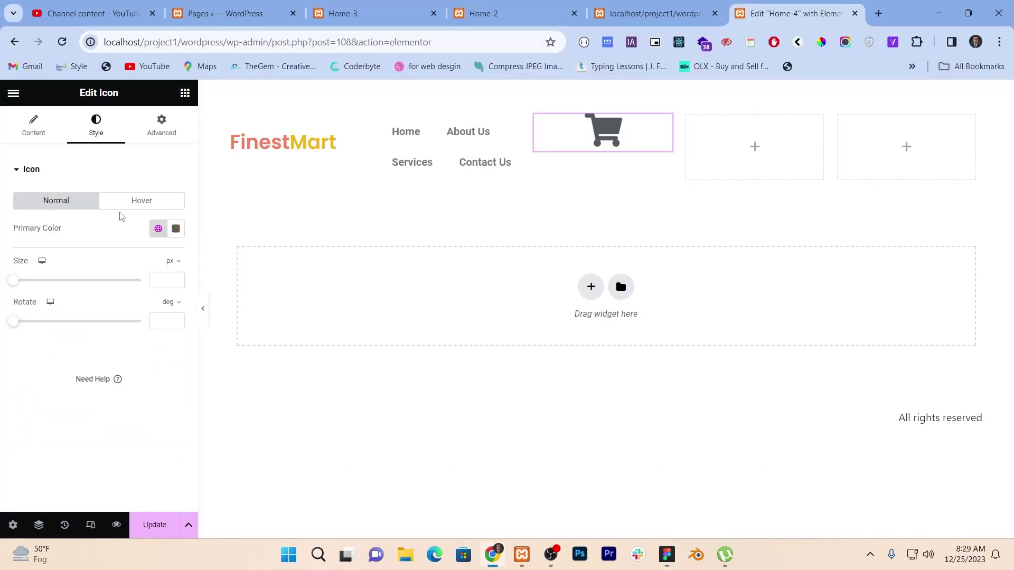
left_click_drag(13, 280, 20, 280)
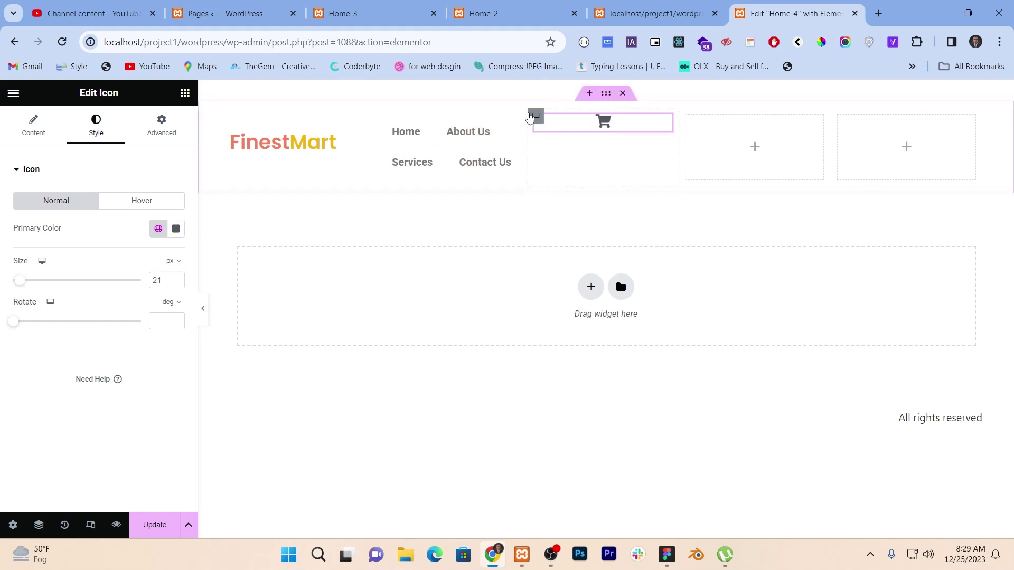
Justify the cart container's content to the center and copy the container.
left_click(536, 115)
left_click(56, 437)
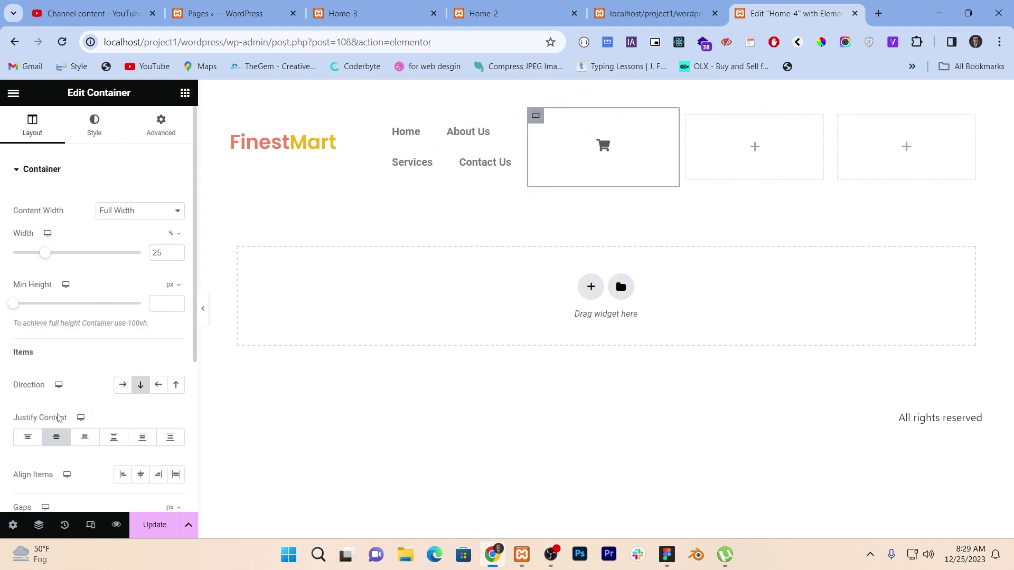
right_click(536, 117)
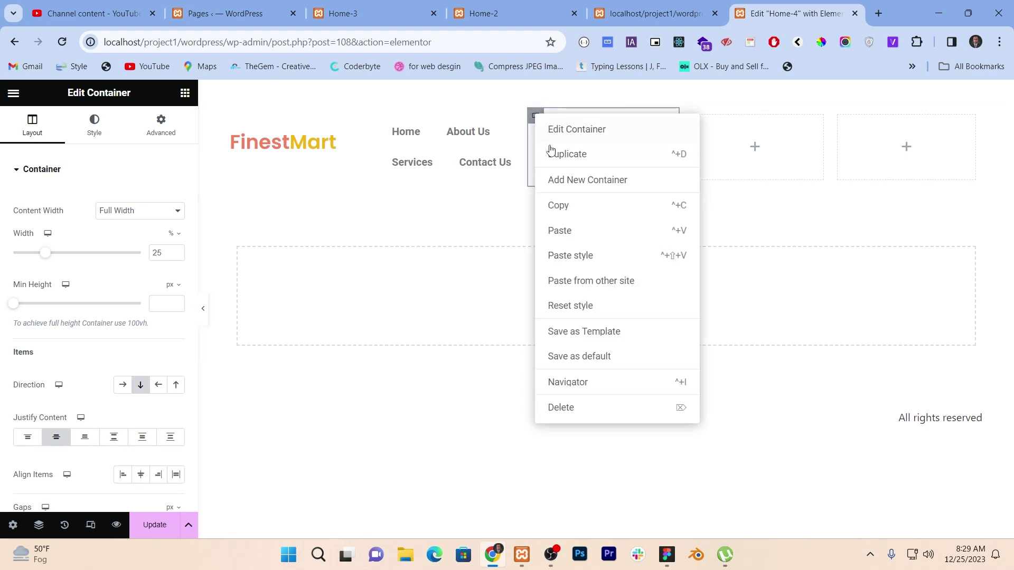
left_click(564, 206)
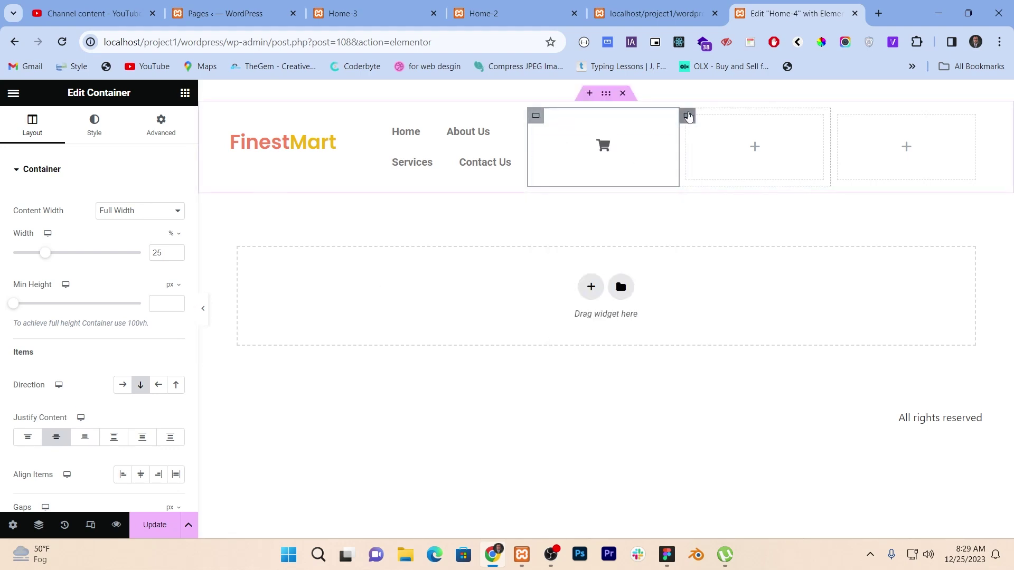
Delete the two empty containers that follow the cart container in the navbar.
right_click(687, 115)
left_click(723, 413)
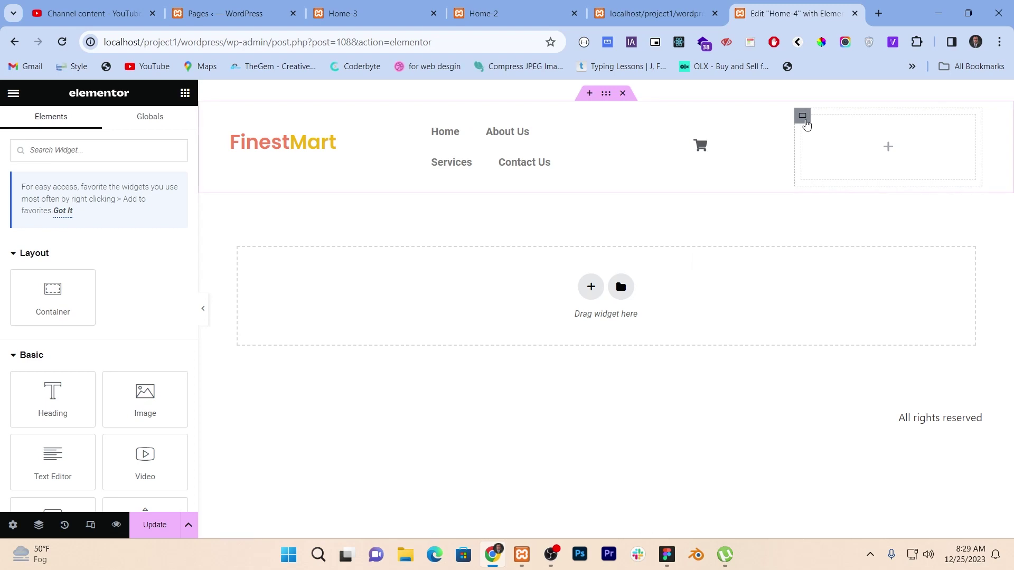
right_click(802, 118)
left_click(840, 425)
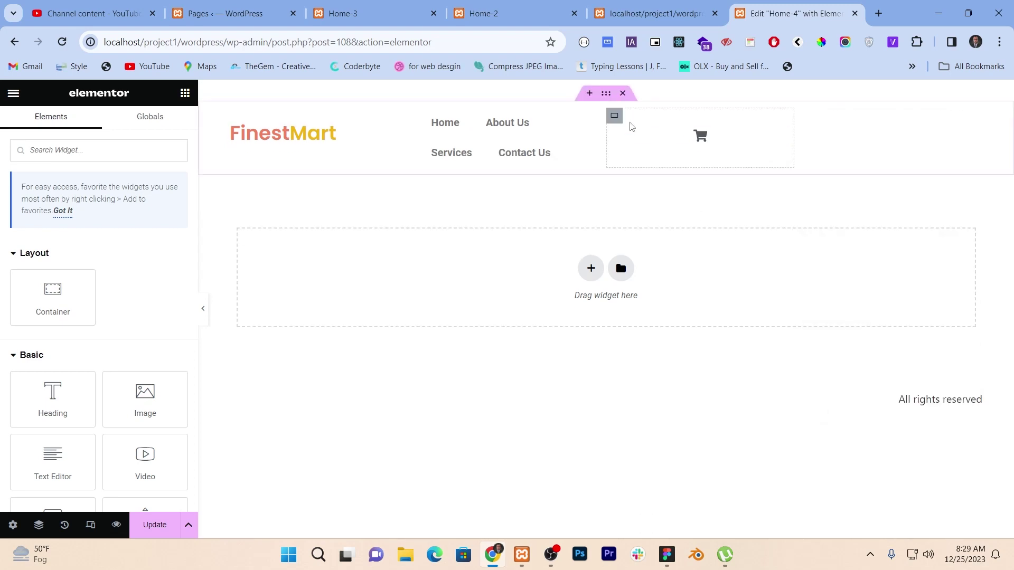
Duplicate the cart container twice and check the navbar in the Figma design.
right_click(615, 117)
left_click(634, 157)
right_click(615, 116)
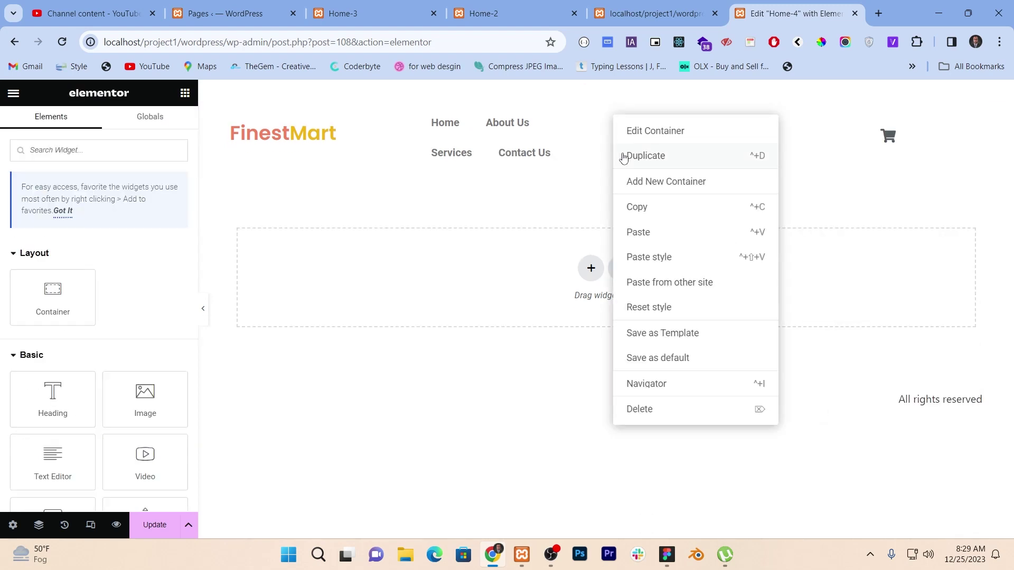
left_click(625, 157)
key("alt+Tab")
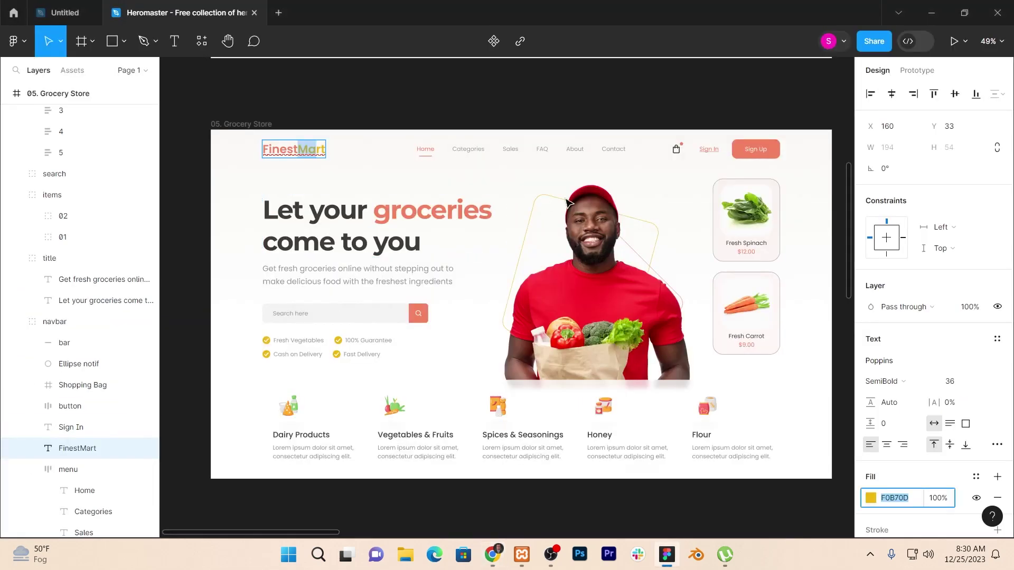
key("alt+Tab")
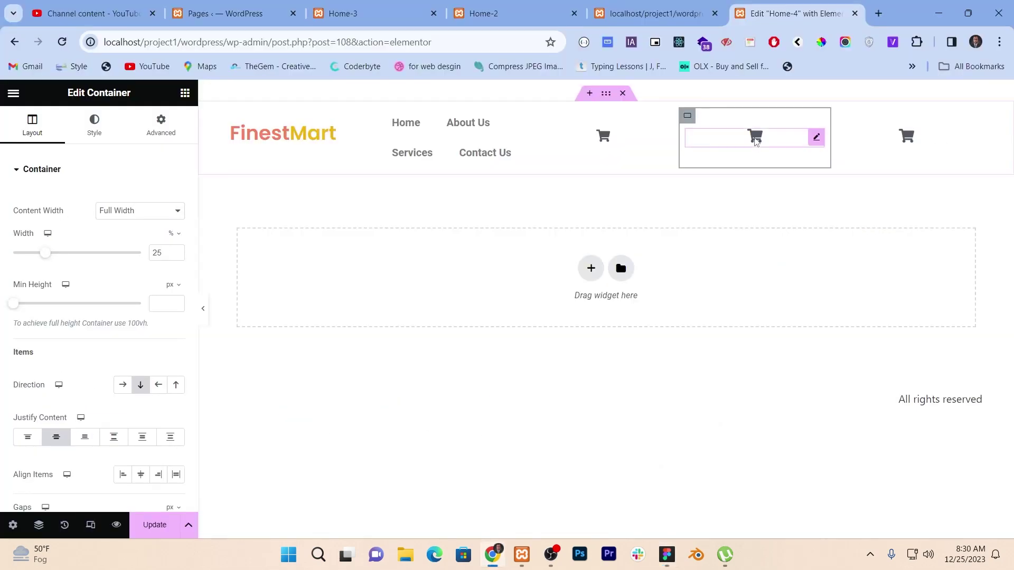
Delete the cart icons from the two duplicated containers and remove the last empty container.
right_click(755, 137)
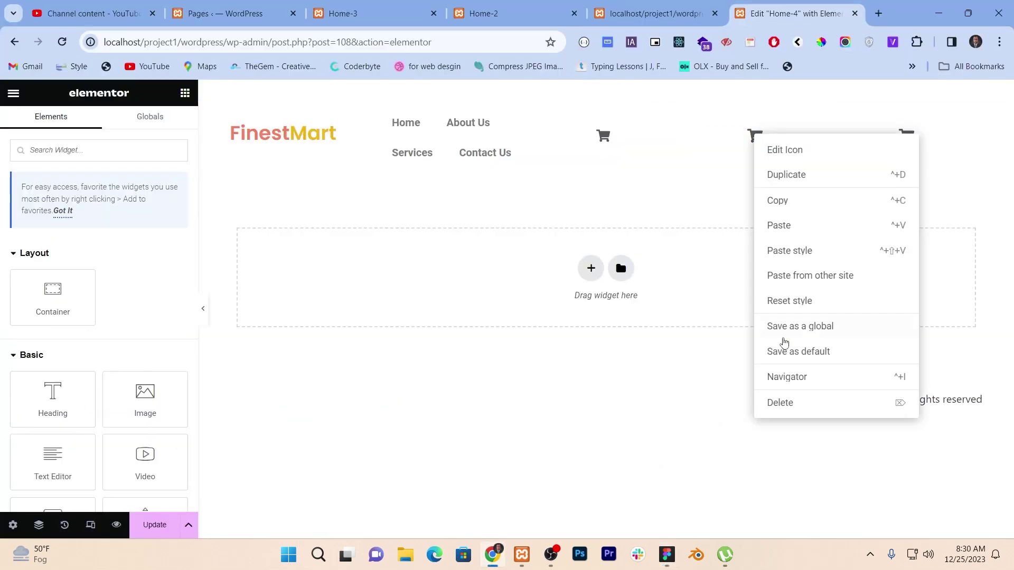
left_click(778, 403)
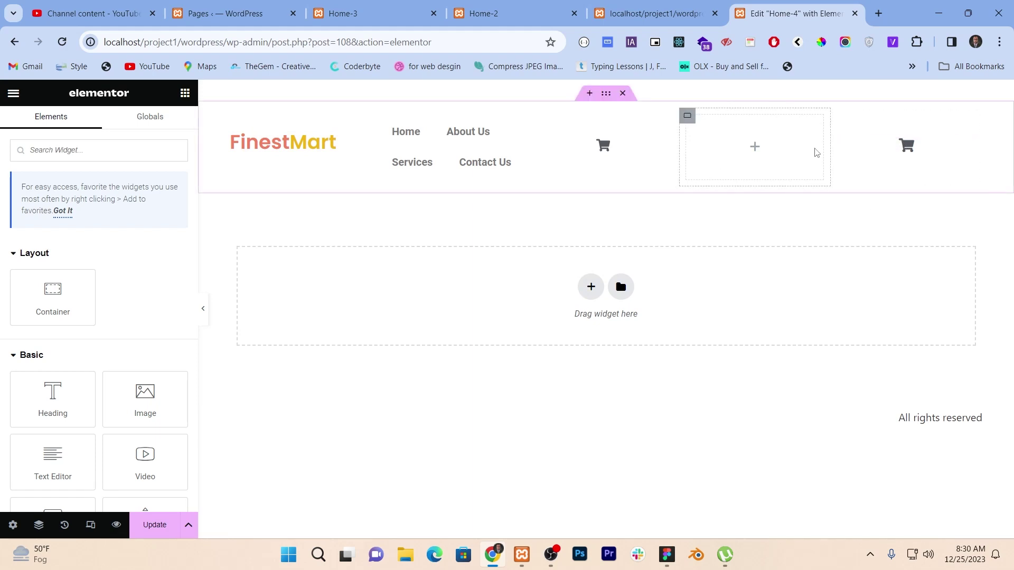
right_click(853, 144)
left_click(878, 413)
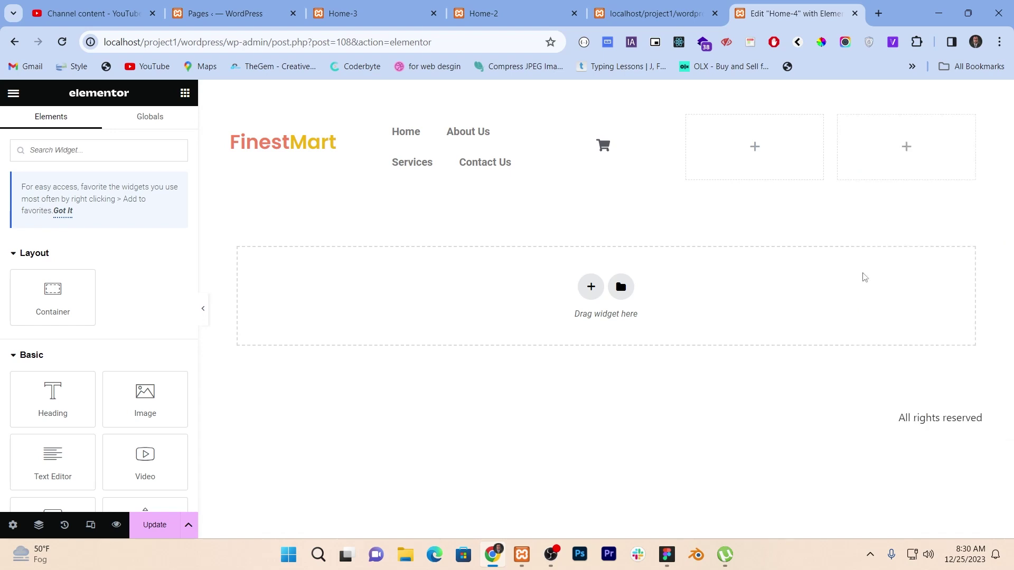
right_click(837, 118)
left_click(851, 423)
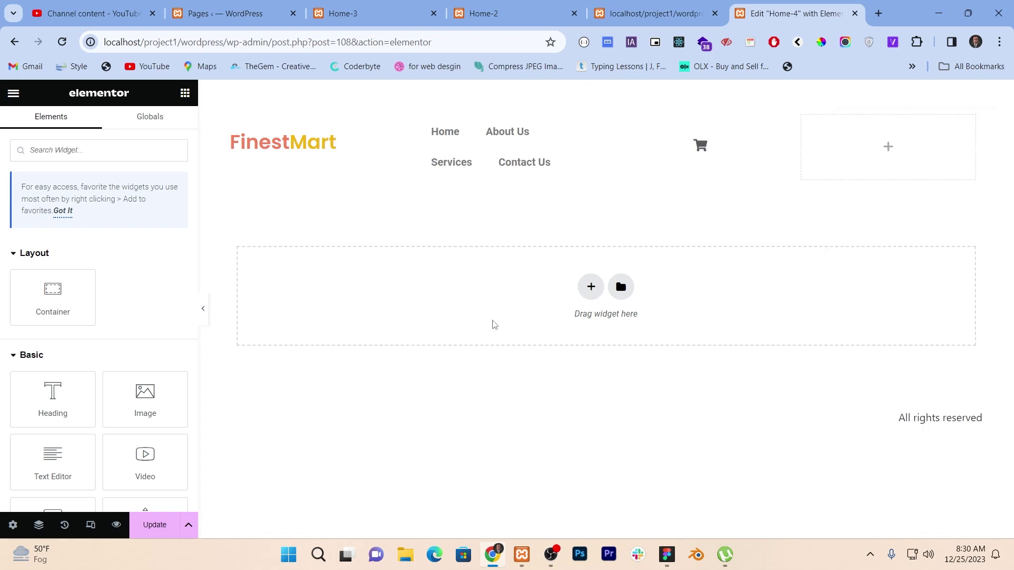
Add a Button widget to the empty last navbar container and set its text to "Sign in".
left_click(88, 151)
type("button")
left_click_drag(55, 261, 860, 153)
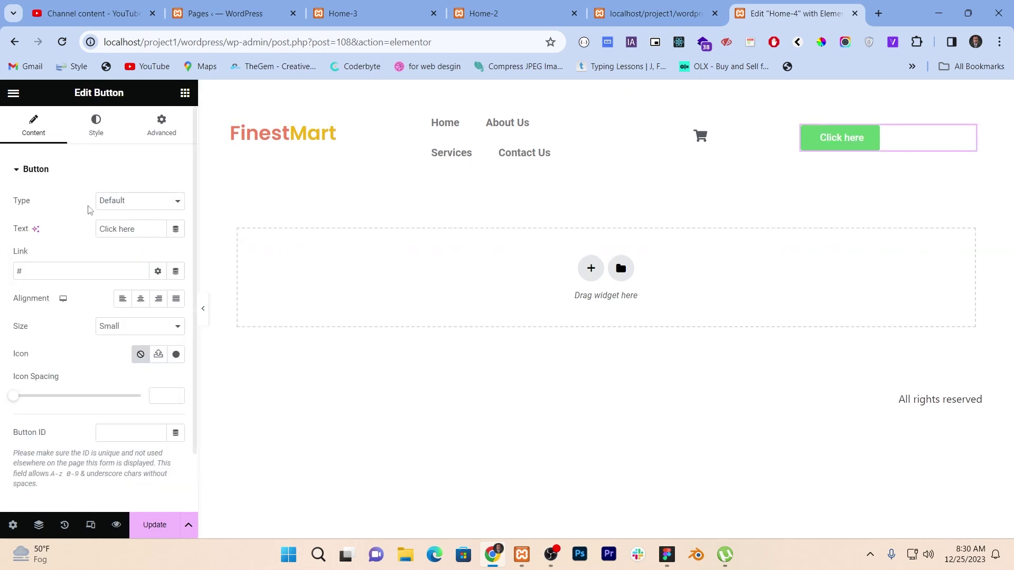
triple_click(130, 230)
type("Sign ")
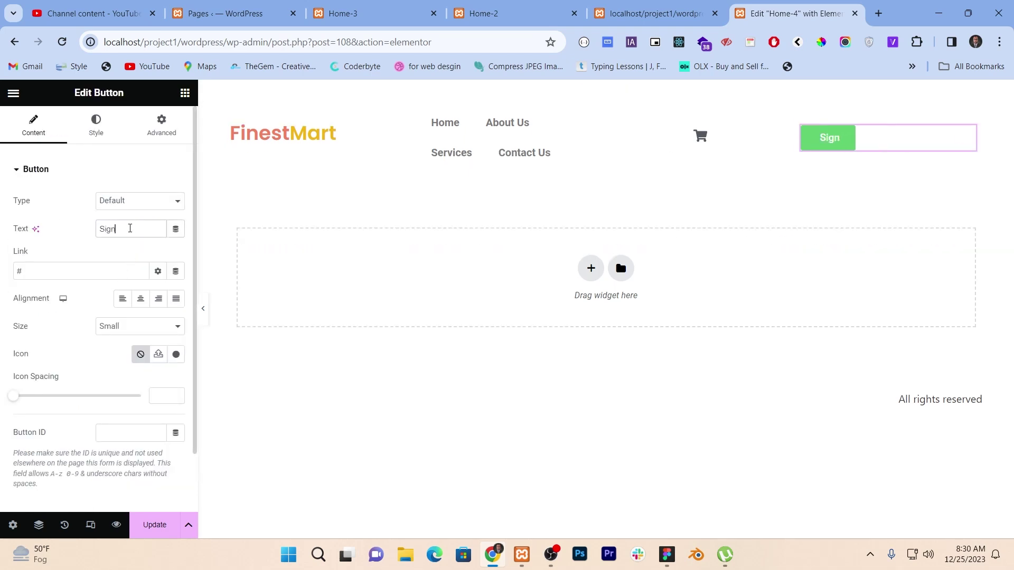
type("in")
Give the Sign in button a solid border with a 1 px bottom width in the global parimary color, following the Figma design.
left_click(91, 129)
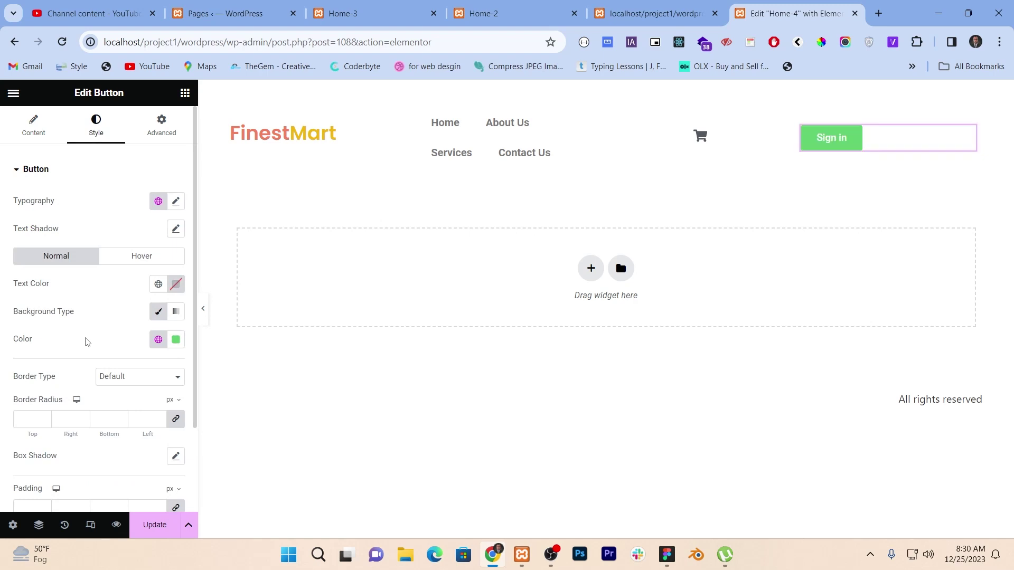
scroll(86, 342, "down", 1)
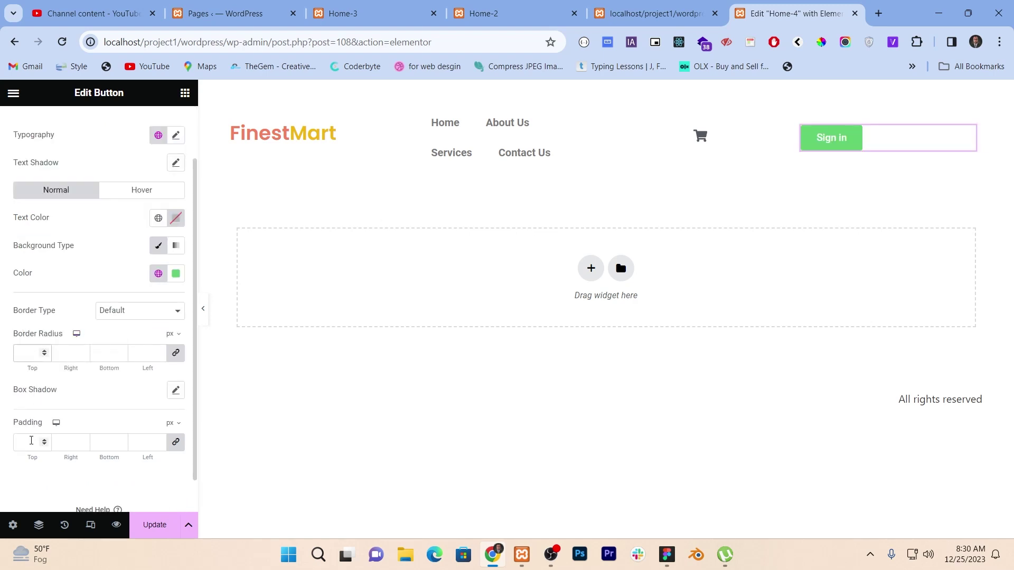
key("alt+Tab")
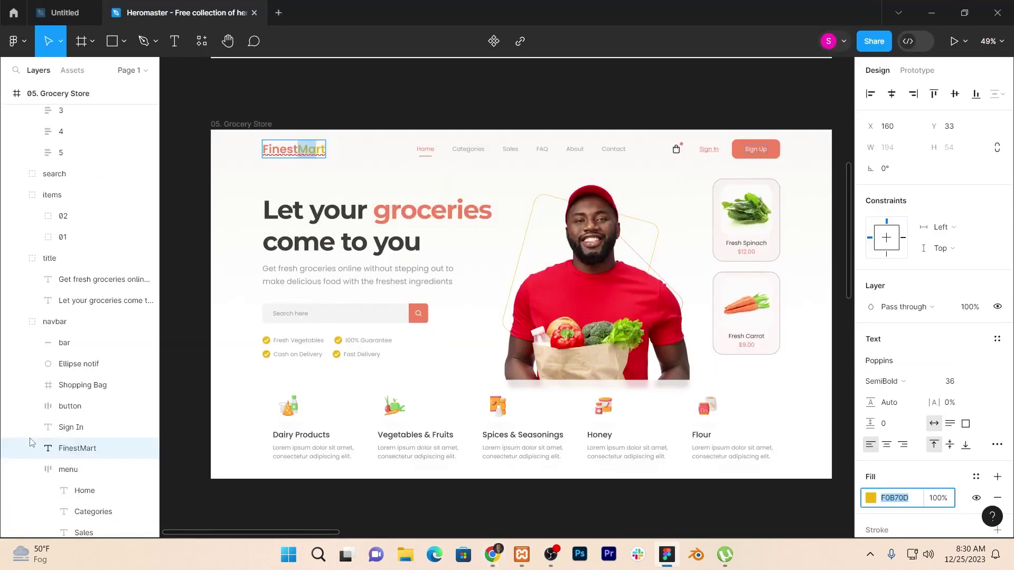
key("alt+Tab")
key("alt+Tab")
key("alt+Tab")
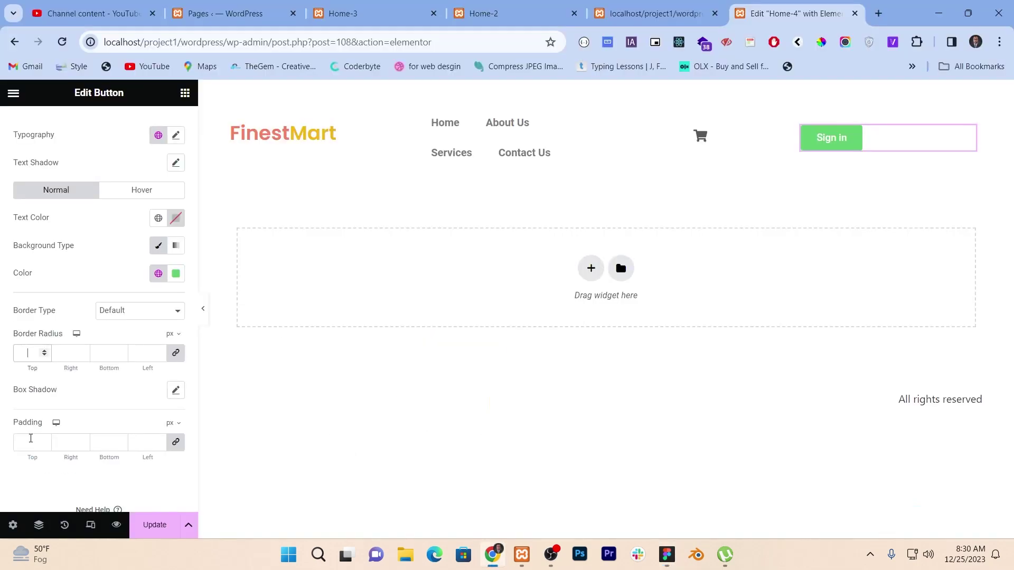
left_click(126, 317)
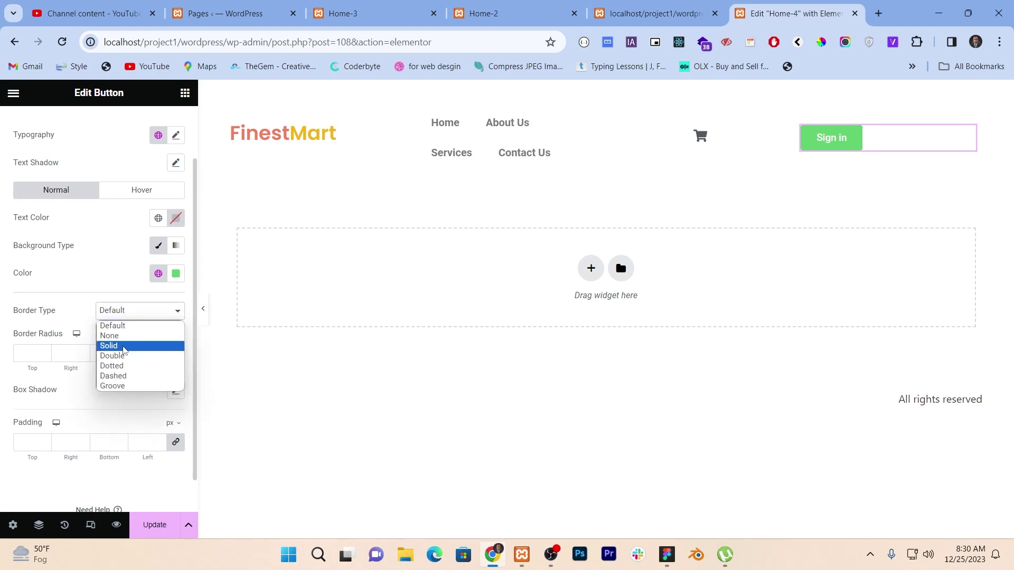
left_click(125, 346)
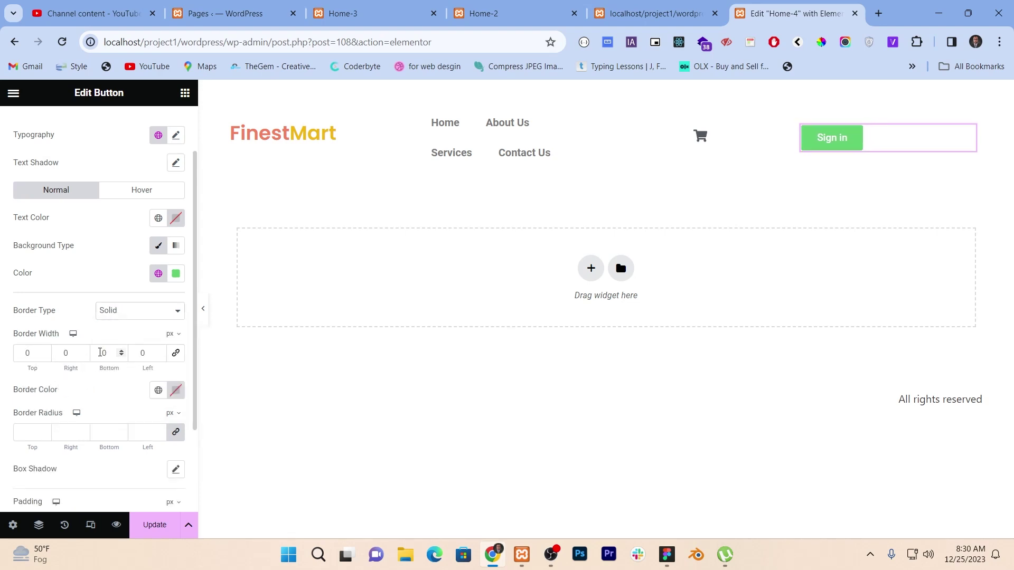
double_click(119, 355)
type("1")
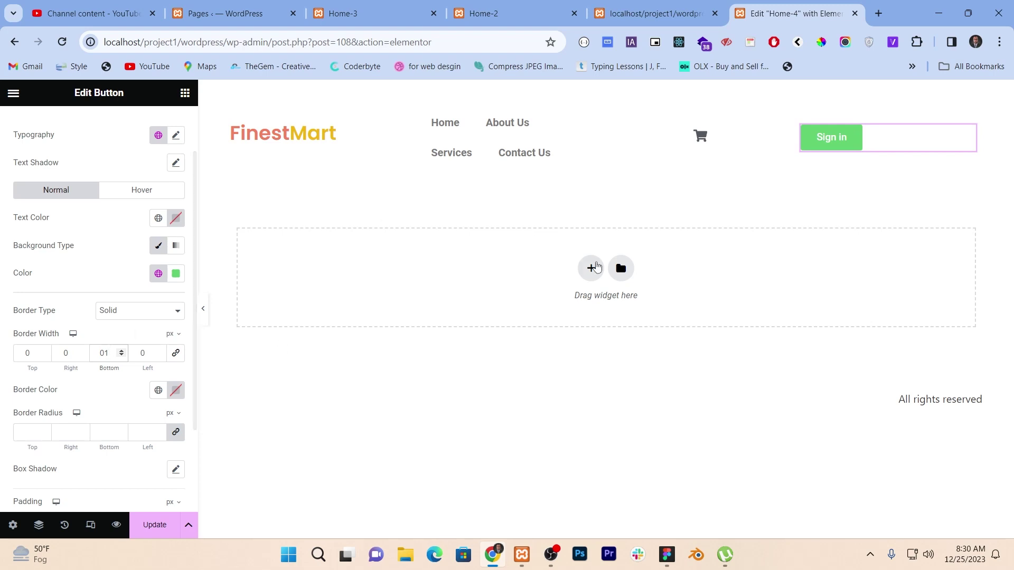
left_click(157, 391)
left_click(102, 356)
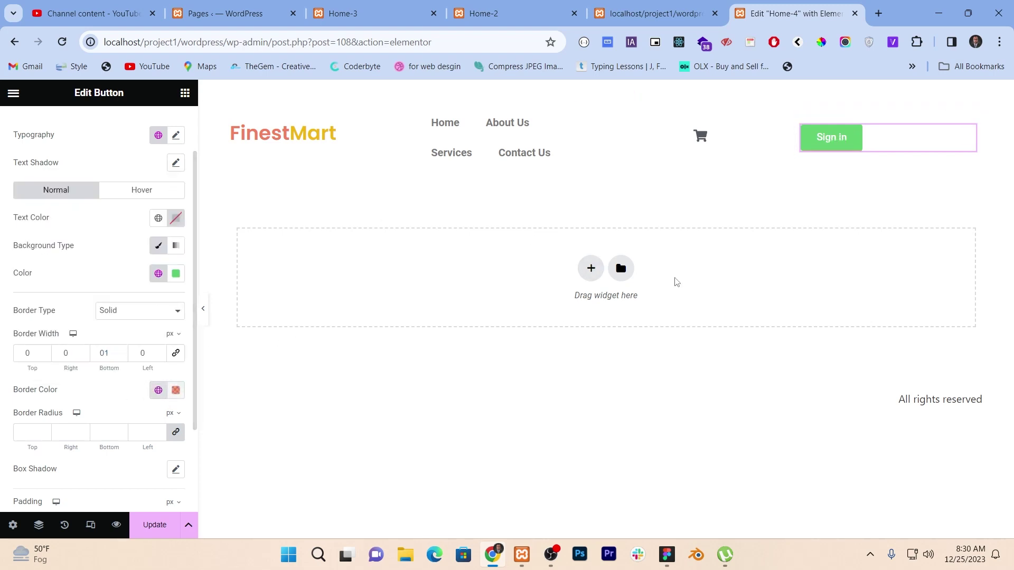
Set the Sign in button's text color to the global parimary color and clear its background color.
scroll(53, 200, "up", 2)
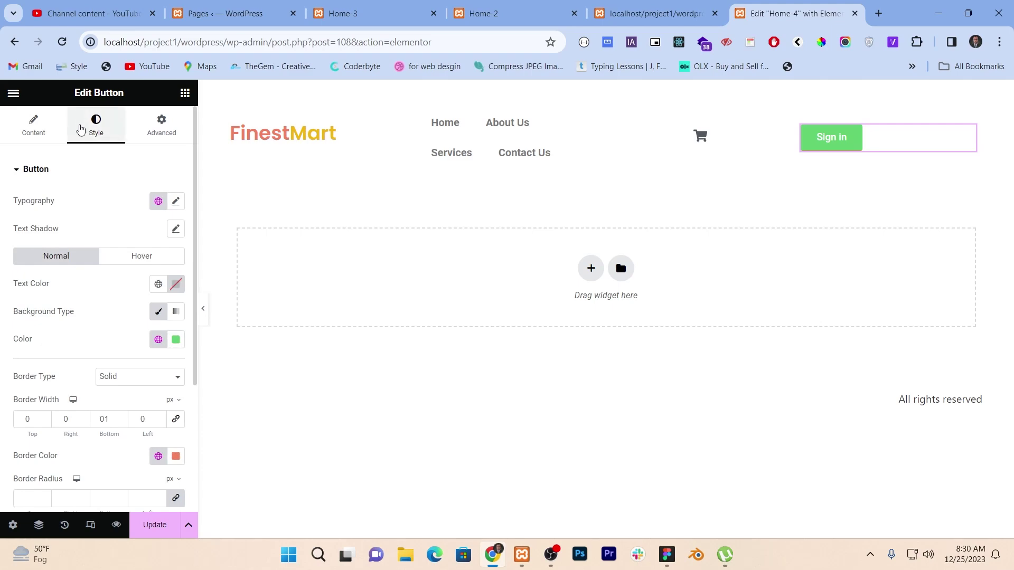
left_click(158, 284)
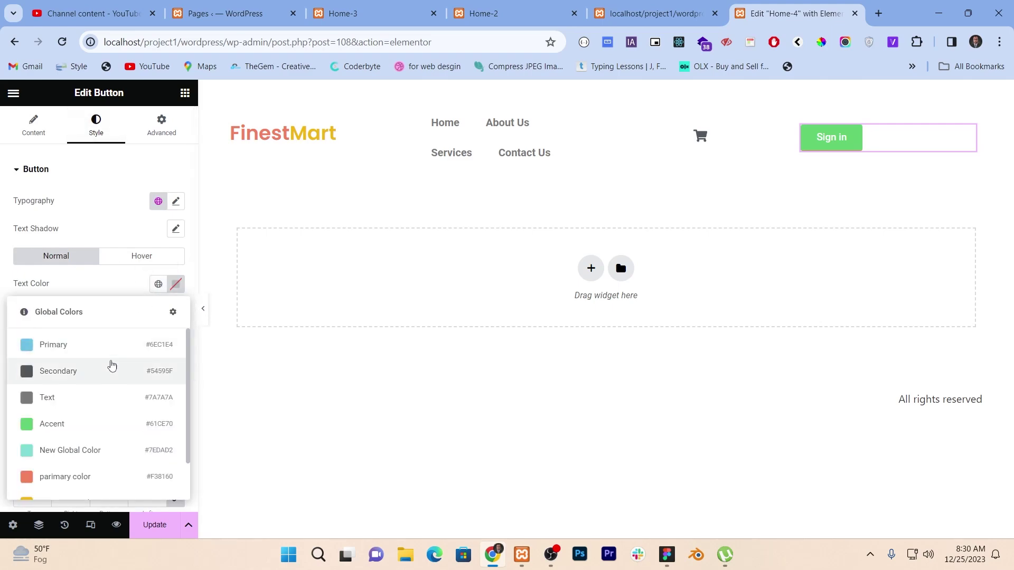
key("alt+Tab")
key("alt+Tab")
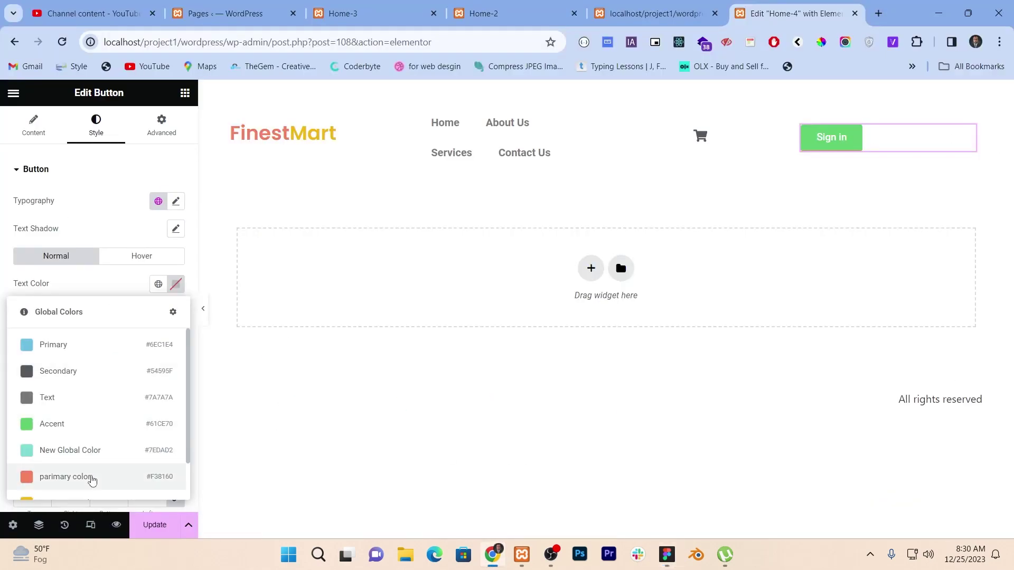
left_click(90, 478)
left_click(176, 340)
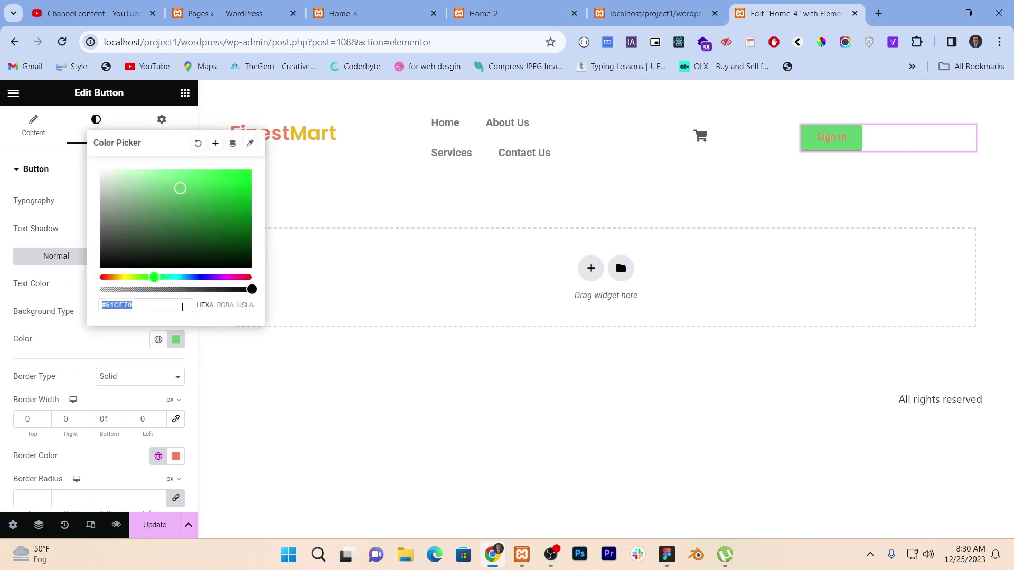
key("BackSpace")
left_click(3, 331)
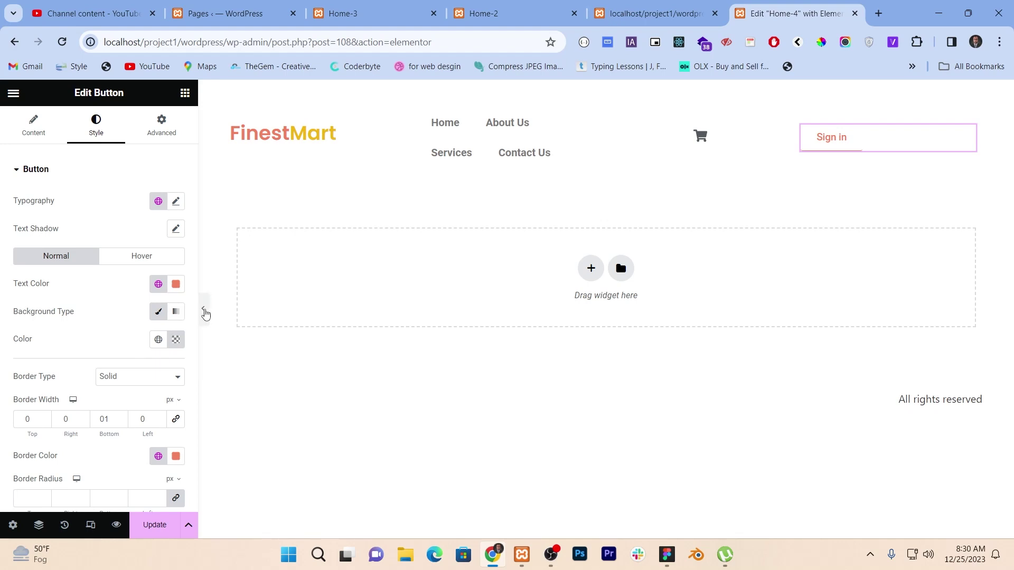
Set the Sign in button's padding to 0 on all four sides and preview the page without the editing panel.
left_click(203, 310)
left_click(5, 310)
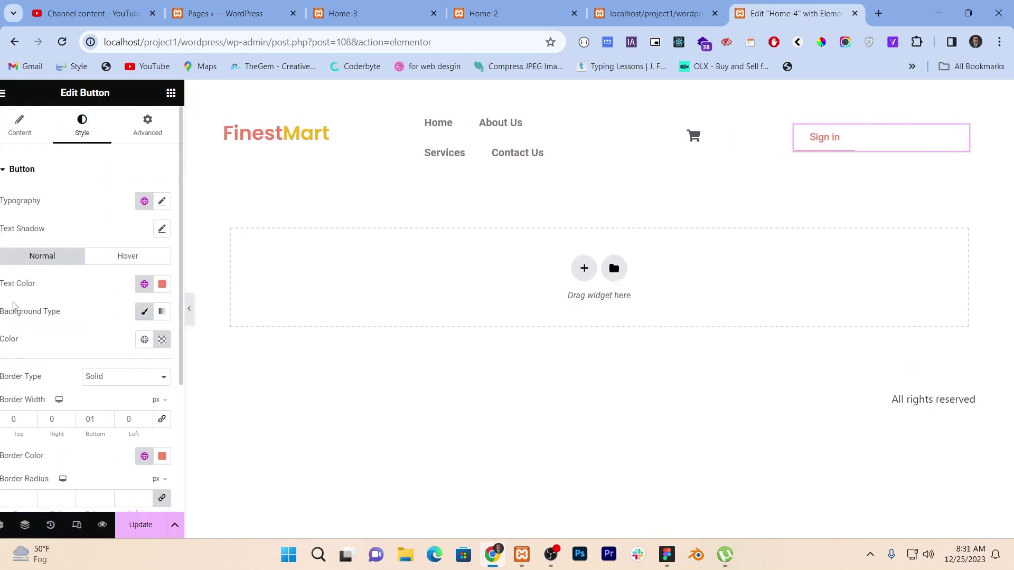
scroll(90, 257, "down", 3)
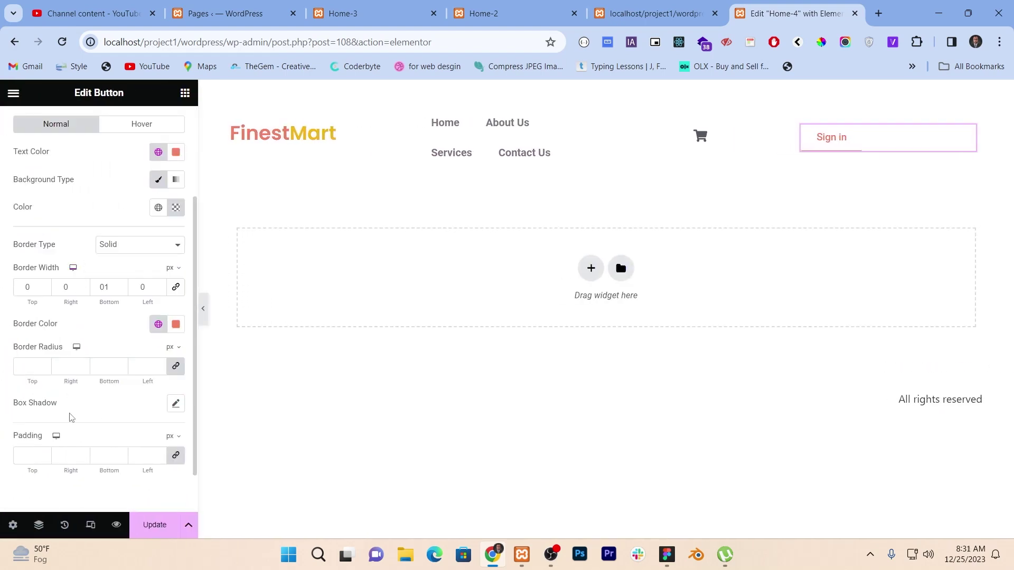
left_click(176, 454)
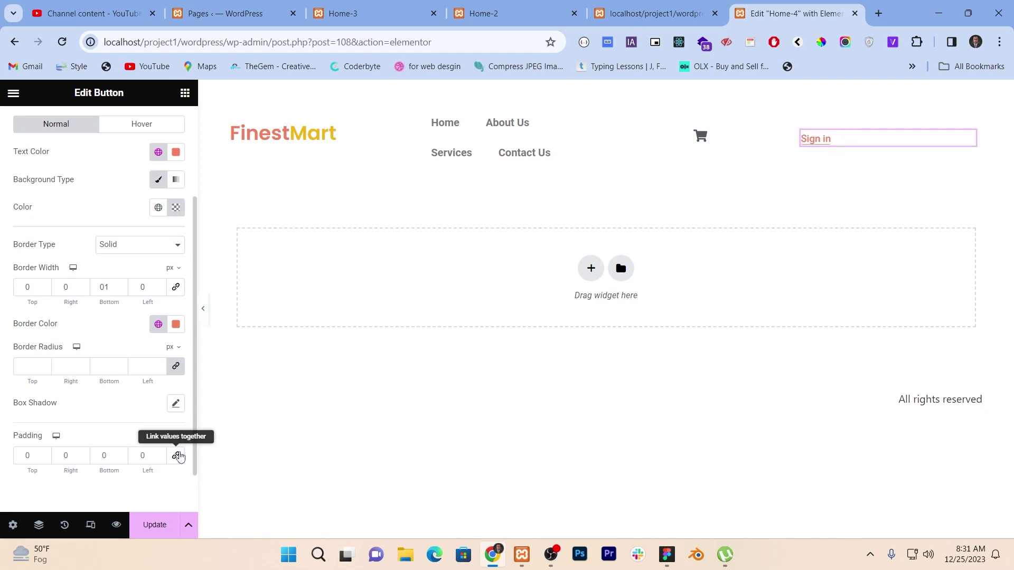
left_click(204, 317)
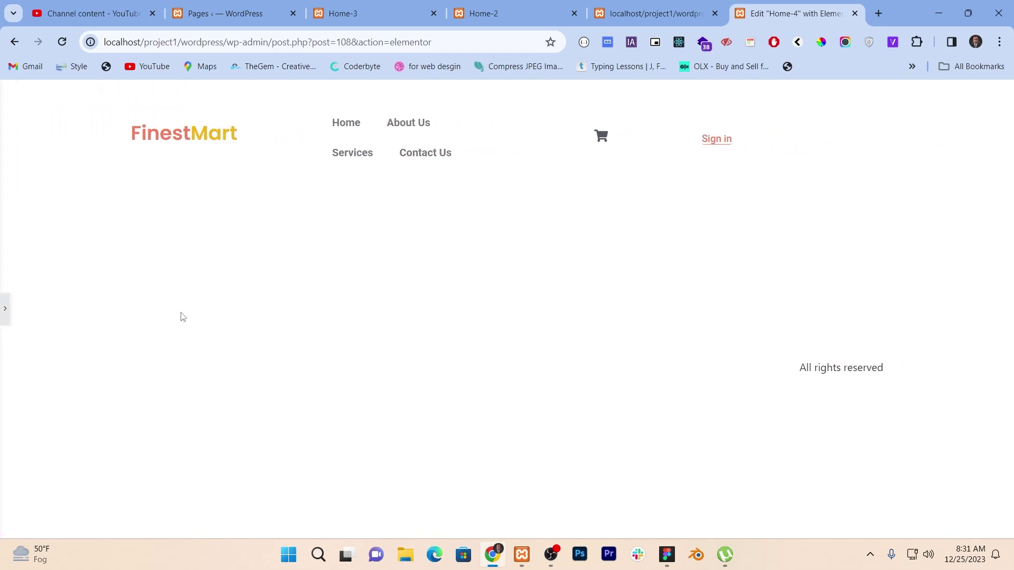
left_click(3, 310)
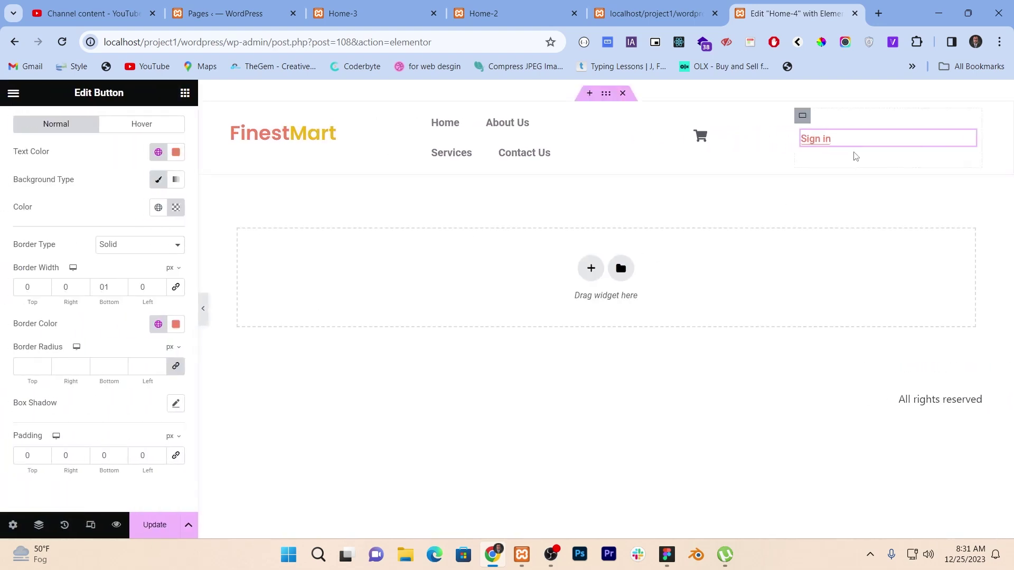
Set the Sign in button's container to a horizontal row direction with its items aligned to the center.
left_click(802, 116)
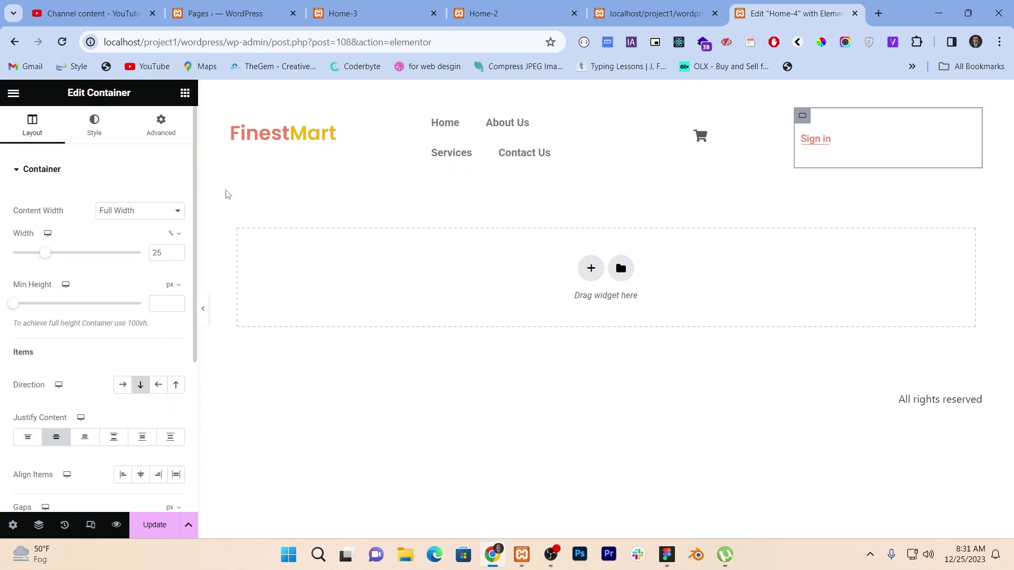
left_click(122, 385)
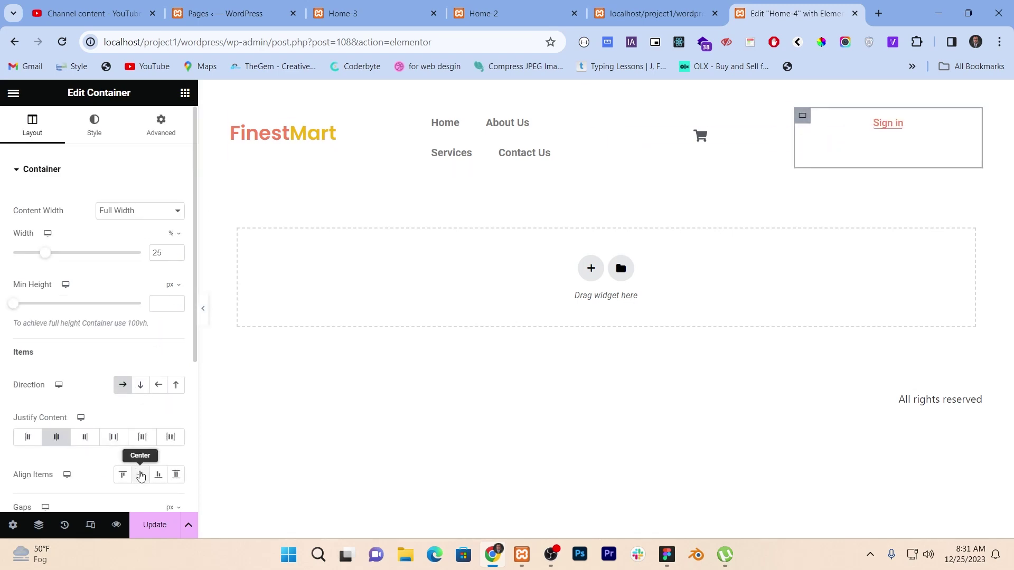
left_click(141, 474)
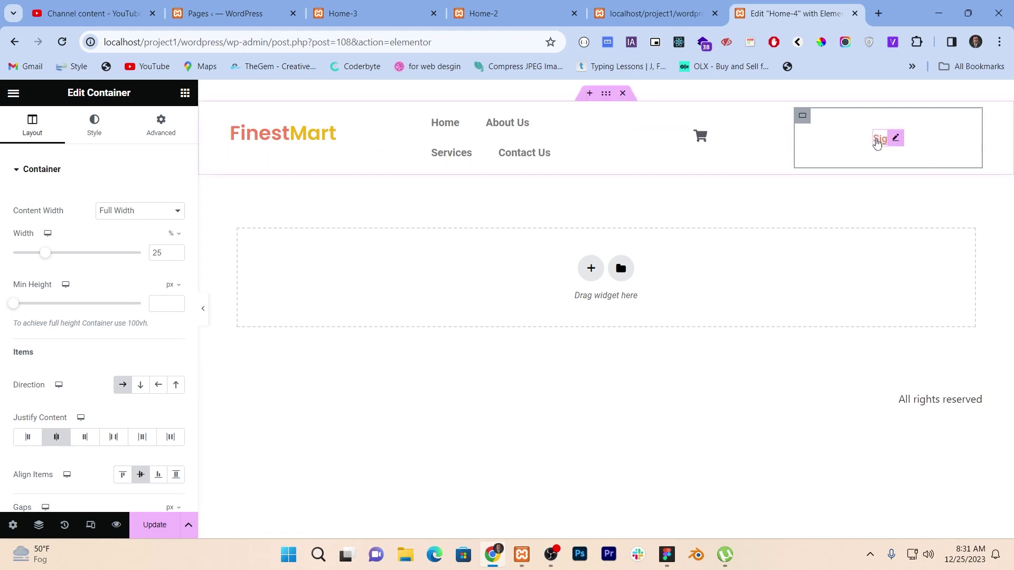
Set the Sign in button's typography to Poppins, size 16 px and weight 400 (Normal).
left_click(879, 144)
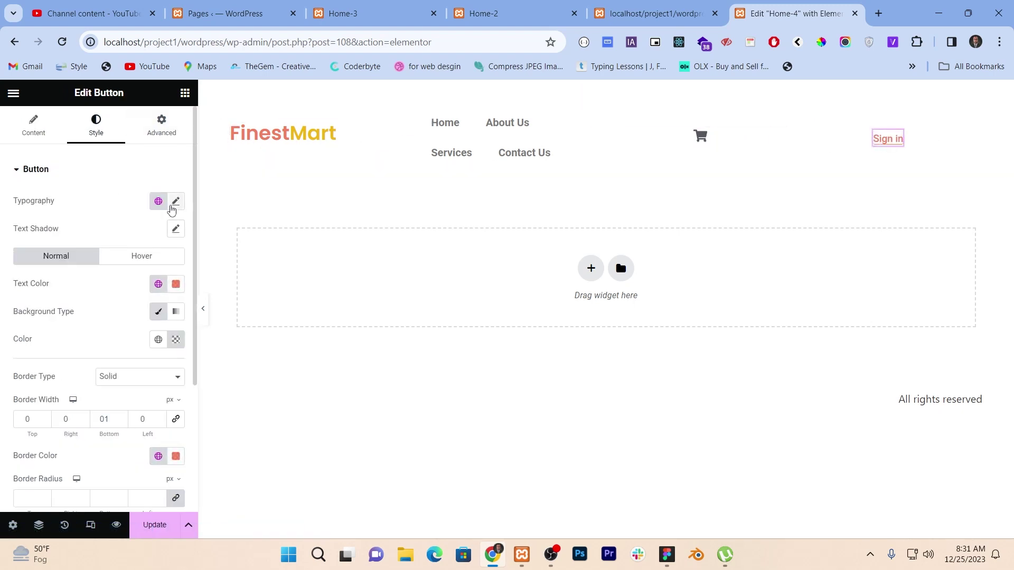
left_click(175, 204)
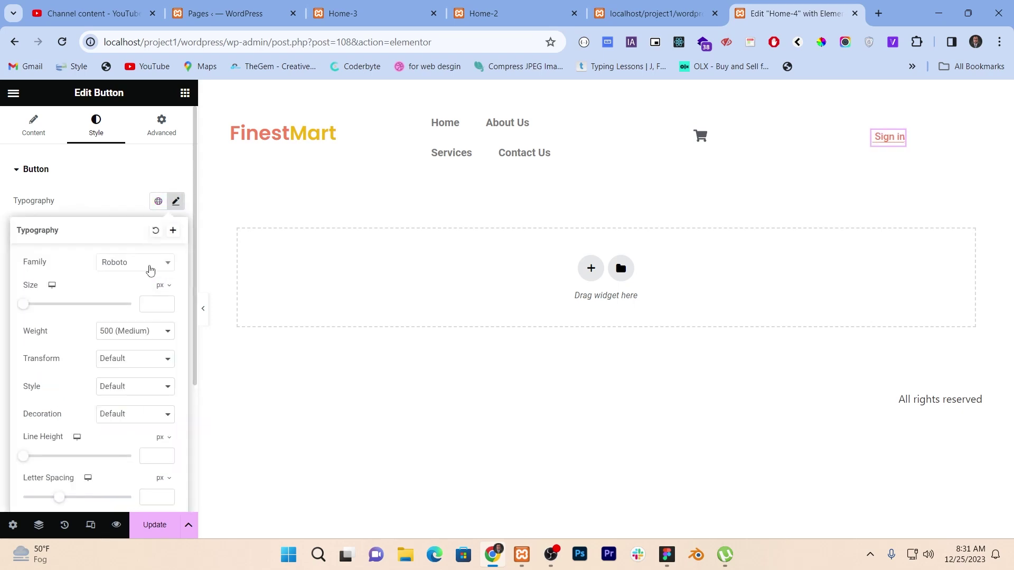
left_click(150, 266)
type("popp")
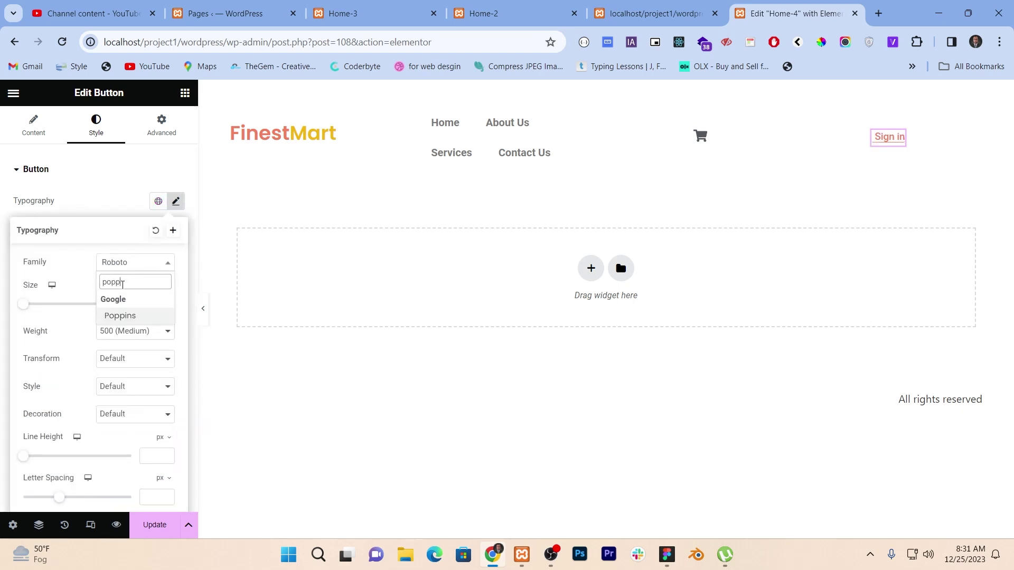
left_click(120, 316)
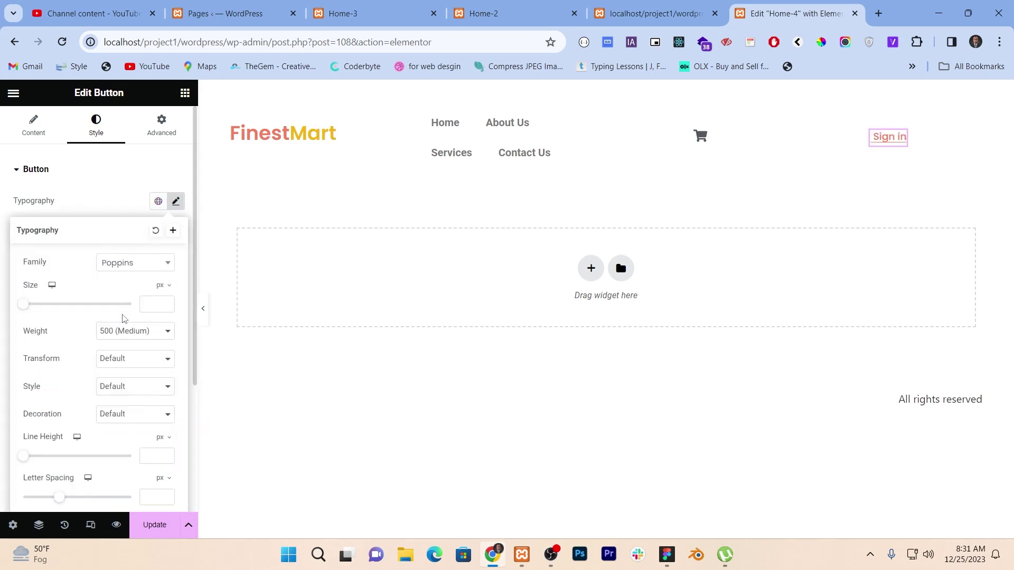
left_click(126, 332)
left_click(126, 380)
left_click_drag(33, 309, 30, 311)
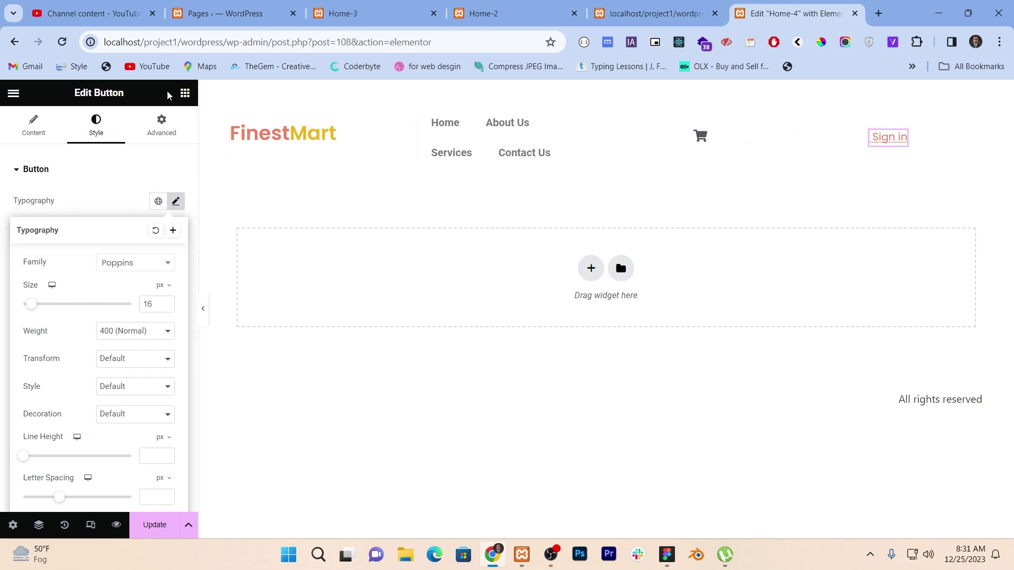
Add a second Button widget to the Sign in container and place it after the Sign in button.
left_click(186, 98)
left_click(136, 152)
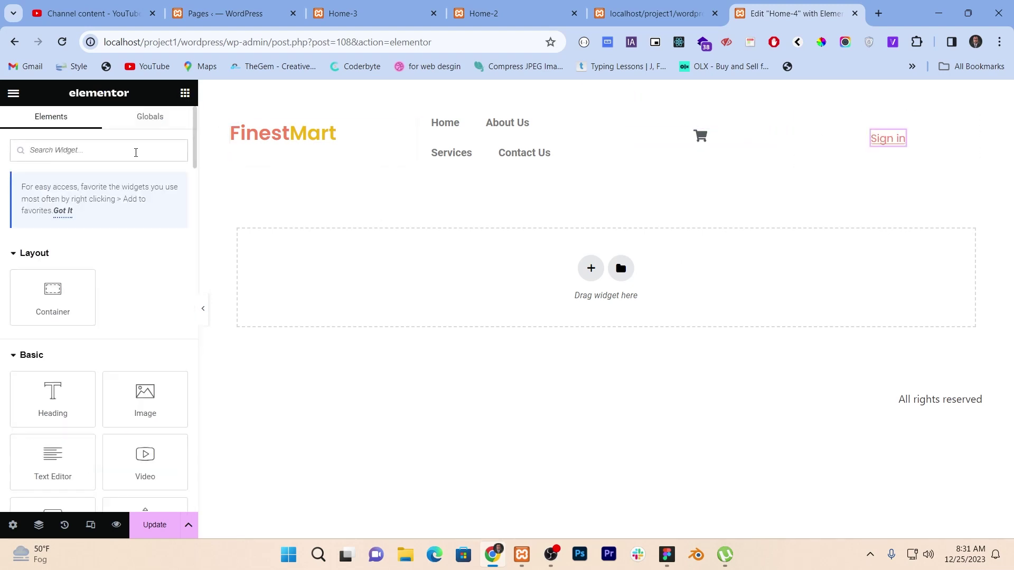
type("button")
left_click_drag(53, 264, 822, 140)
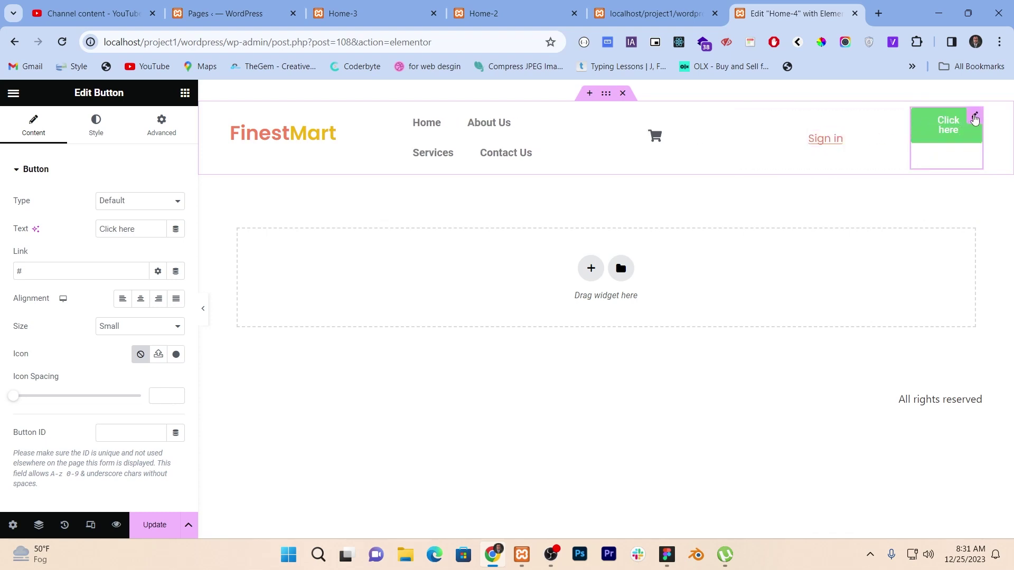
left_click_drag(975, 119, 820, 149)
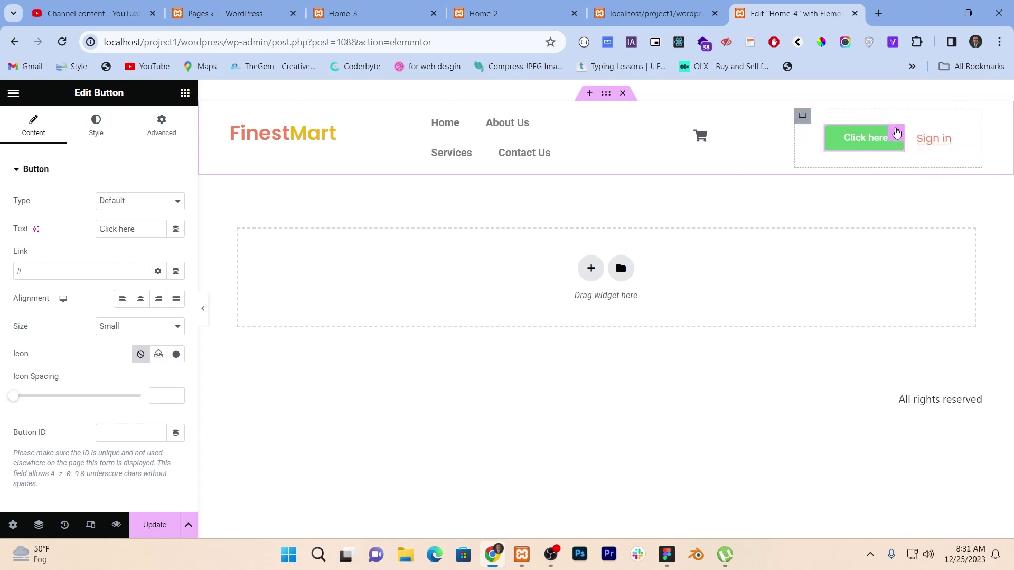
left_click_drag(896, 132, 937, 136)
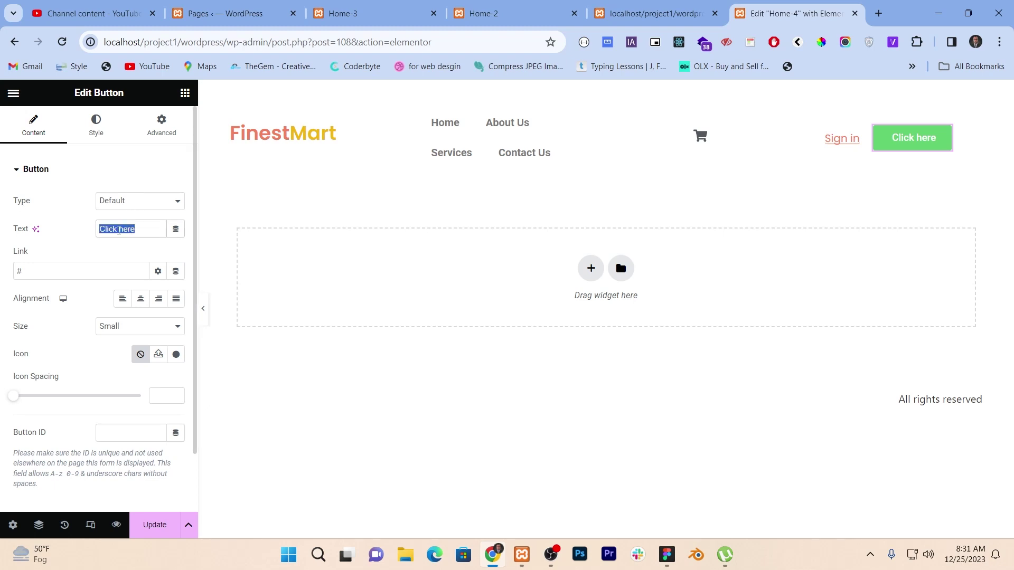
Change the new button's text to "Sign Up".
type("Si")
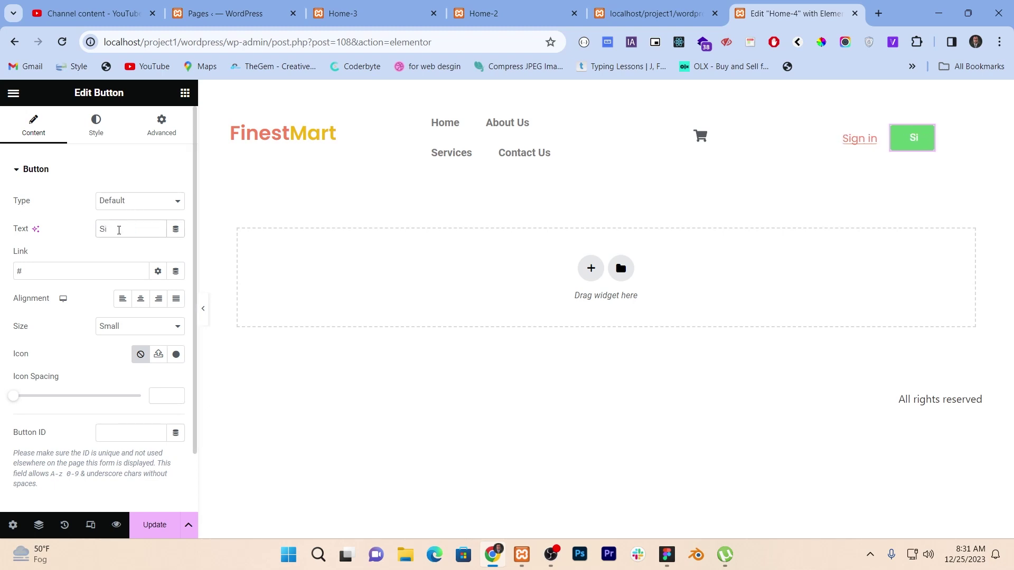
type("gn U")
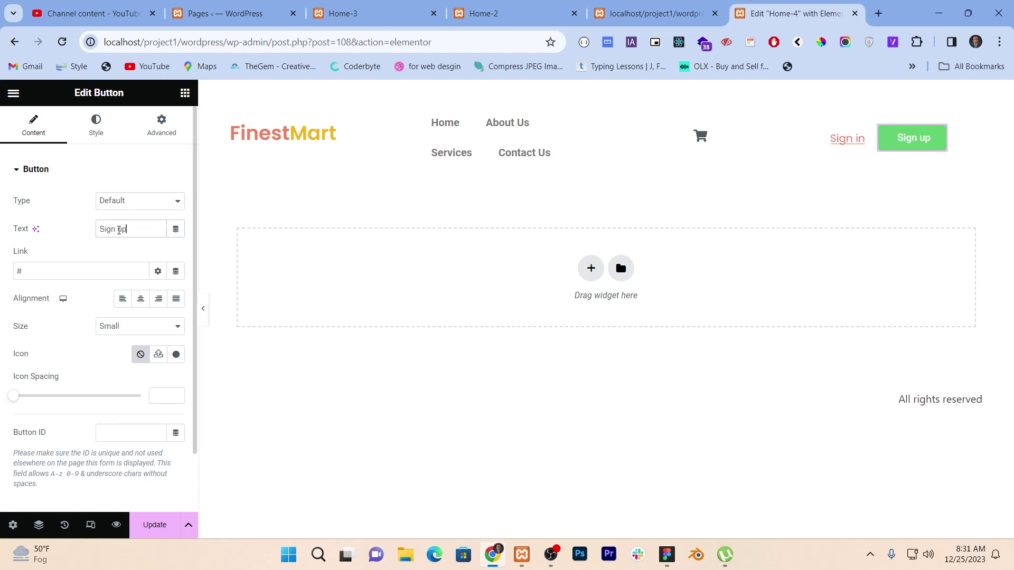
type("p")
Set the Sign Up button's font family to Poppins and its font size to 16 px.
left_click(106, 143)
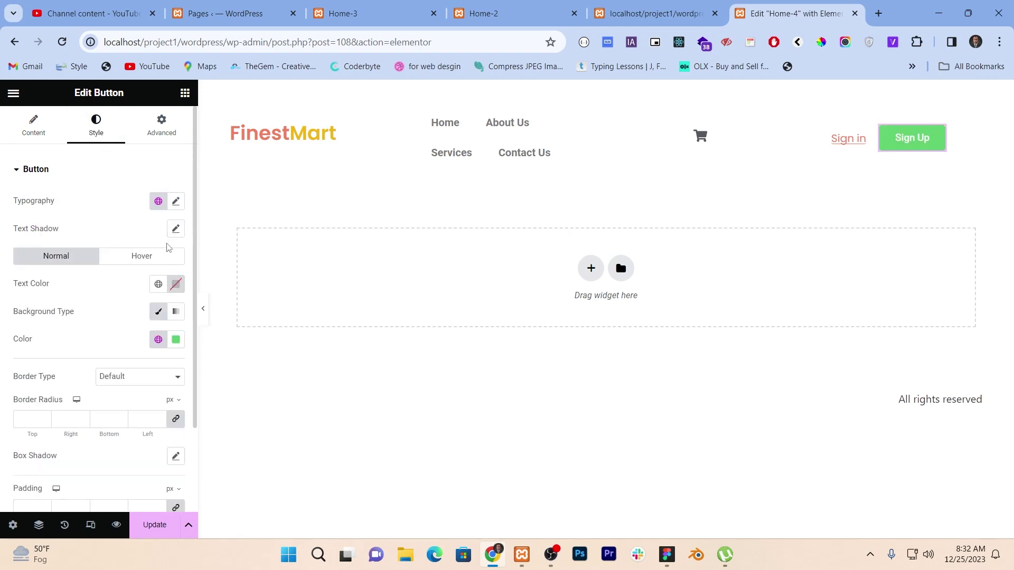
left_click(175, 206)
left_click(140, 263)
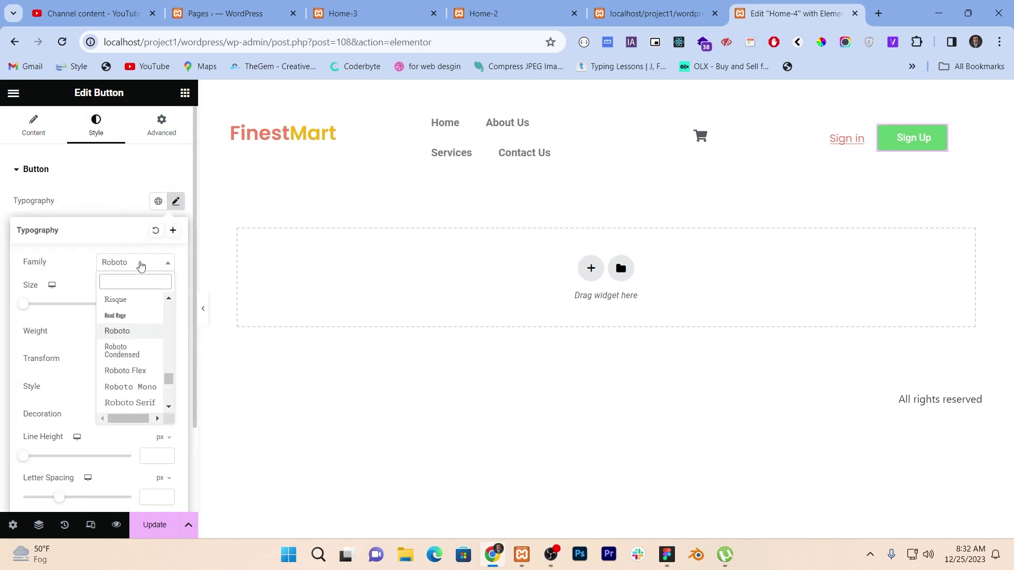
type("pop")
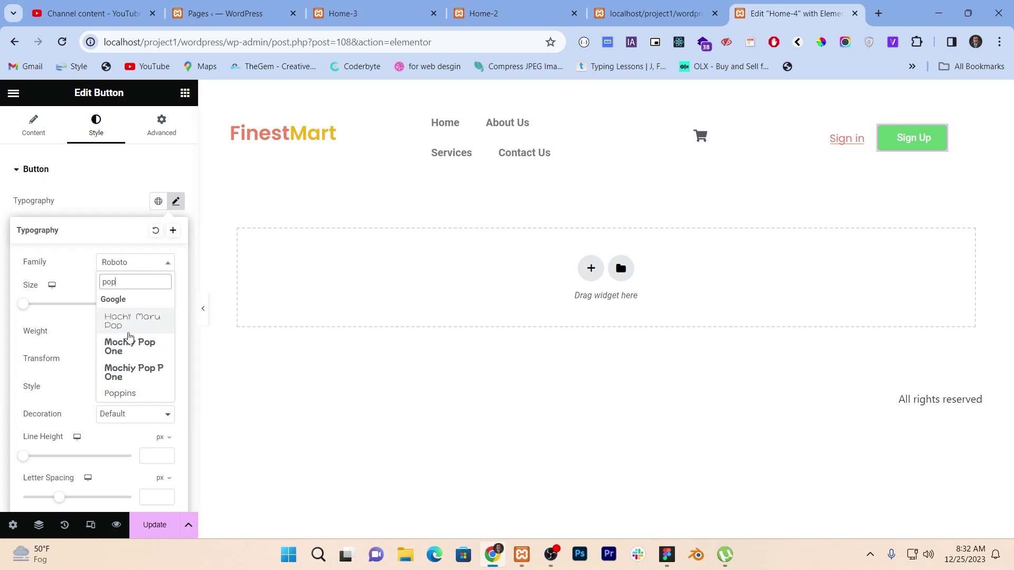
left_click(120, 394)
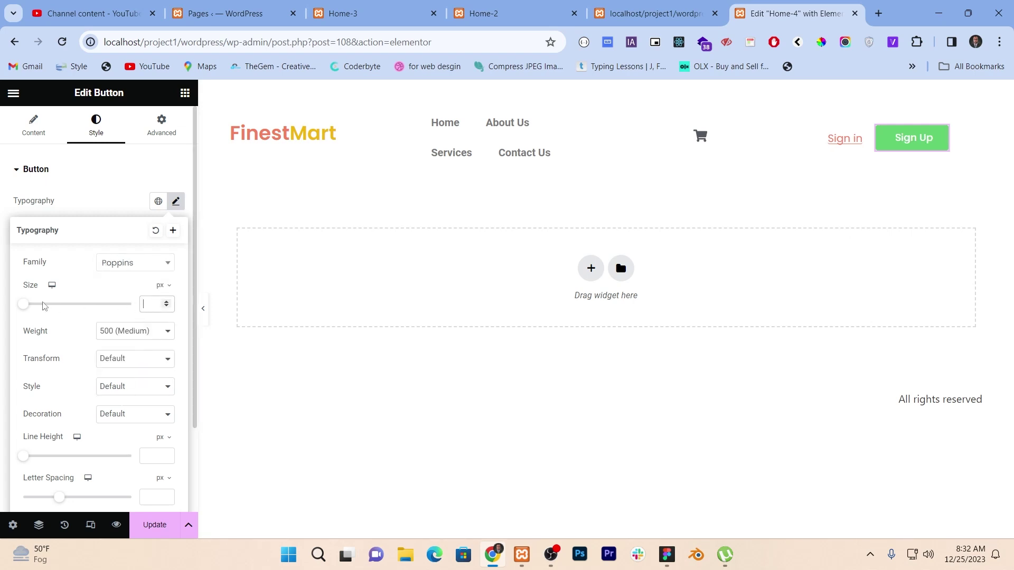
left_click_drag(22, 309, 29, 310)
key("ctrl+a")
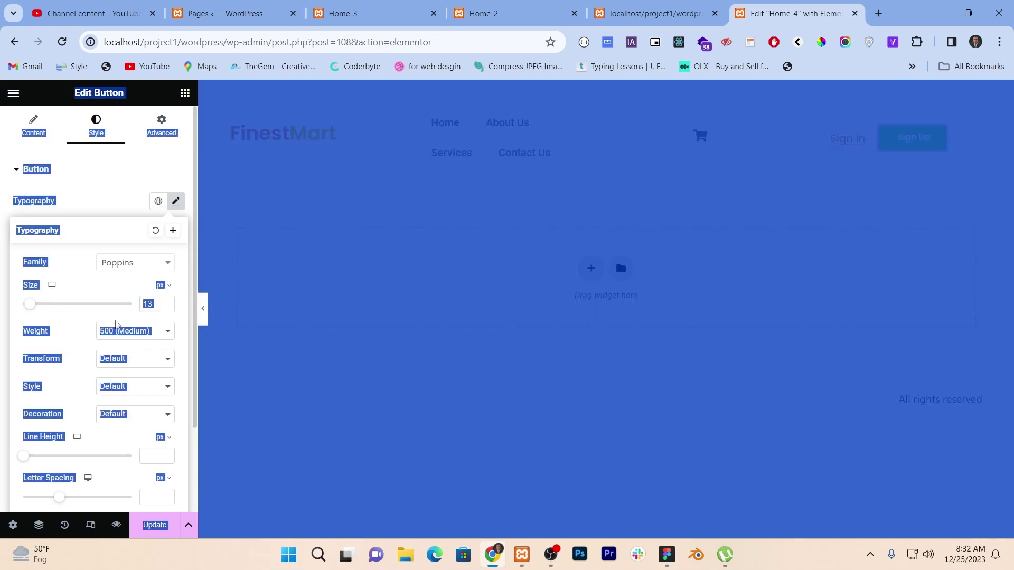
left_click(153, 306)
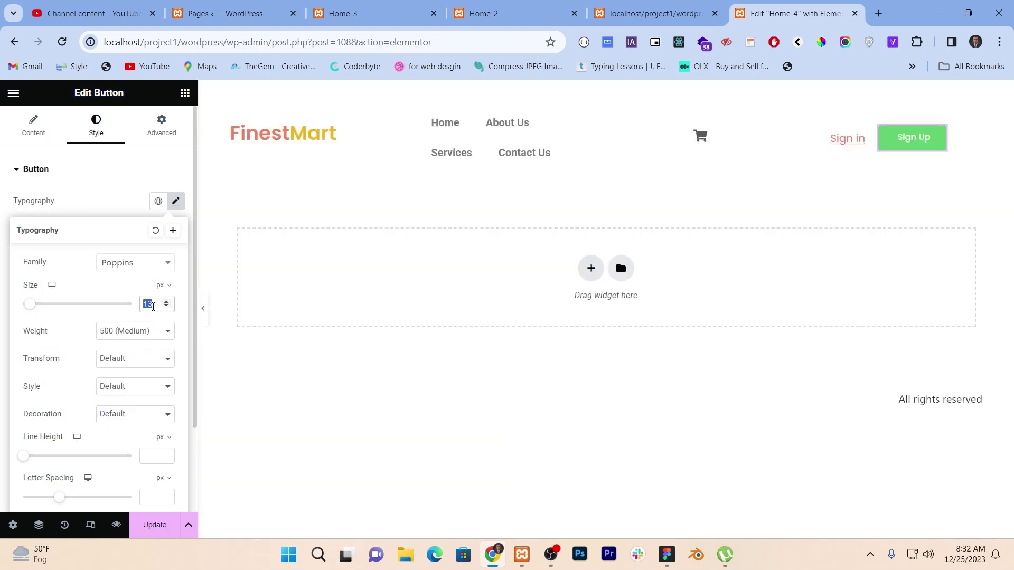
type("16")
Set the Sign Up button's font weight to 300 (Light).
left_click(133, 334)
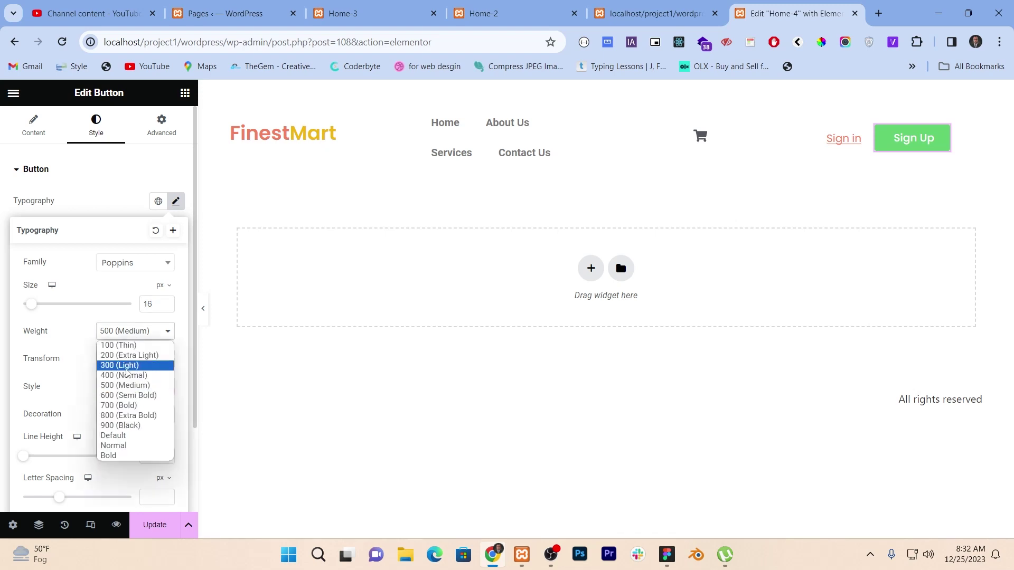
left_click(125, 375)
left_click(136, 333)
left_click(134, 365)
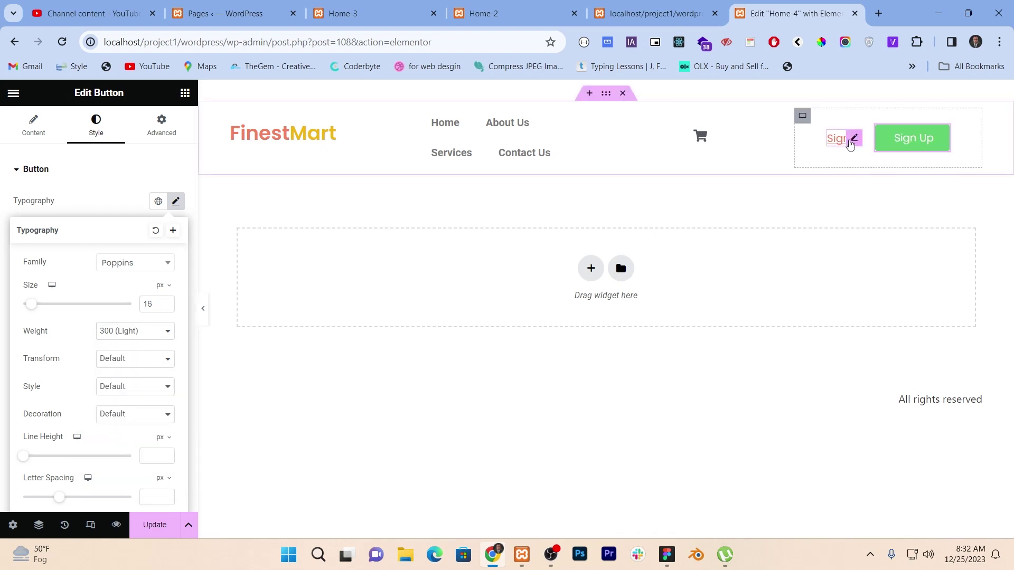
Change the Sign in button's font weight to 300 (Light) to match the Sign Up button.
left_click(685, 170)
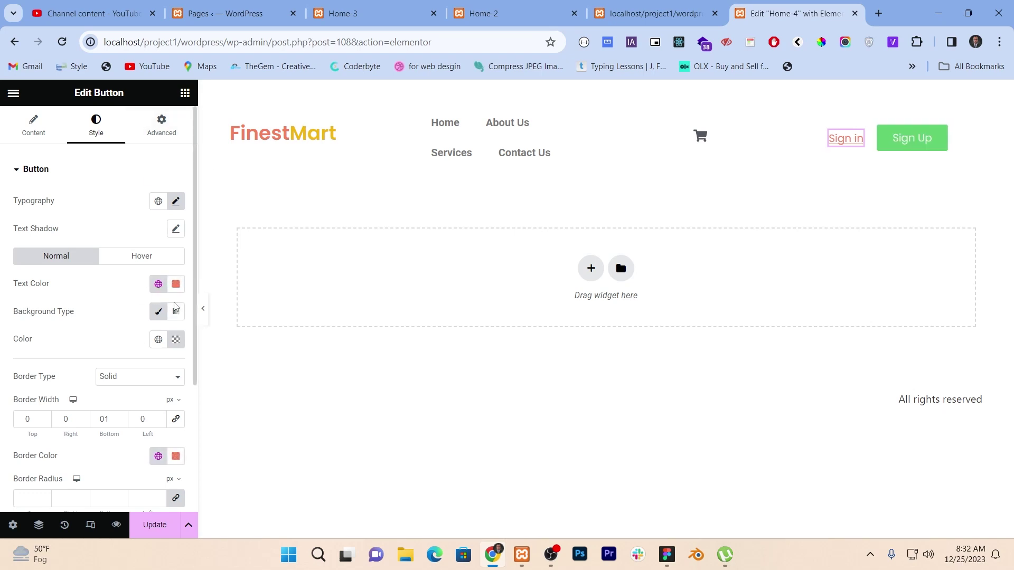
left_click(175, 203)
left_click(128, 334)
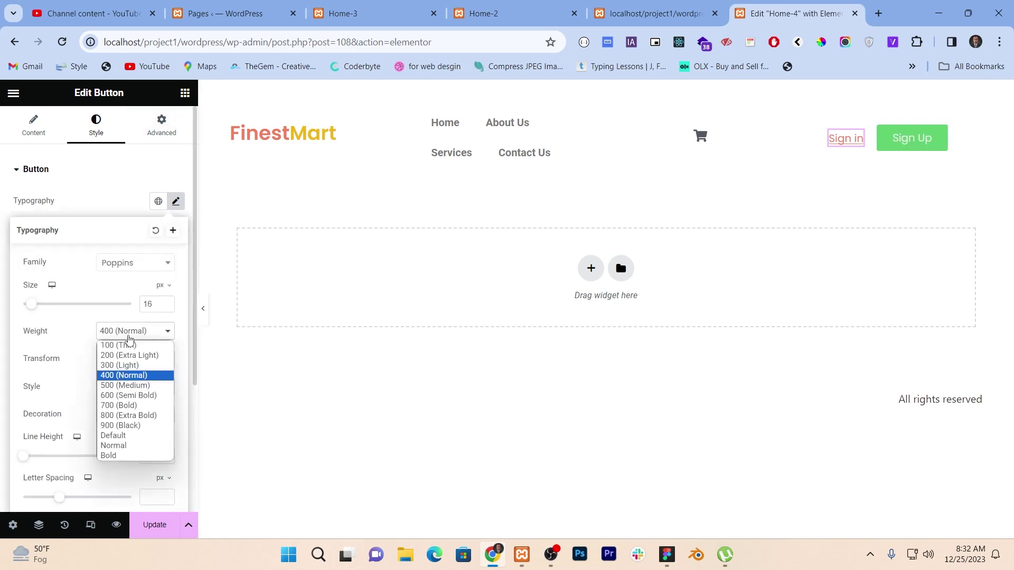
left_click(129, 365)
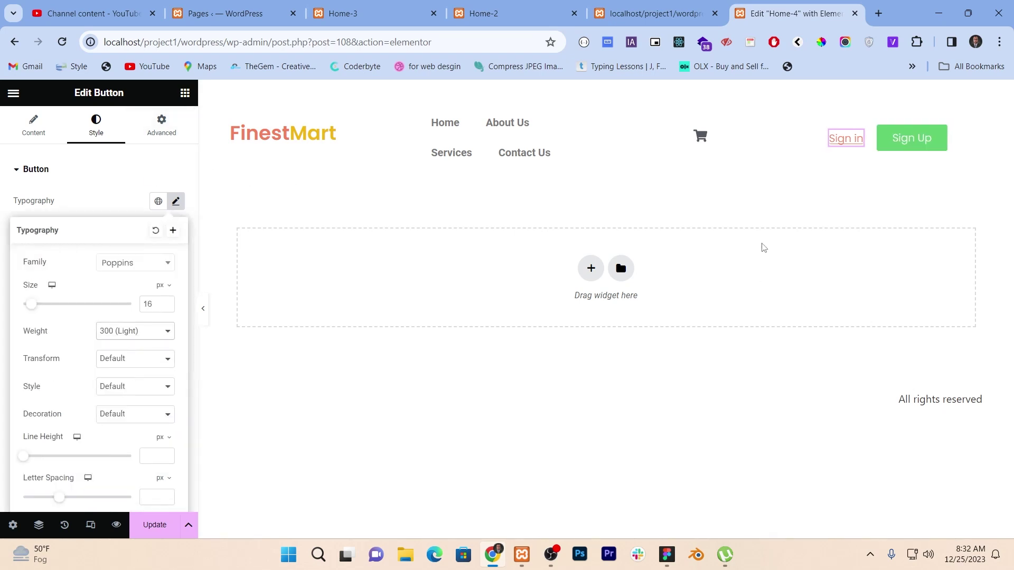
Set the Sign Up button's background to the global parimary color.
left_click(928, 150)
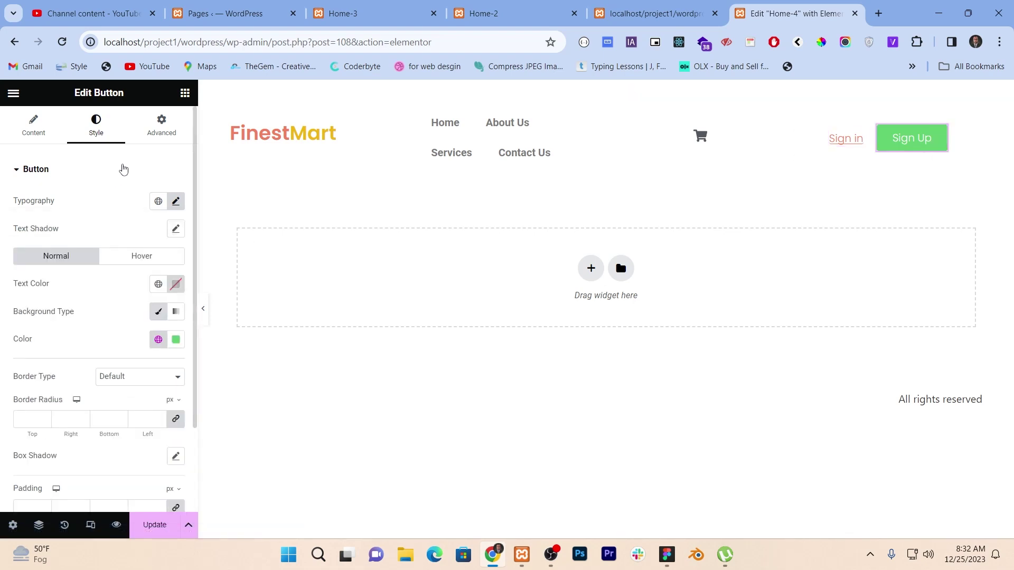
left_click(158, 339)
left_click(62, 315)
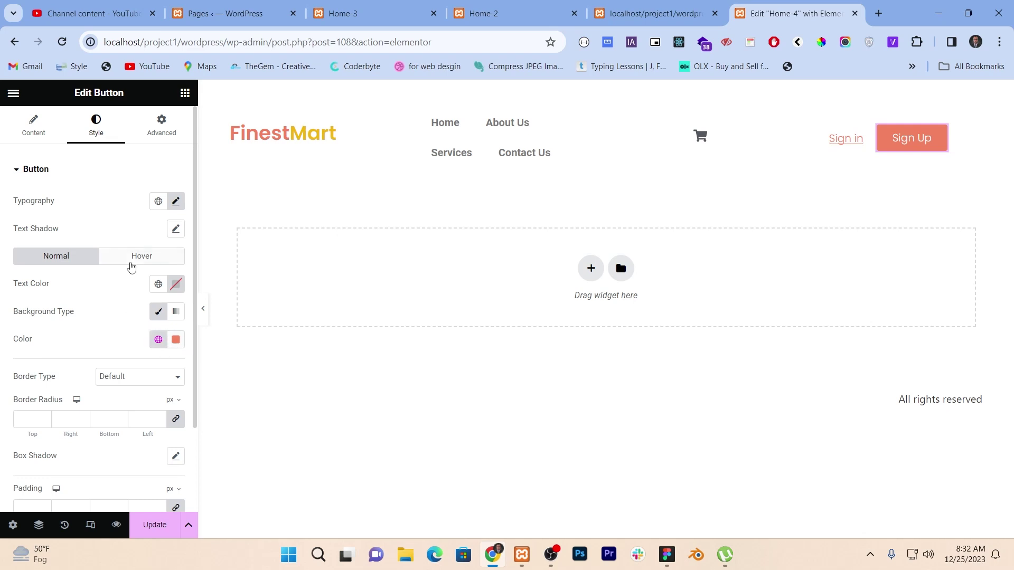
Set the Sign Up button's hover text color to the global parimary color.
left_click(133, 257)
left_click(158, 285)
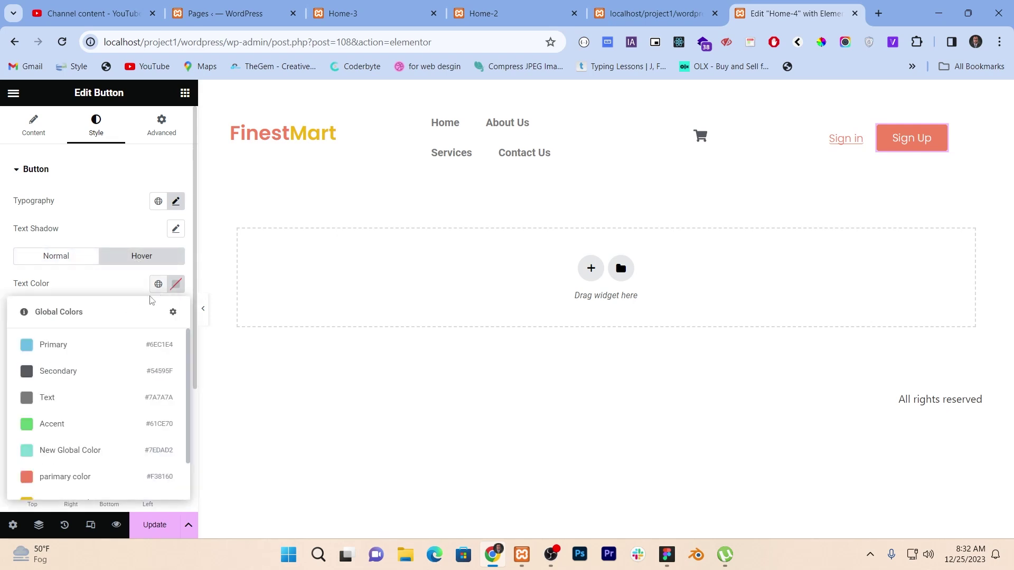
left_click(79, 477)
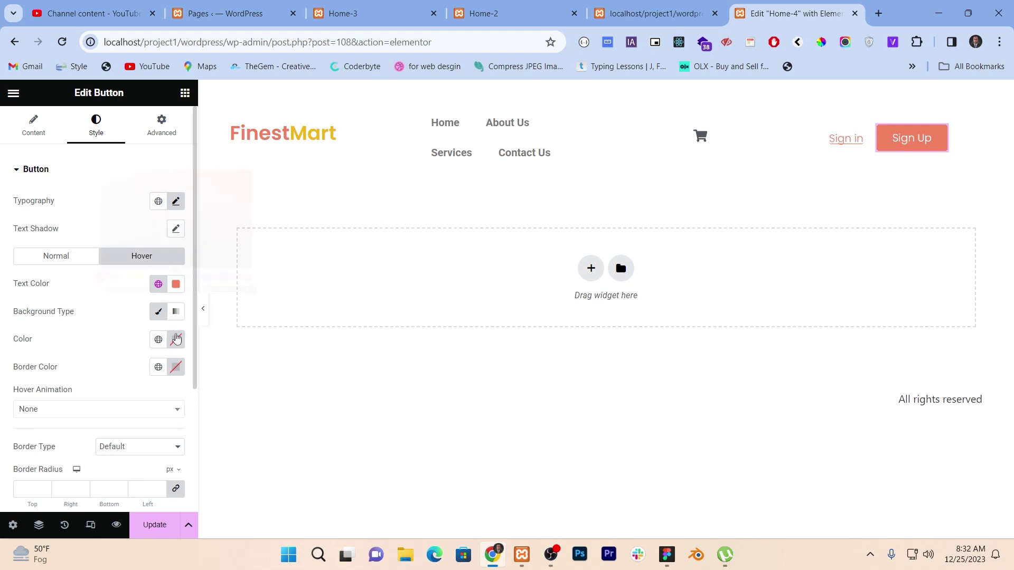
Make the Sign Up button's hover background fully transparent and set its hover border to the global parimary color.
left_click_drag(251, 290, 103, 290)
left_click(141, 388)
left_click(176, 368)
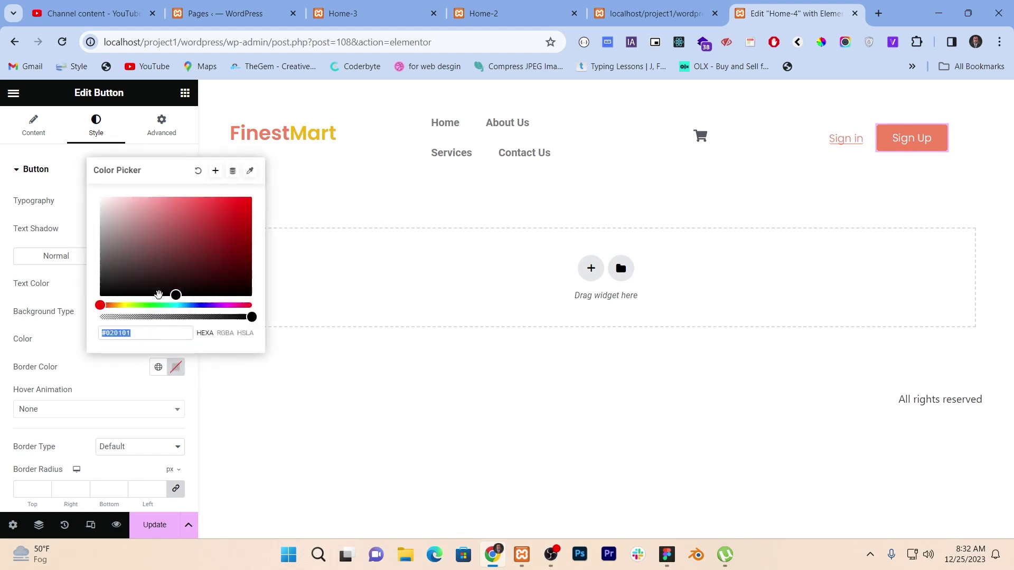
left_click(158, 367)
key("Escape")
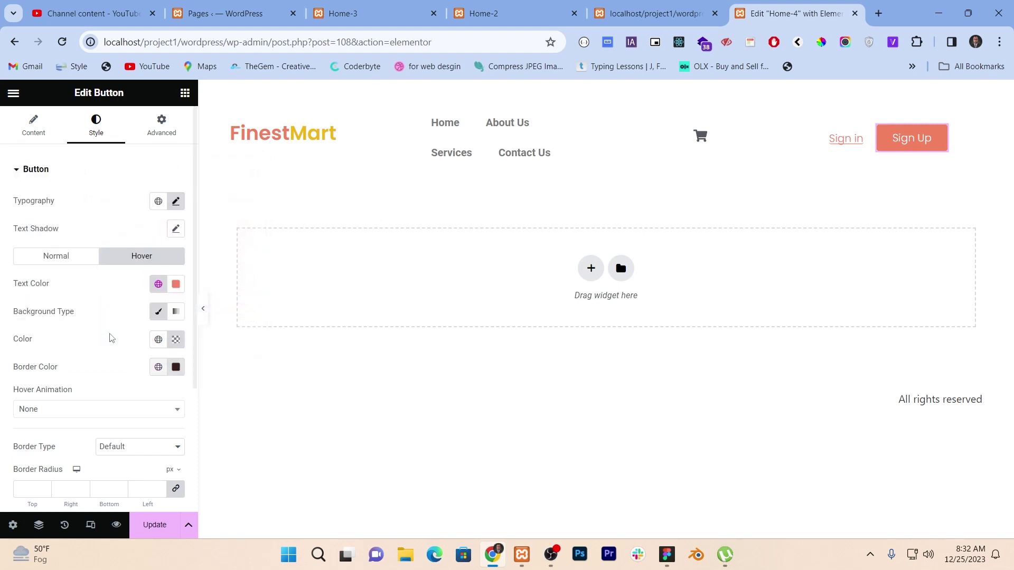
Give the Sign Up button the Grow hover animation and preview the navbar without the editing panel.
left_click(83, 411)
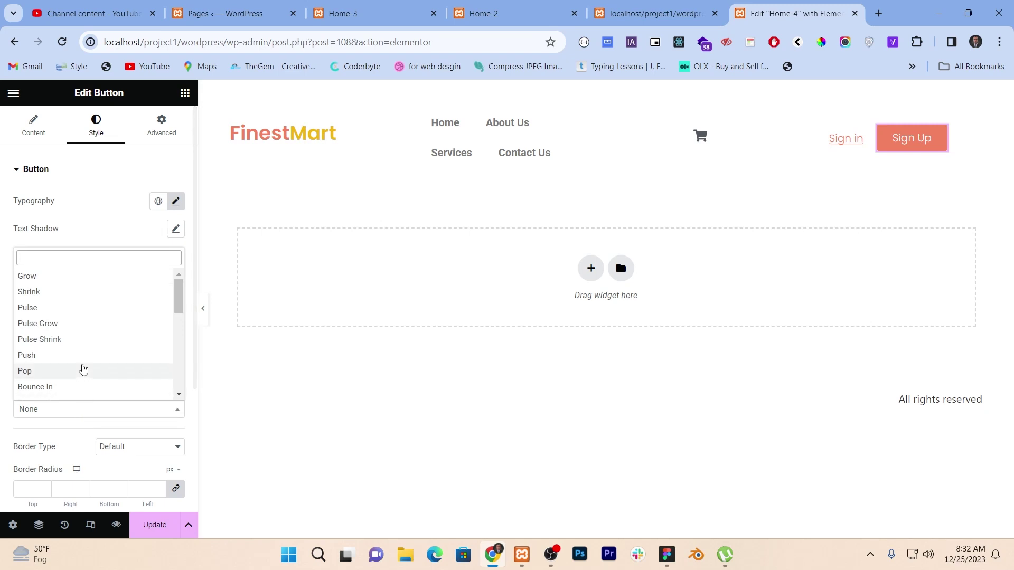
left_click(84, 277)
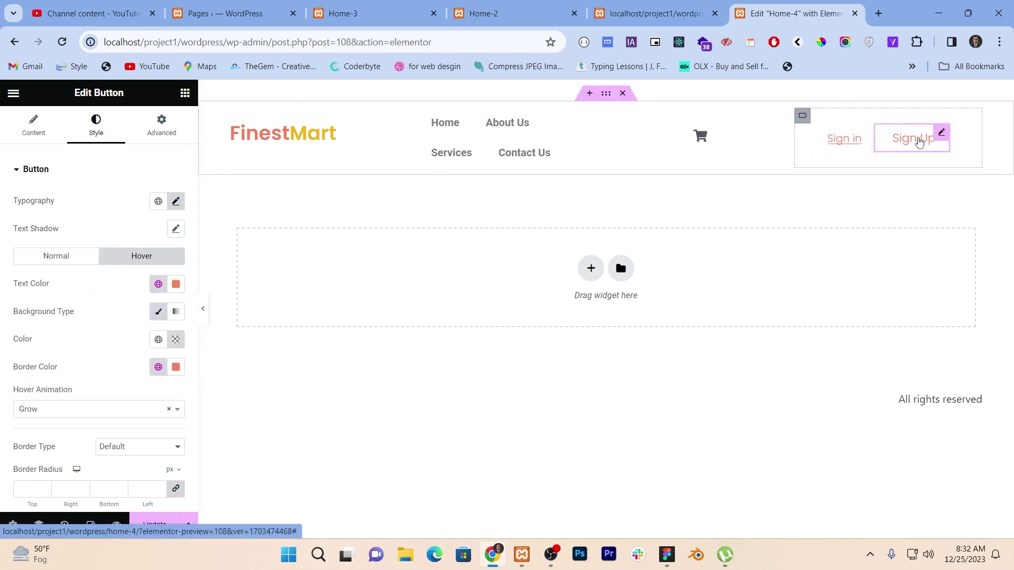
left_click(203, 311)
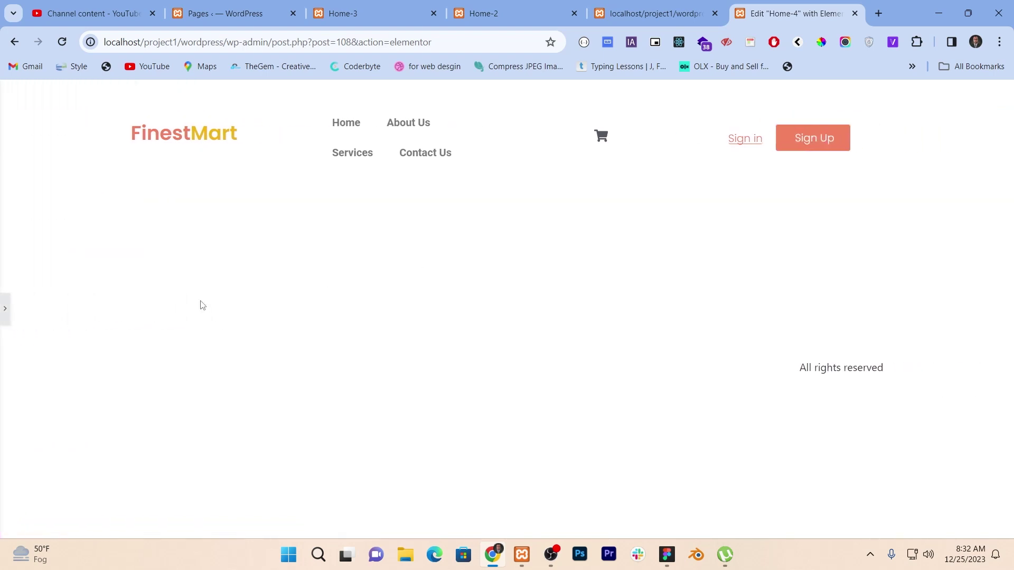
left_click(5, 309)
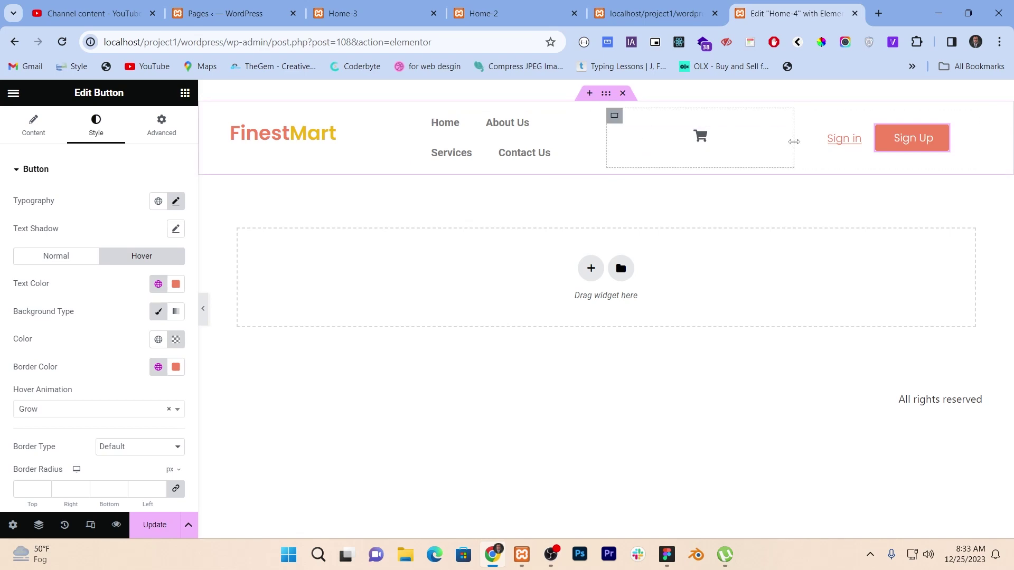
Resize the navbar columns so the menu fits on one line, with the cart container about 5.1% wide beside the buttons.
left_click_drag(609, 152, 821, 140)
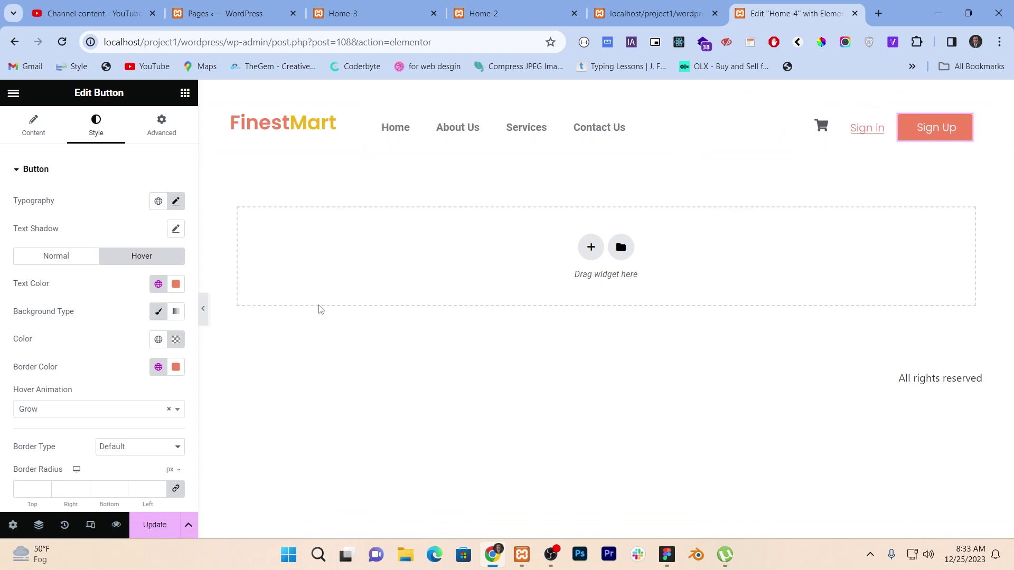
left_click(814, 118)
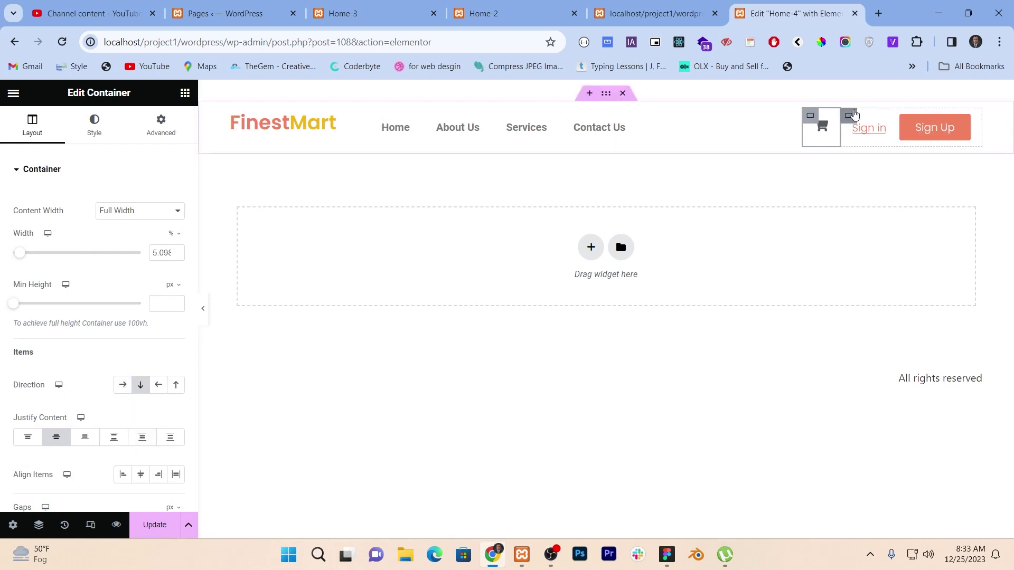
left_click(848, 115)
left_click(161, 127)
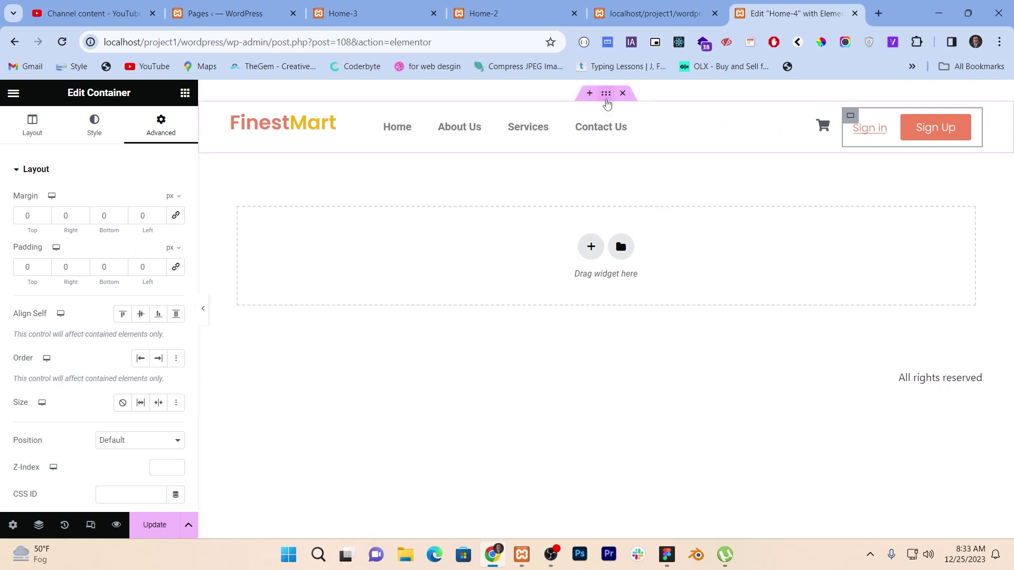
Set the outer navbar container's top and bottom padding to 10 px with 0 on the sides, and preview the page.
left_click(606, 98)
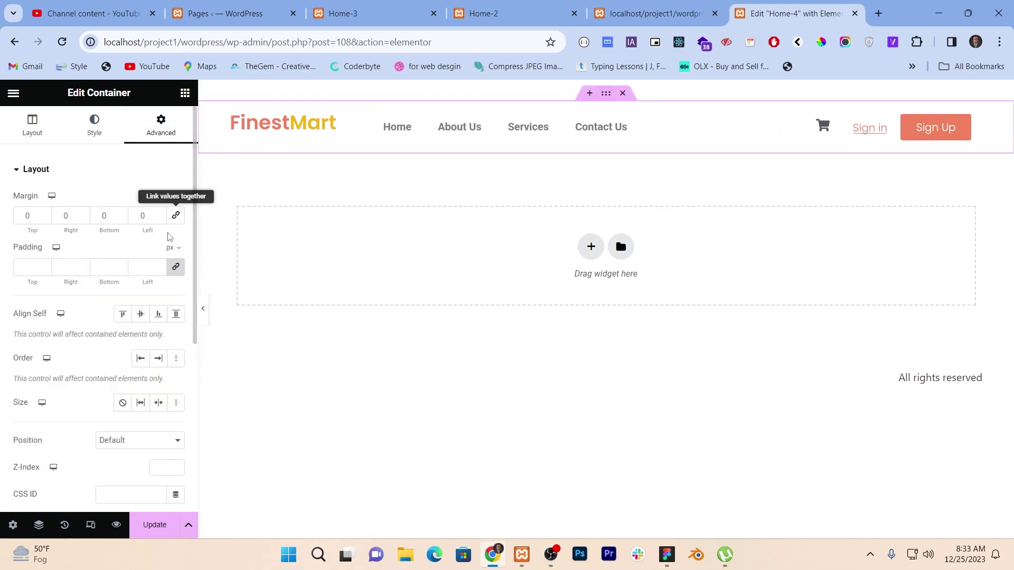
left_click(176, 266)
left_click(25, 273)
type("10")
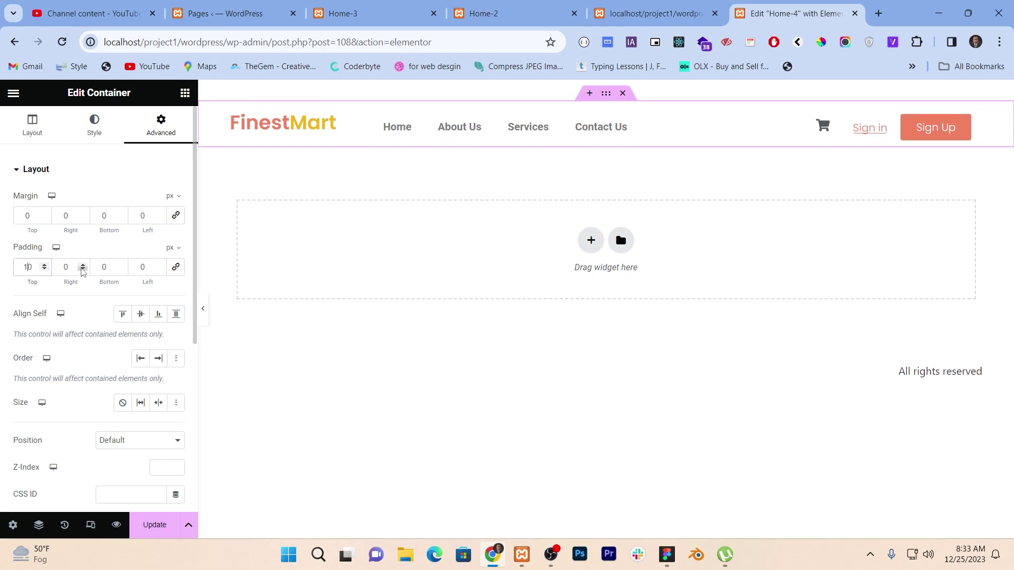
left_click(203, 309)
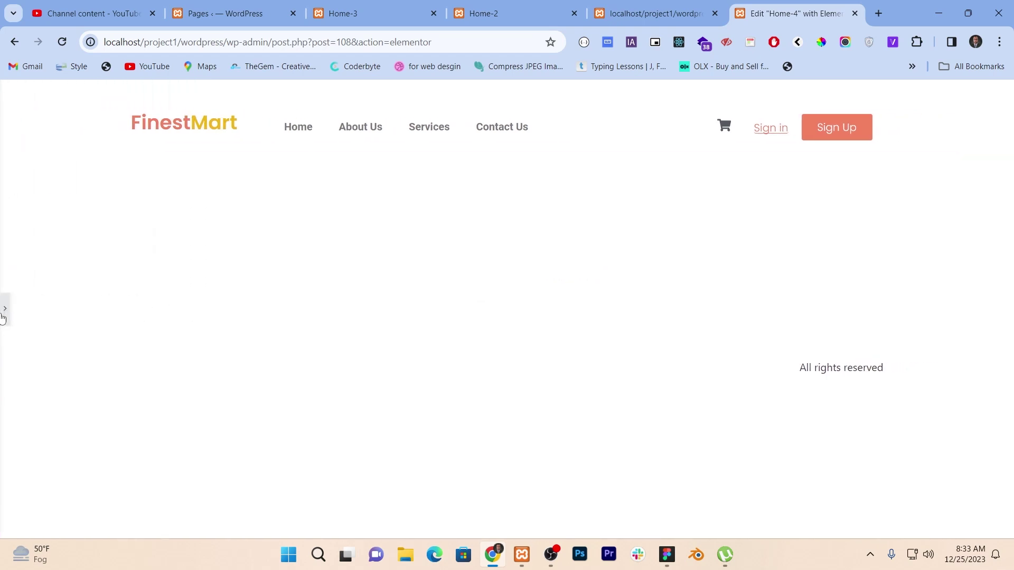
left_click(3, 316)
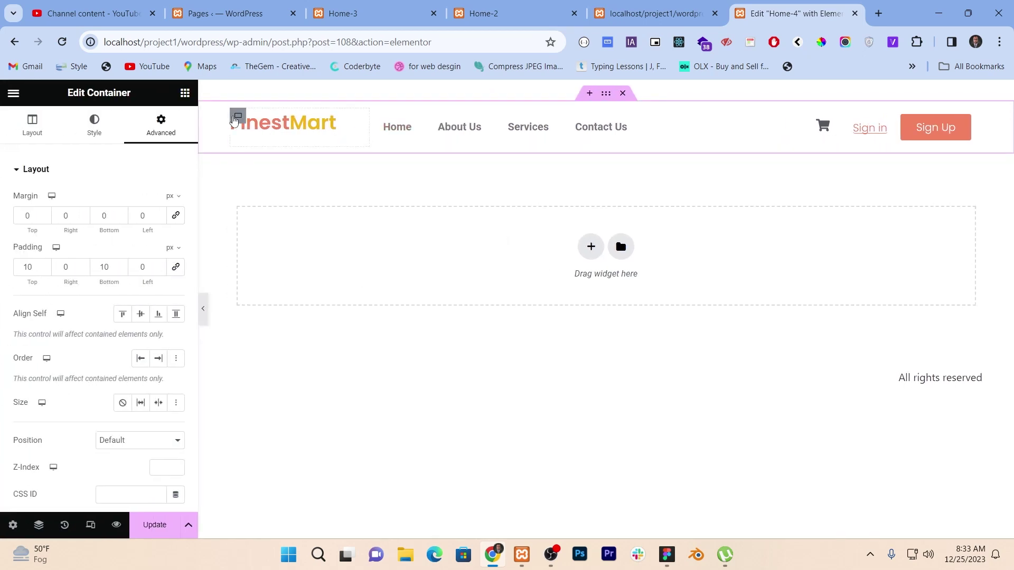
Try centering the items in the logo container, and return them to start alignment.
left_click(236, 118)
left_click(27, 128)
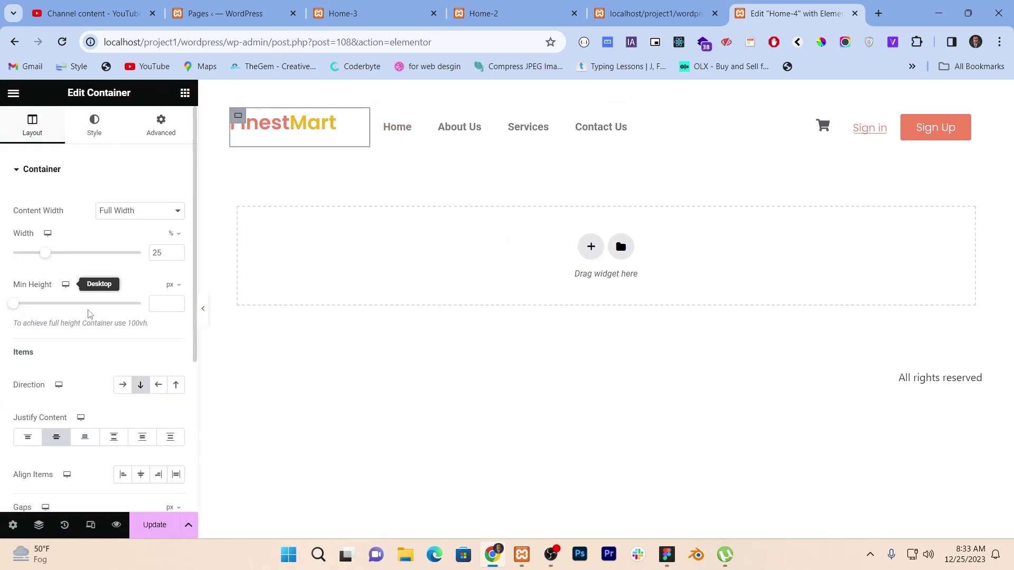
left_click(139, 477)
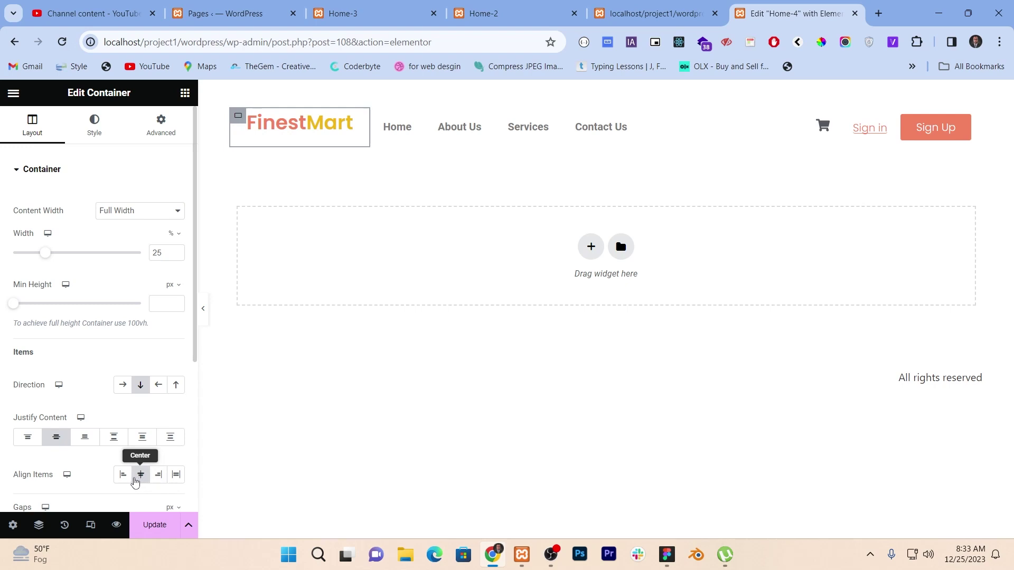
left_click(123, 477)
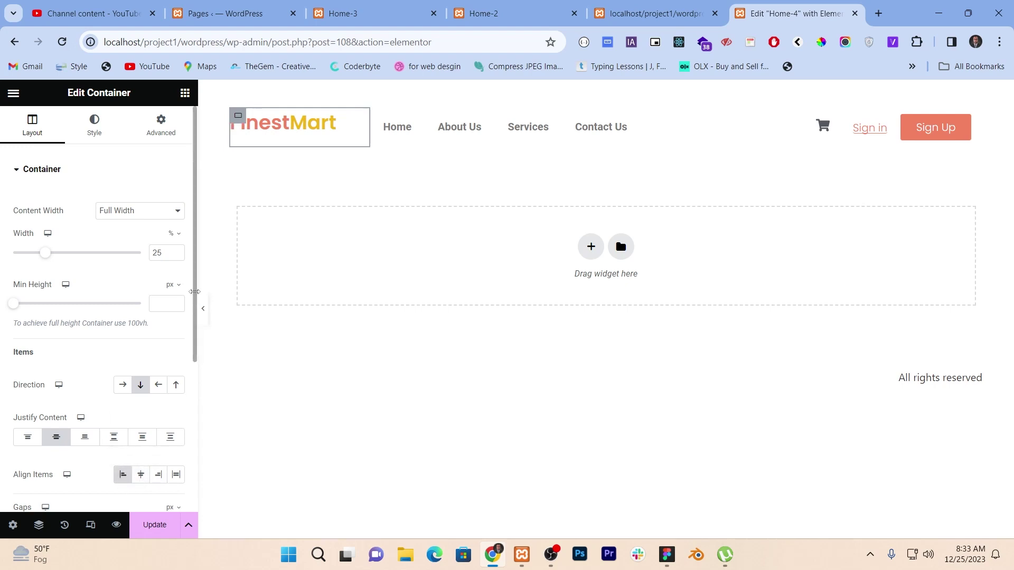
Try increasing the logo container's top padding, reset it to 0, and preview the navbar.
left_click(161, 126)
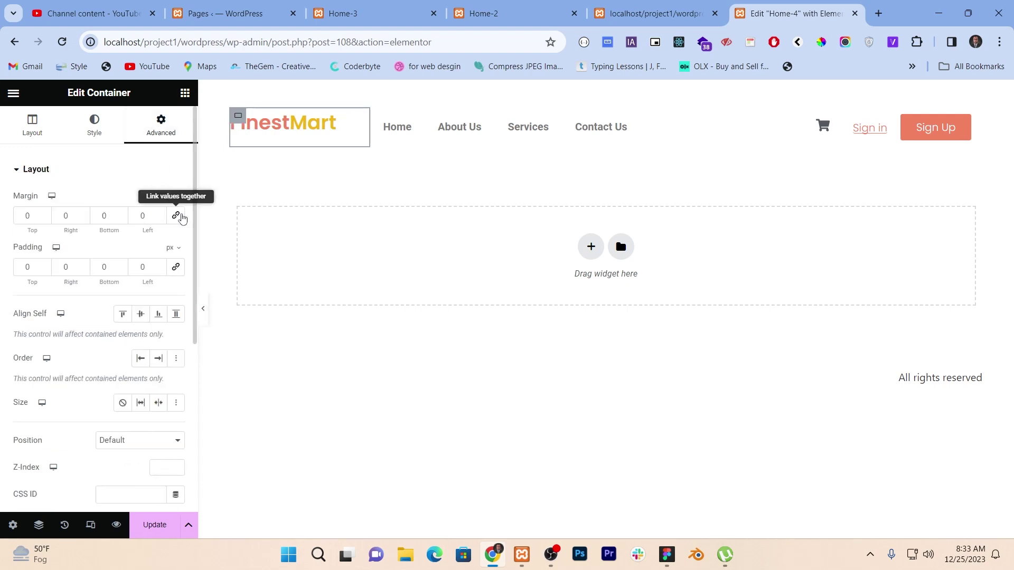
left_click(45, 264)
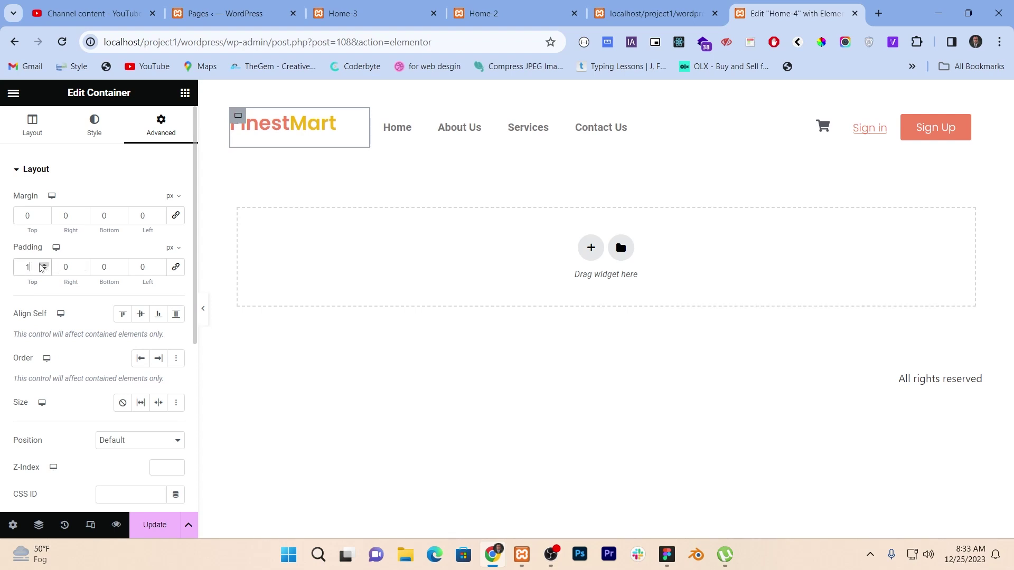
left_click(45, 264)
left_click(44, 264)
left_click(45, 264)
left_click(44, 264)
left_click(44, 264)
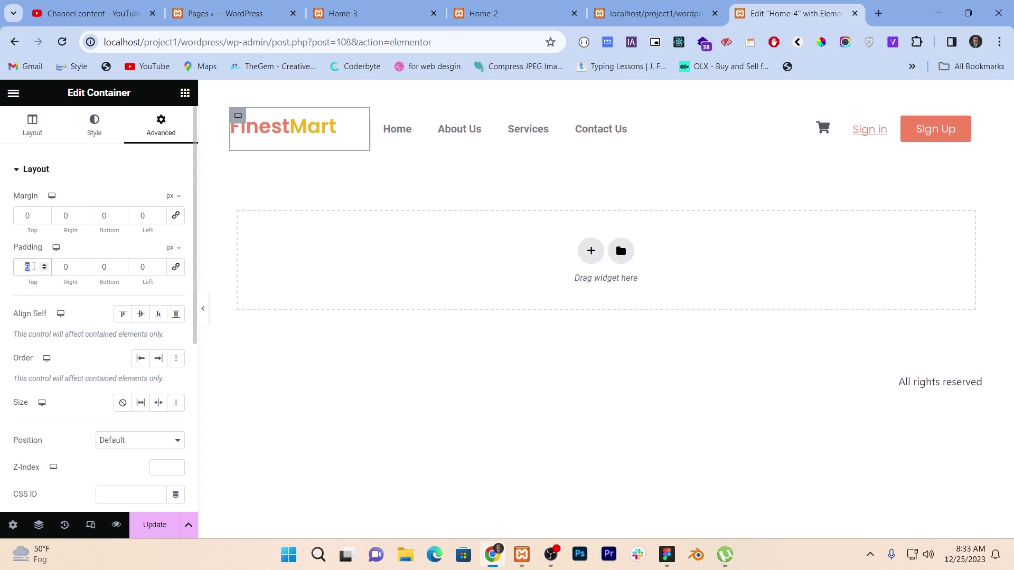
type("0")
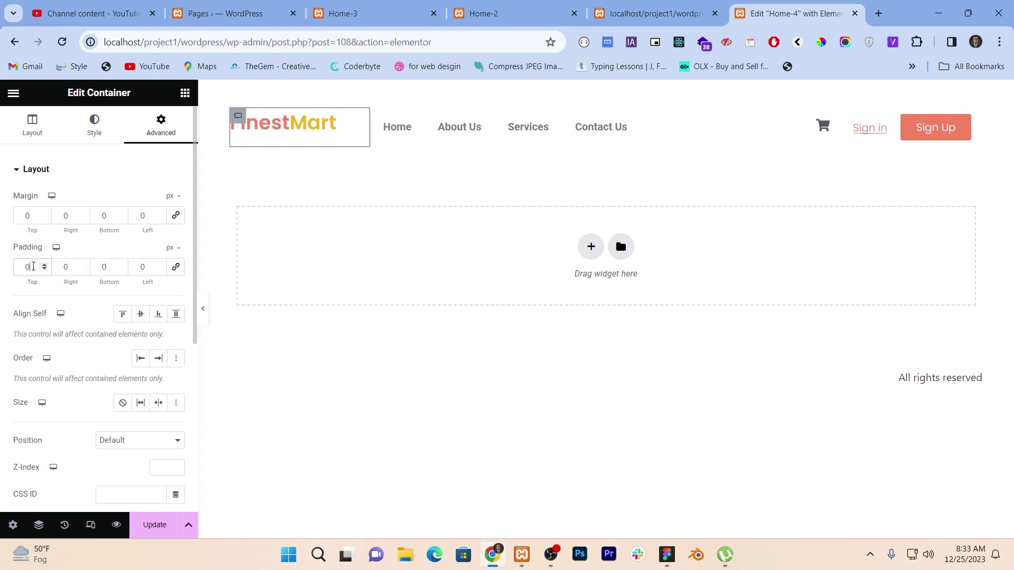
left_click(207, 317)
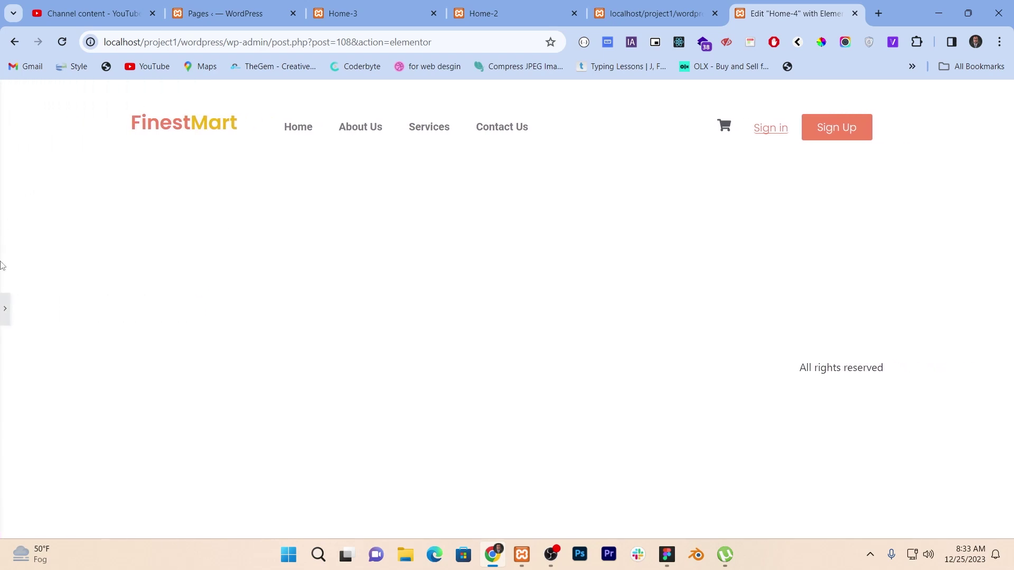
left_click(4, 306)
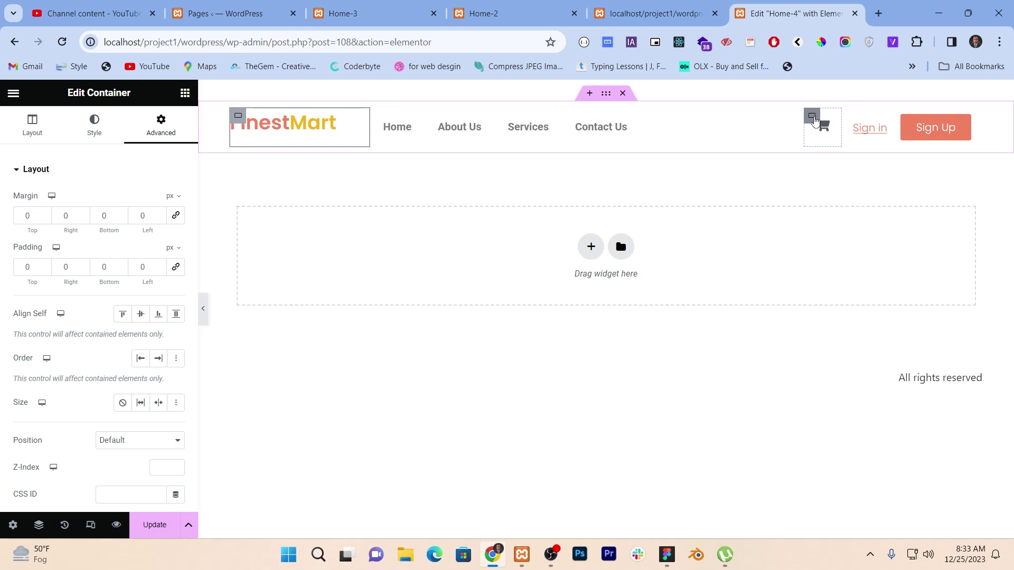
Try the center and start self-alignment options on the FinestMart logo text.
left_click(329, 117)
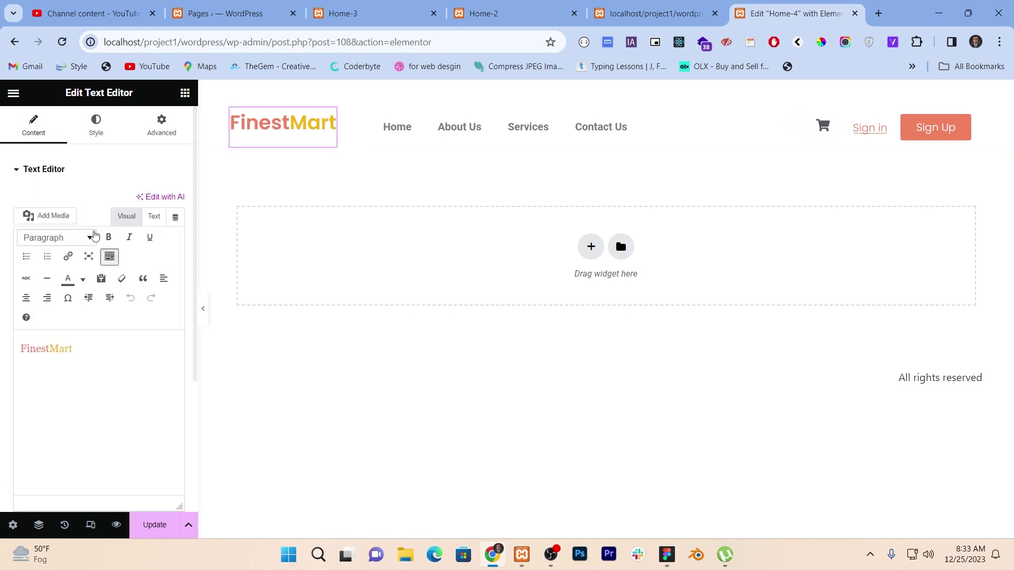
left_click(95, 125)
left_click(165, 131)
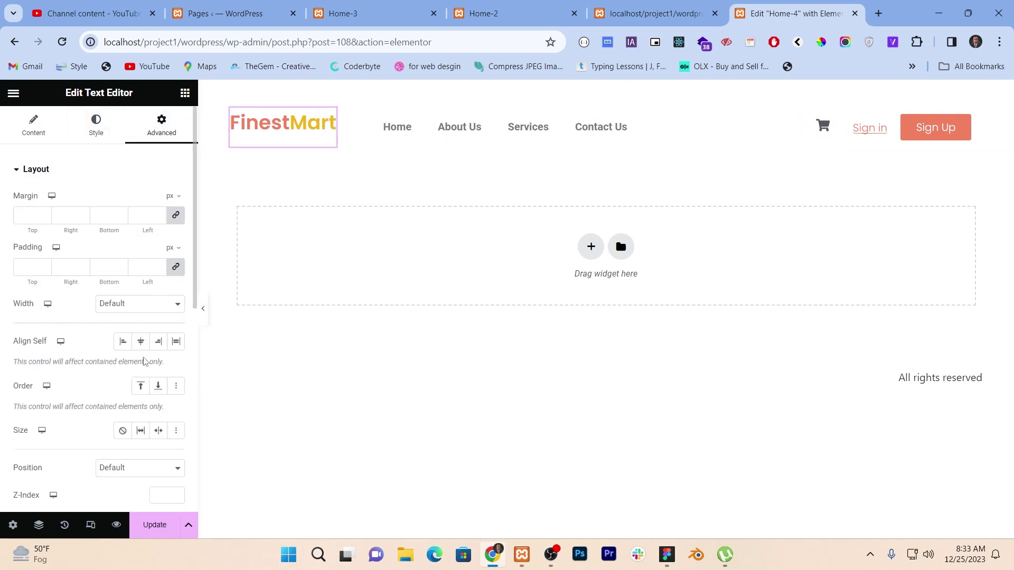
left_click(140, 341)
left_click(122, 341)
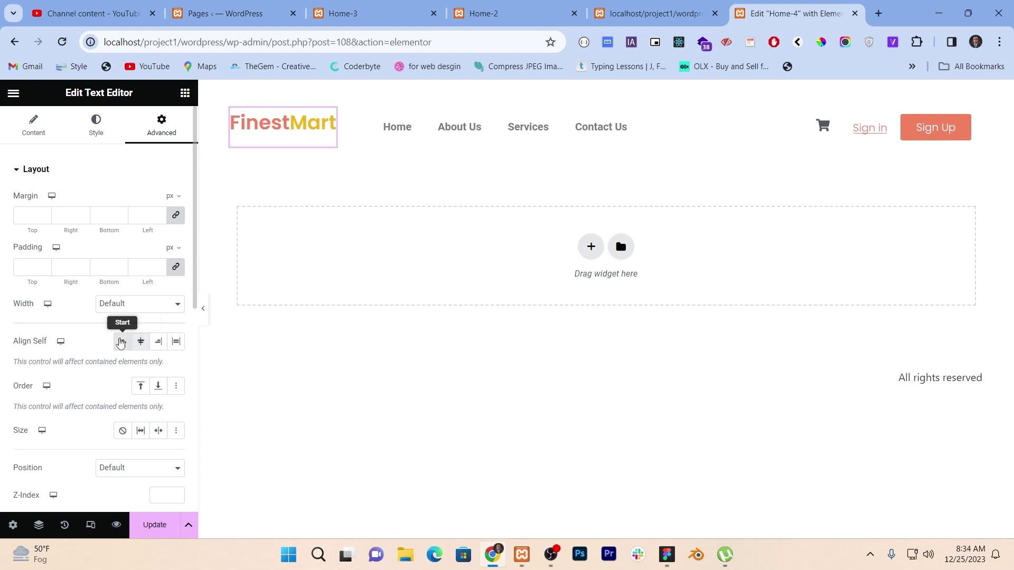
left_click(32, 129)
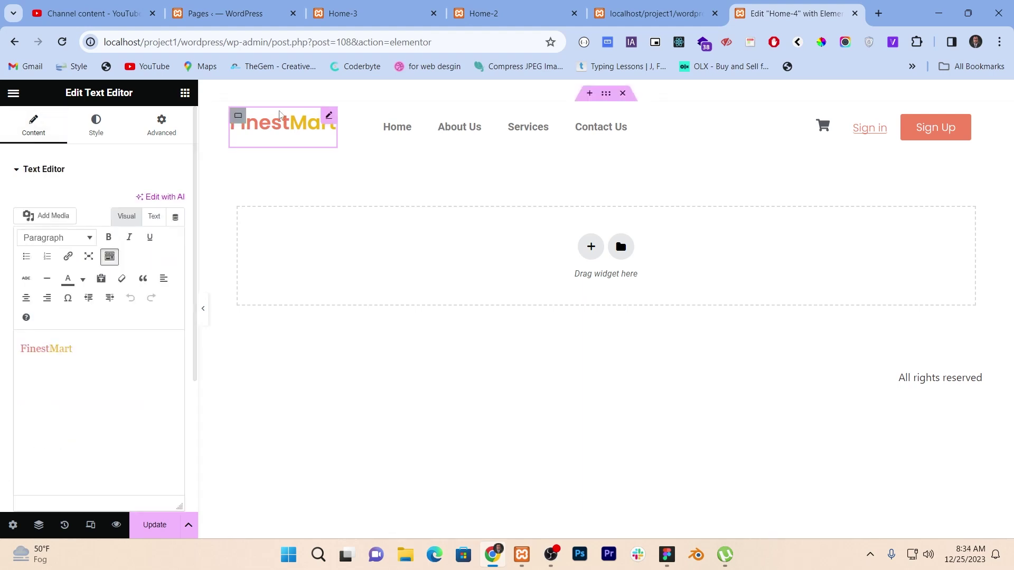
Set the logo container's item alignment to start and its column and row gaps to 0 px.
left_click(238, 120)
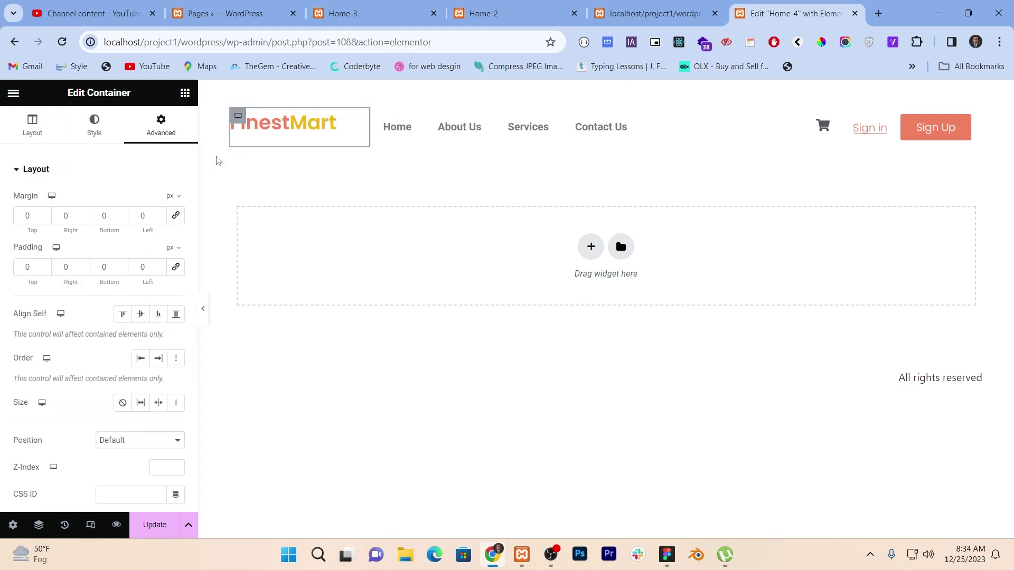
left_click(48, 132)
scroll(99, 417, "down", 1)
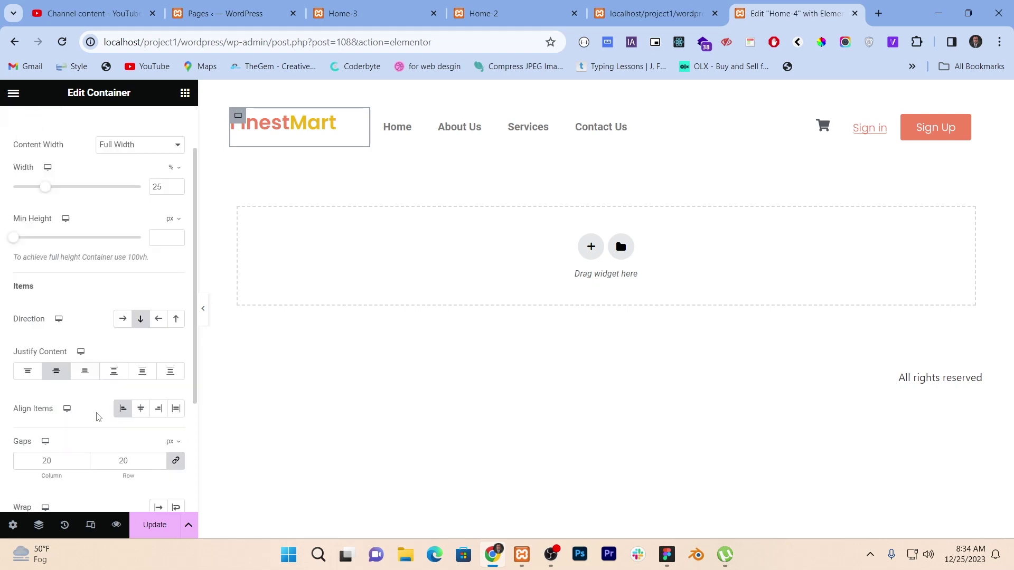
left_click(140, 409)
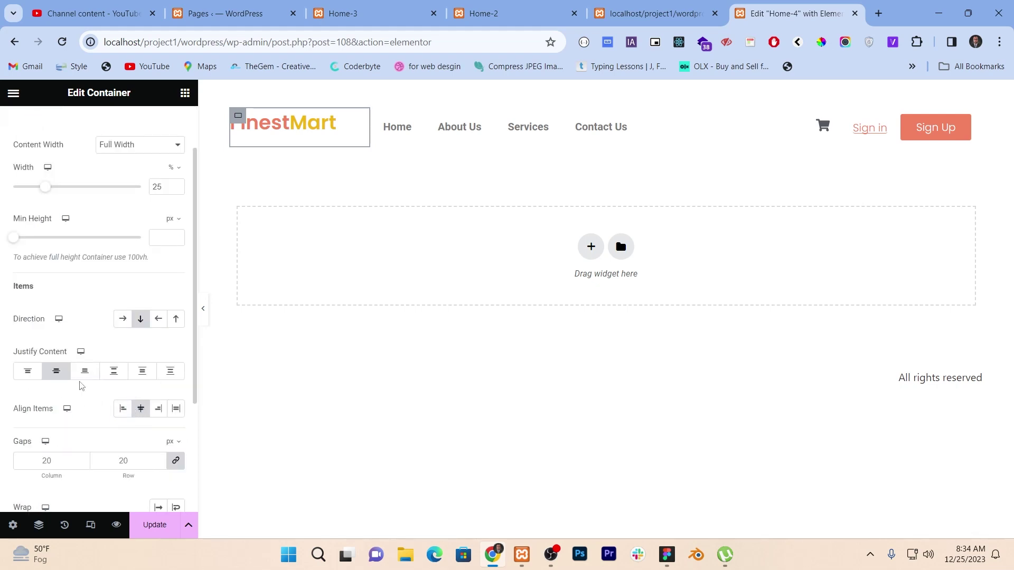
left_click(123, 408)
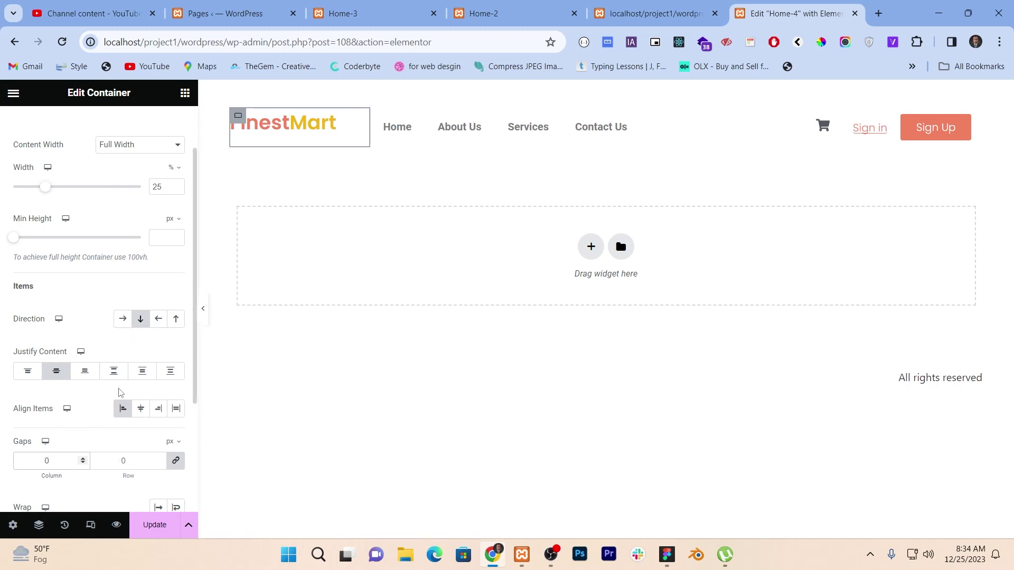
scroll(106, 254, "up", 2)
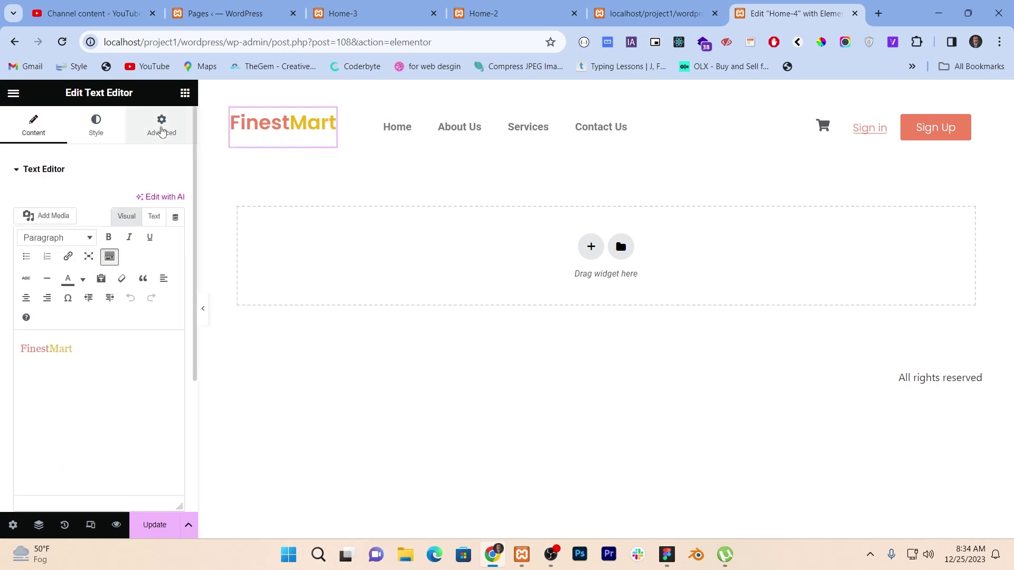
Set the FinestMart logo text's line height to 14 px in its typography settings.
left_click(97, 128)
left_click(21, 141)
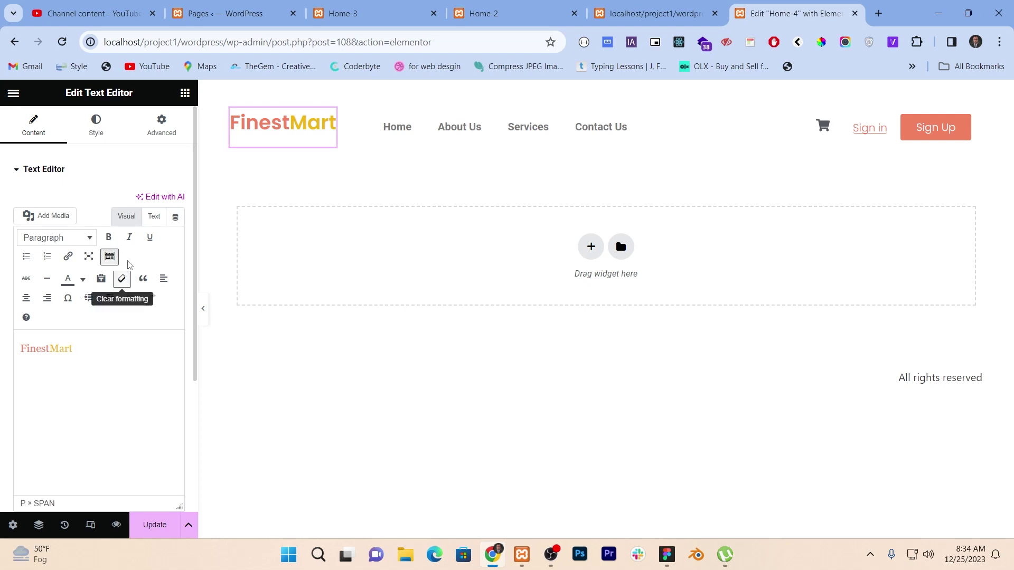
left_click(100, 136)
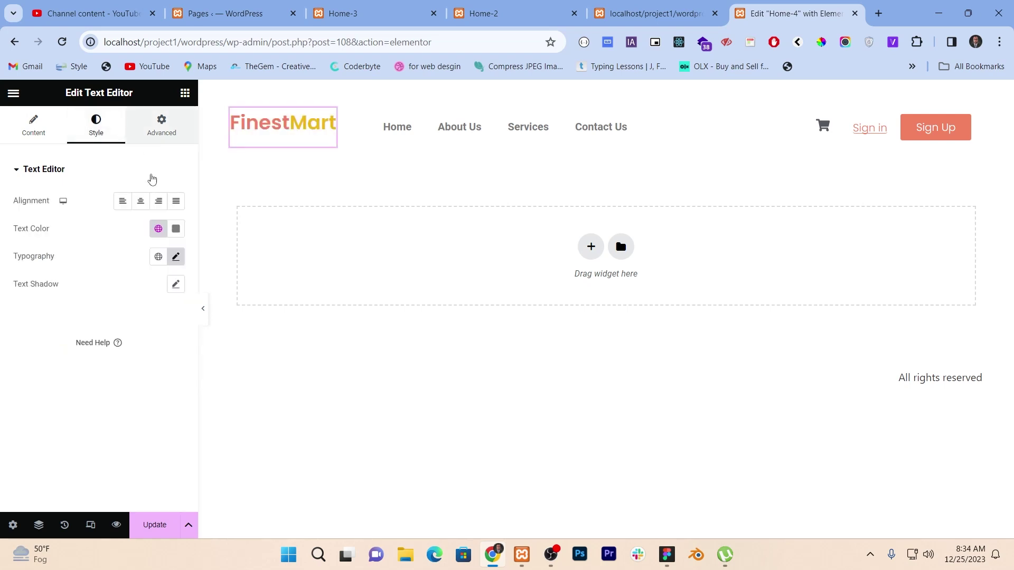
left_click(176, 257)
scroll(75, 427, "down", 2)
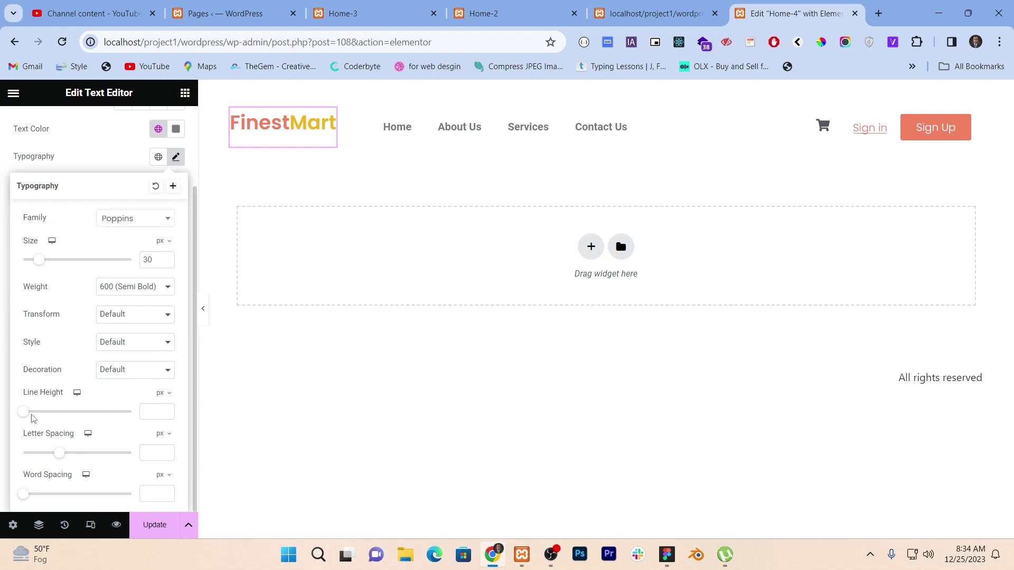
left_click_drag(27, 415, 41, 417)
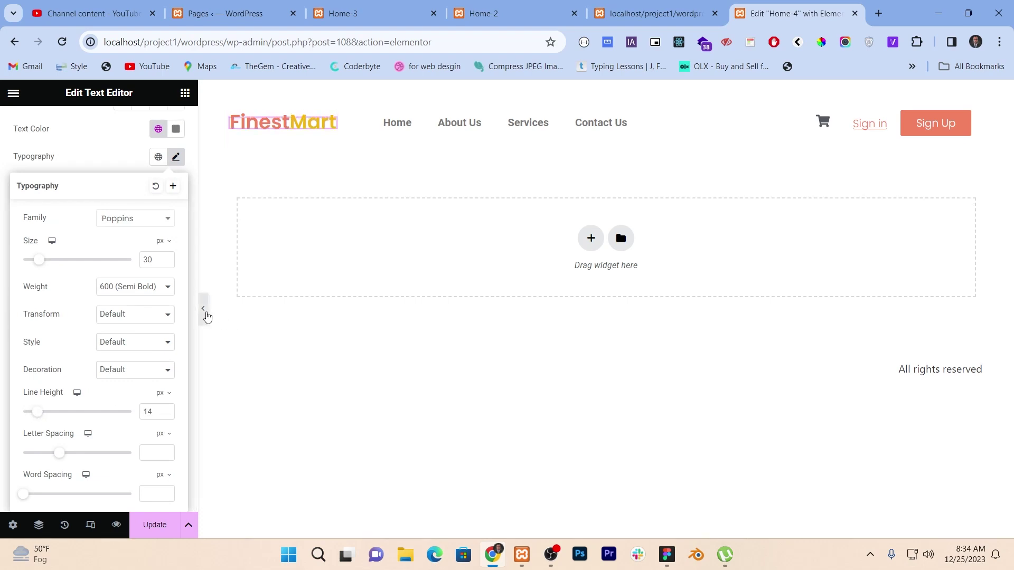
Preview the navbar at full width and recheck the FinestMart logo text's line height in its typography settings.
left_click(205, 310)
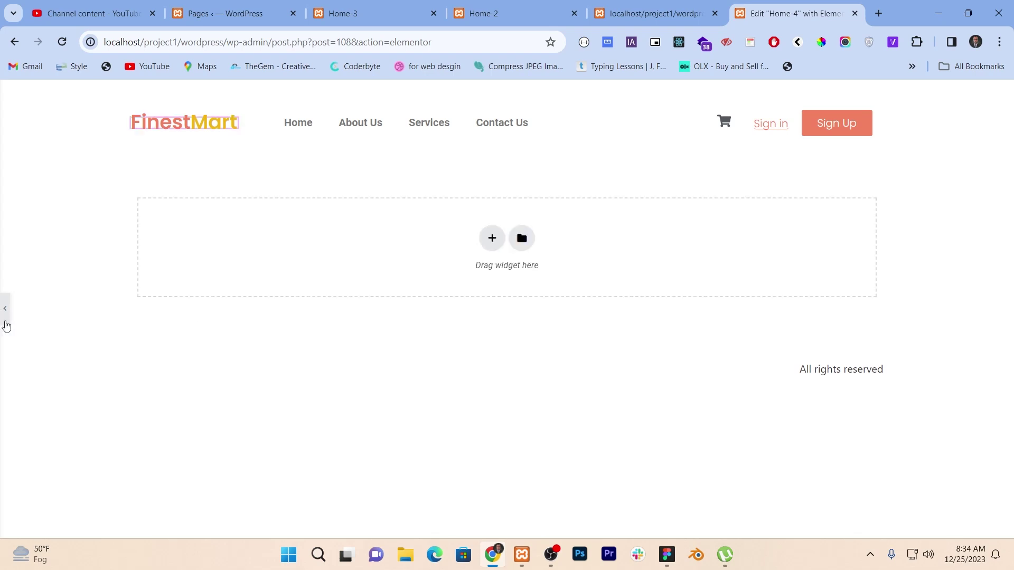
left_click(5, 319)
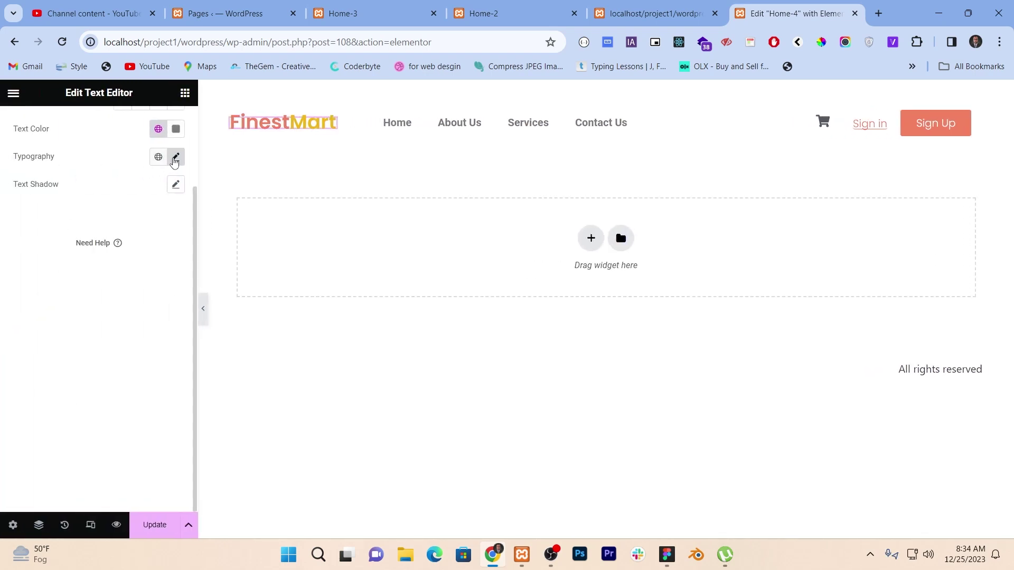
left_click(176, 157)
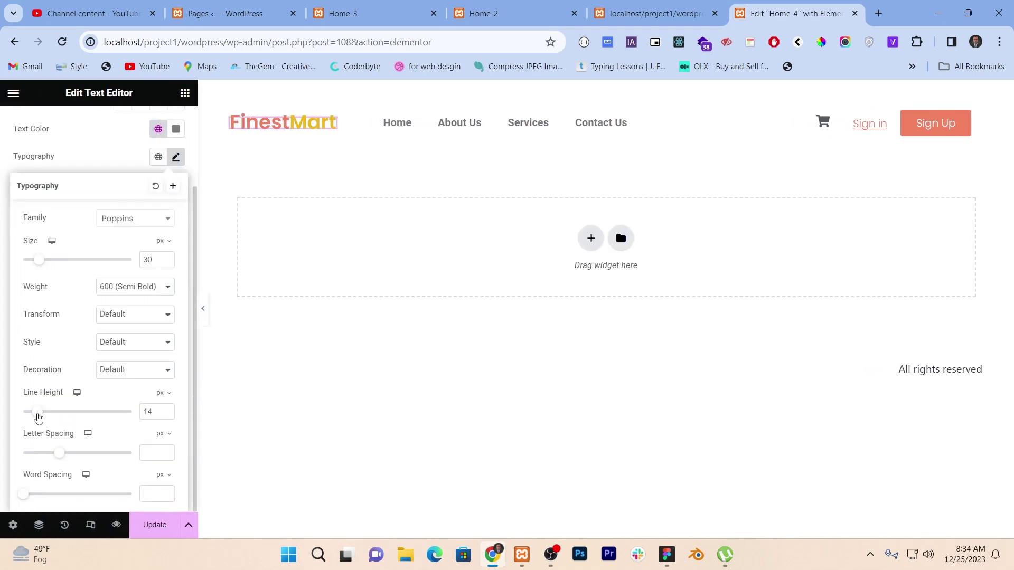
left_click_drag(38, 418, 37, 418)
left_click(204, 310)
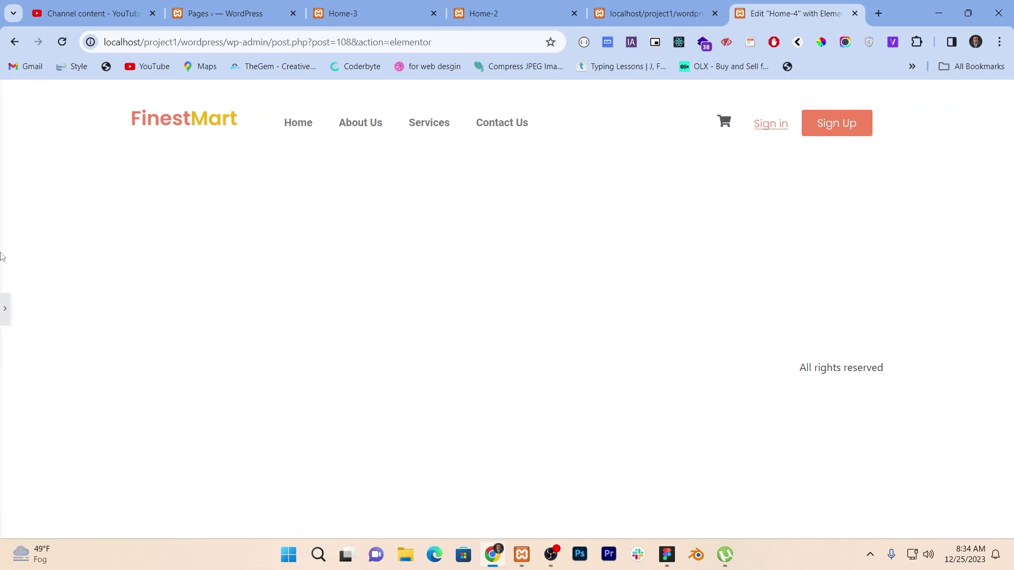
left_click(5, 308)
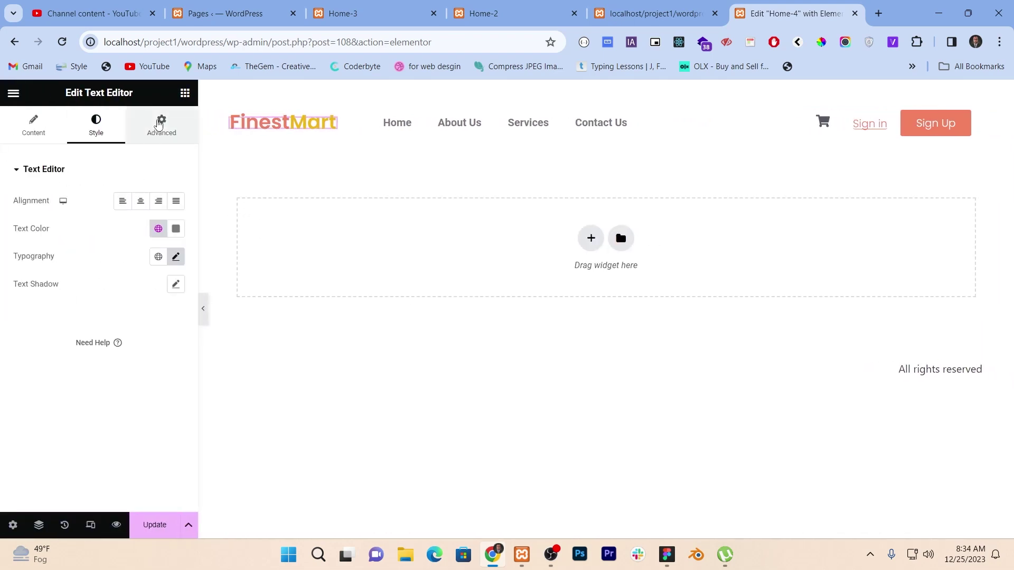
Set the FinestMart logo text's top padding to 10 px, previewing the navbar alignment at full width.
left_click(160, 133)
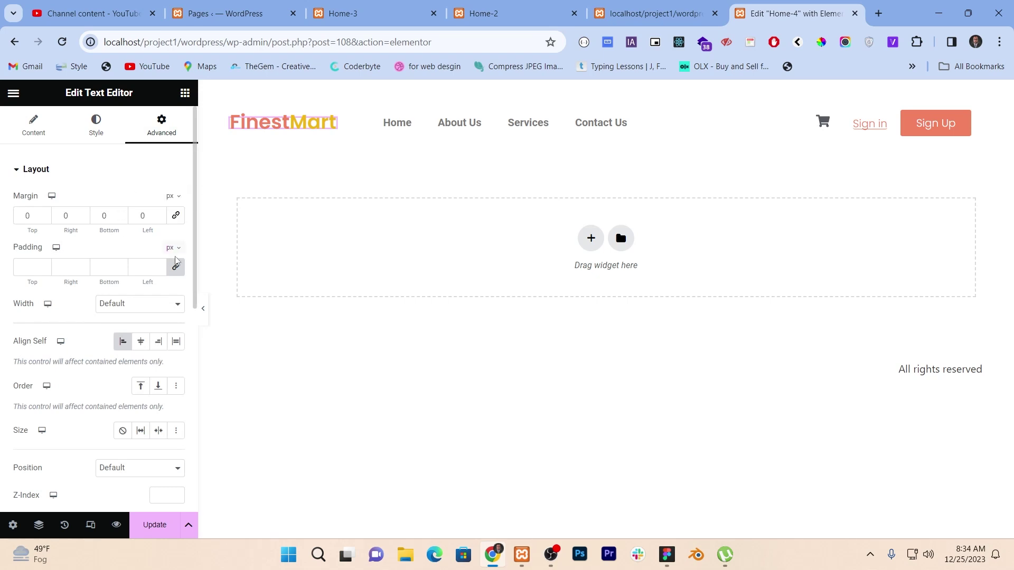
left_click(45, 265)
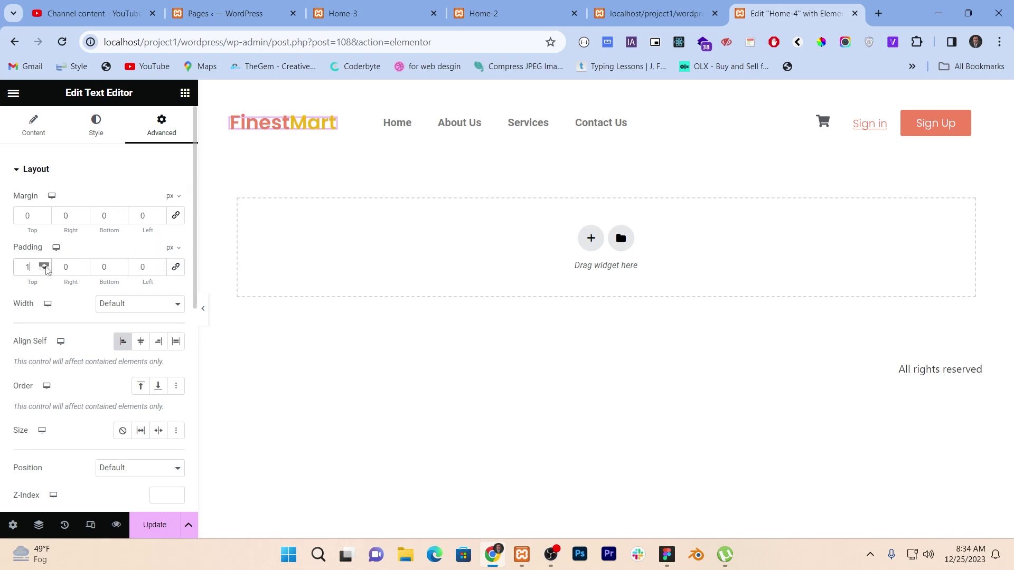
left_click(45, 265)
left_click(44, 265)
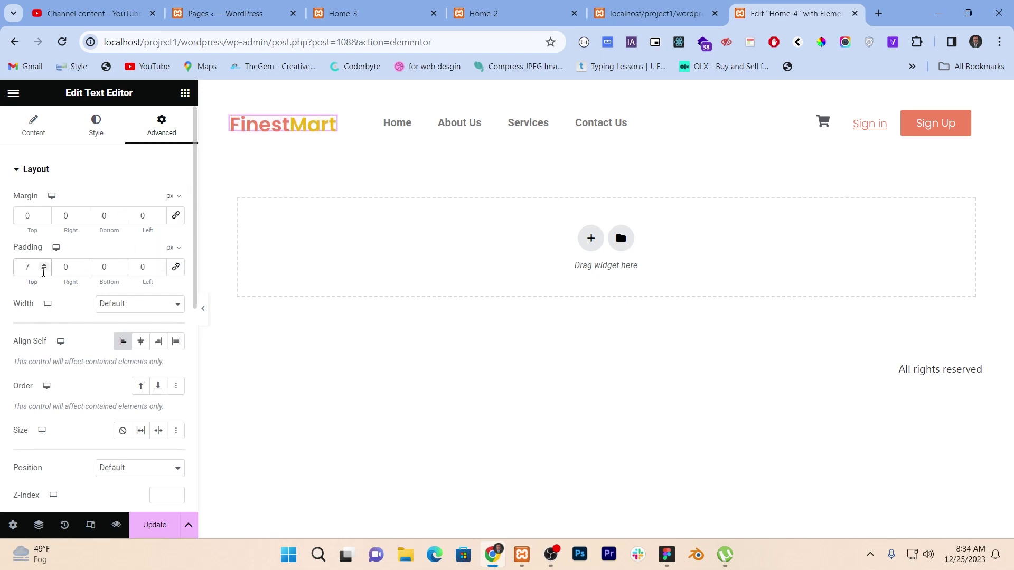
left_click(204, 308)
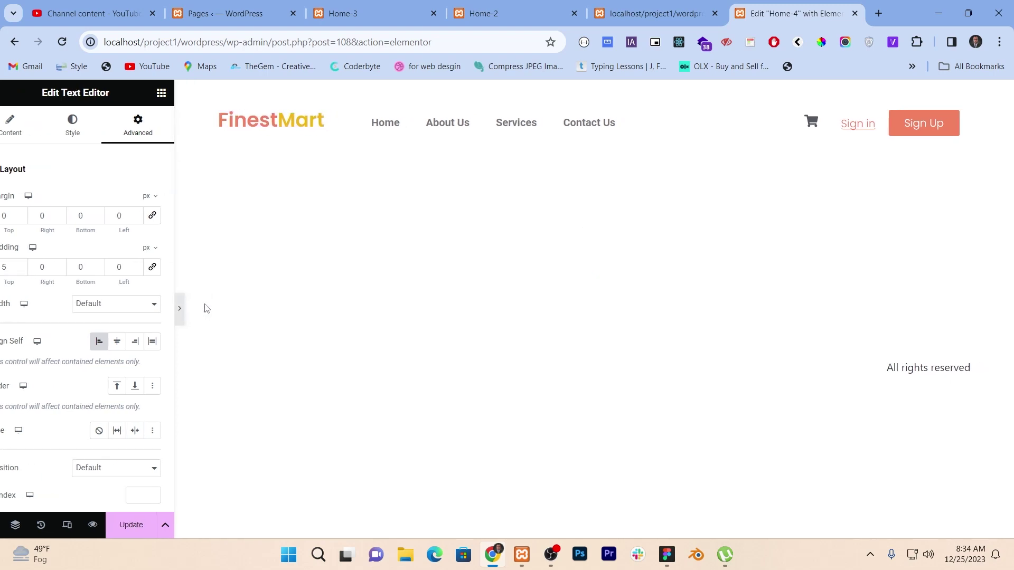
left_click(5, 303)
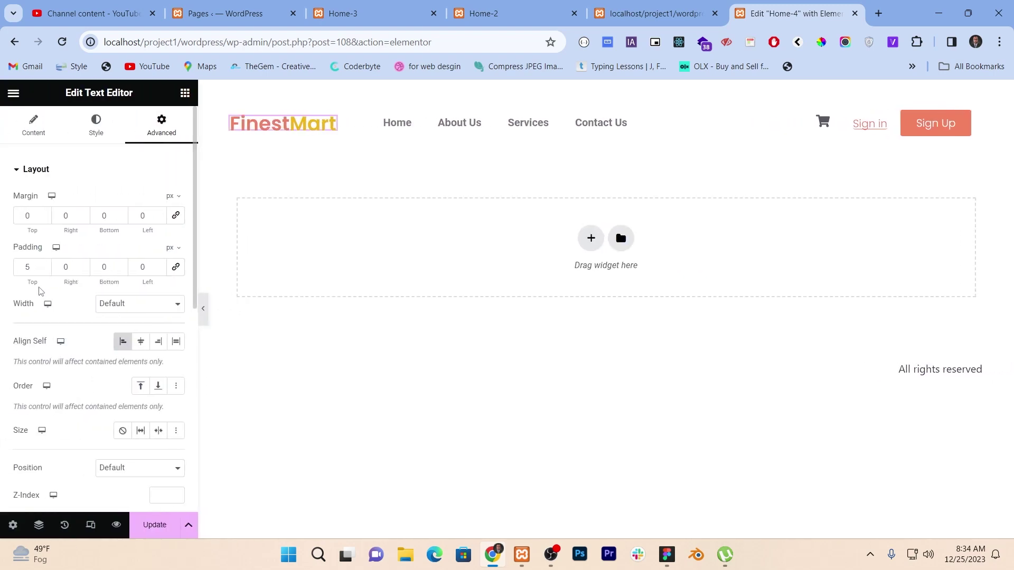
left_click(45, 265)
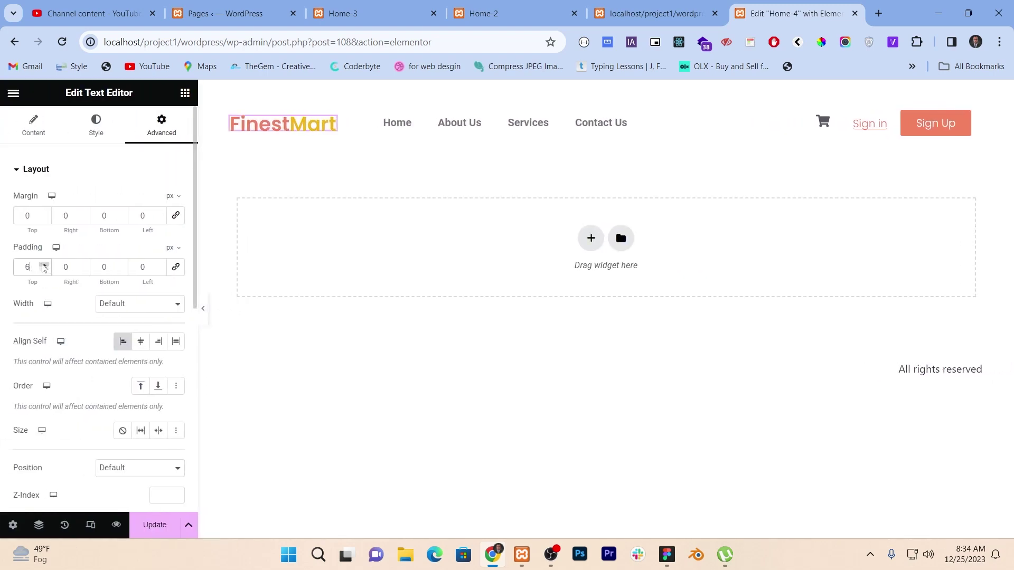
left_click(205, 313)
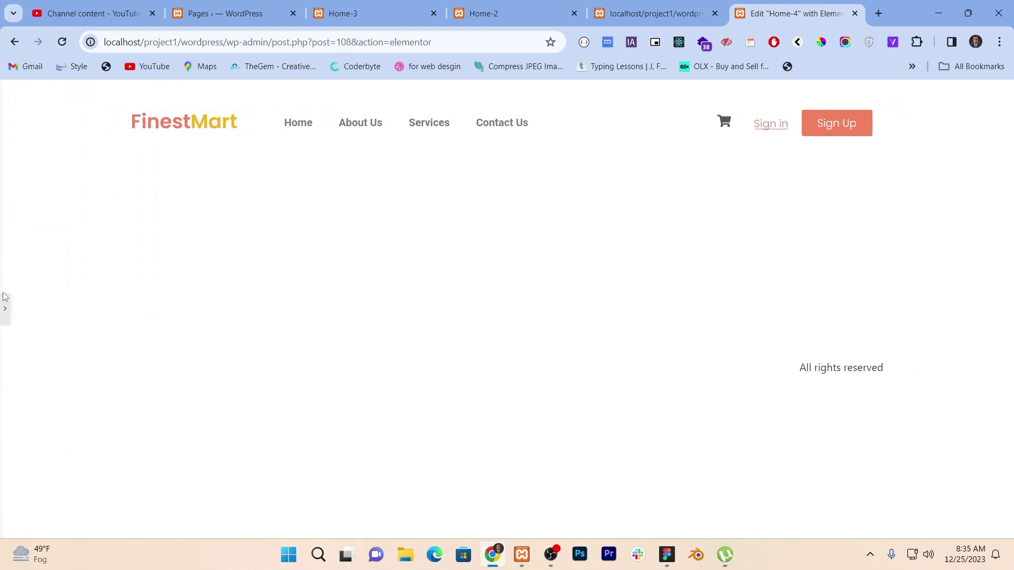
left_click(3, 317)
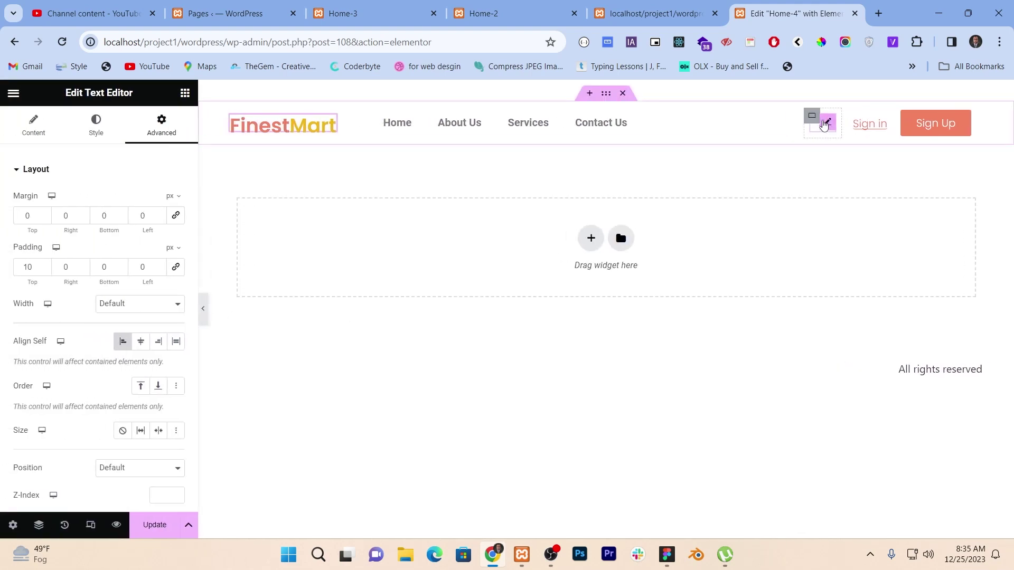
Set the cart icon's top padding to 2 px with the other sides at 0, and preview the navbar.
left_click(824, 124)
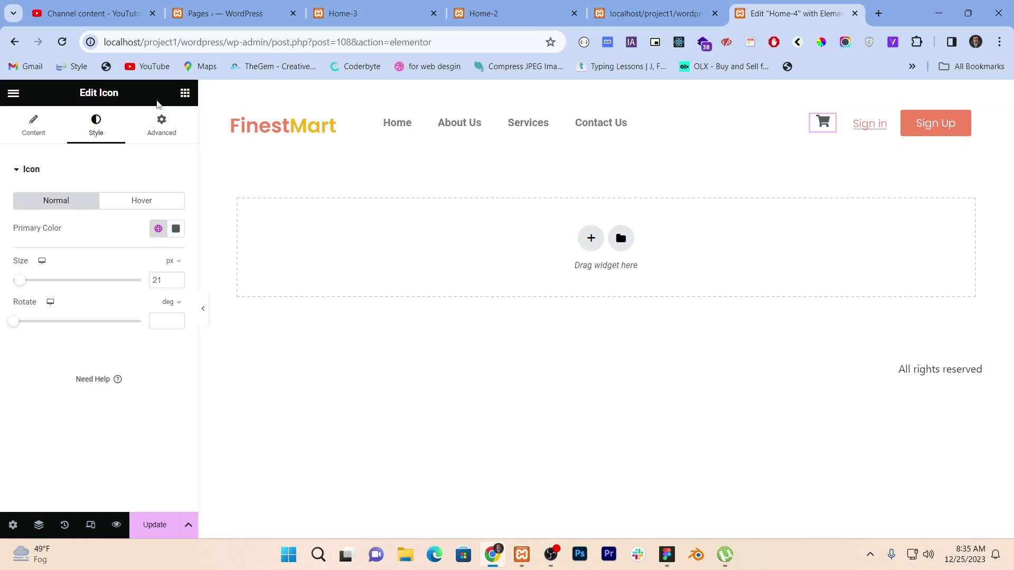
left_click(147, 117)
left_click(175, 215)
left_click(175, 266)
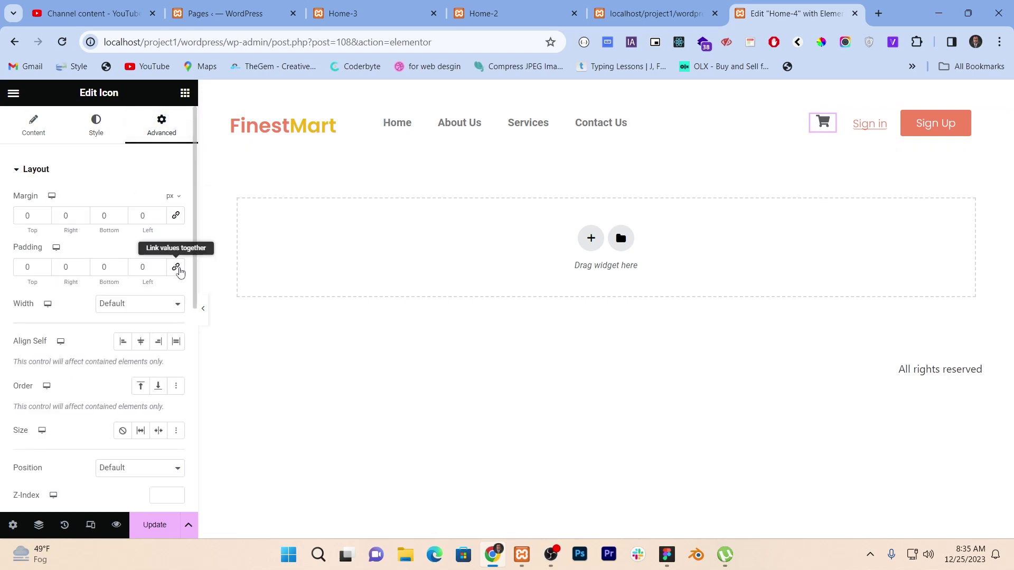
left_click_drag(44, 268, 44, 268)
left_click(44, 269)
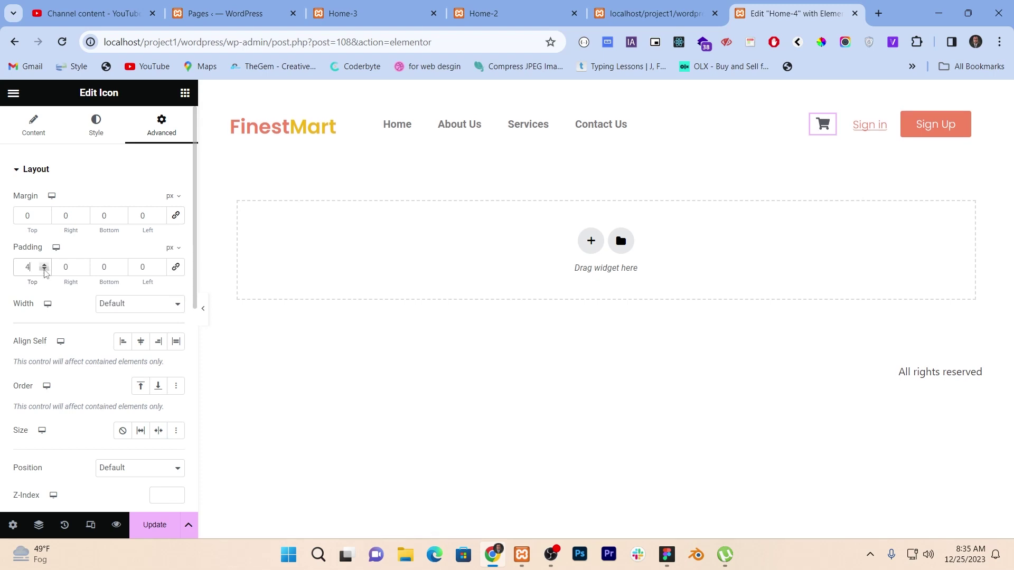
left_click(44, 269)
left_click(45, 270)
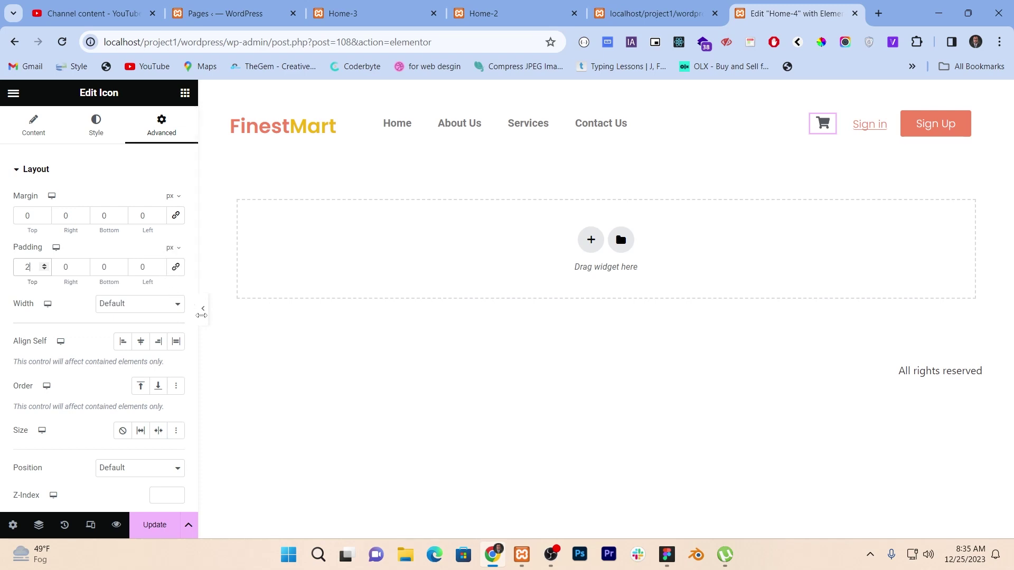
left_click(203, 310)
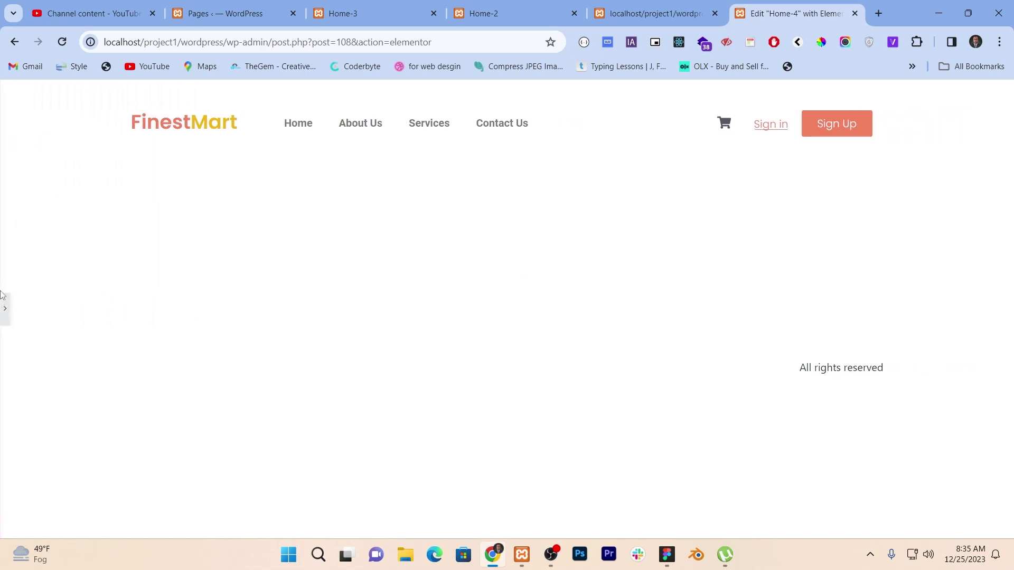
left_click(3, 317)
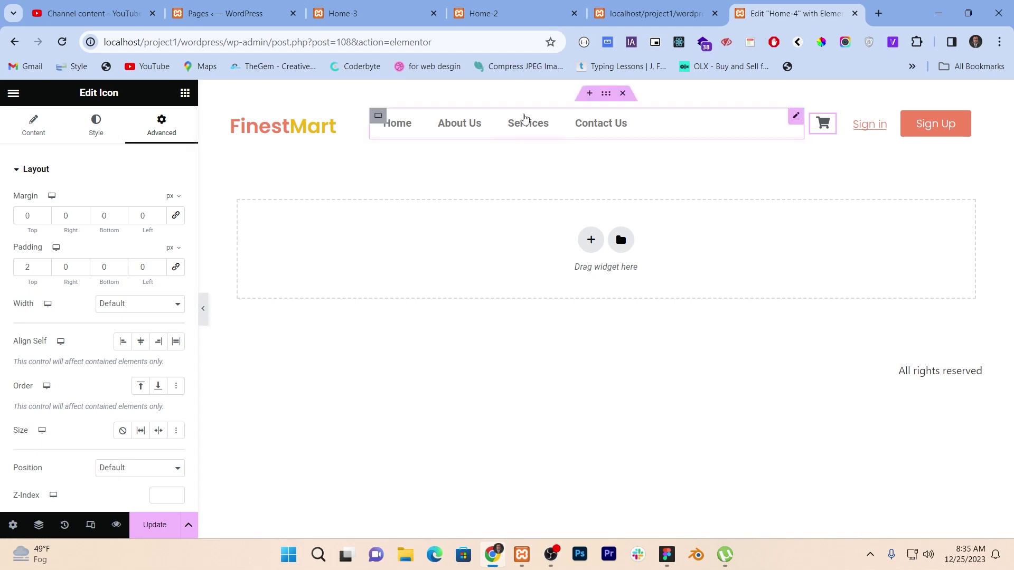
Set the navbar container's boxed content width to 1200 px.
left_click(605, 93)
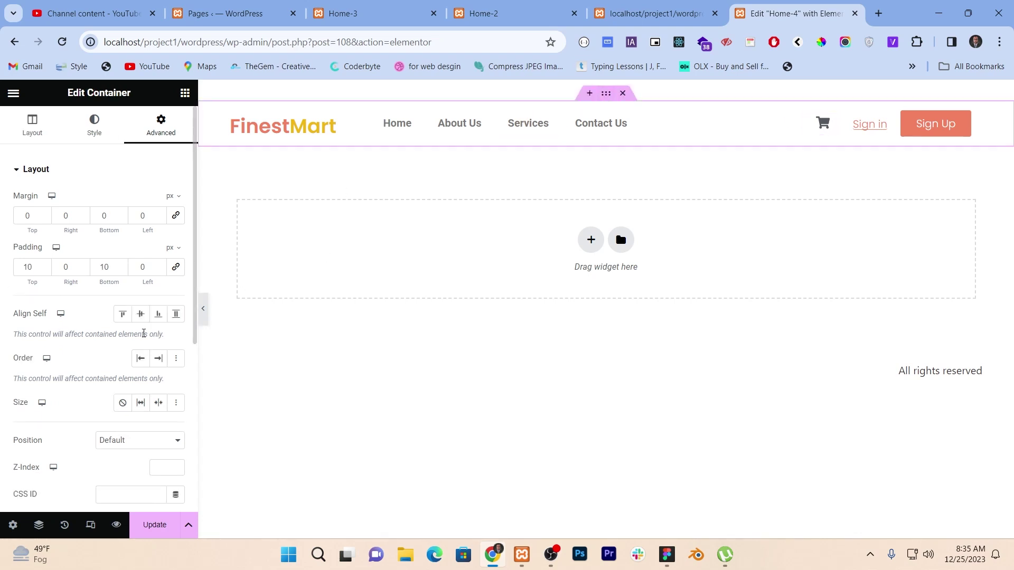
left_click(33, 125)
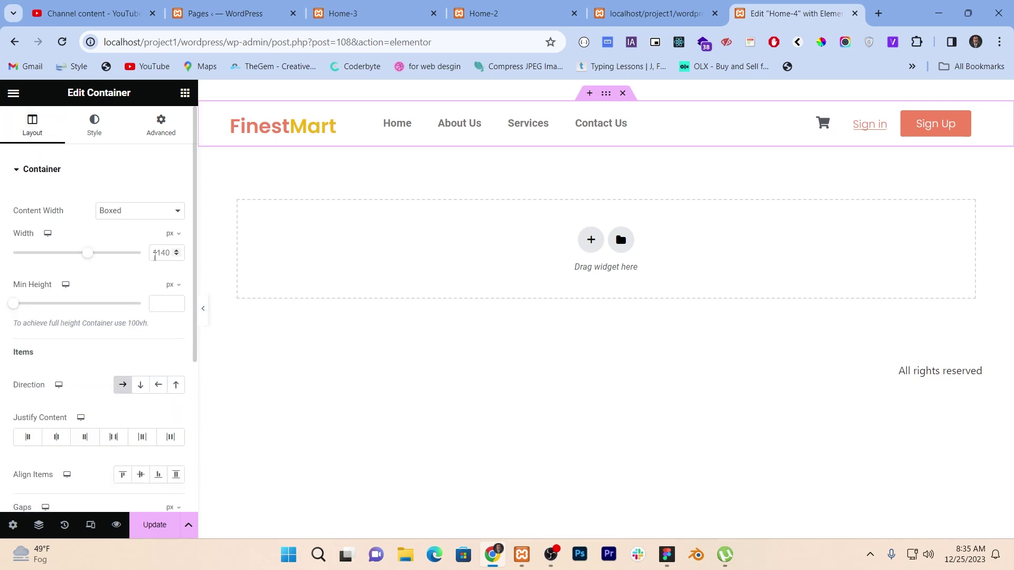
double_click(156, 253)
type("1200")
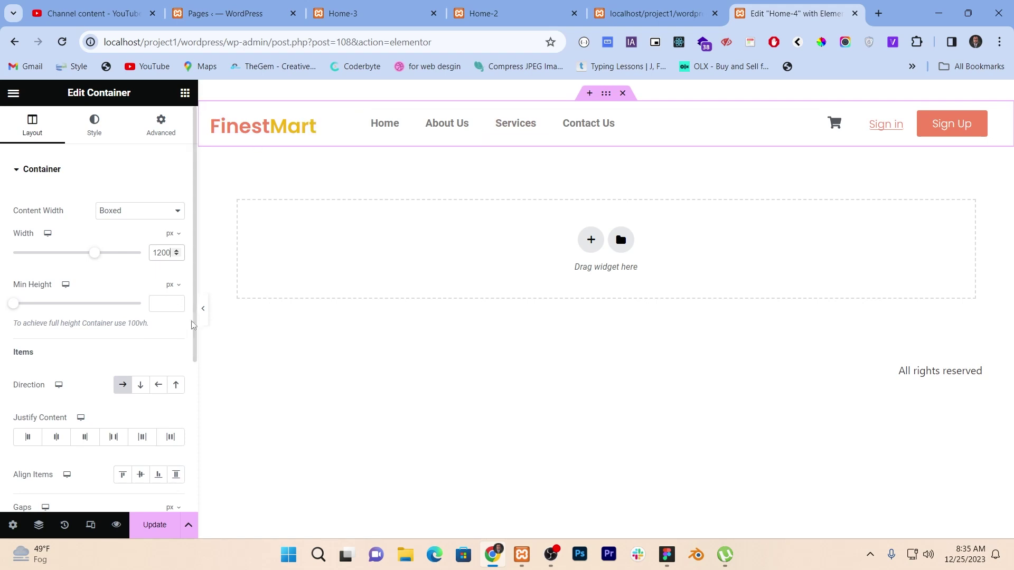
Preview the navbar, compare it with the Grocery Store design in Figma, and return to the Elementor editor.
left_click(205, 314)
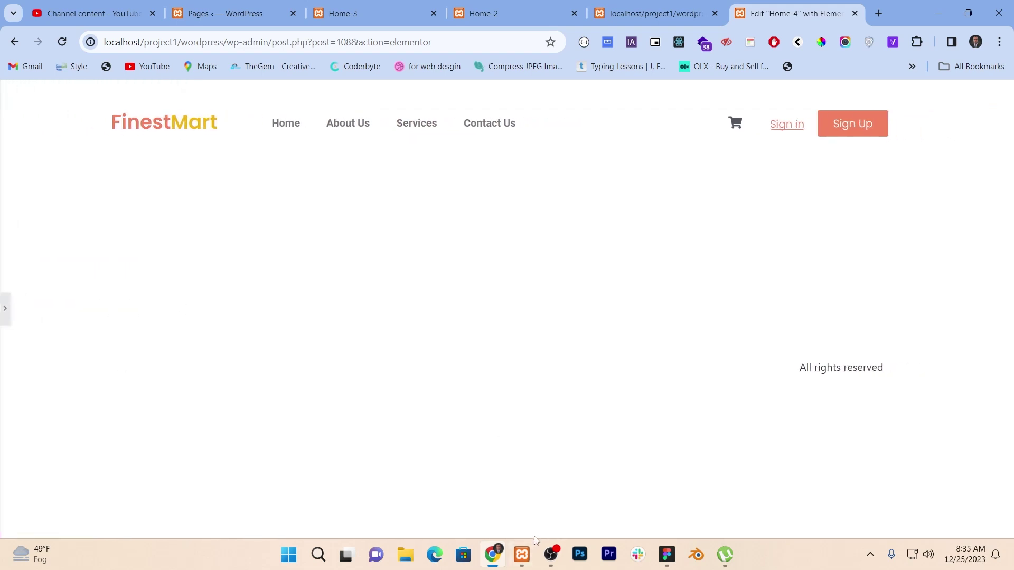
left_click(666, 552)
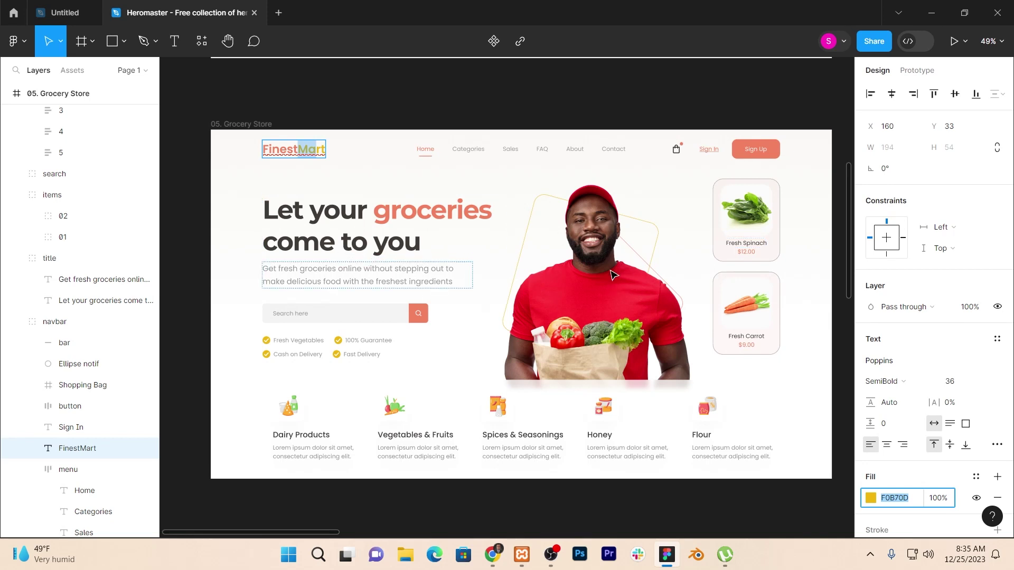
key("alt+Tab")
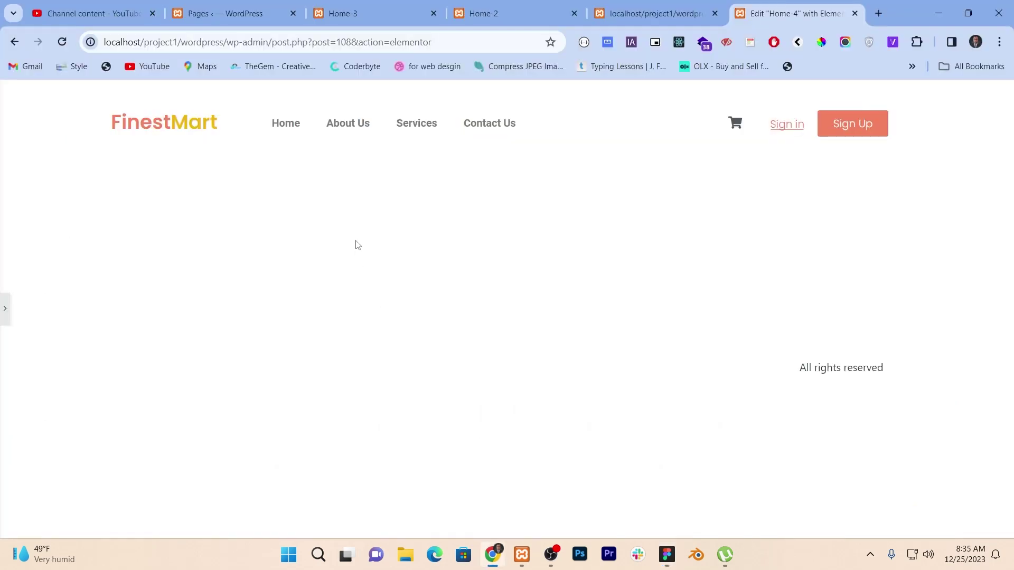
left_click(5, 310)
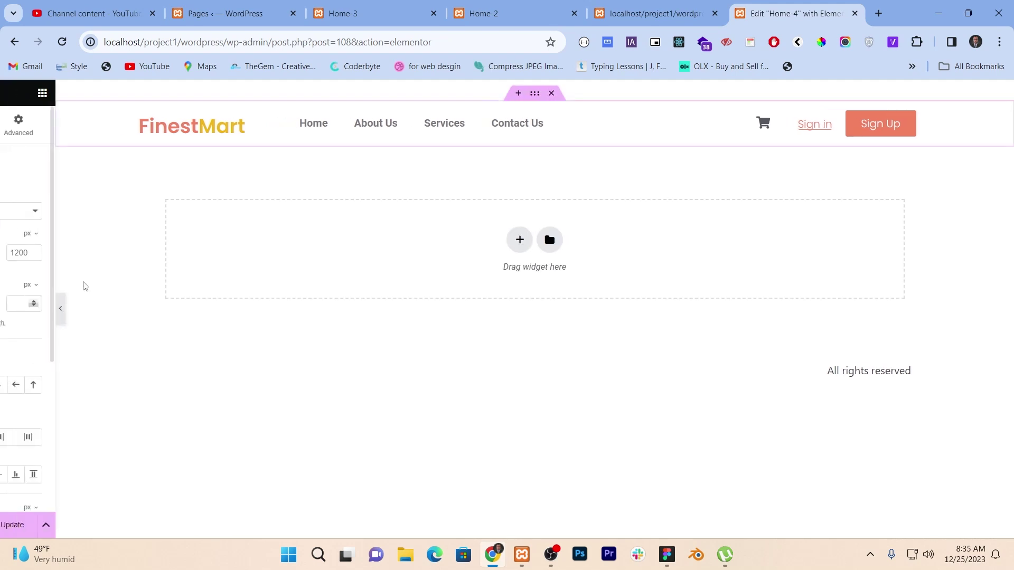
Set the navigation menu's typography to Poppins with weight 400 (Normal) and preview the navbar.
left_click(592, 247)
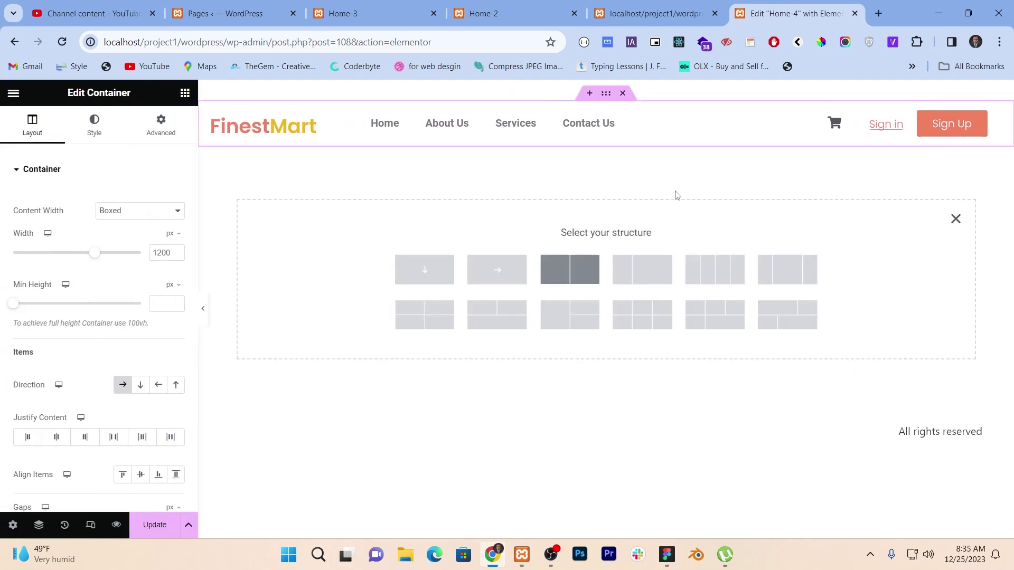
left_click(550, 123)
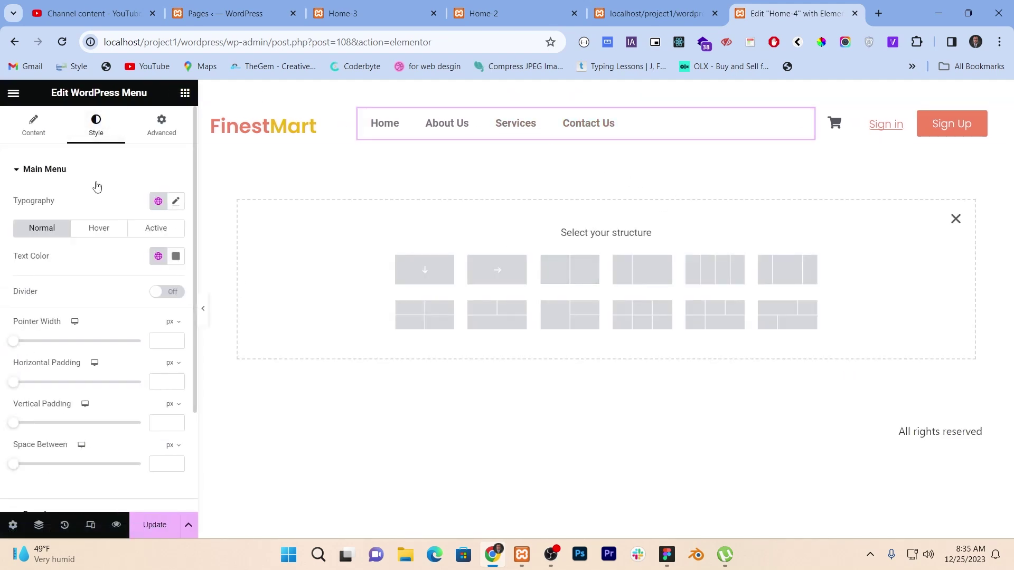
left_click(176, 201)
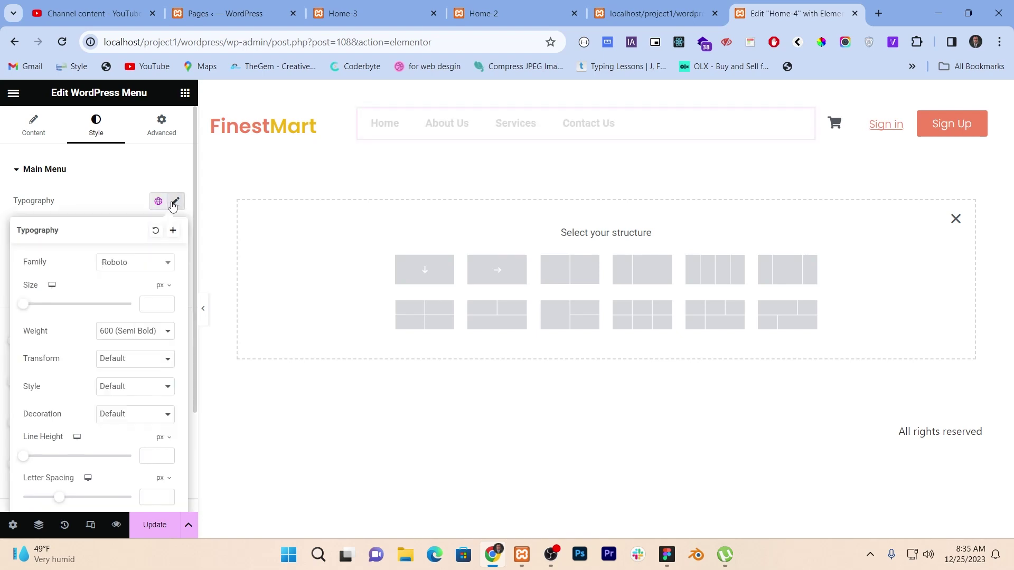
left_click(142, 262)
type("popp")
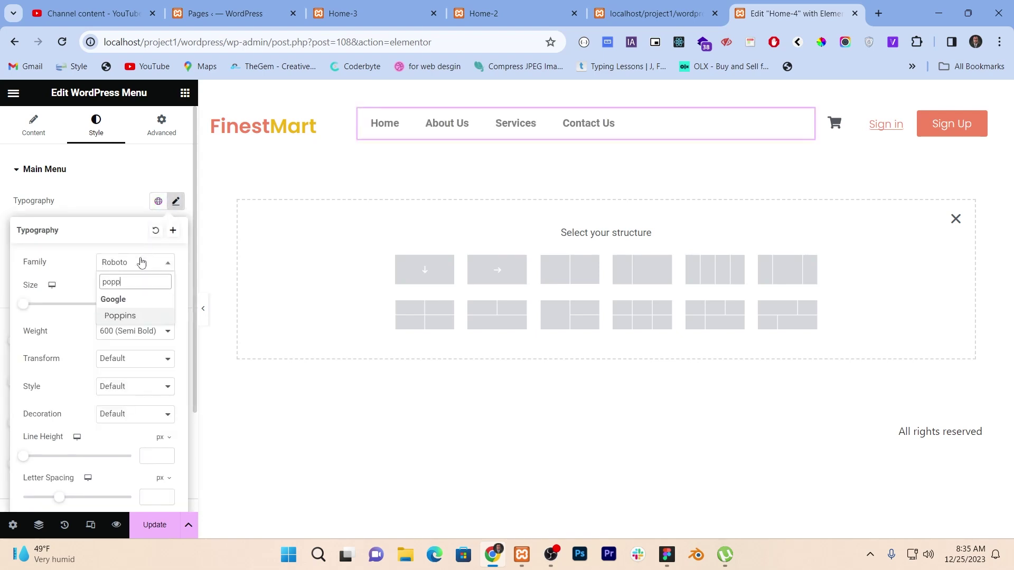
left_click(125, 316)
left_click(130, 333)
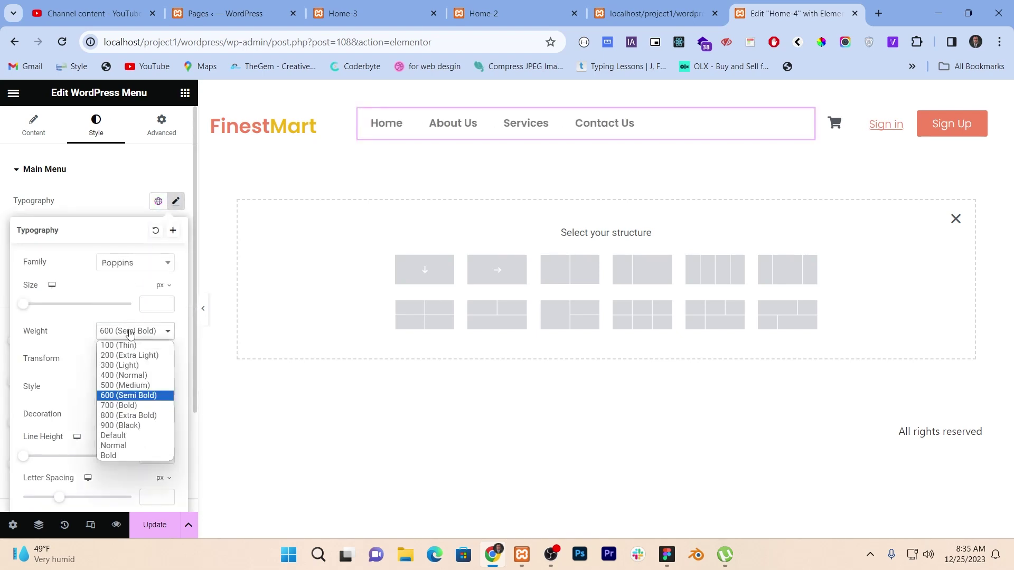
left_click(132, 377)
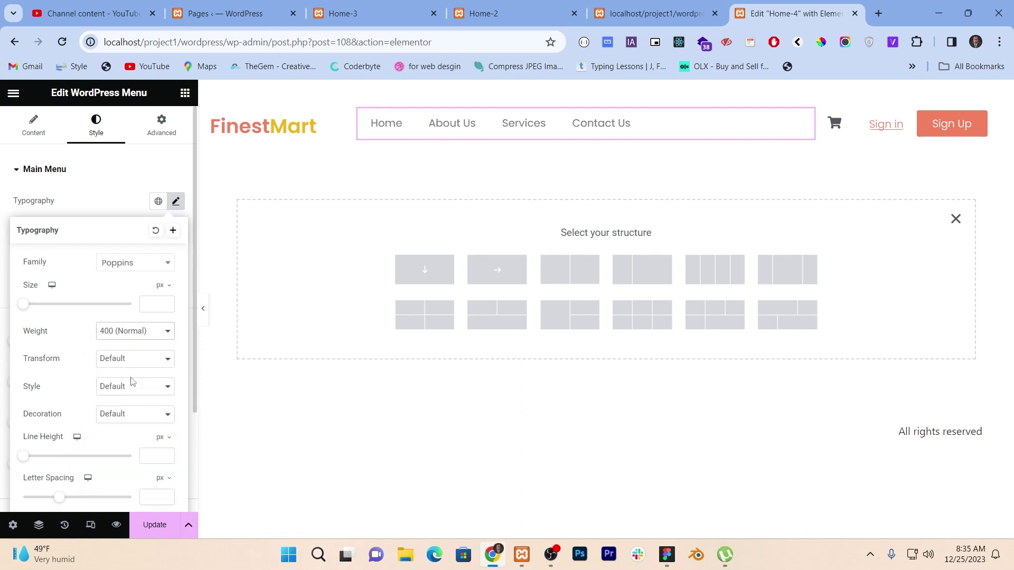
left_click(203, 309)
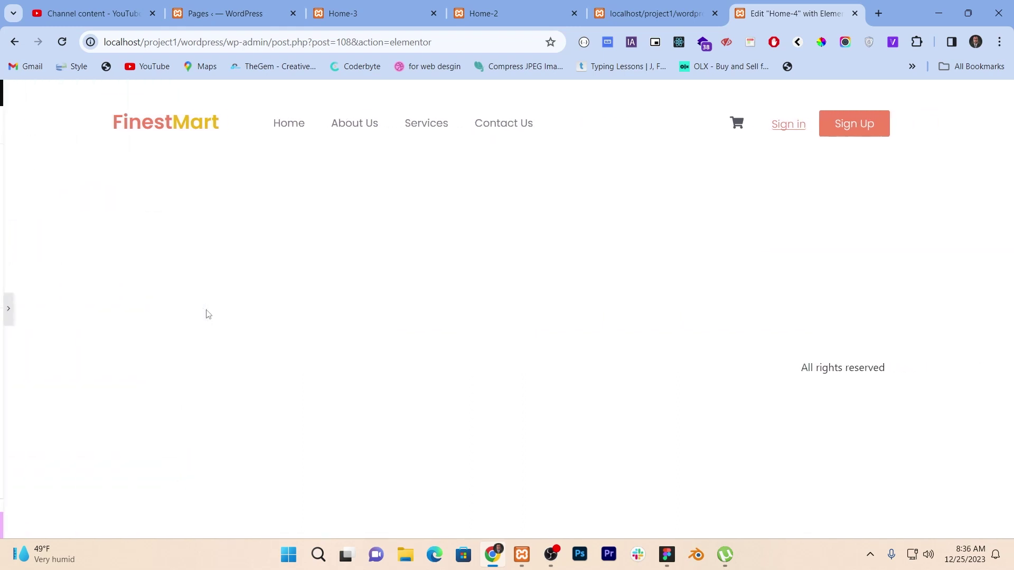
left_click(3, 305)
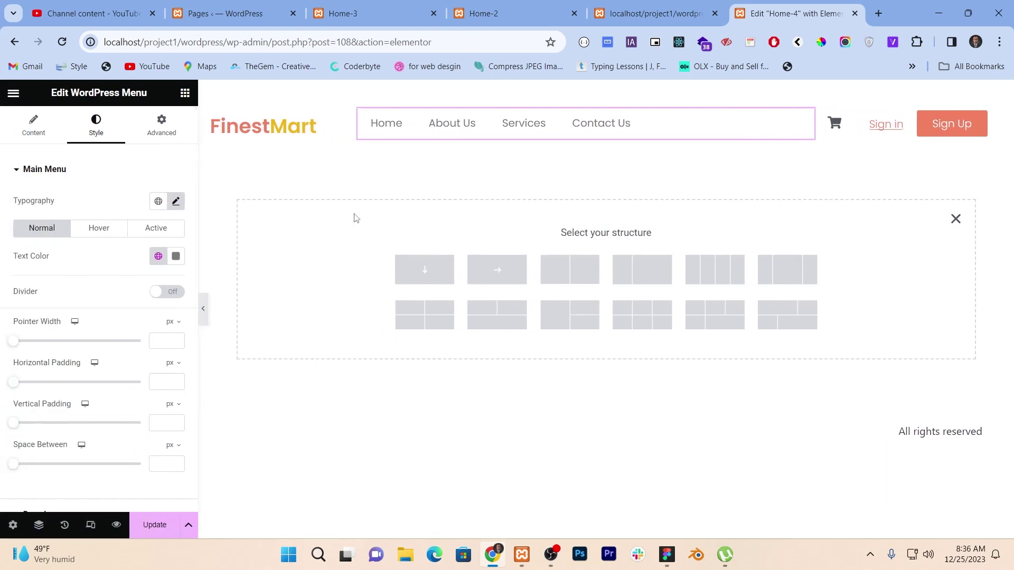
Center-align the navigation menu and preview the navbar.
left_click(33, 126)
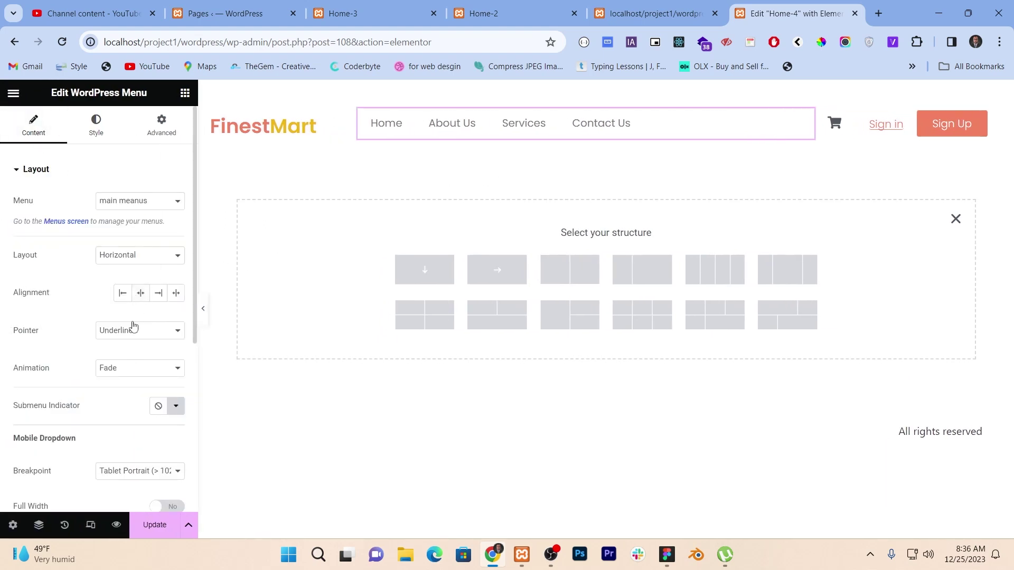
left_click(140, 299)
left_click(204, 310)
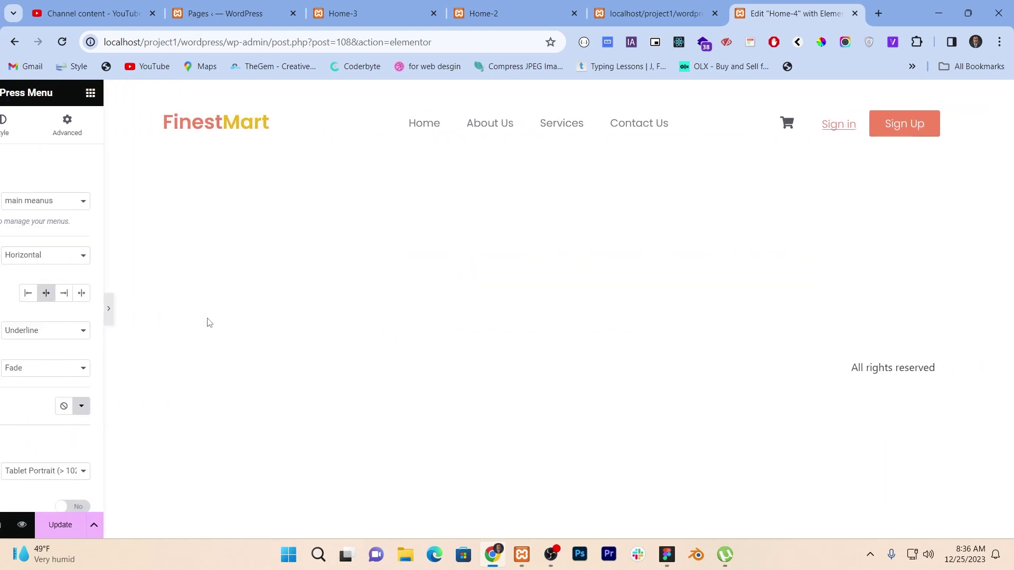
left_click(3, 312)
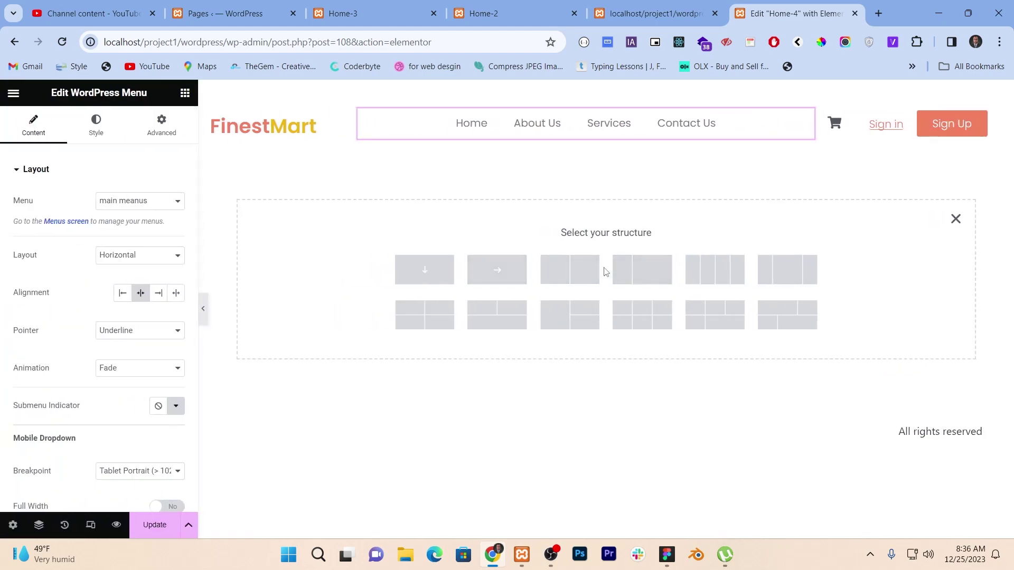
Check the hero layout in Figma and add a three-column container with a wide middle column below the navbar in Elementor.
key("alt+Tab")
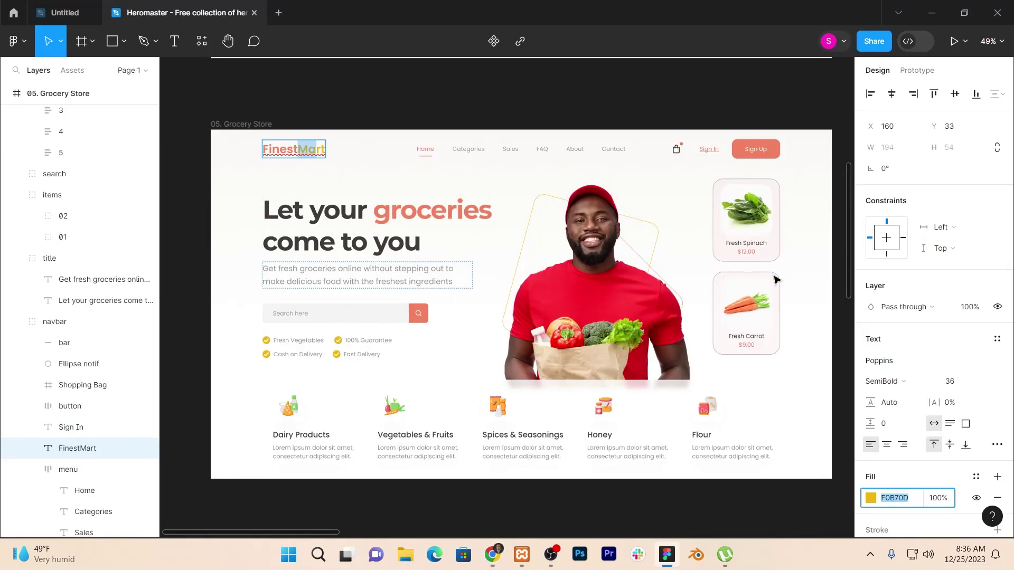
key("alt+Tab")
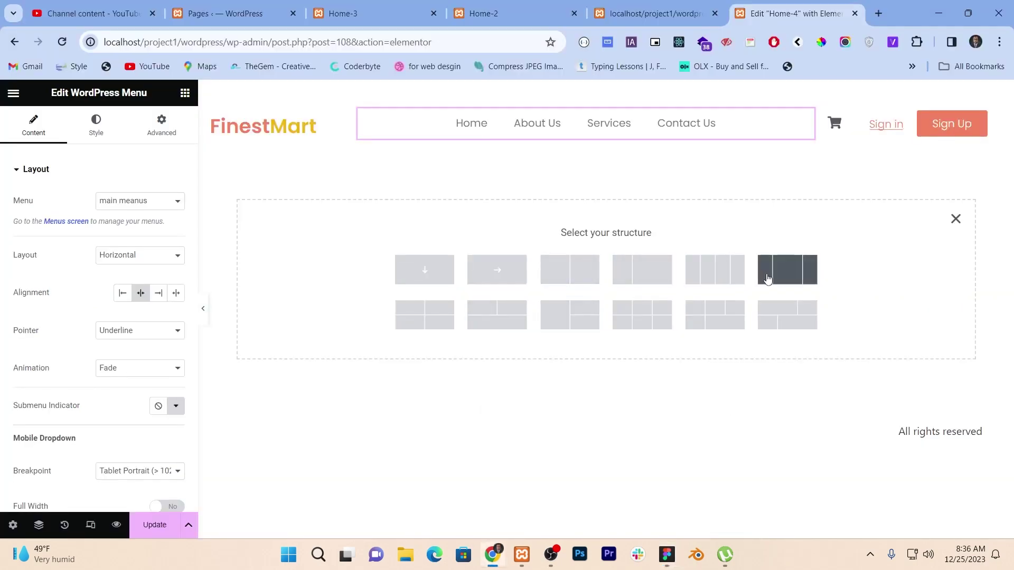
key("alt+Tab")
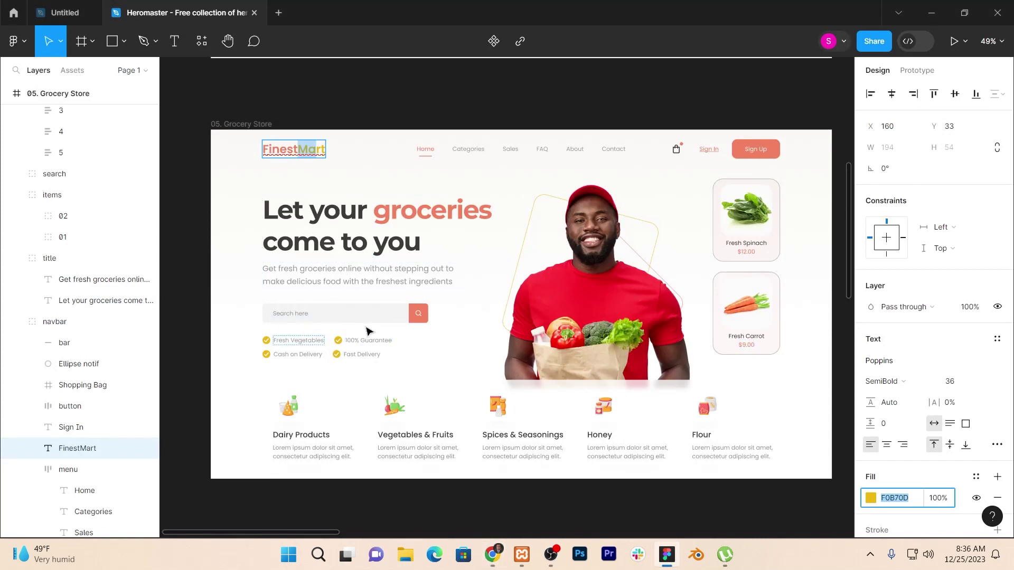
key("alt+Tab")
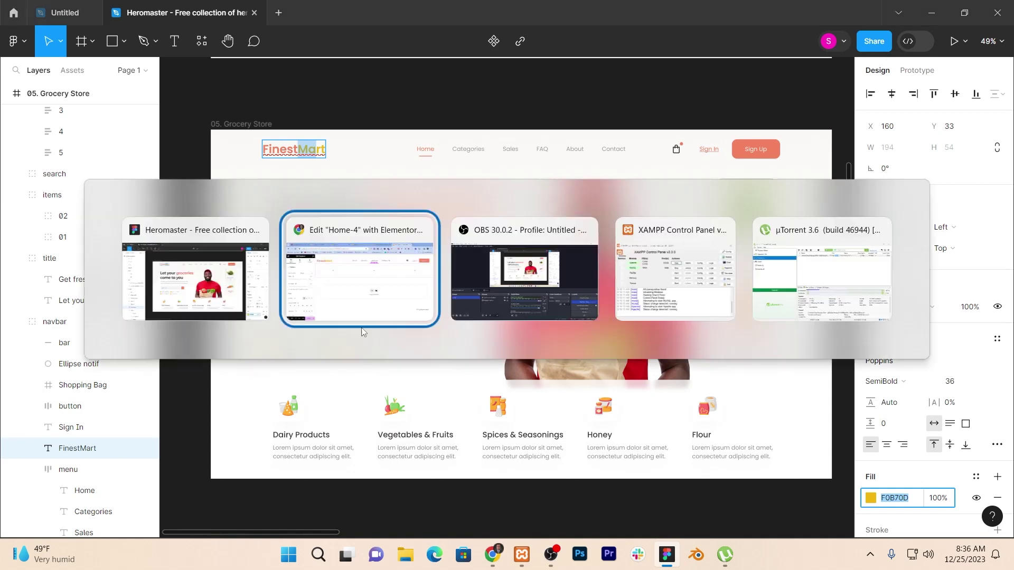
key("alt+Tab")
key("alt+Tab")
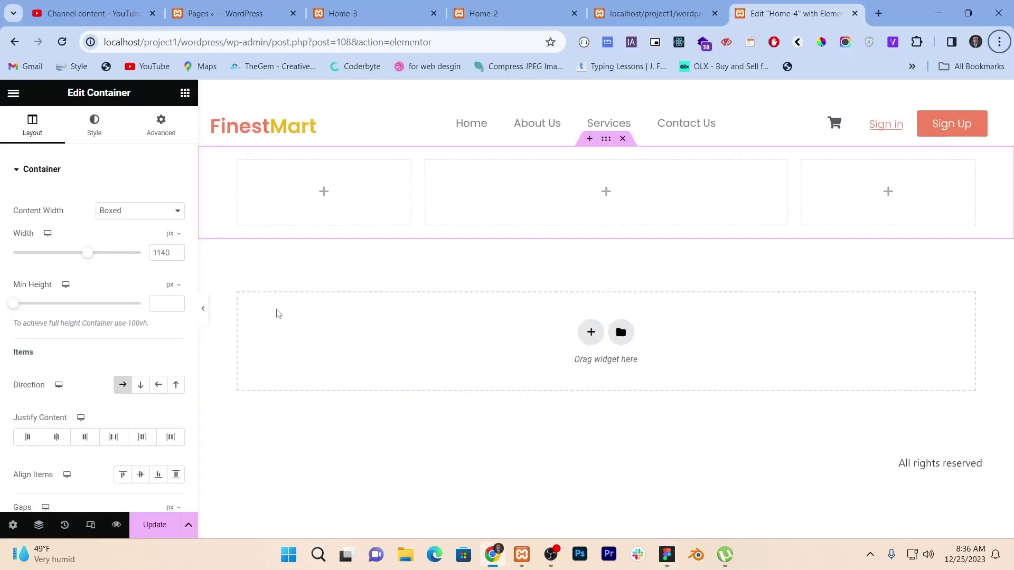
Add a Heading to the first column and replace its title with "Let your groceries come to you" copied from the Figma design.
left_click(185, 93)
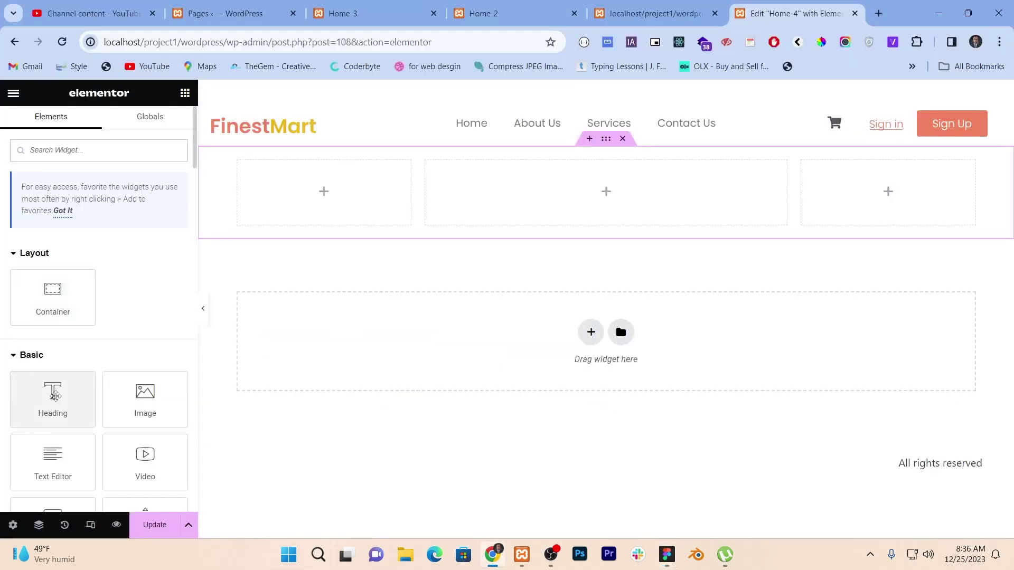
left_click_drag(80, 376, 329, 208)
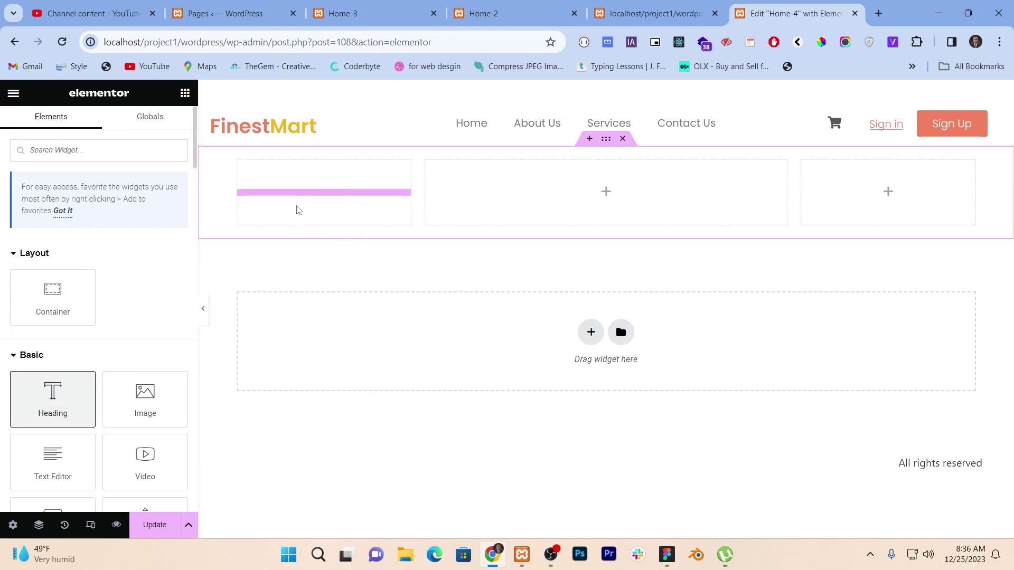
key("alt+Tab")
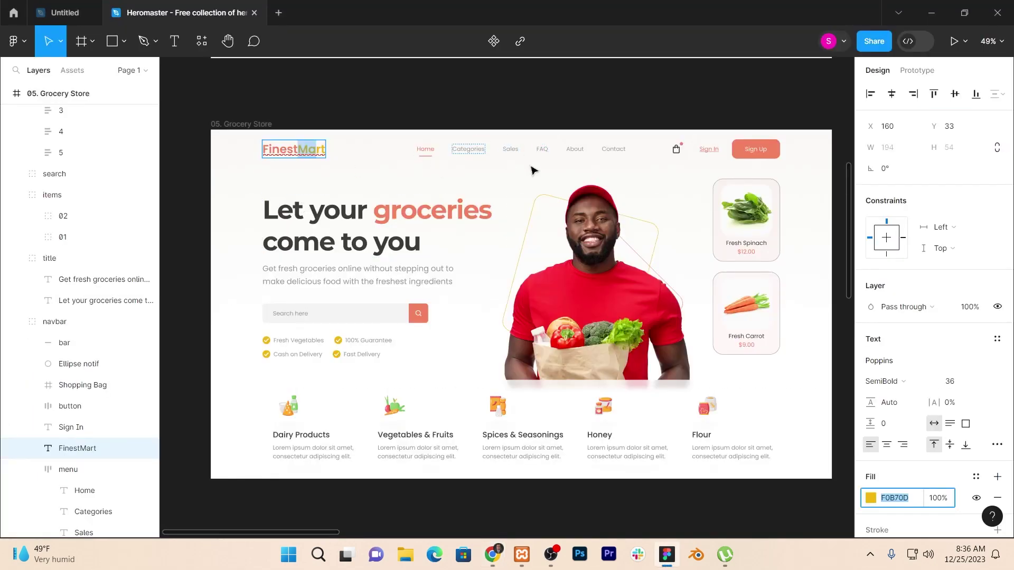
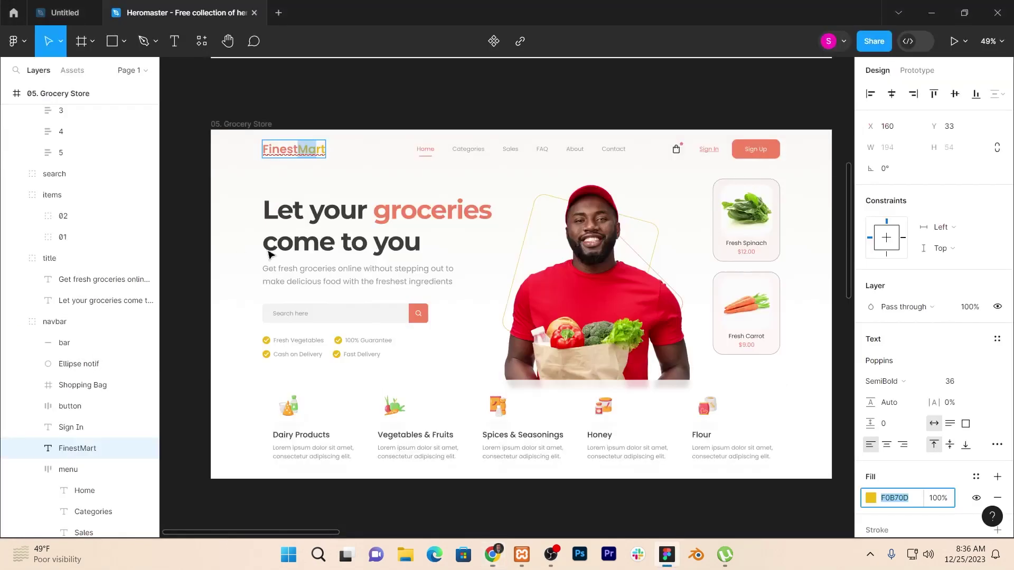
left_click(322, 228)
double_click(322, 229)
key("ctrl+c")
key("alt+Tab")
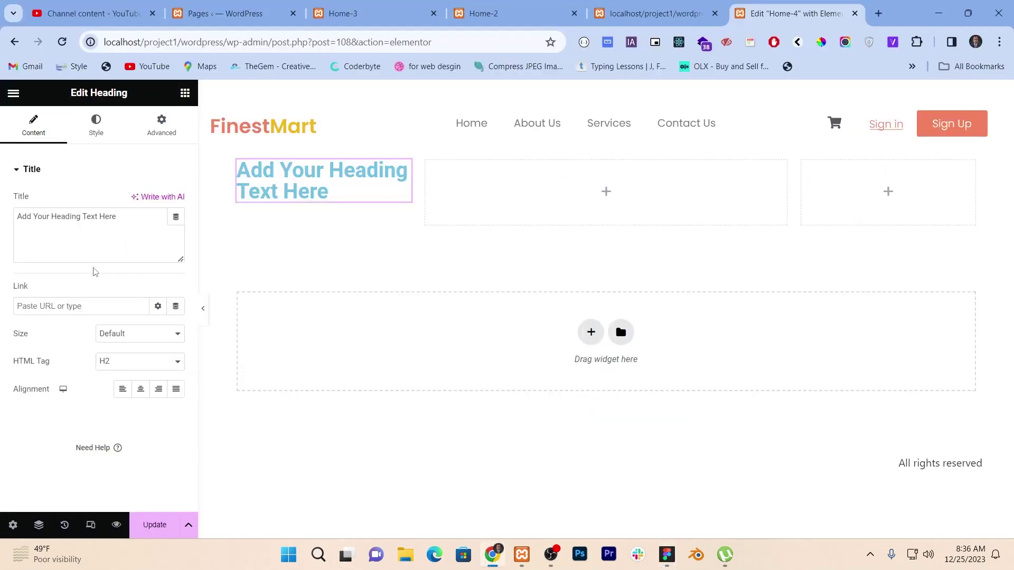
key("ctrl+a")
left_click(106, 249)
key("ctrl+a")
key("ctrl+v")
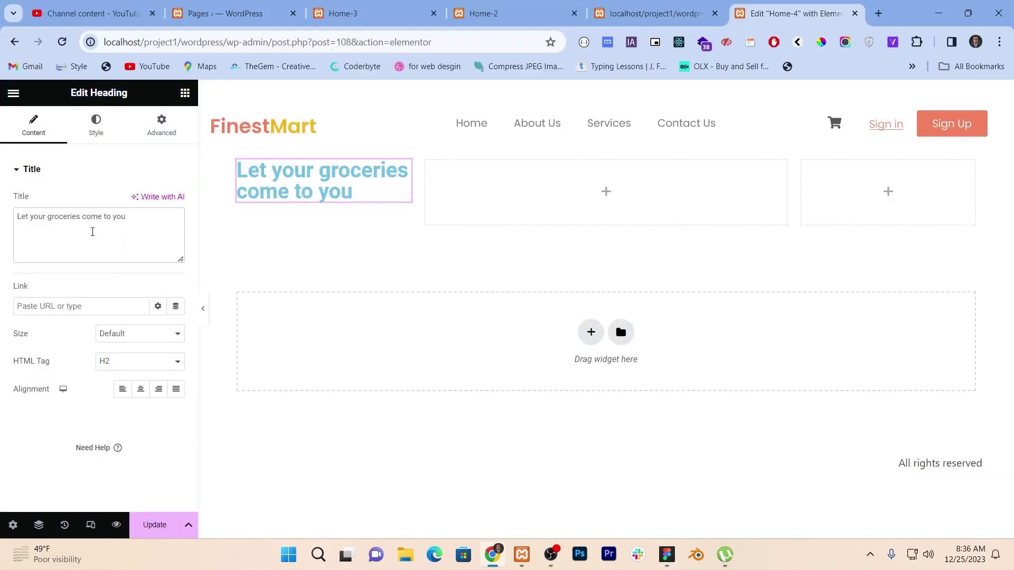
Set the heading's text color to the global color "text color".
left_click(96, 126)
left_click(159, 201)
scroll(73, 379, "down", 1)
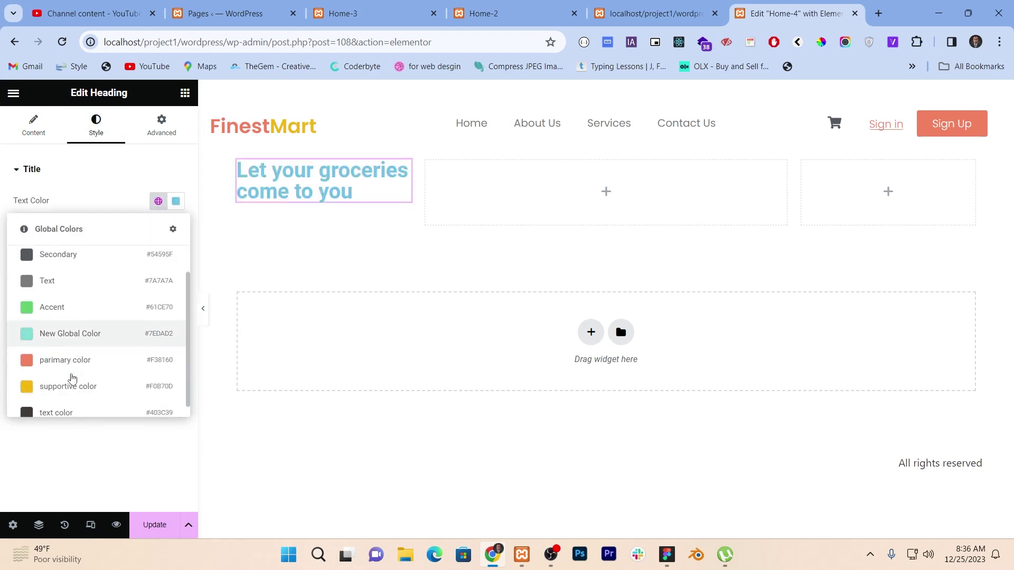
scroll(66, 359, "up", 2)
scroll(63, 370, "down", 2)
left_click(64, 404)
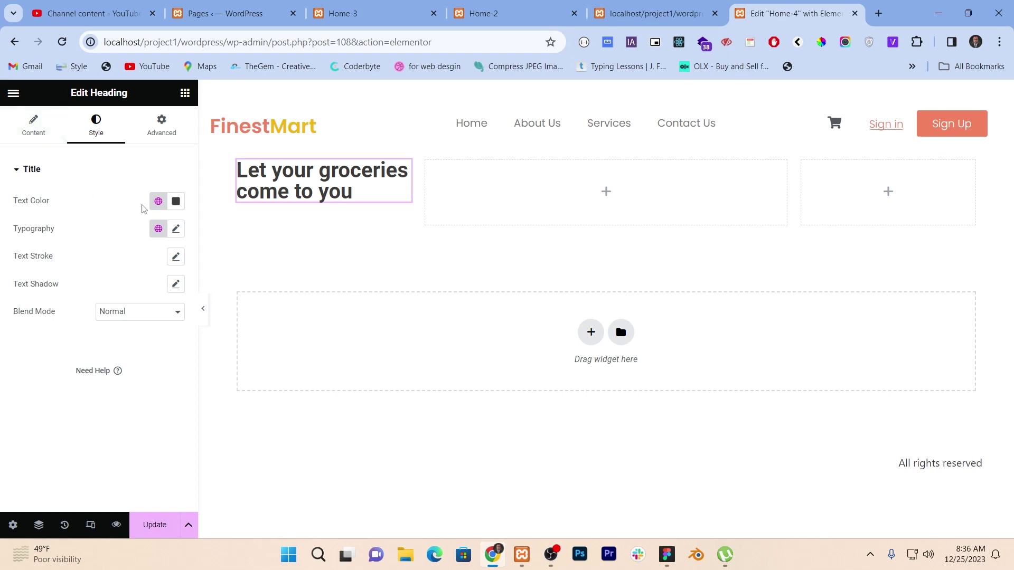
Check the headline's font in Figma and set the Elementor heading's font family to Montserrat.
key("alt+Tab")
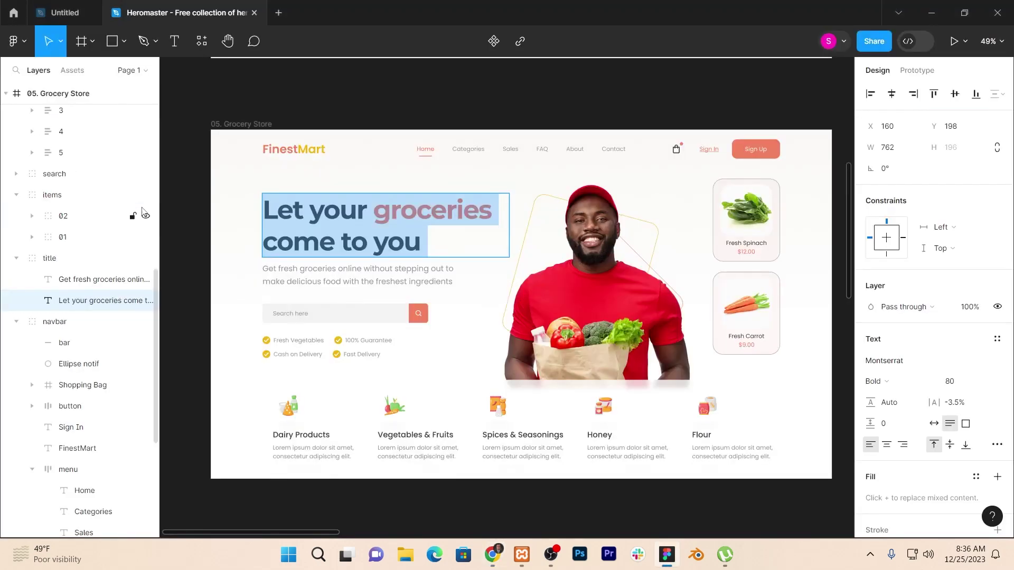
key("alt+Tab")
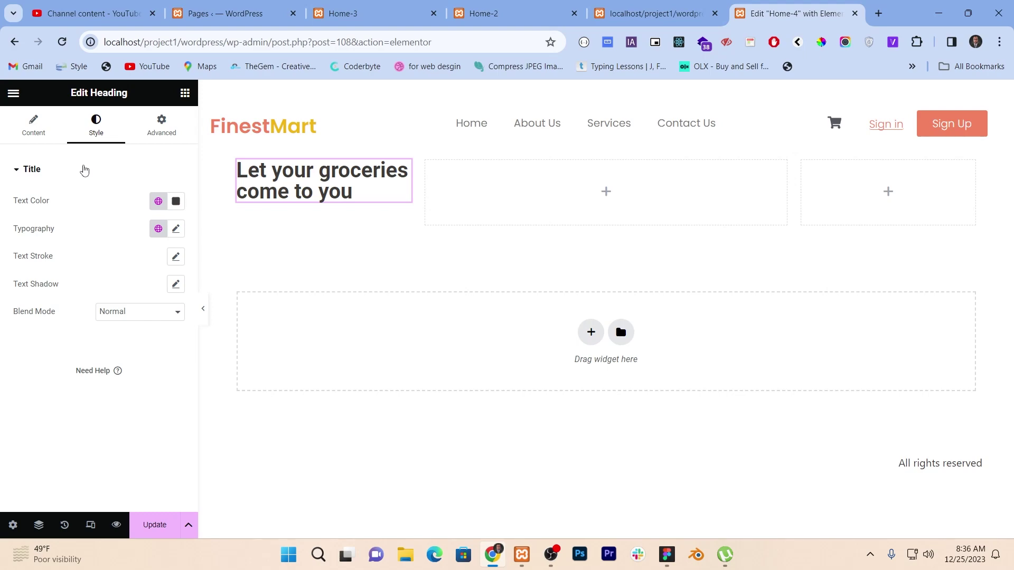
key("alt+Tab")
key("alt+Tab")
left_click(176, 229)
left_click(138, 295)
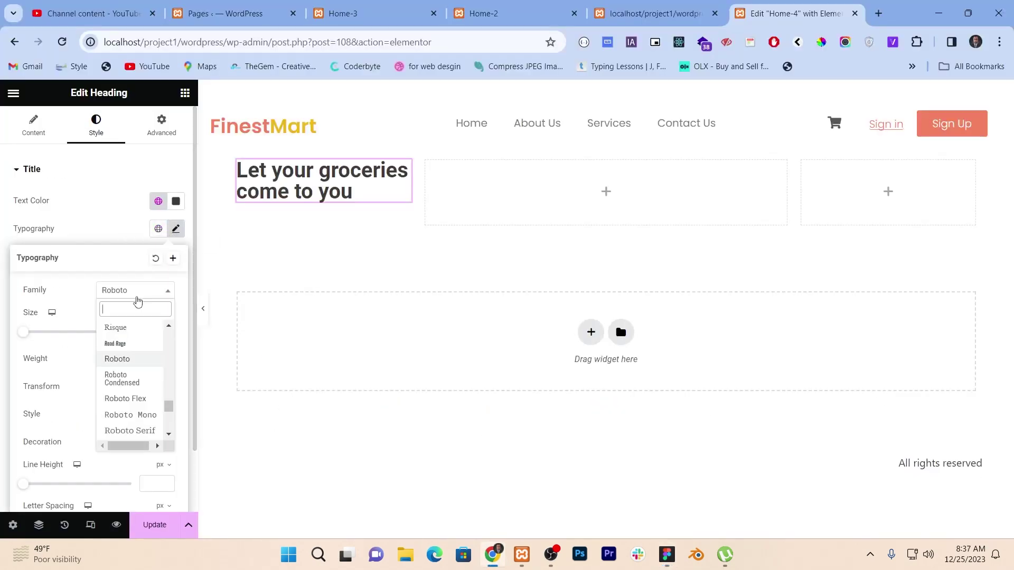
type("m")
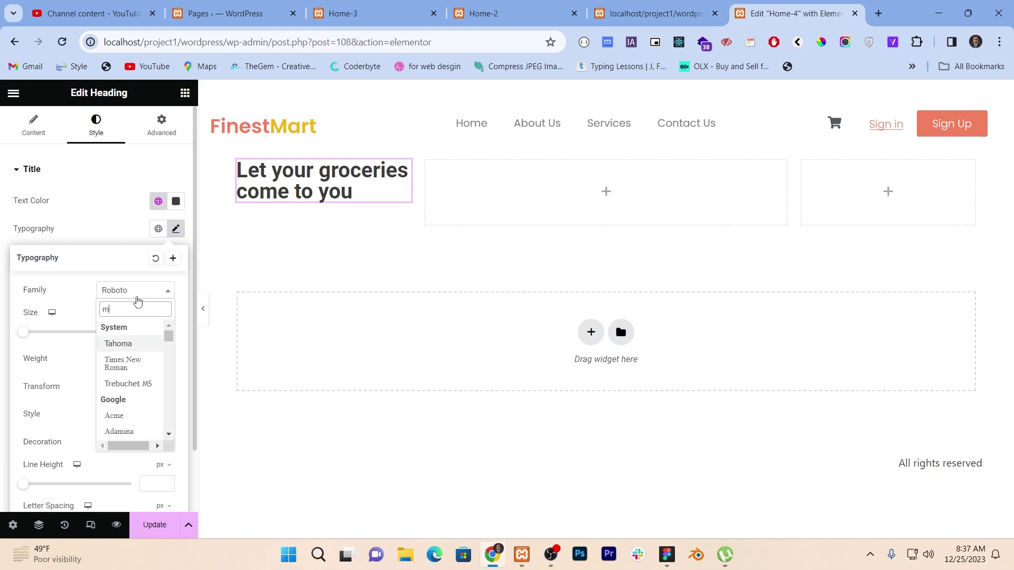
type("onts")
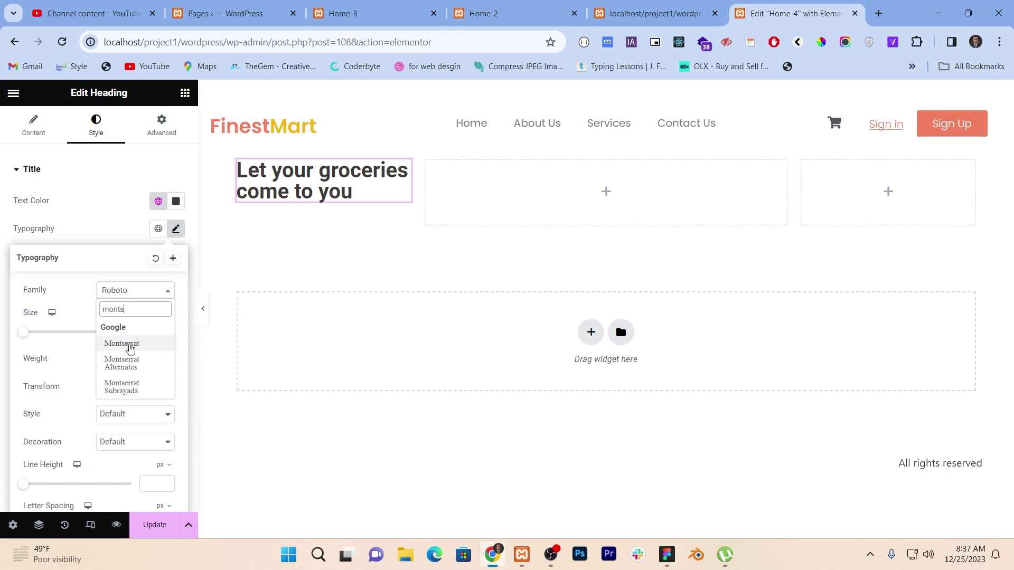
left_click(122, 344)
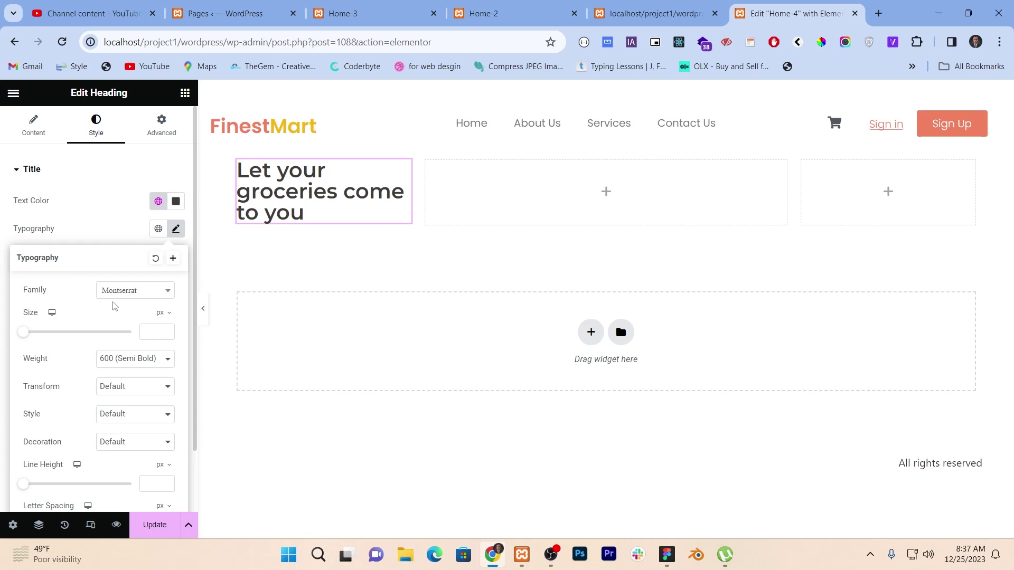
Set the heading's size to 34 px, then widen the first column and narrow the middle column.
left_click_drag(24, 333, 41, 341)
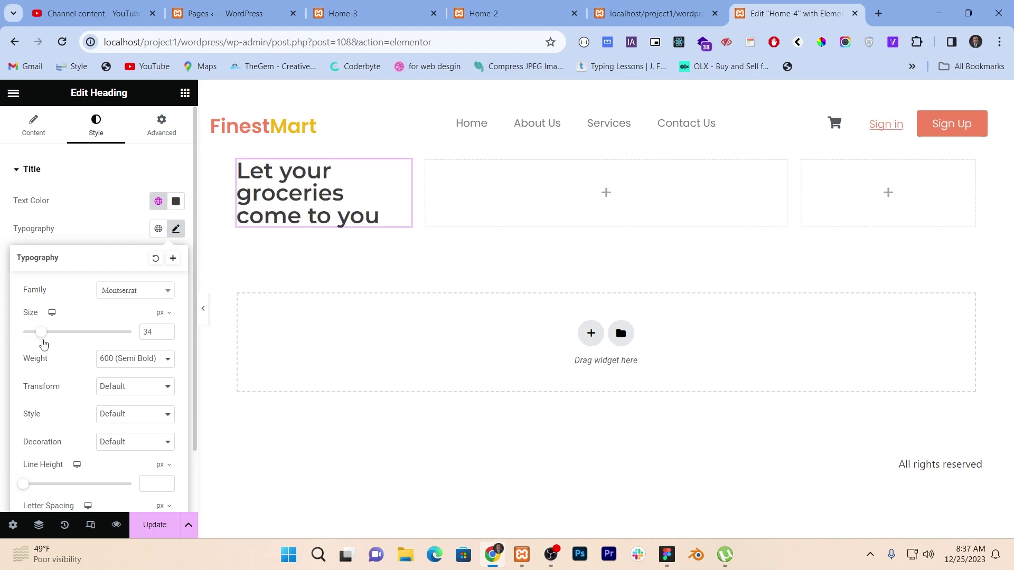
left_click_drag(420, 203, 511, 203)
left_click_drag(827, 204, 755, 204)
Try a heading size of 55 px, compare it with the Figma headline and preview the page.
left_click(264, 182)
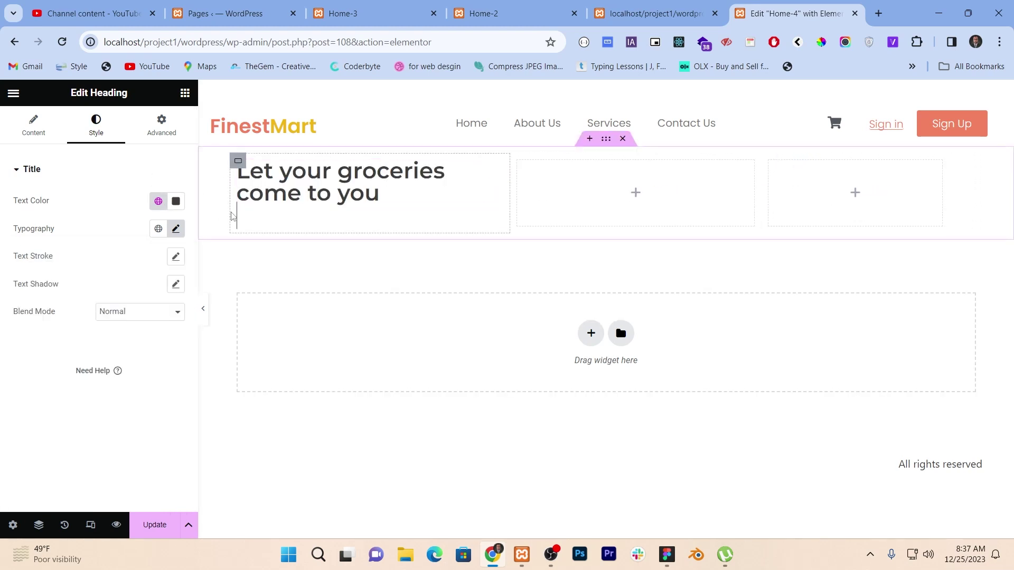
left_click(176, 229)
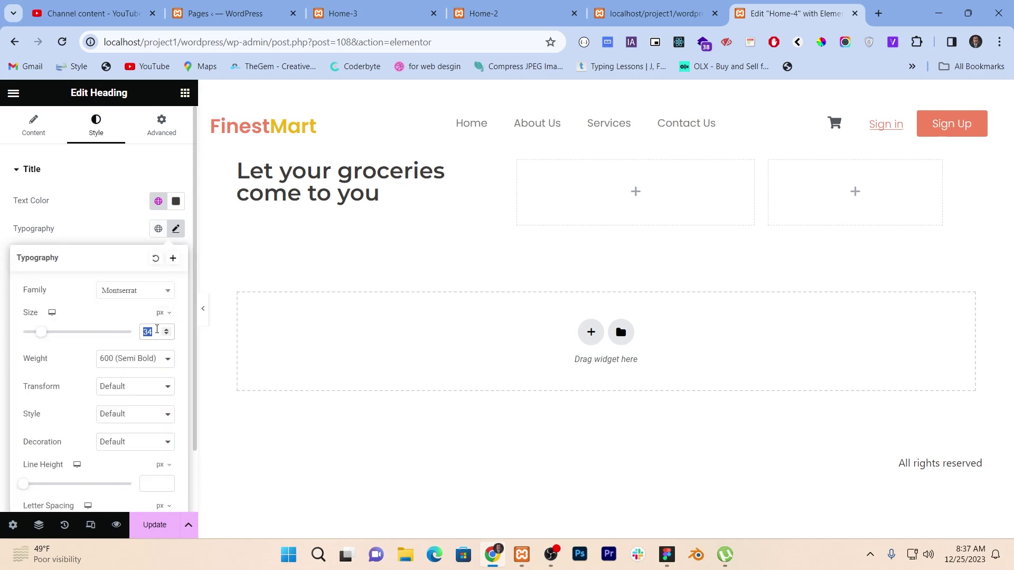
type("55")
key("alt+Tab")
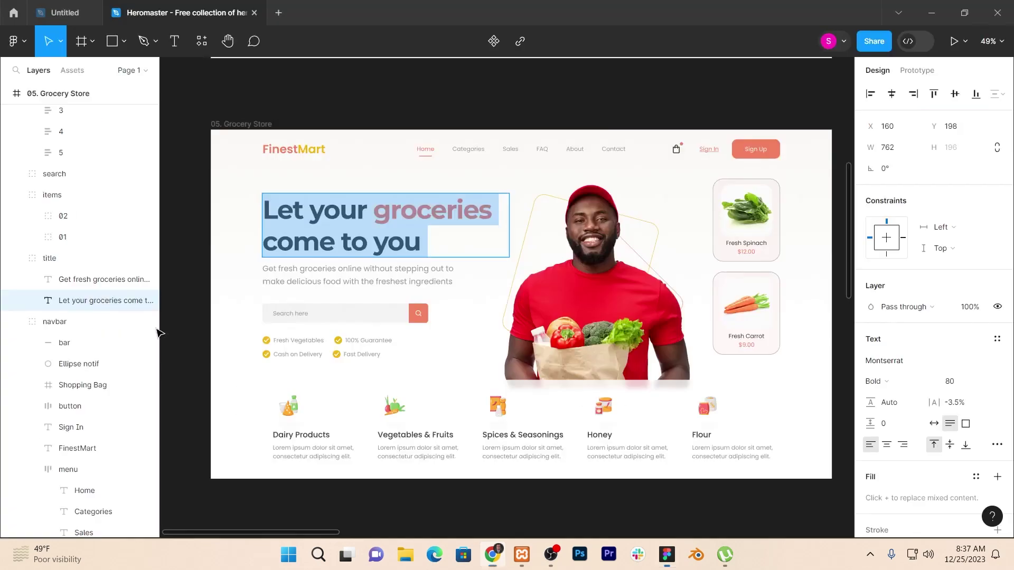
key("alt+Tab")
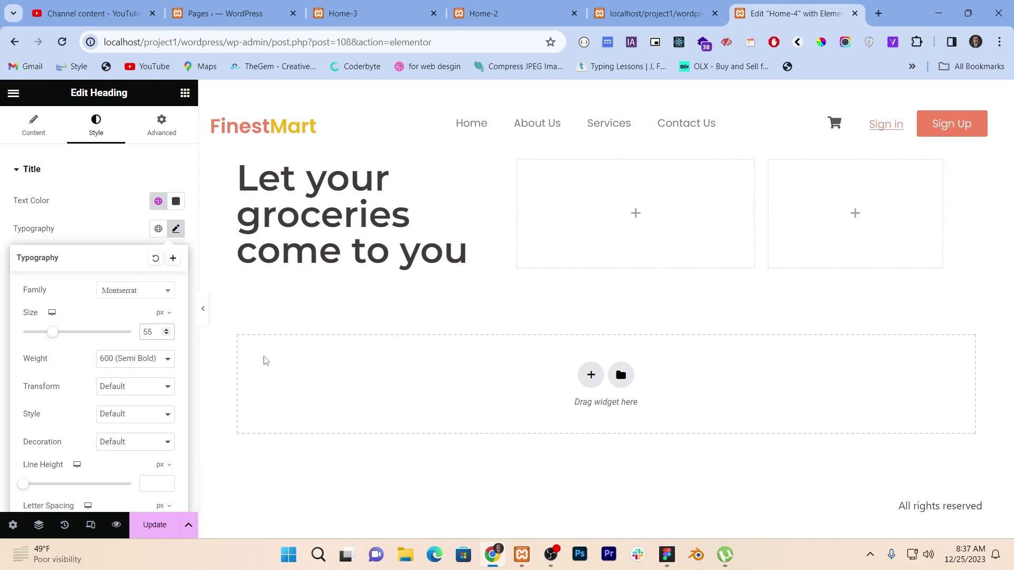
left_click(204, 311)
left_click(203, 312)
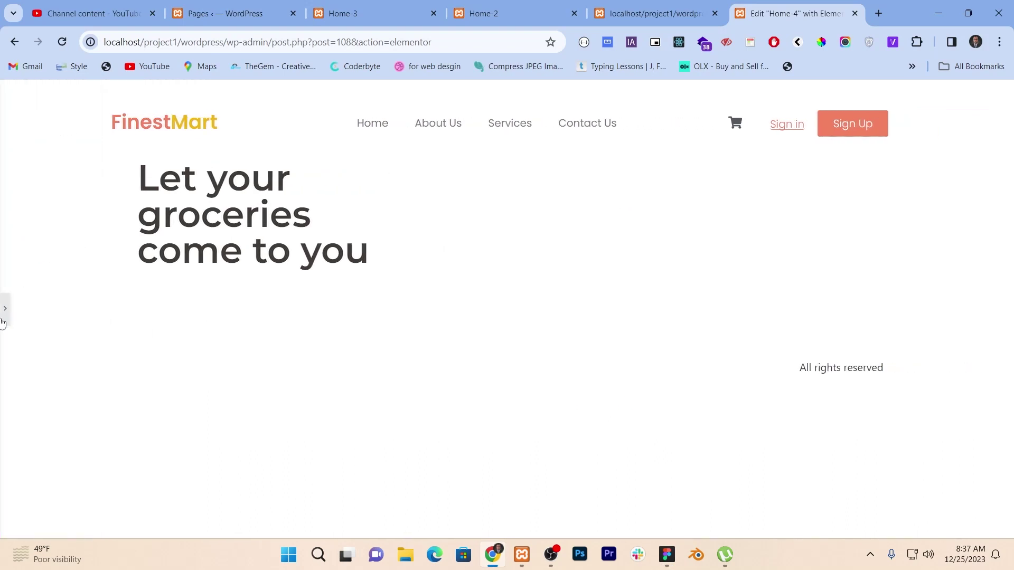
left_click(3, 318)
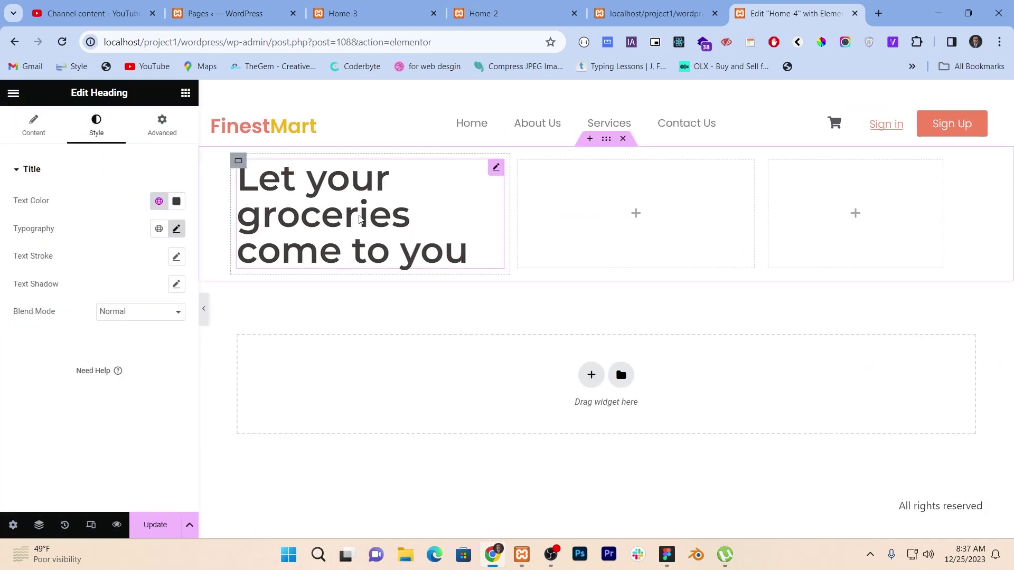
Set the heading's size to 42 px and its weight to 700 (Bold), comparing it with the Figma headline.
left_click(177, 229)
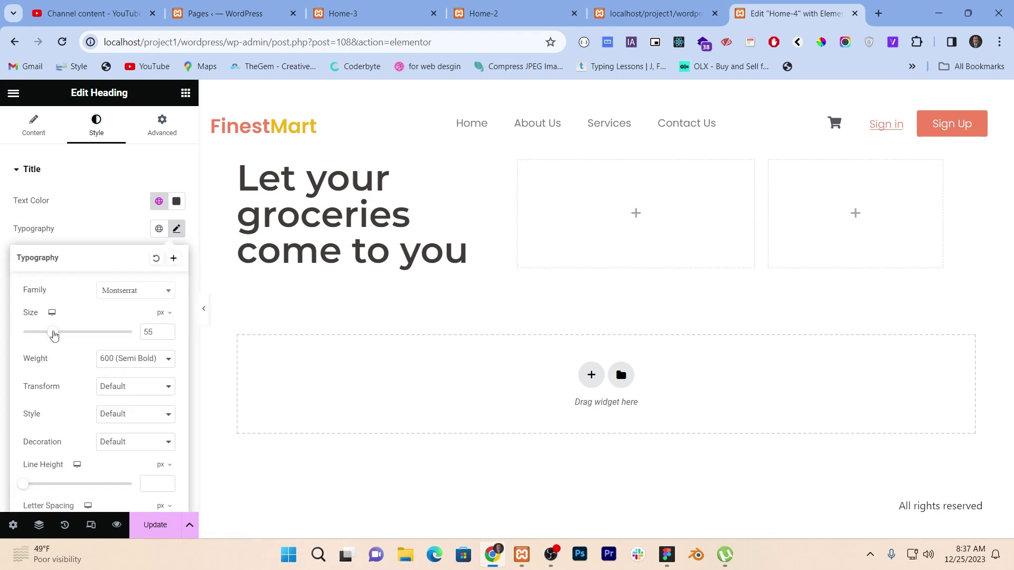
left_click_drag(54, 335, 43, 335)
key("alt+Tab")
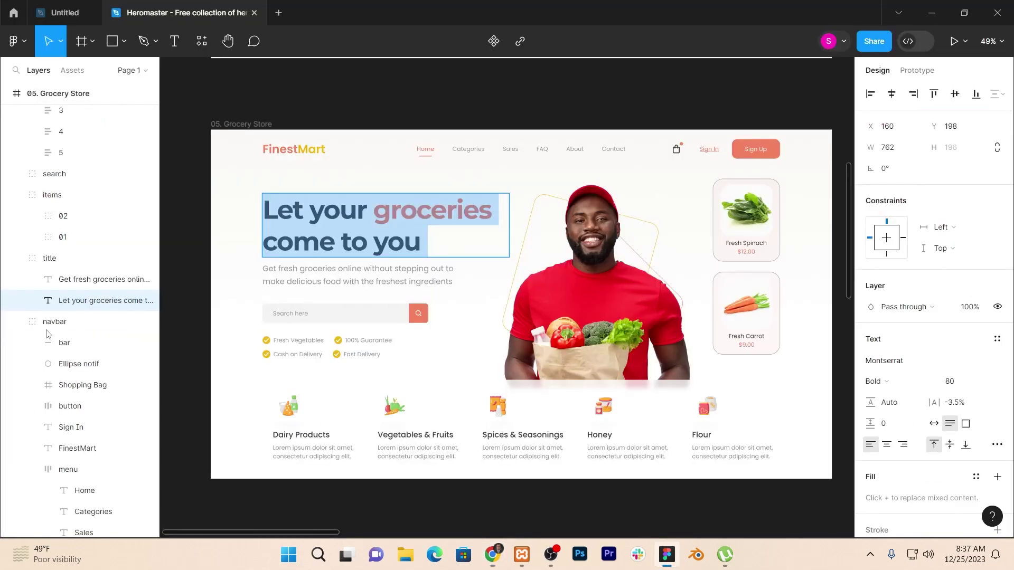
key("alt+Tab")
left_click(135, 359)
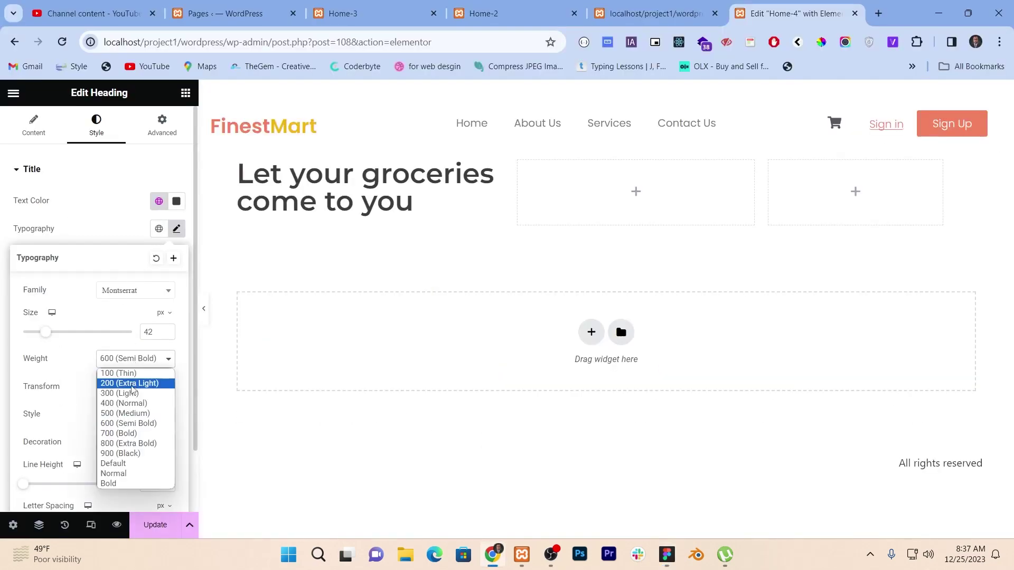
left_click(136, 442)
key("alt+Tab")
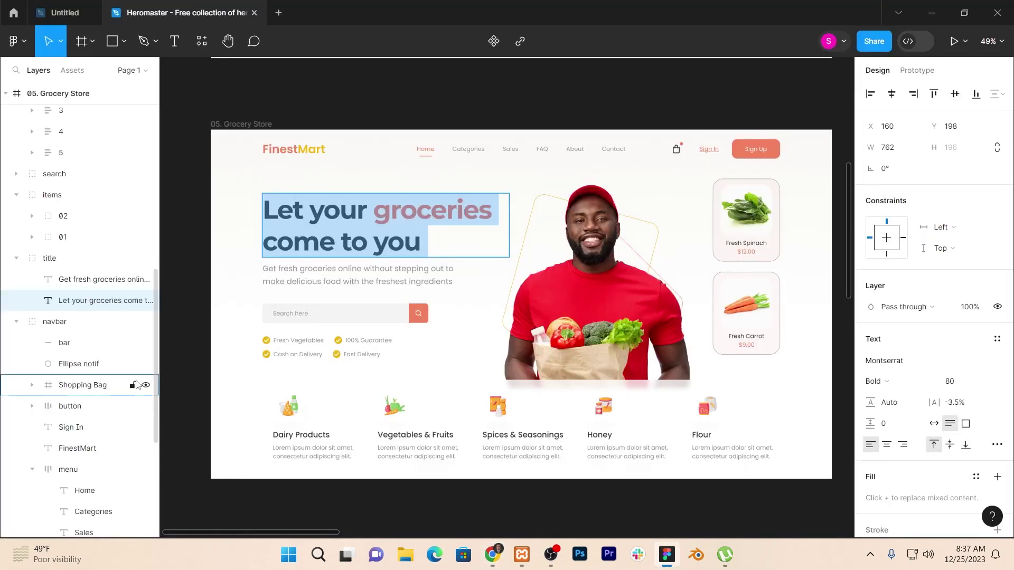
key("alt+Tab")
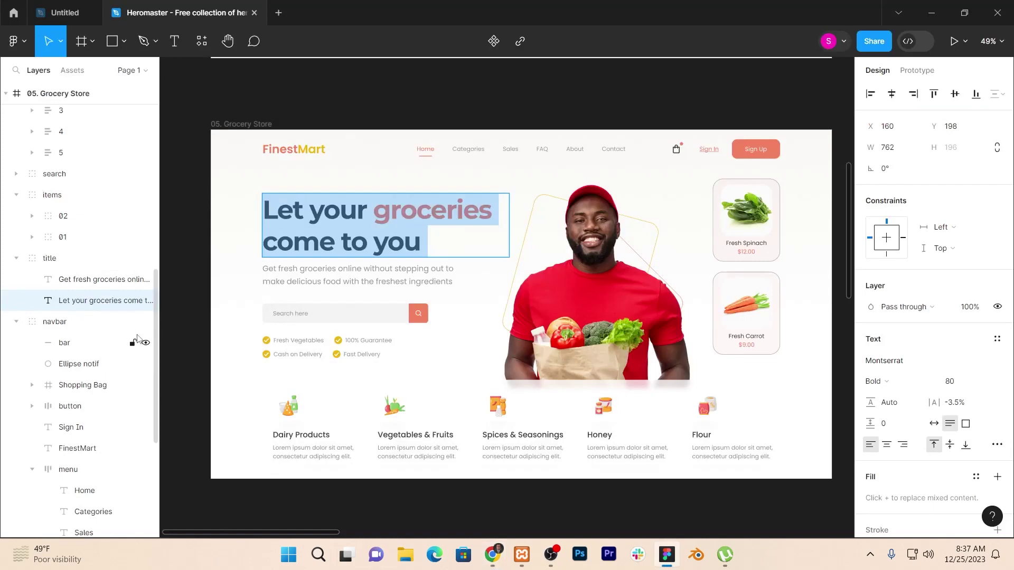
key("alt+Tab")
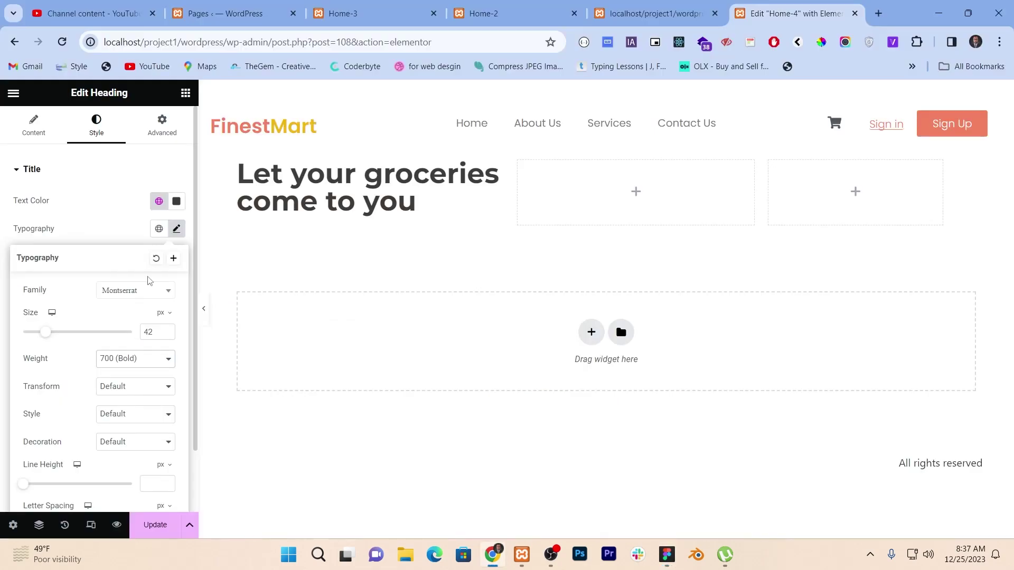
Wrap the word "groceries" in the heading's title text with <span> and </span> tags.
left_click(34, 126)
key("alt+Tab")
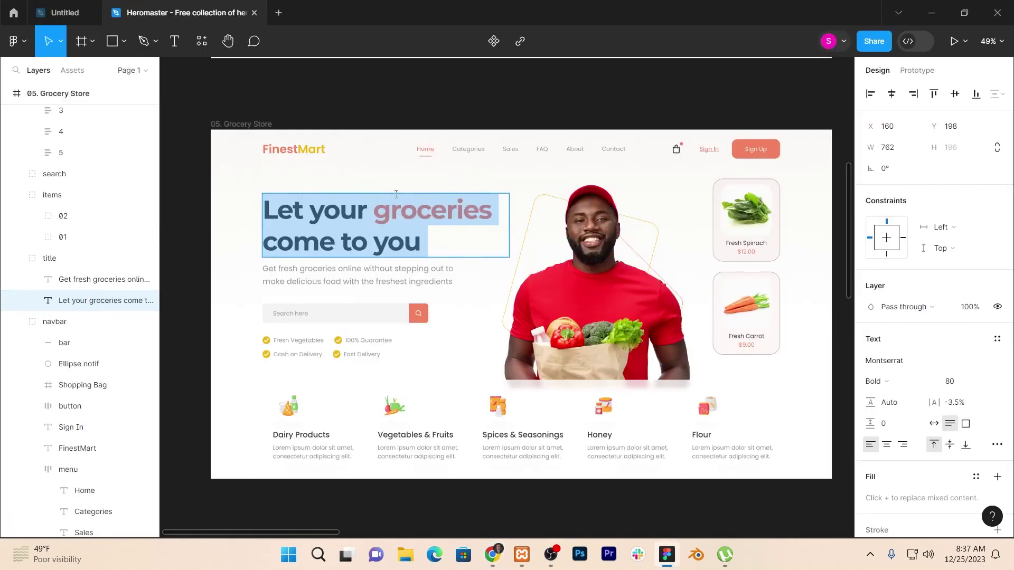
key("alt+Tab")
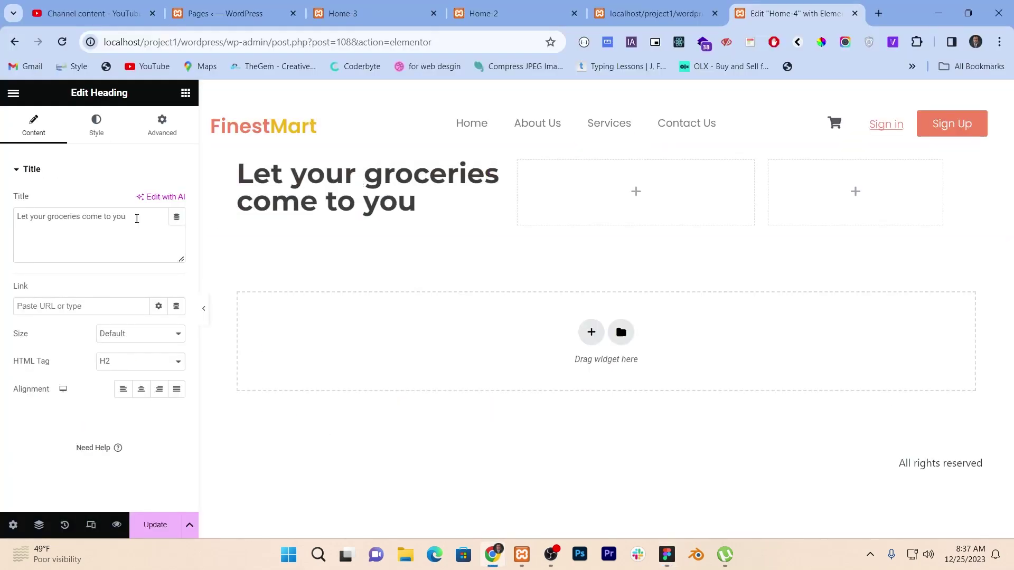
left_click(47, 218)
type("<spa")
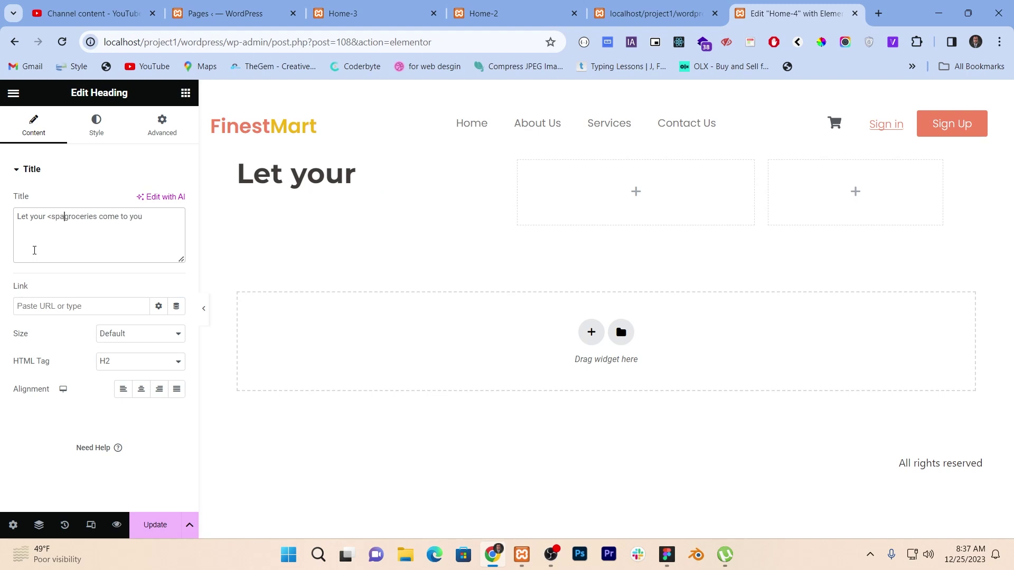
type("n>groceries")
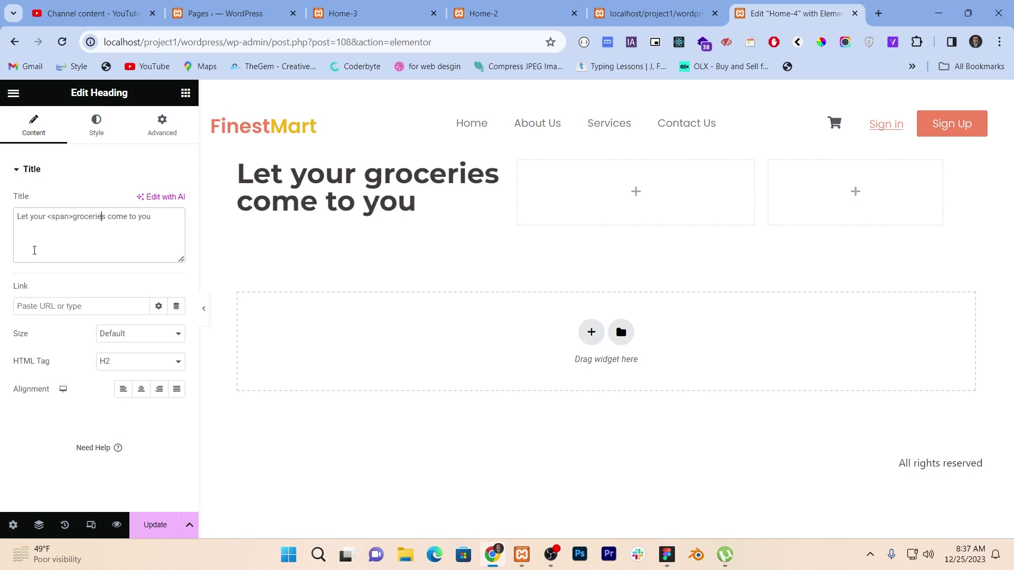
type(" </sa")
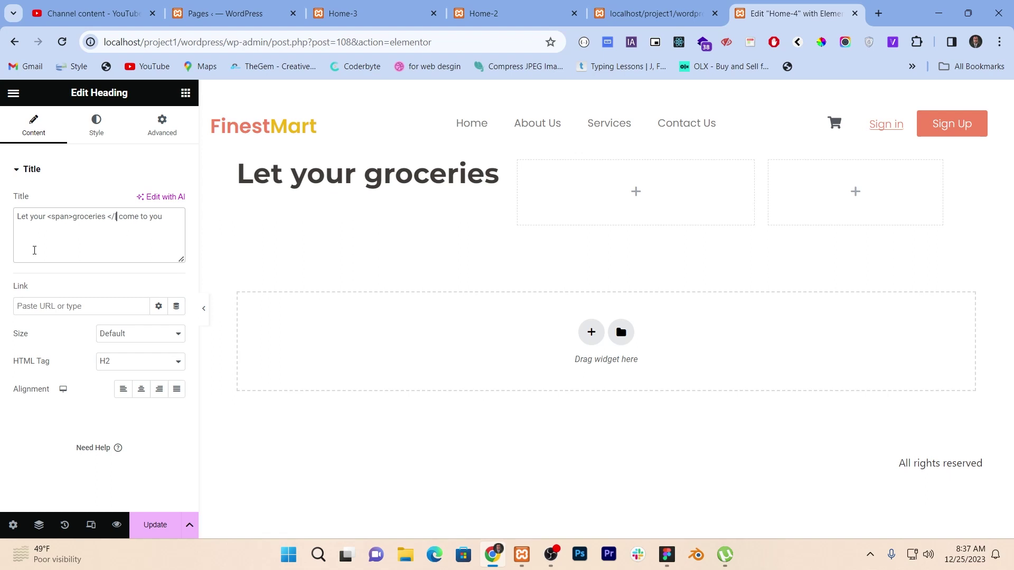
key("BackSpace")
type("pan>")
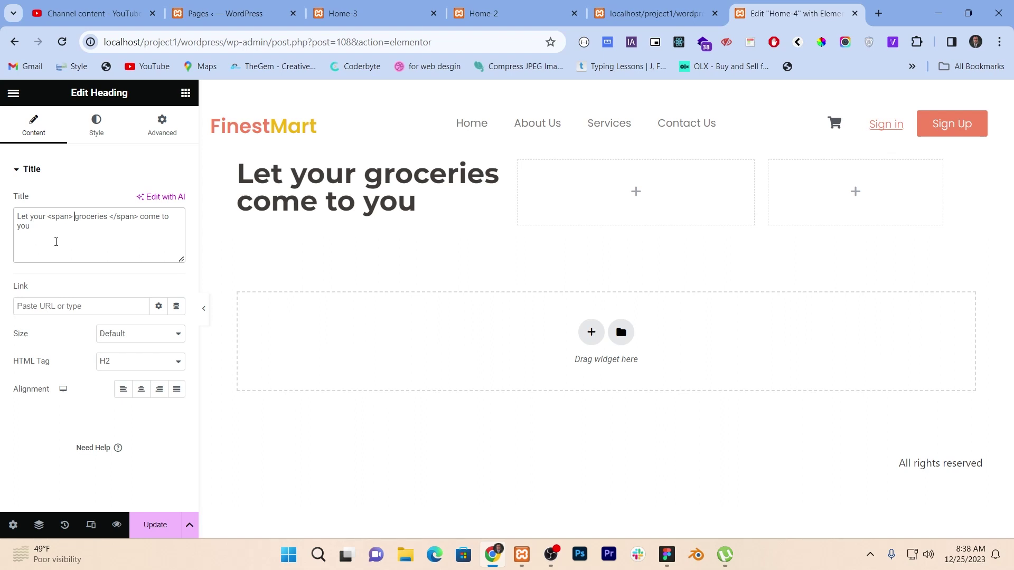
Add an inline style="color:" attribute to the opening span tag in the heading's title.
left_click(69, 215)
type("style=")
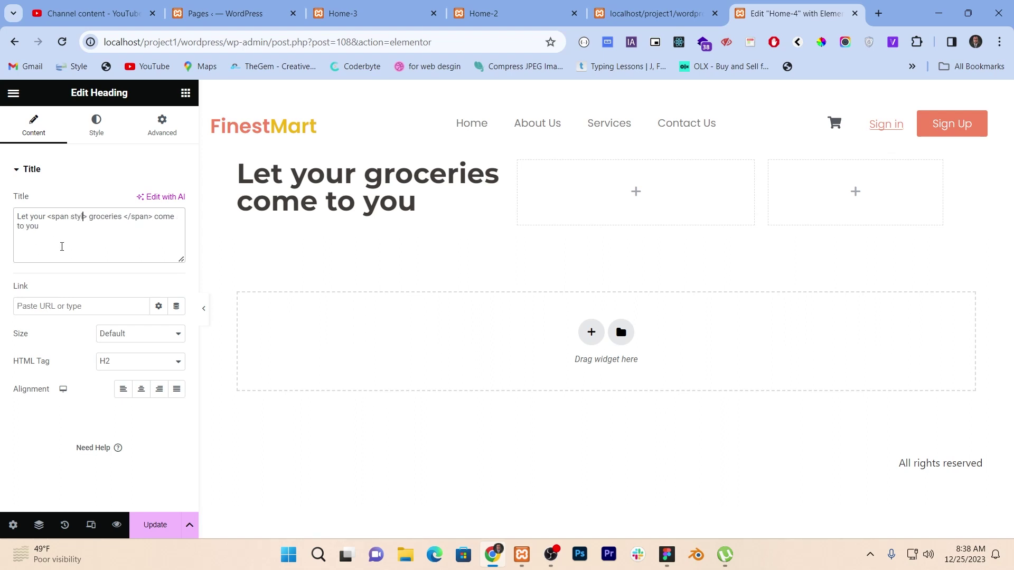
type("\"\"")
key("Left")
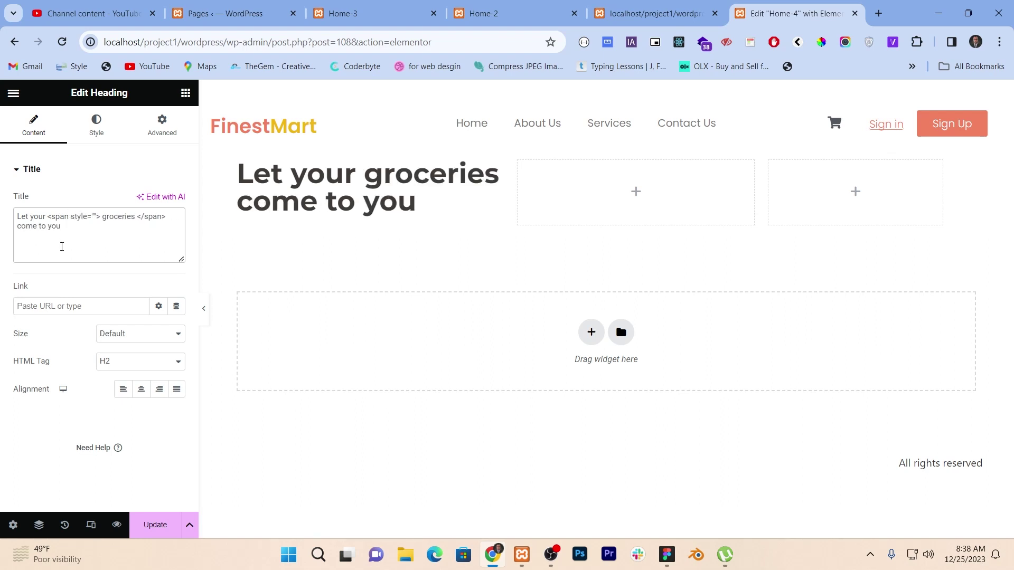
type("cp")
key("BackSpace")
type("olor:")
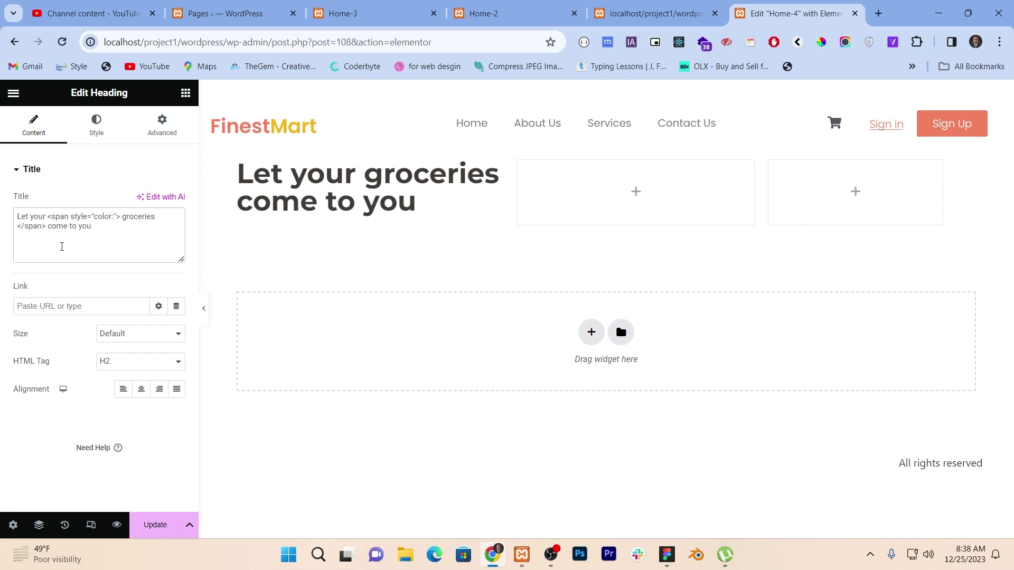
Copy the fill colour of "groceries" in Figma, enter it as #F38160 in the span's style, and compare the two headlines.
key("alt+Tab")
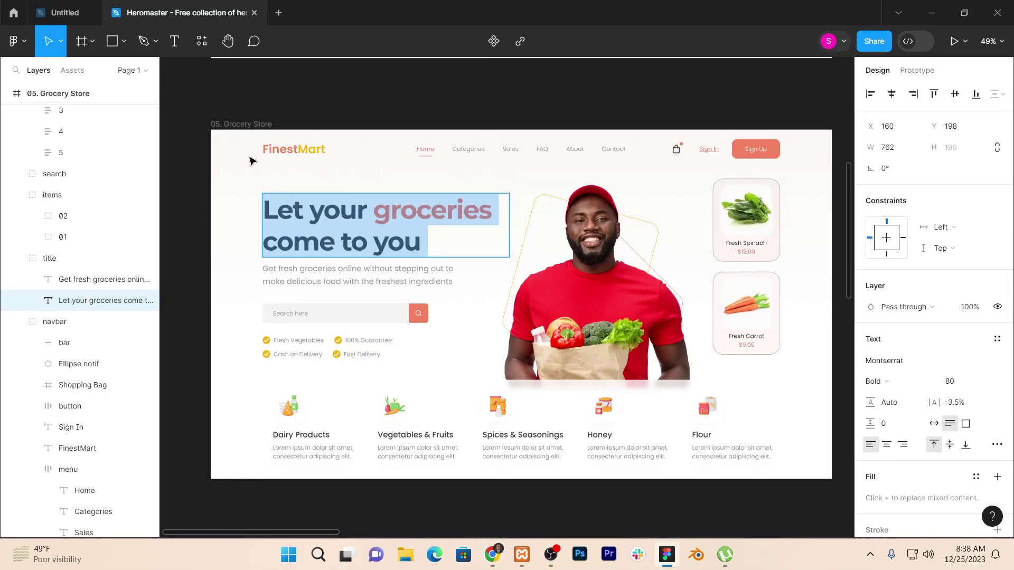
double_click(432, 210)
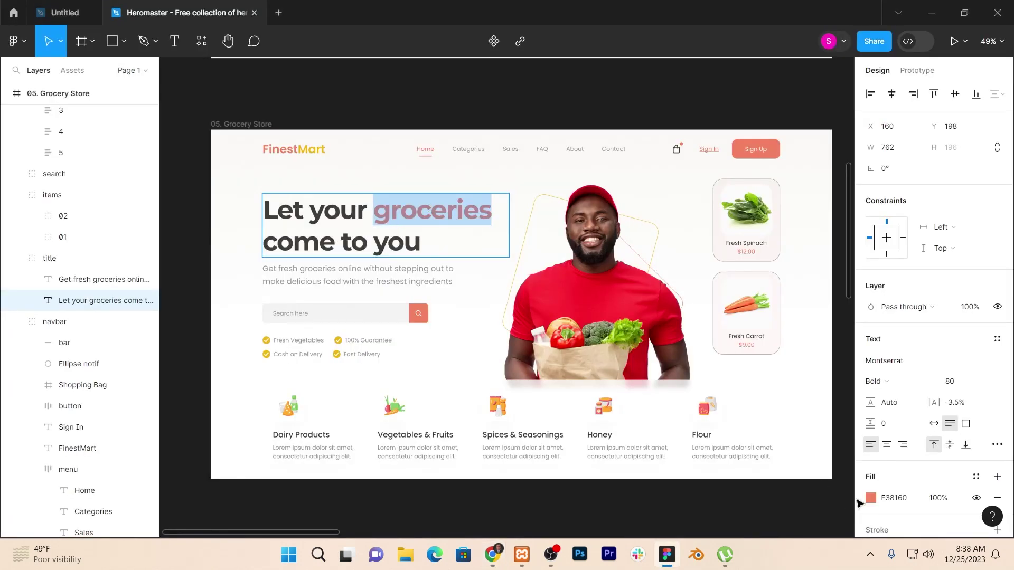
left_click(894, 498)
key("ctrl+c")
key("alt+Tab")
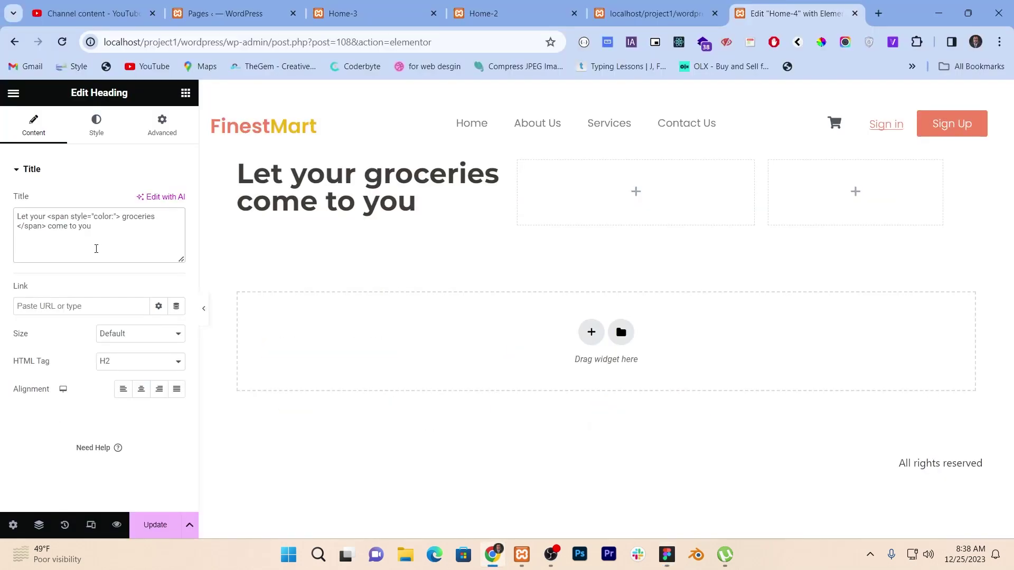
key("ctrl+v")
left_click(113, 217)
type("#")
key("alt+Tab")
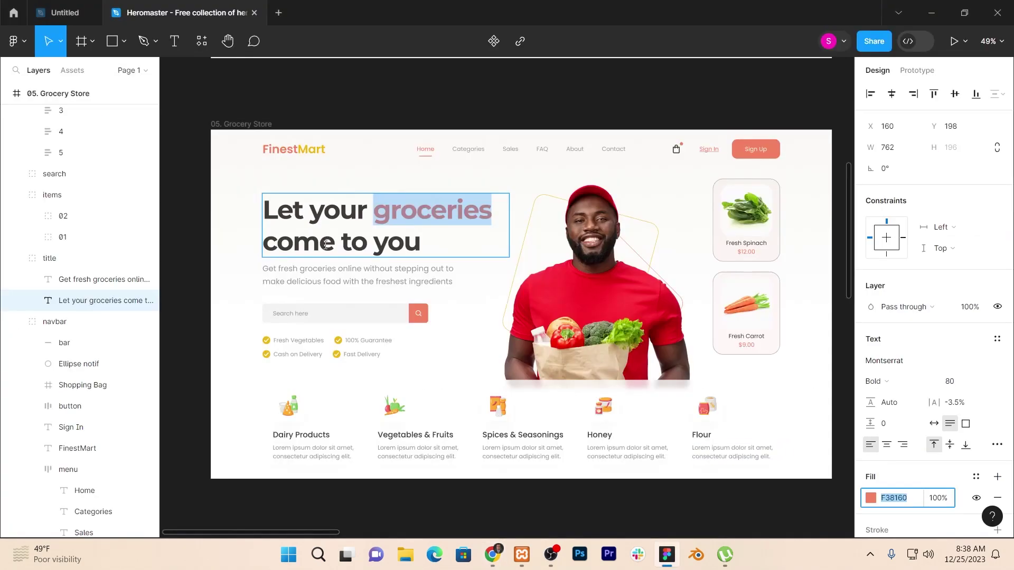
key("alt+Tab")
key("alt+Tab")
key("alt+Tab")
key("alt+Tab")
key("alt+Tab")
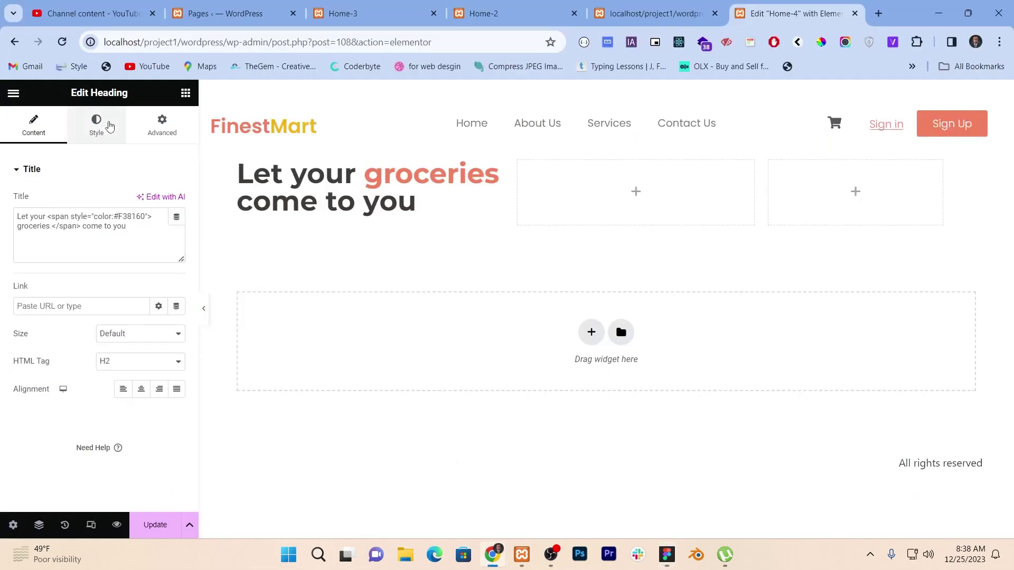
Set the heading's line height to 45 px and its size to 46 px, then preview the page.
left_click(101, 123)
left_click(176, 229)
scroll(94, 365, "down", 1)
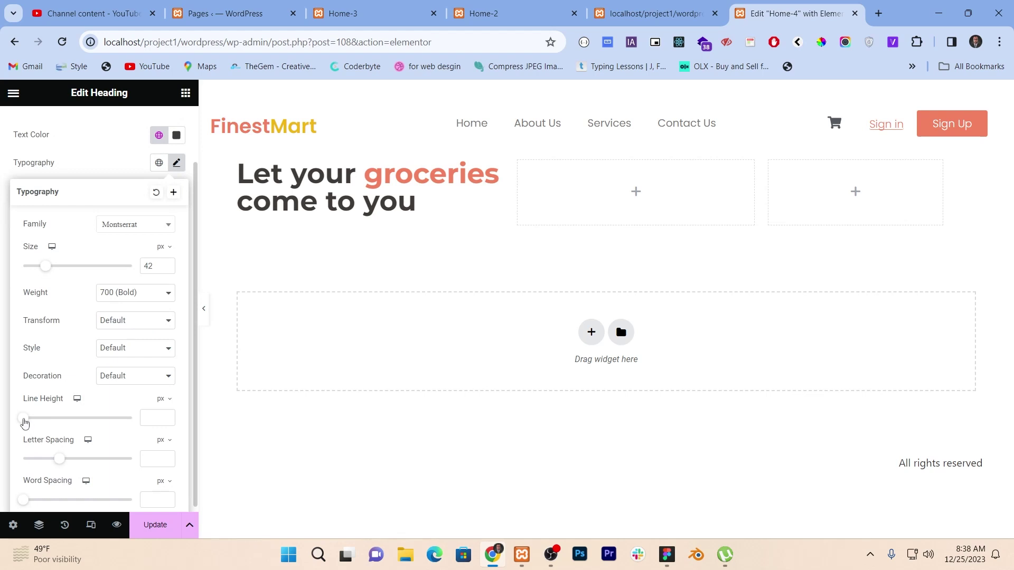
left_click_drag(22, 420, 72, 440)
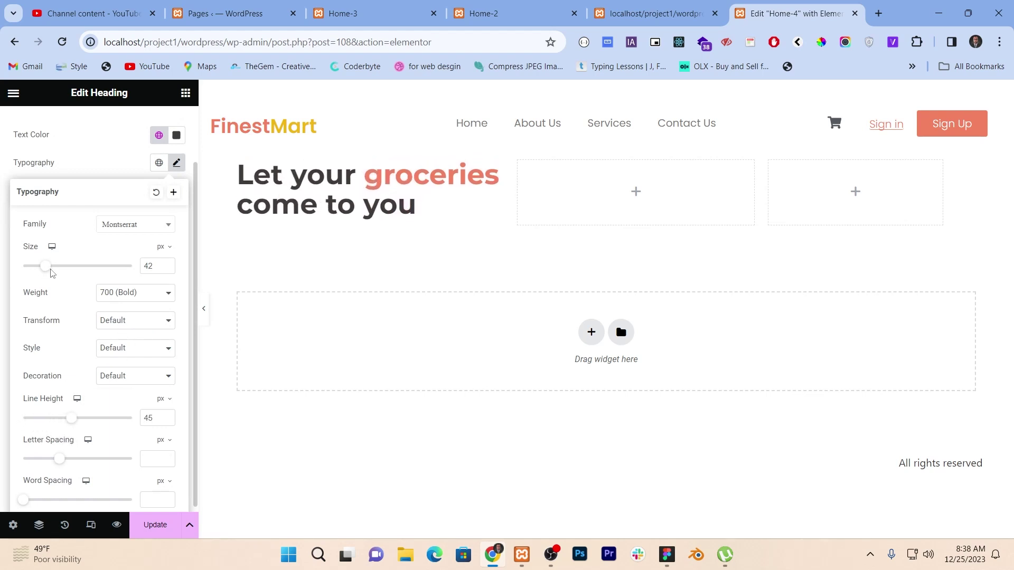
left_click_drag(47, 272, 49, 273)
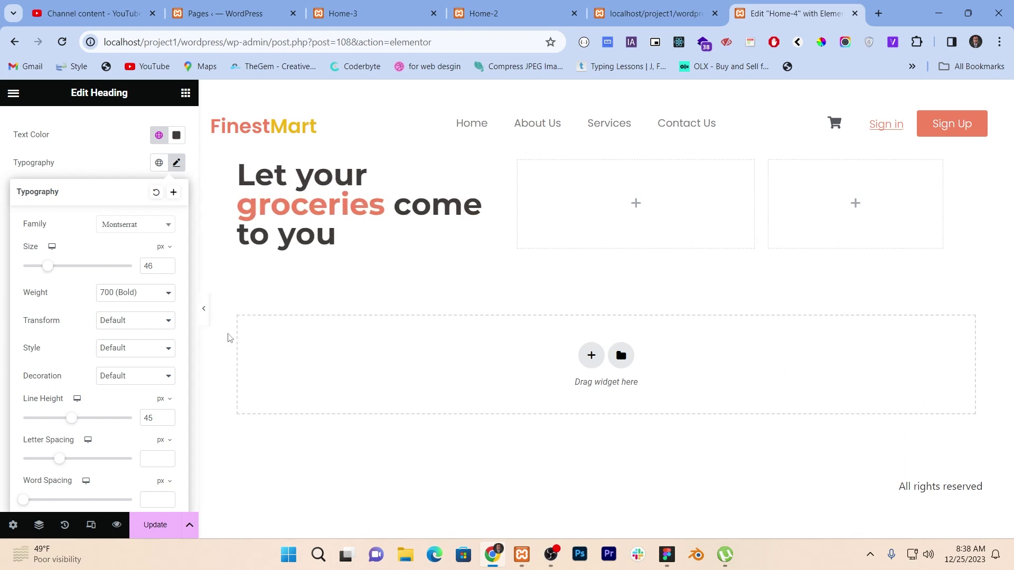
left_click(204, 309)
left_click(4, 310)
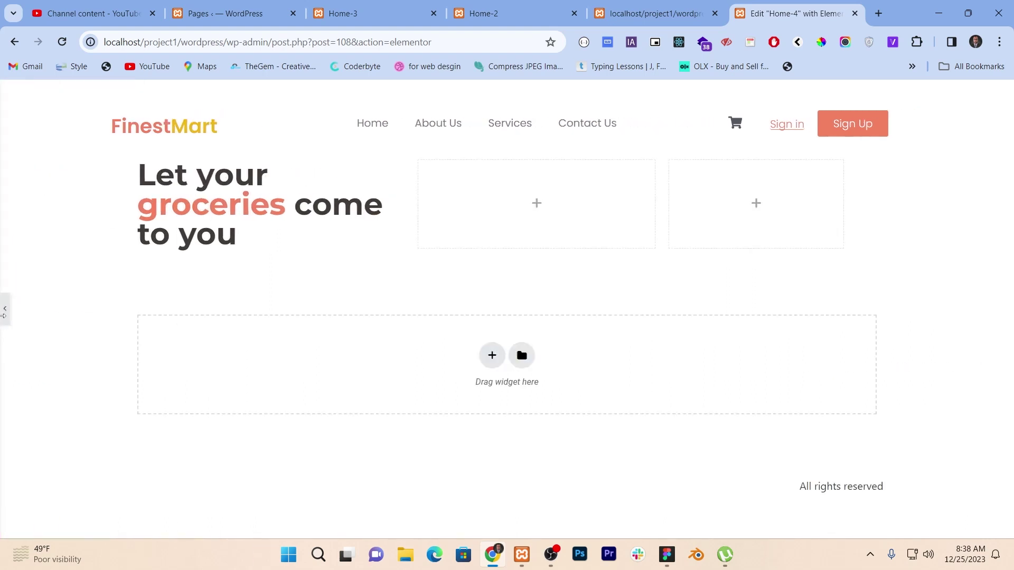
Set the hero container's boxed width to 1200 px and preview the page.
left_click(611, 147)
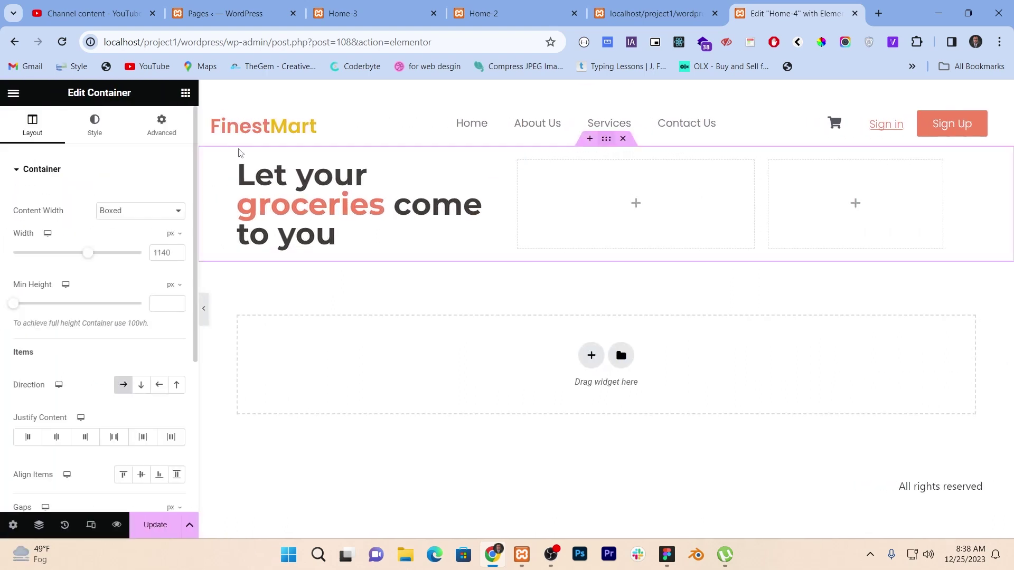
double_click(162, 252)
type("1200")
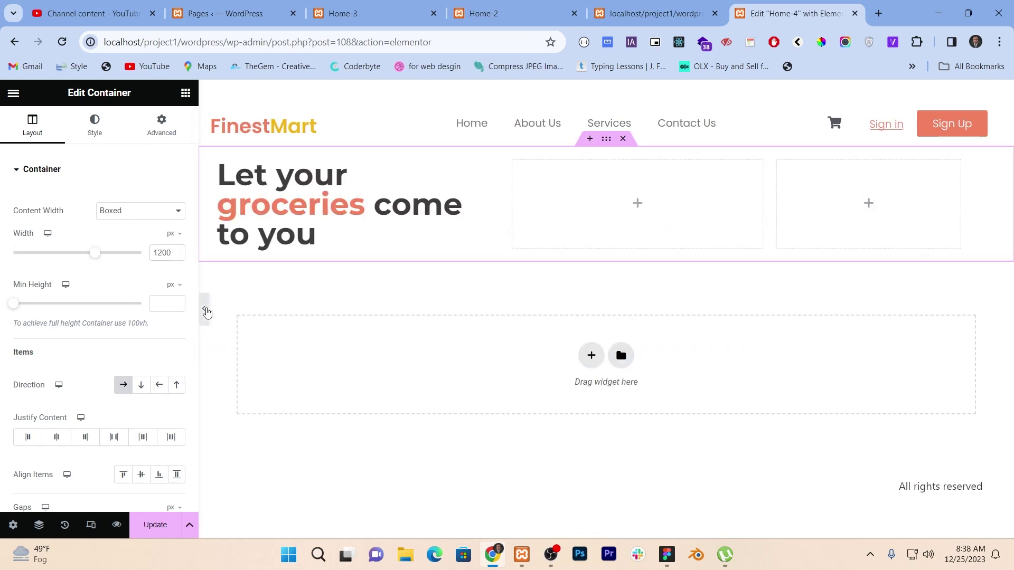
left_click(204, 309)
left_click(4, 309)
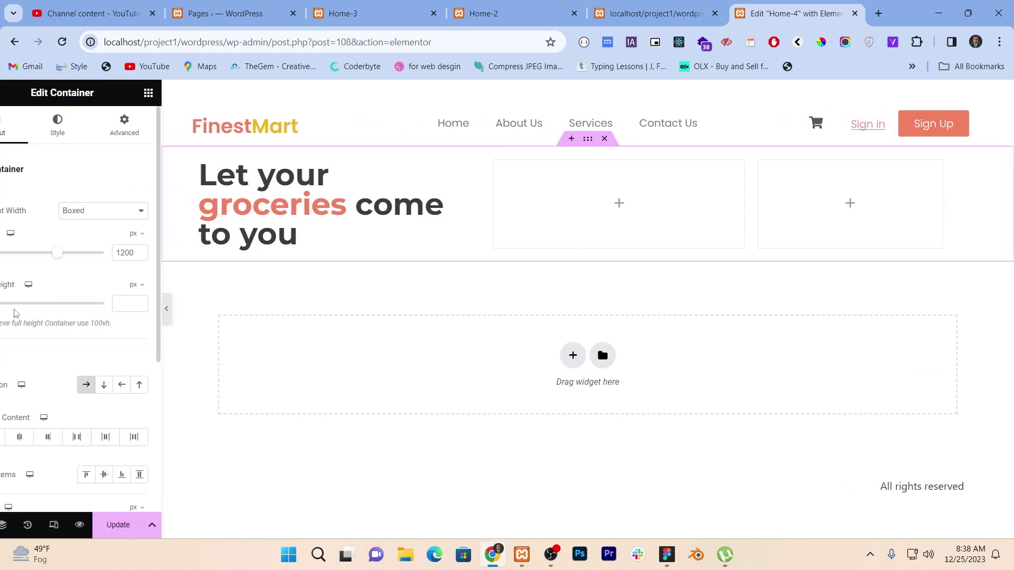
Widen the first column slightly and set the heading's size to 45 px, comparing the result with the Figma design.
left_click(324, 197)
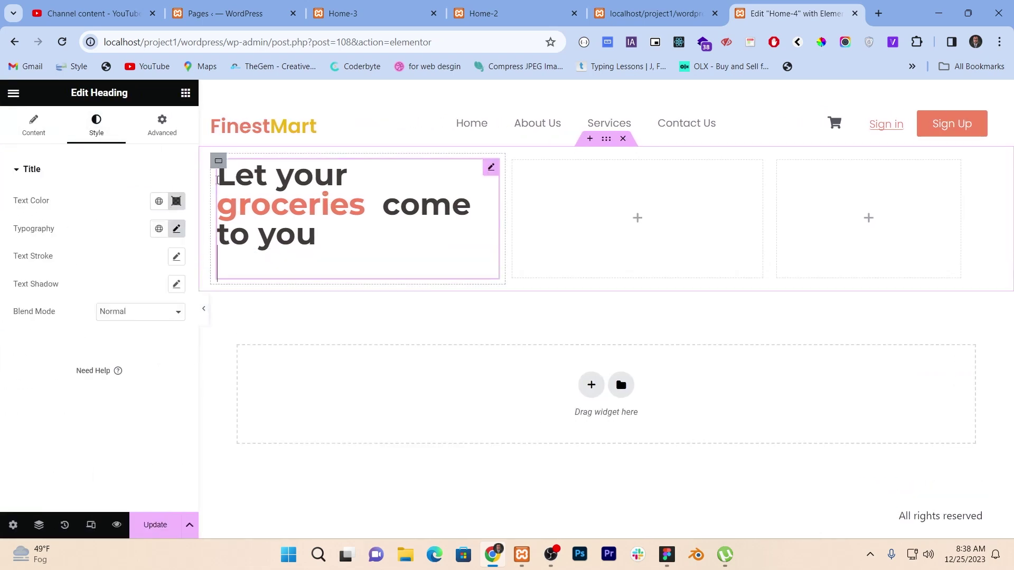
left_click(176, 228)
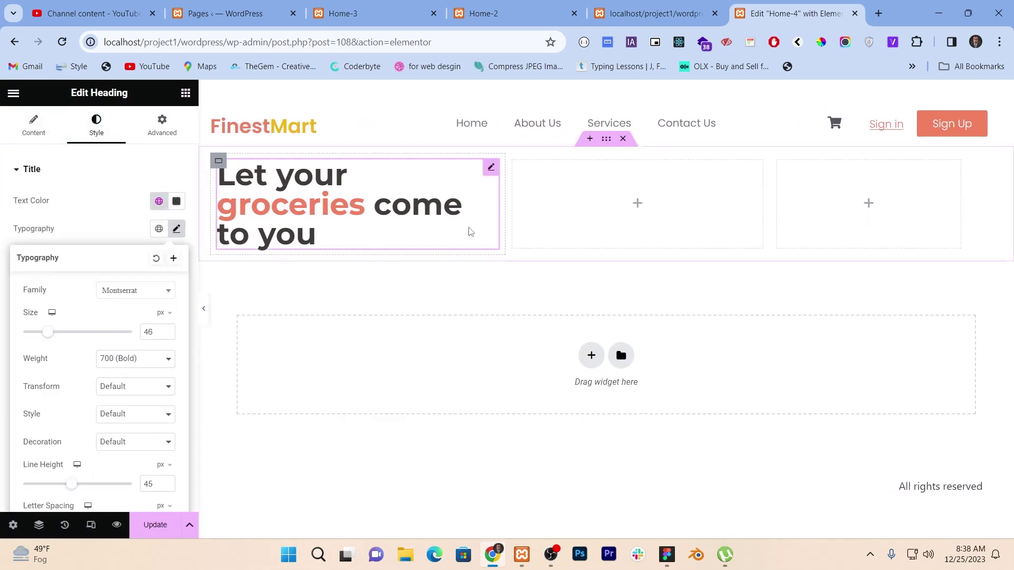
left_click_drag(507, 219, 524, 220)
left_click(203, 310)
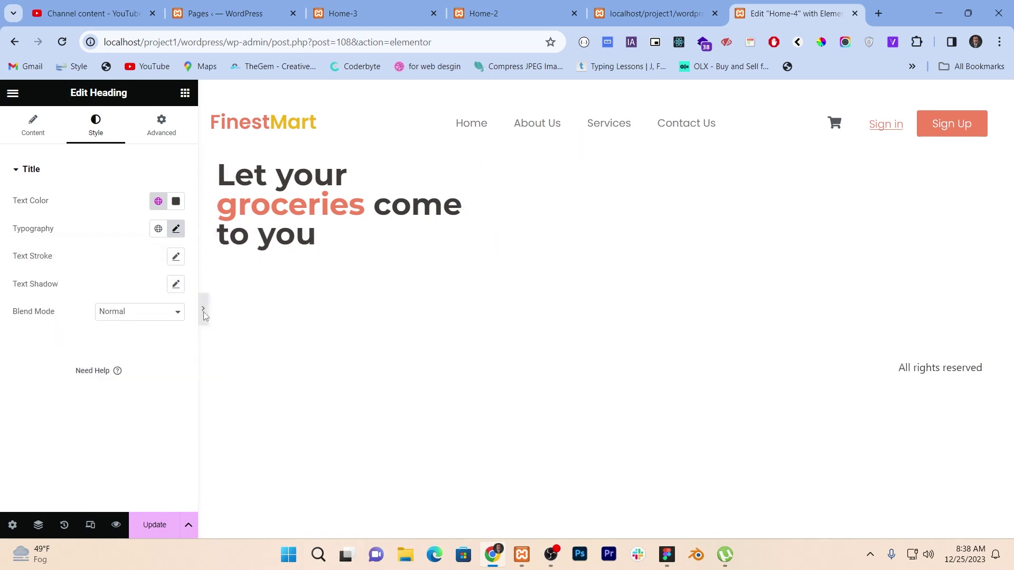
left_click(3, 309)
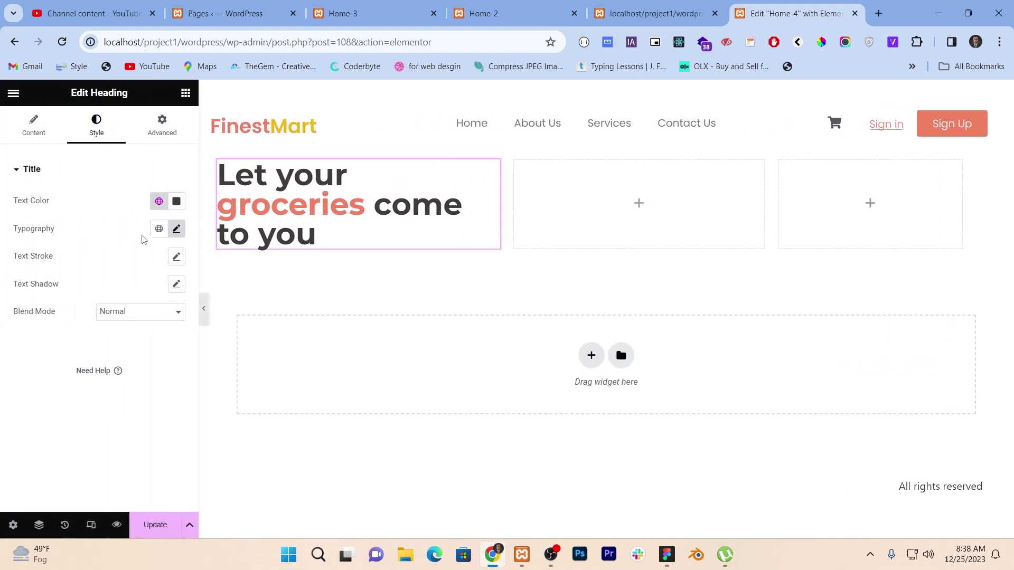
left_click(177, 230)
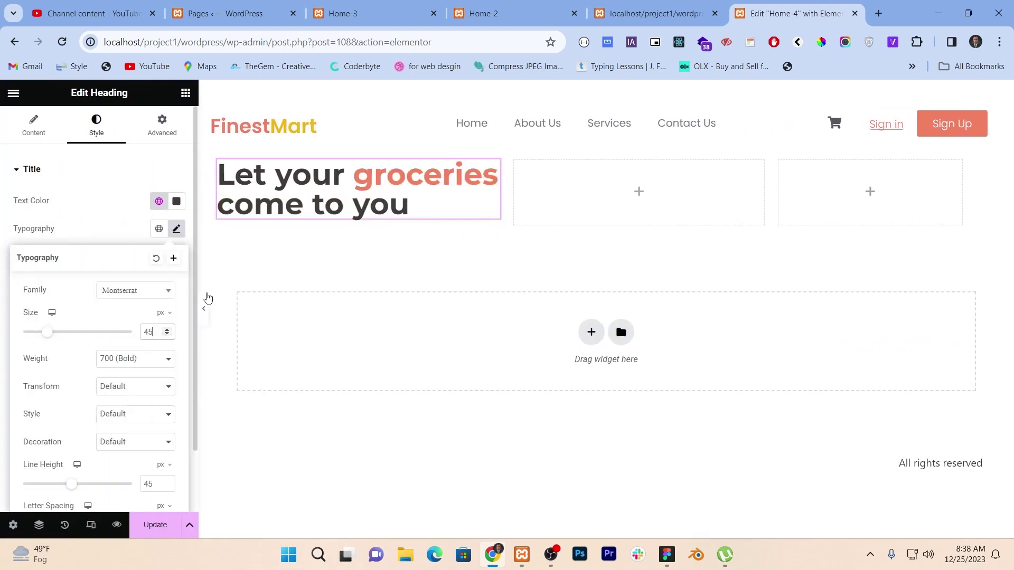
left_click(205, 310)
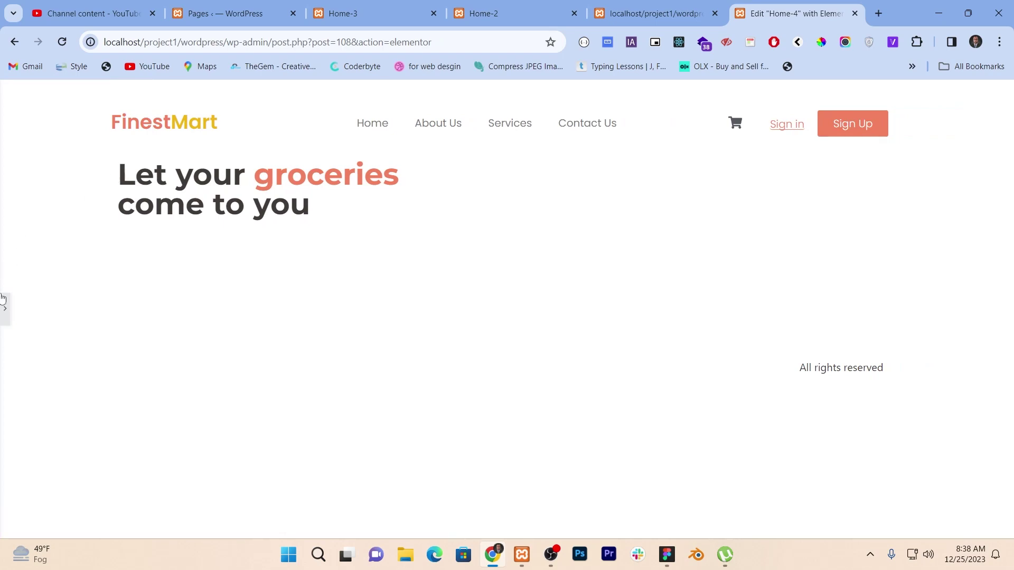
left_click(3, 307)
key("alt+Tab")
key("alt+Tab")
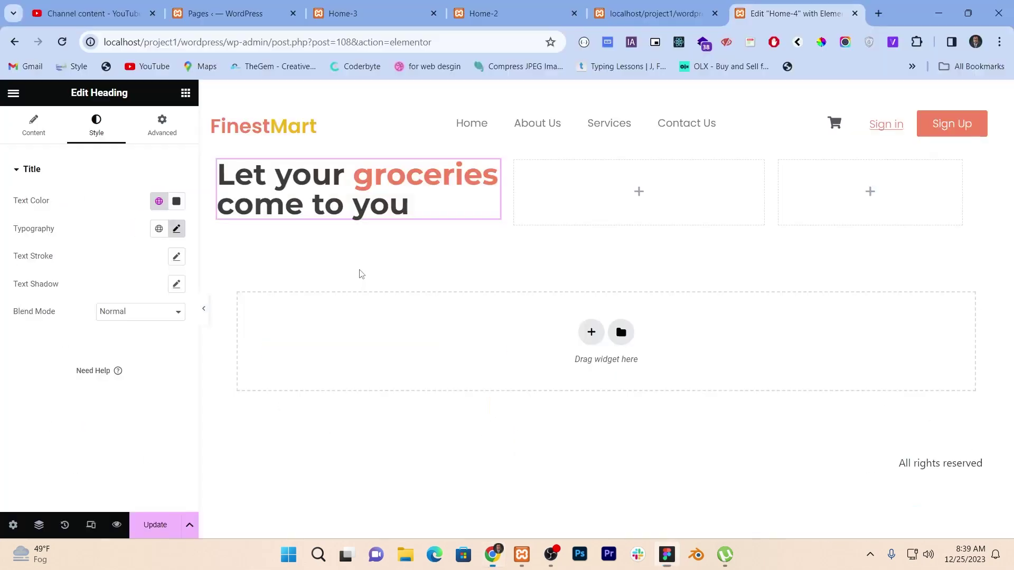
Copy the "Get fresh groceries online" paragraph from Figma into a new Text Editor widget below the heading in Elementor.
key("alt+Tab")
left_click(349, 269)
double_click(348, 269)
key("alt+Tab")
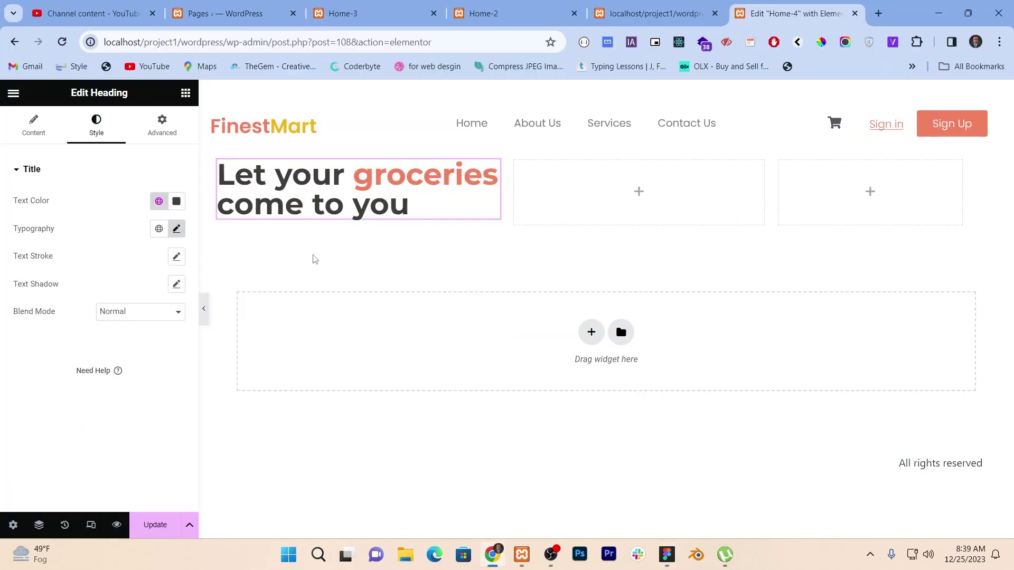
left_click(186, 93)
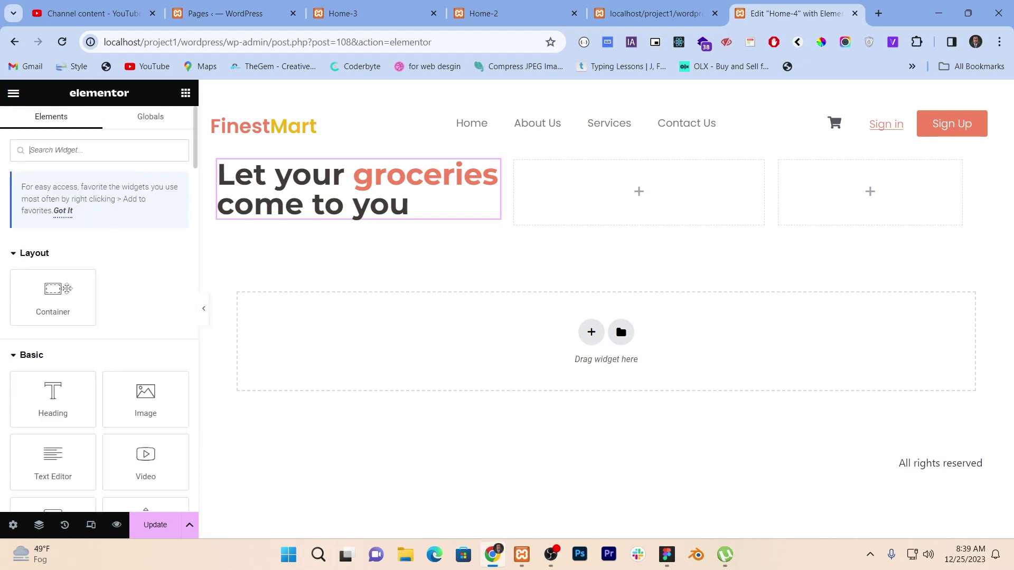
left_click_drag(48, 396, 267, 223)
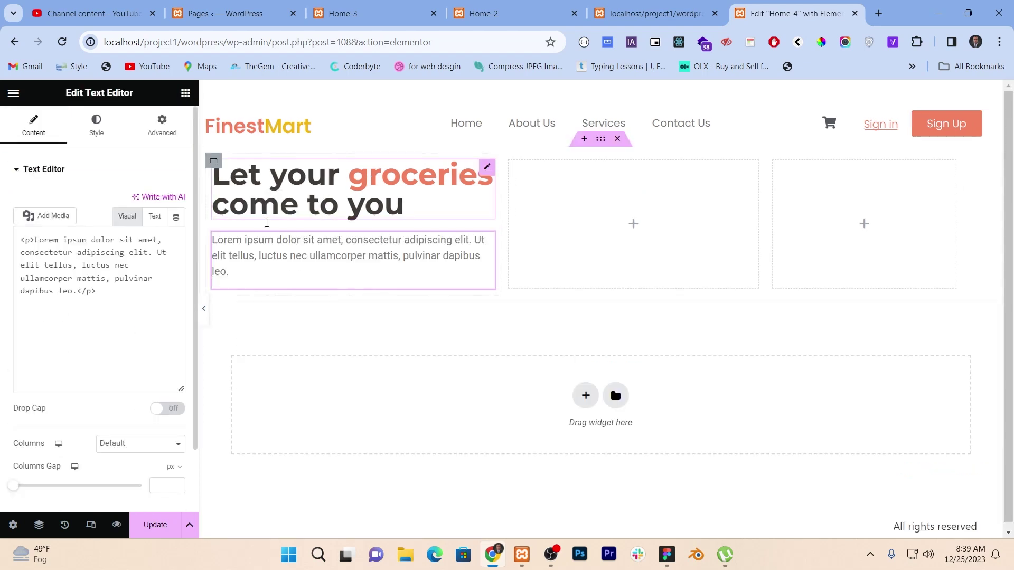
key("ctrl+a")
key("ctrl+v")
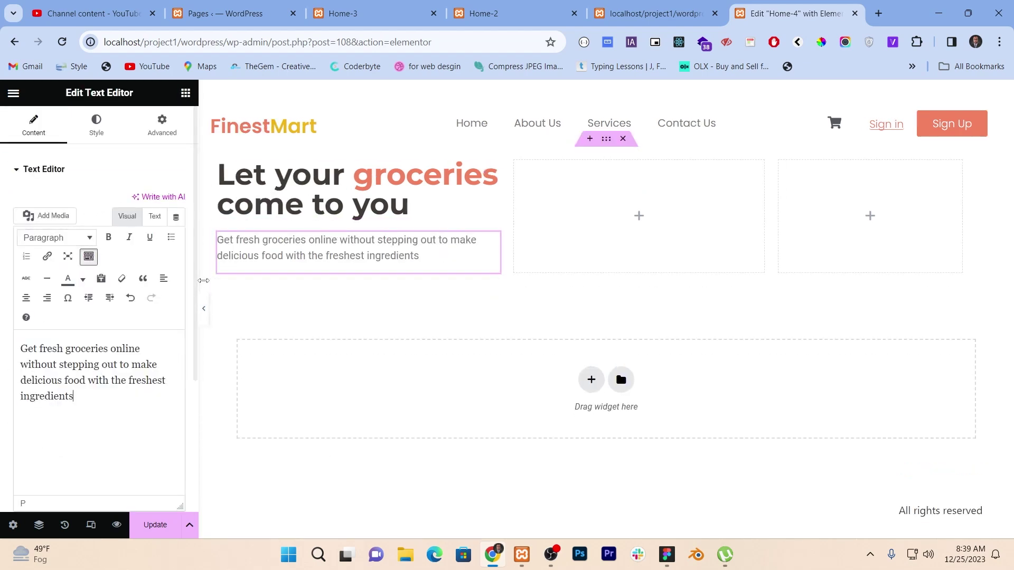
Set the paragraph's font family to Poppins to match the Figma subtitle, and preview the page.
left_click(205, 319)
key("alt+Tab")
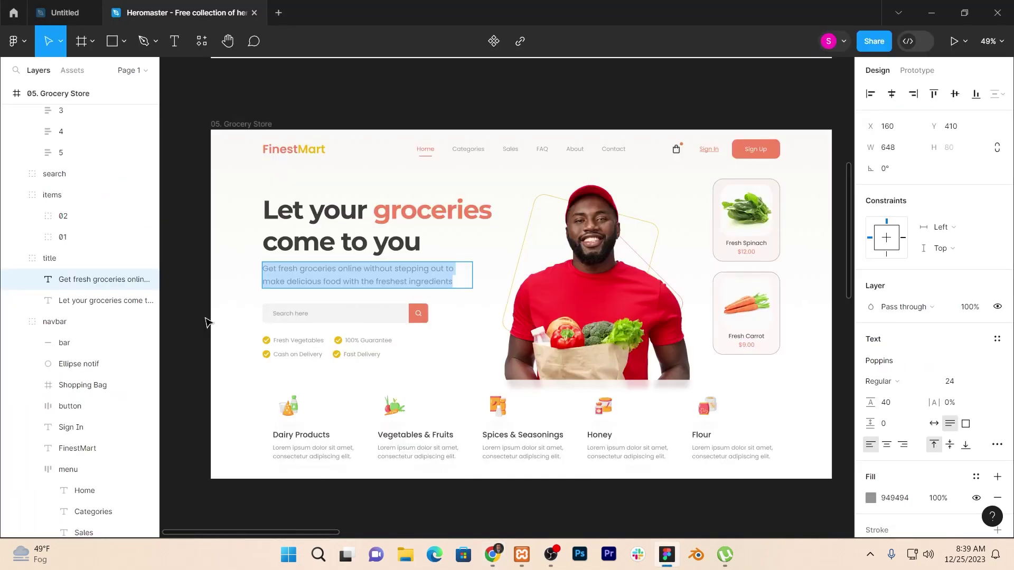
key("alt+Tab")
key("alt+Tab")
key("alt+Tab")
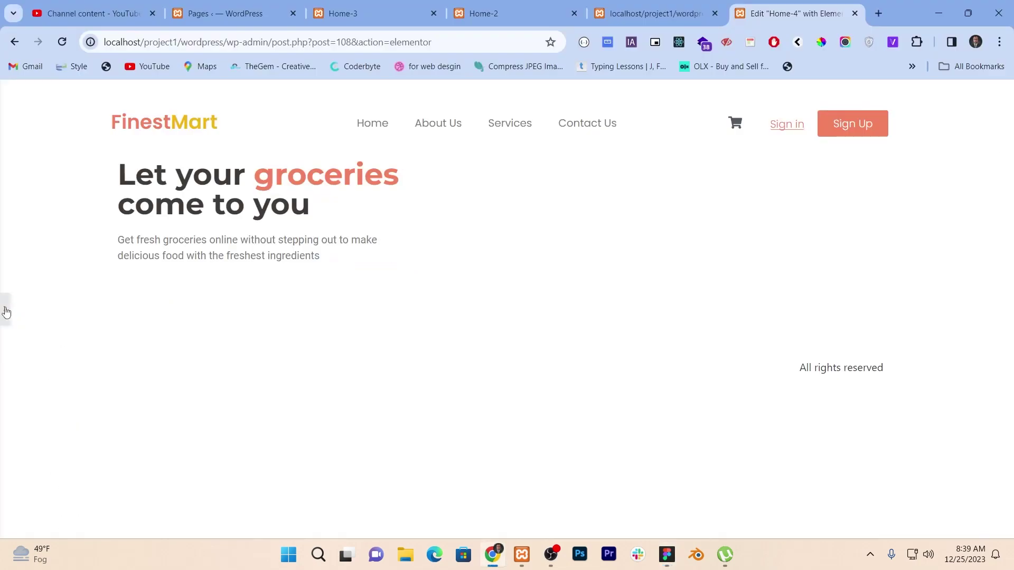
left_click(7, 311)
left_click(96, 127)
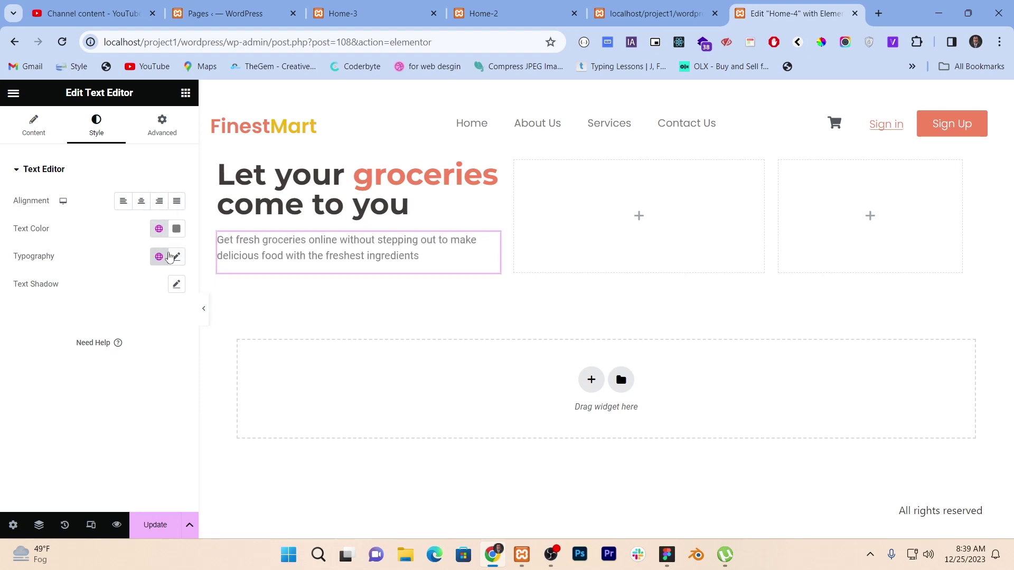
left_click(174, 259)
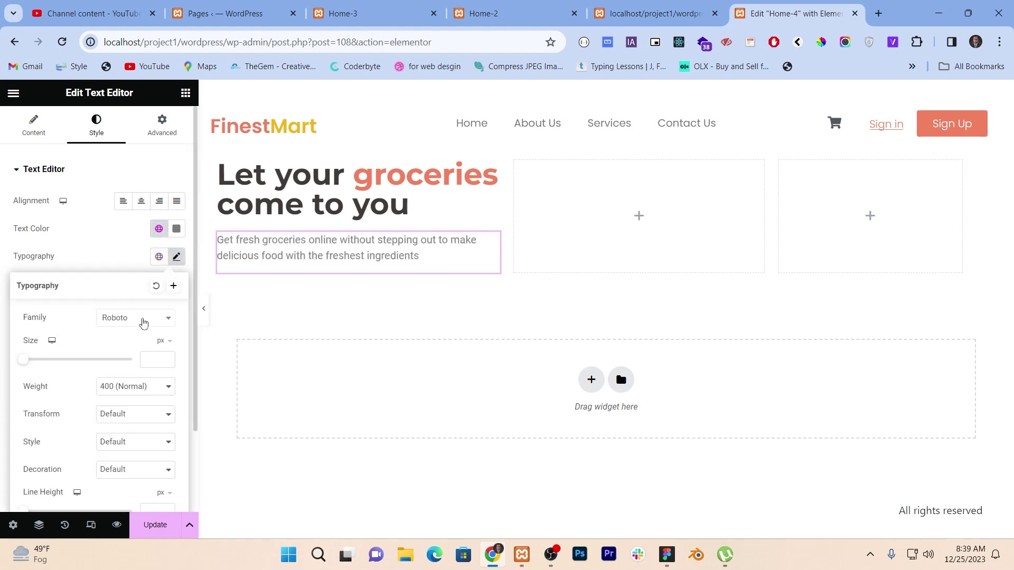
left_click(139, 319)
type("popp")
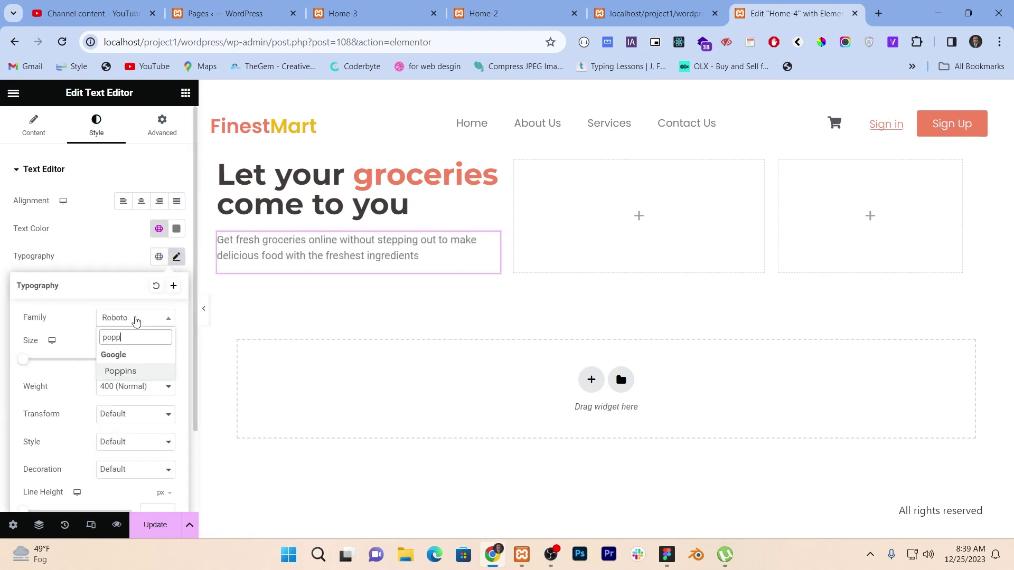
left_click(130, 371)
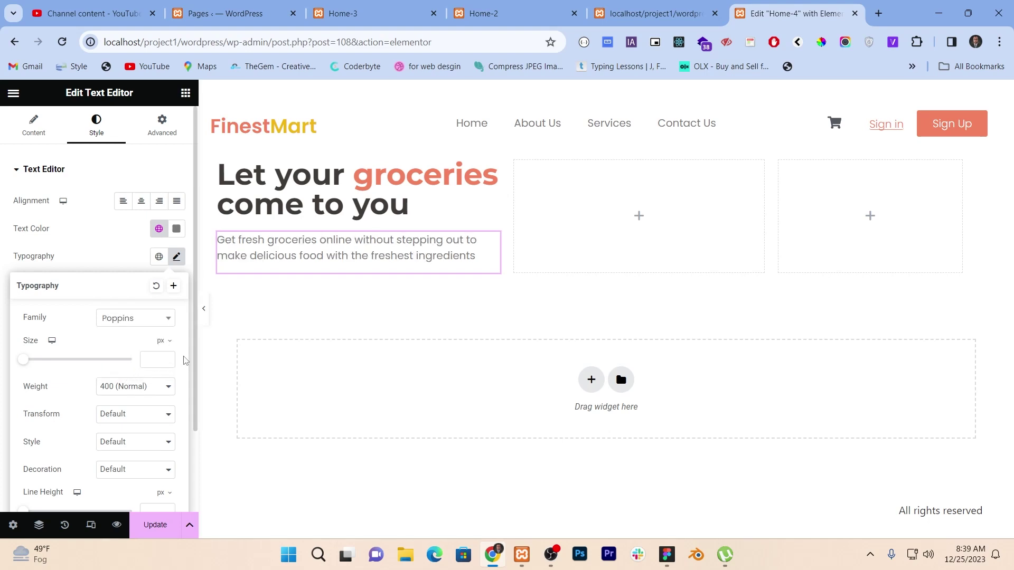
left_click(204, 309)
left_click(205, 310)
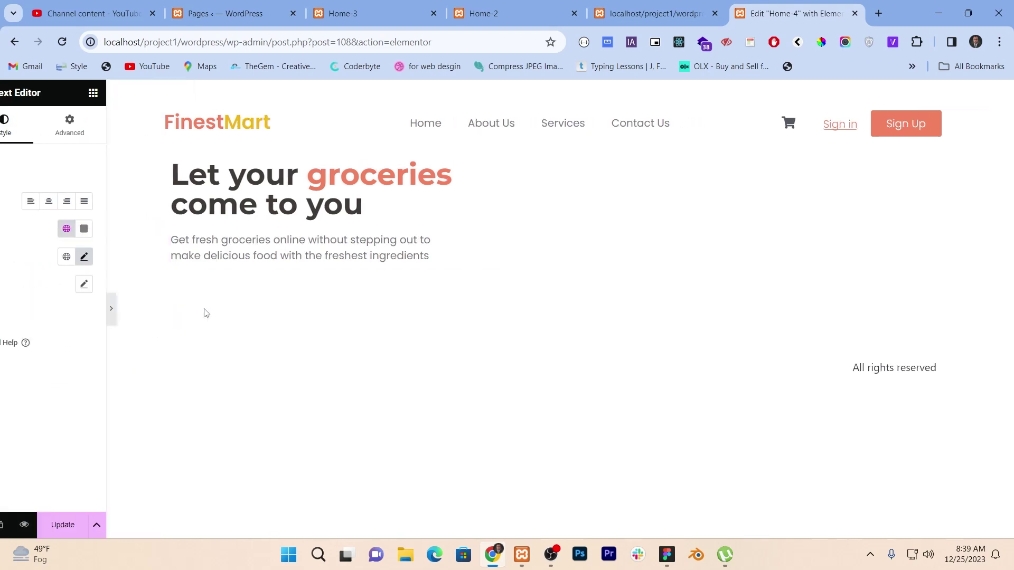
left_click(3, 311)
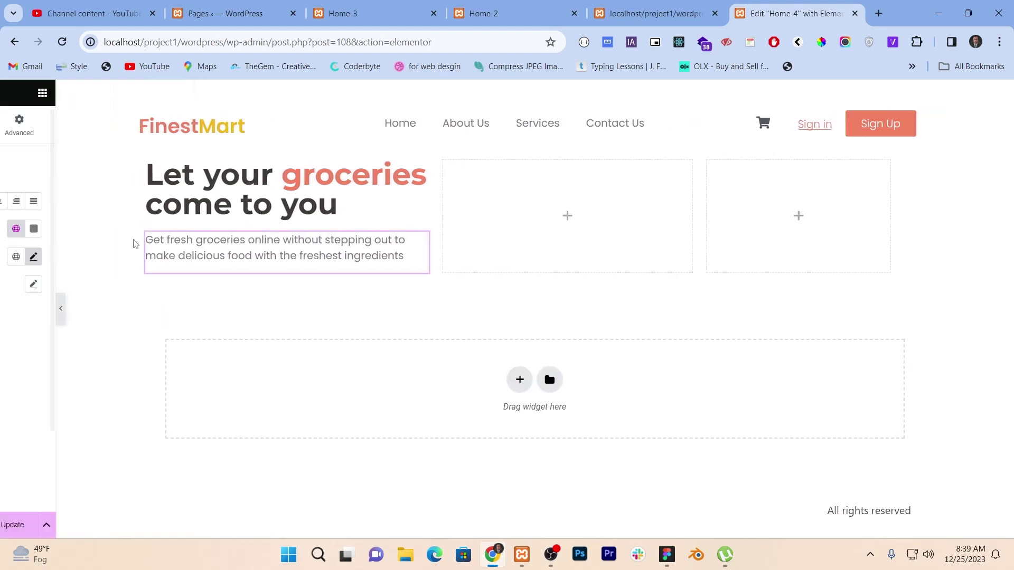
Set the padding of the hero text container to 0 on all sides and preview the page without the editor panel.
left_click(161, 127)
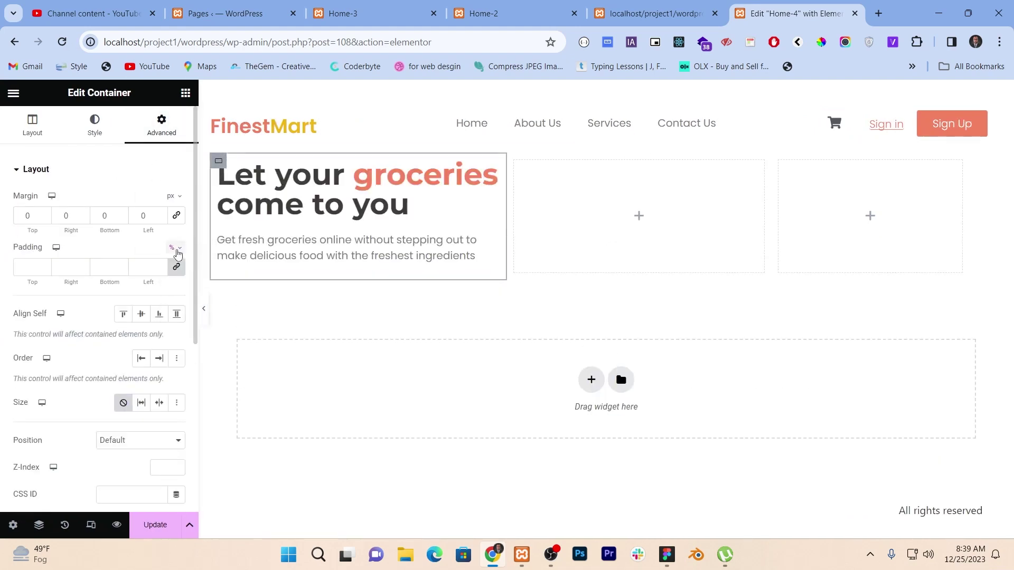
left_click(207, 312)
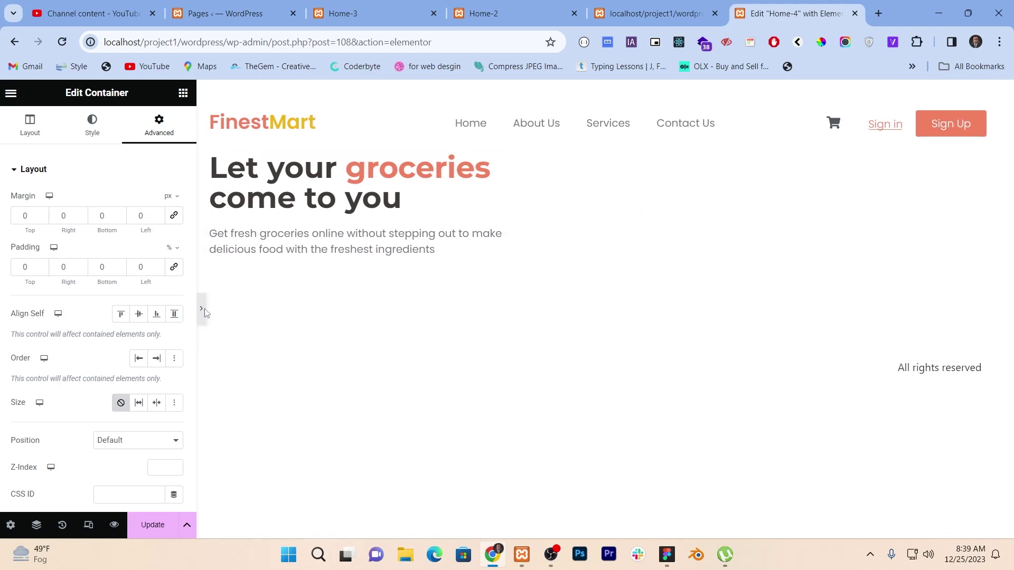
left_click(2, 312)
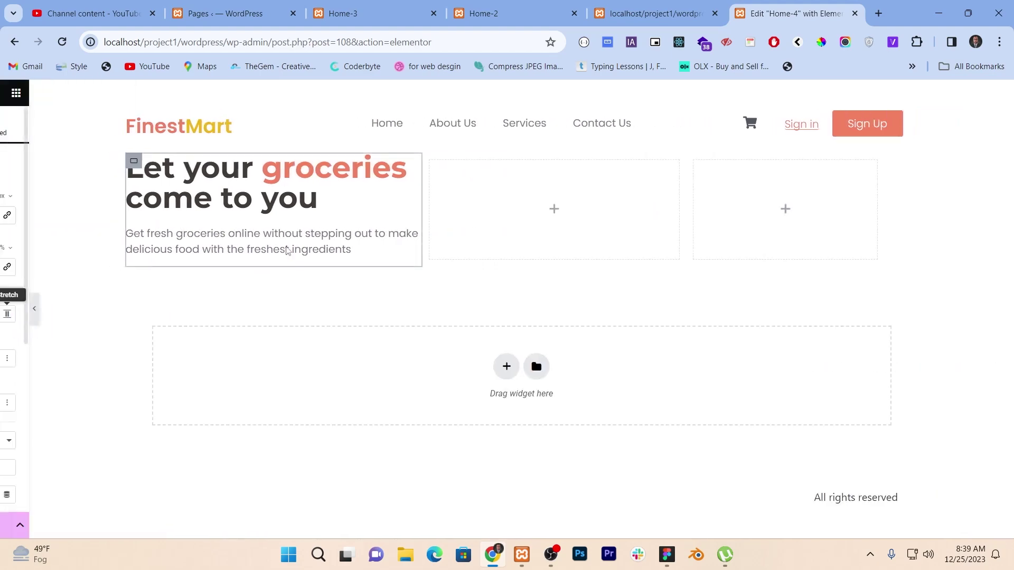
Check the hero layout in the Figma design, return to Elementor and add a Form widget below the hero paragraph.
key("alt+Tab")
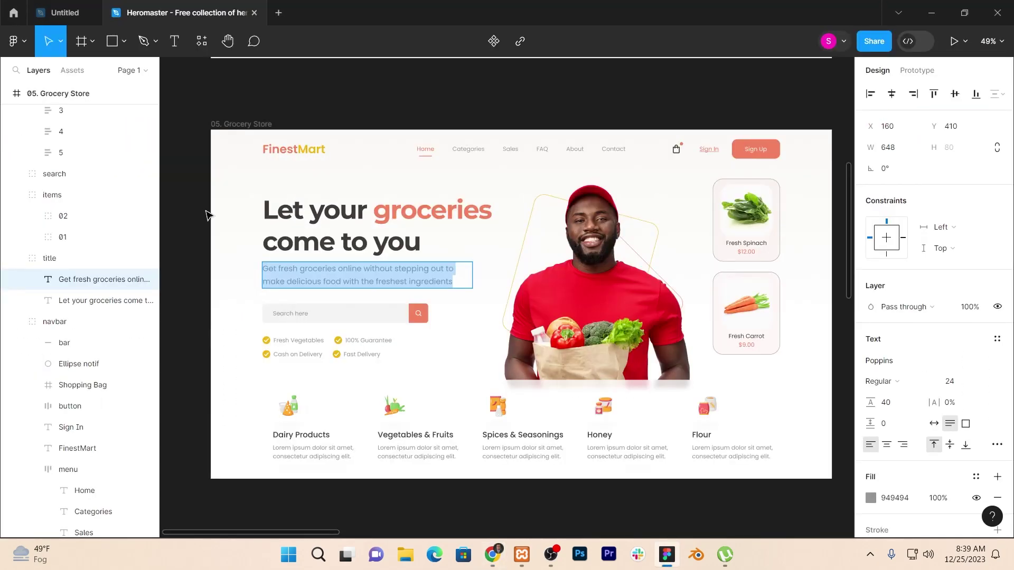
key("alt+Tab")
left_click(185, 93)
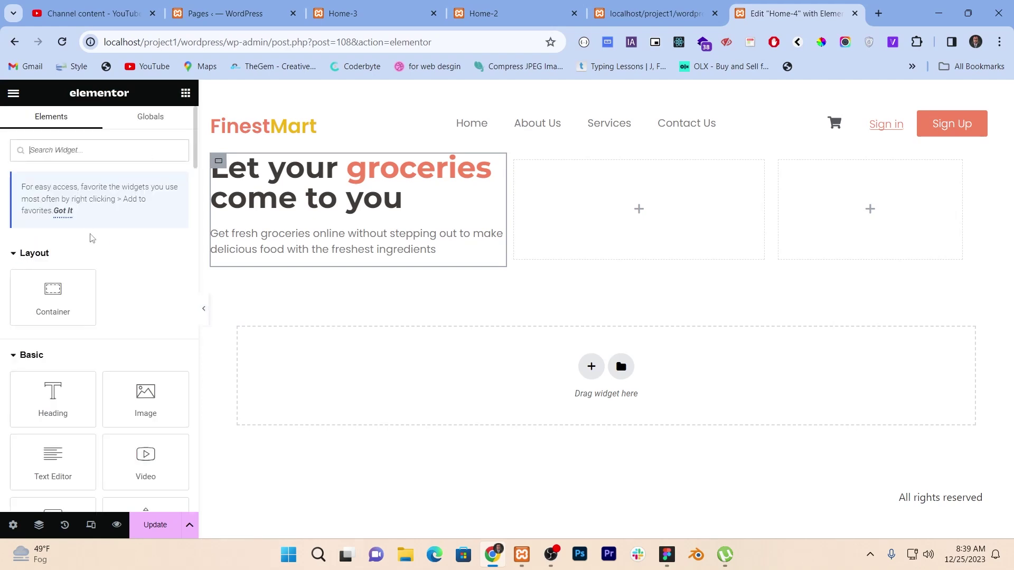
left_click(104, 158)
type("f")
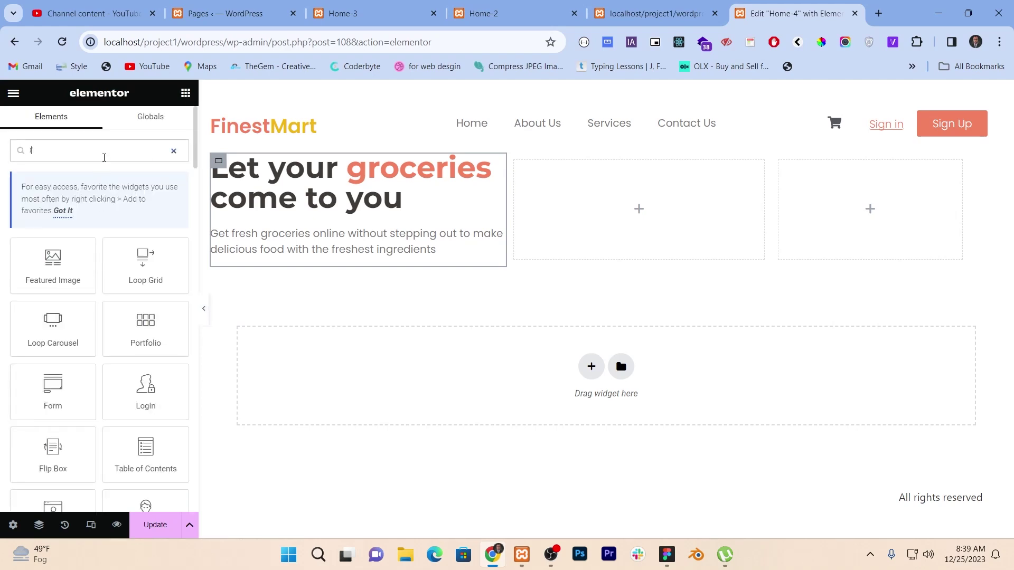
type("orm")
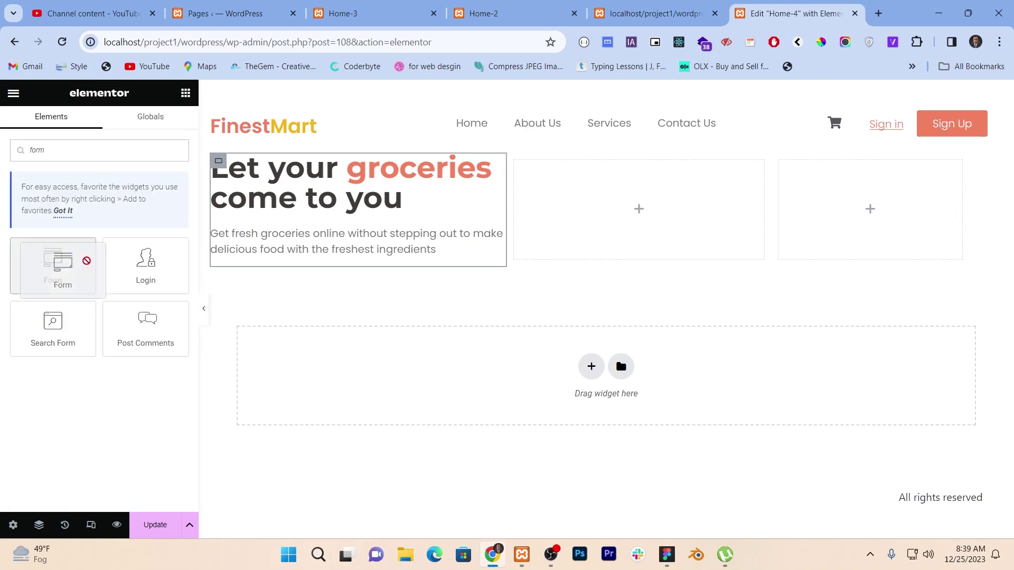
left_click_drag(58, 261, 312, 239)
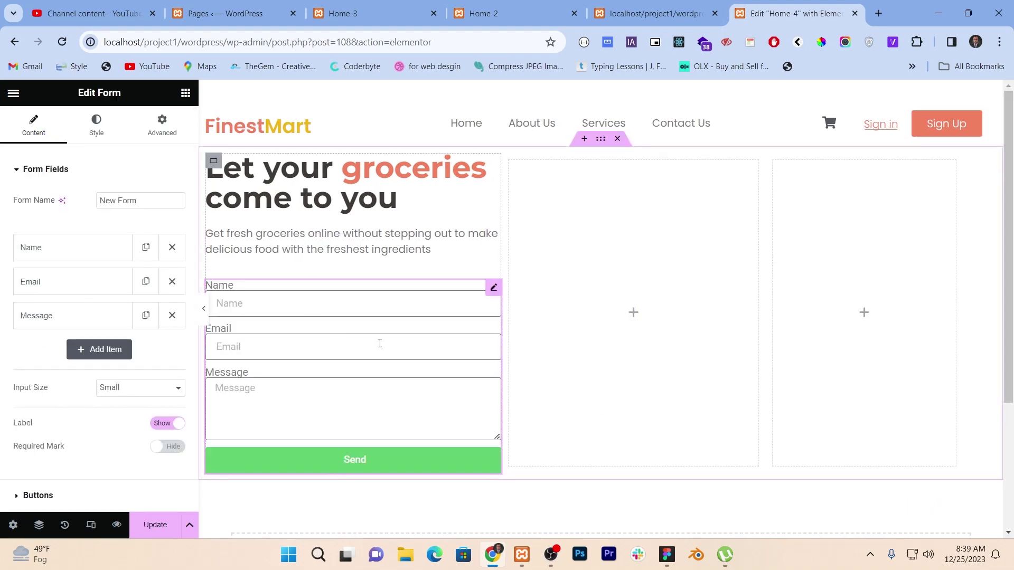
Compare the form with the search bar in the Figma design, then remove its Message and Email fields in Elementor.
key("alt+Tab")
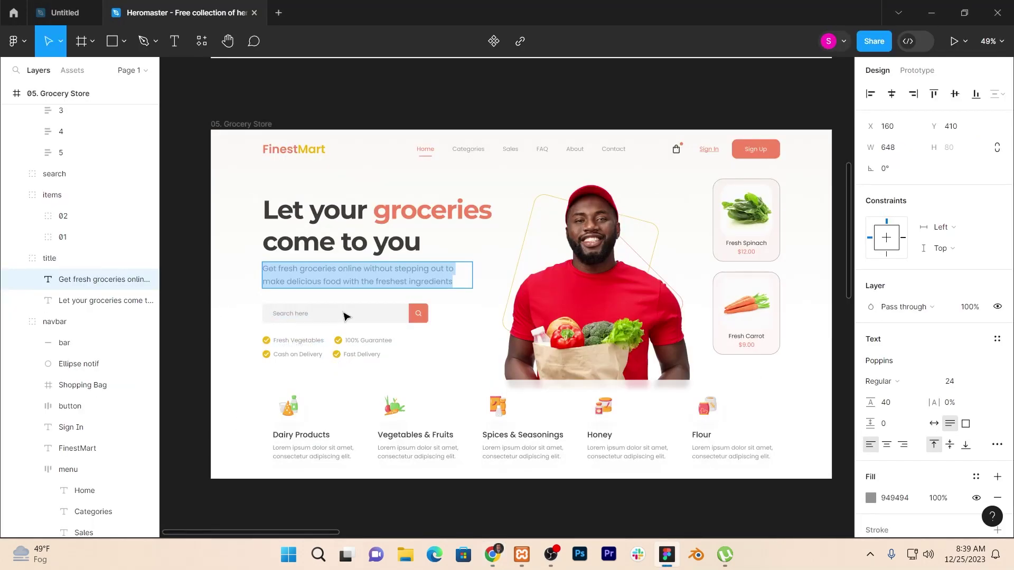
key("alt+Tab")
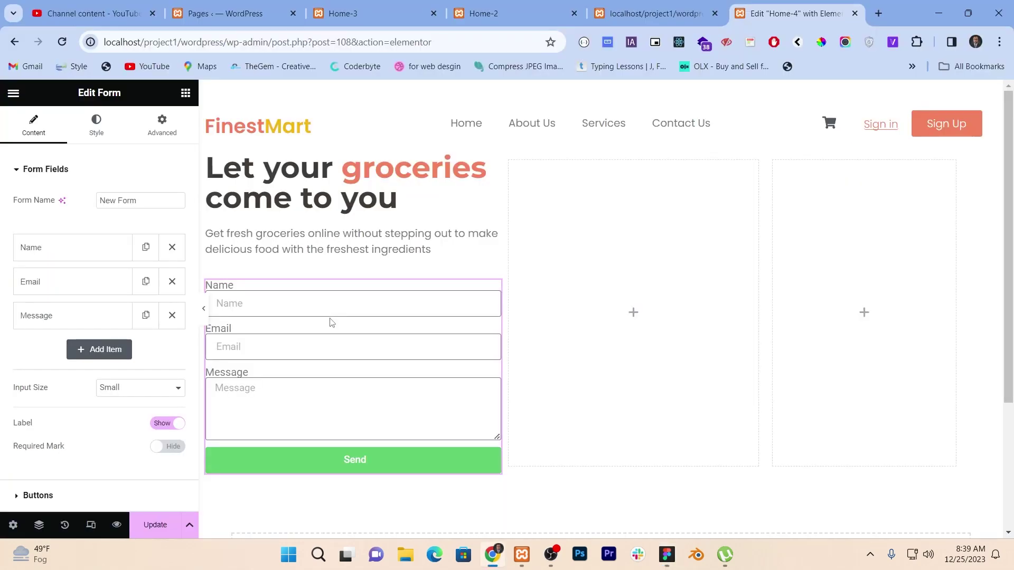
left_click(172, 316)
left_click(172, 282)
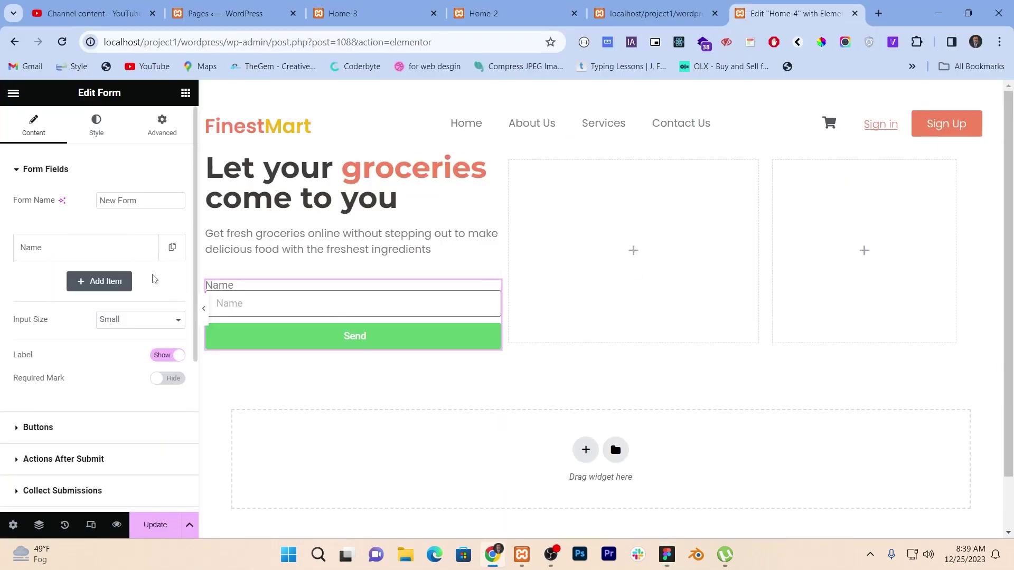
Open the Name field's settings, keep its type as Text, and hide the form's labels.
left_click(101, 248)
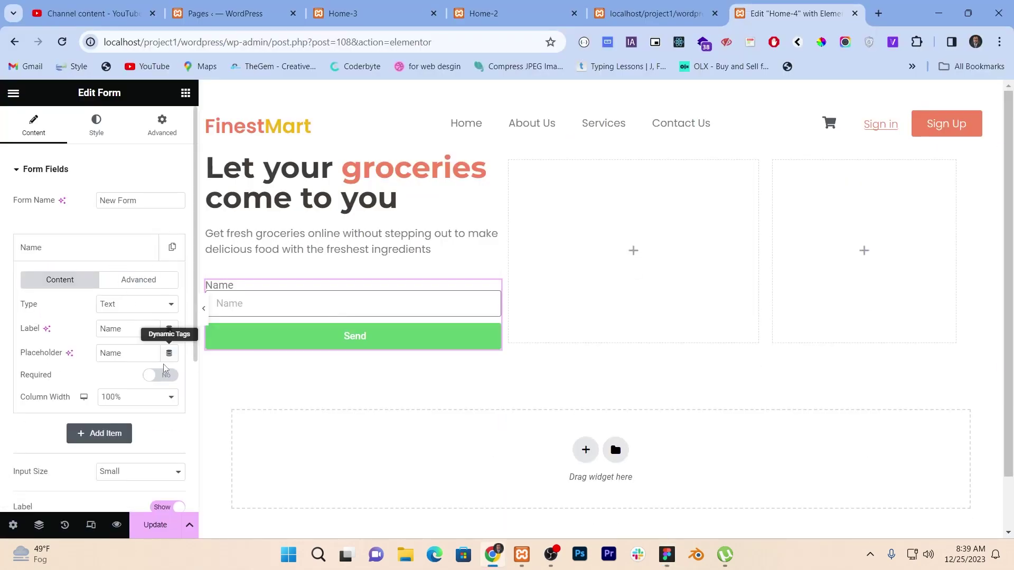
left_click(136, 307)
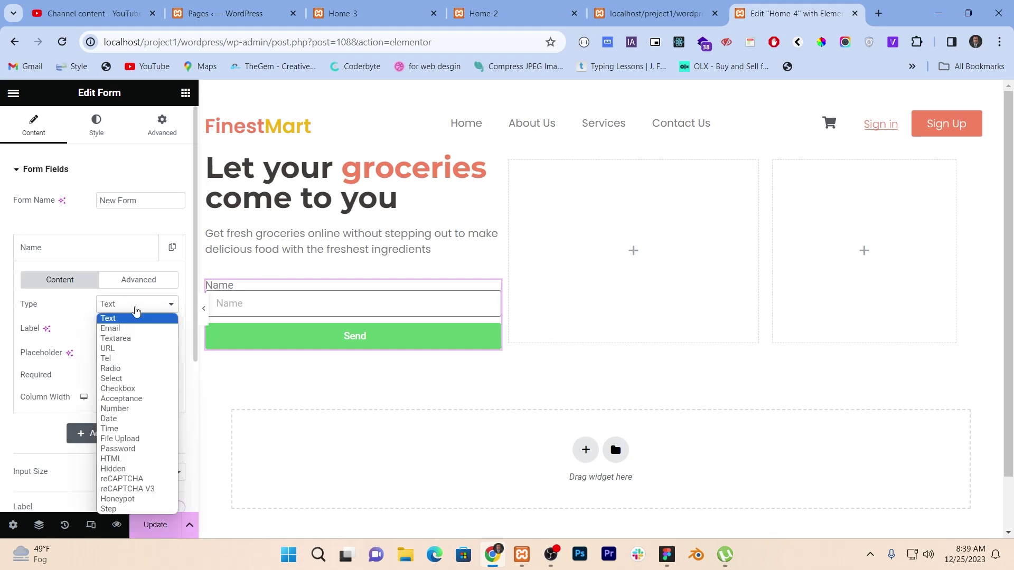
left_click(8, 317)
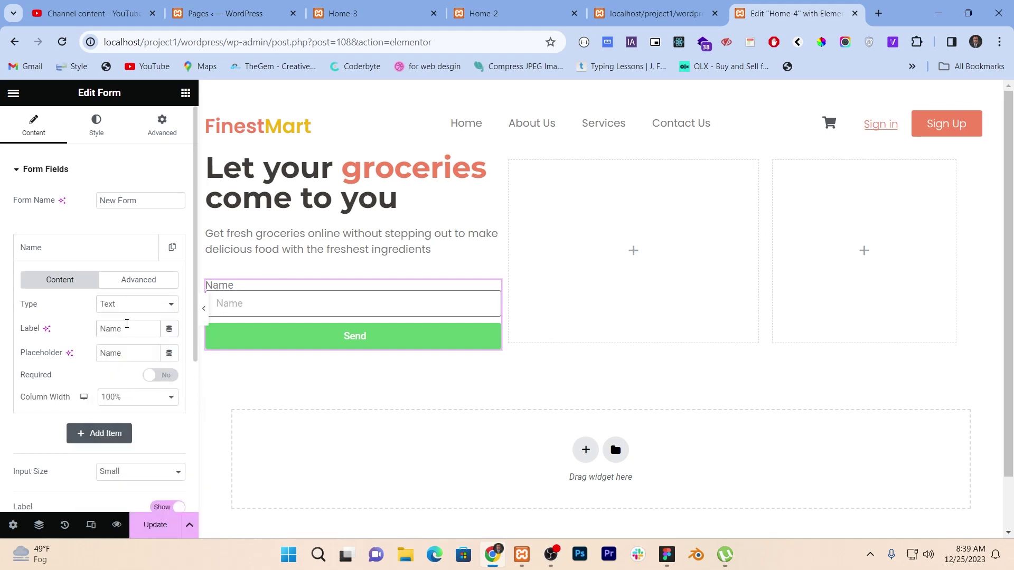
left_click_drag(132, 330, 89, 330)
scroll(43, 396, "down", 1)
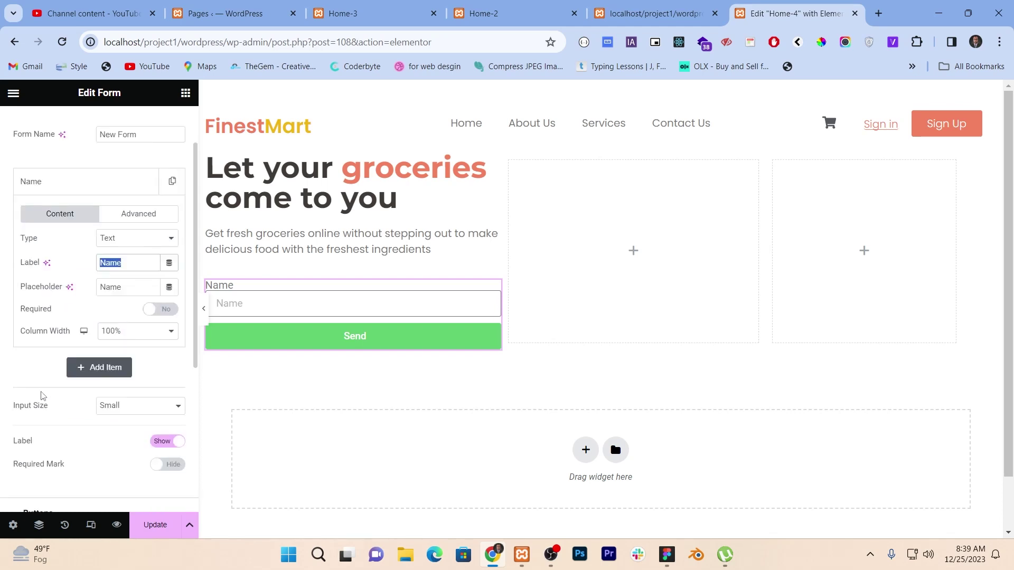
left_click(164, 446)
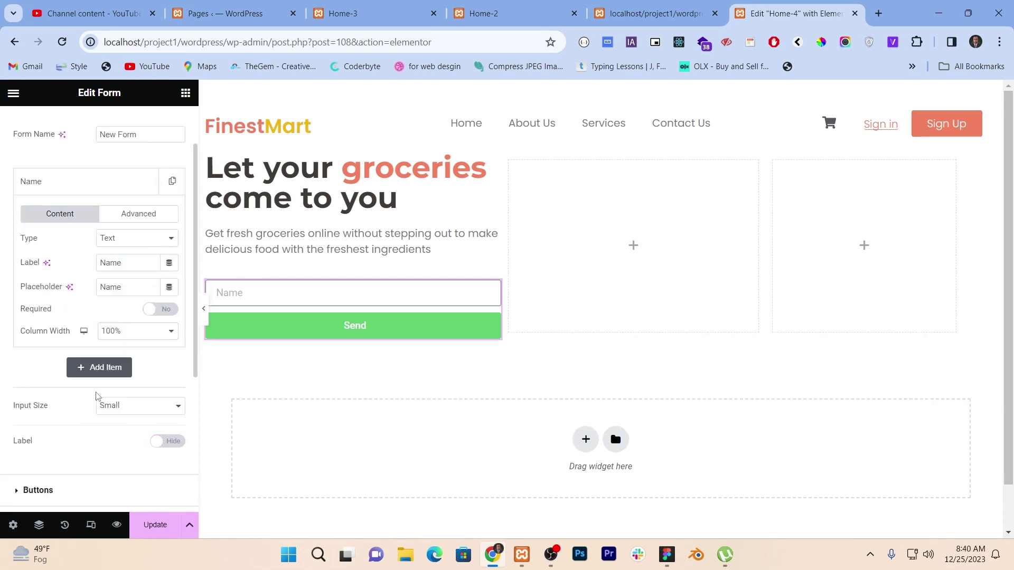
Add the Search icon from the icon library to the form's submit button, checking the Figma design for reference.
scroll(58, 335, "down", 1)
left_click(25, 425)
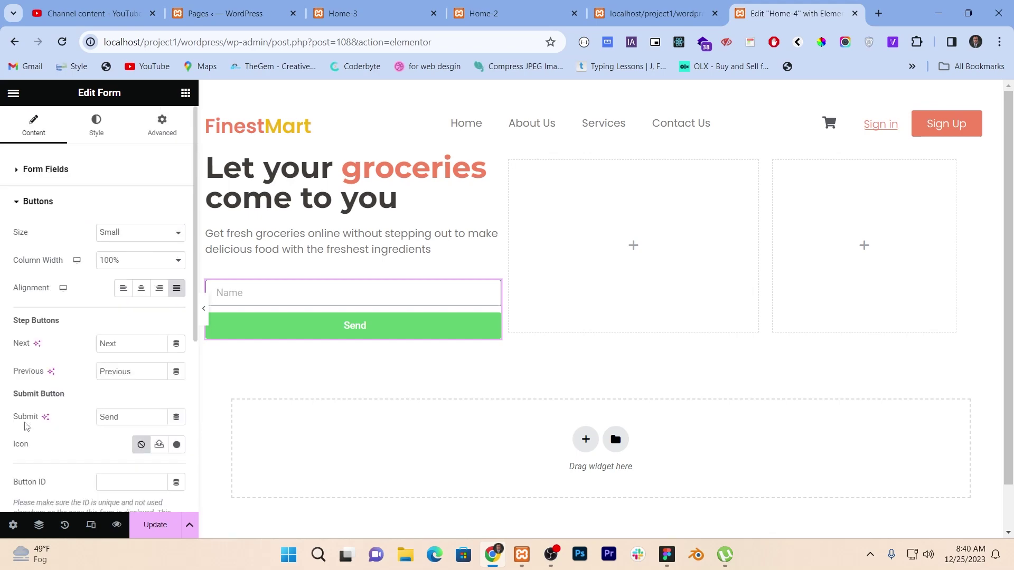
scroll(127, 401, "down", 3)
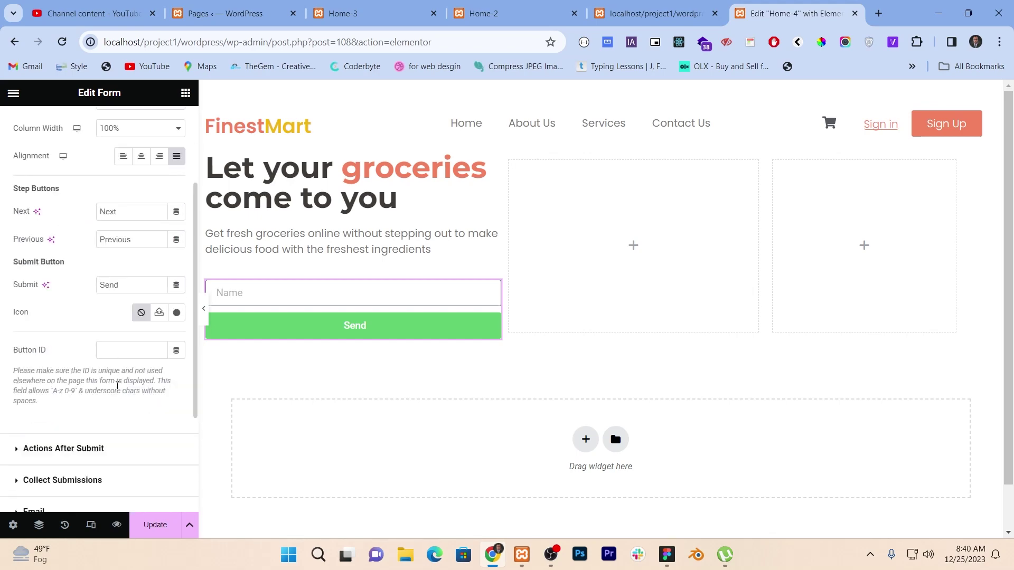
key("alt+Tab")
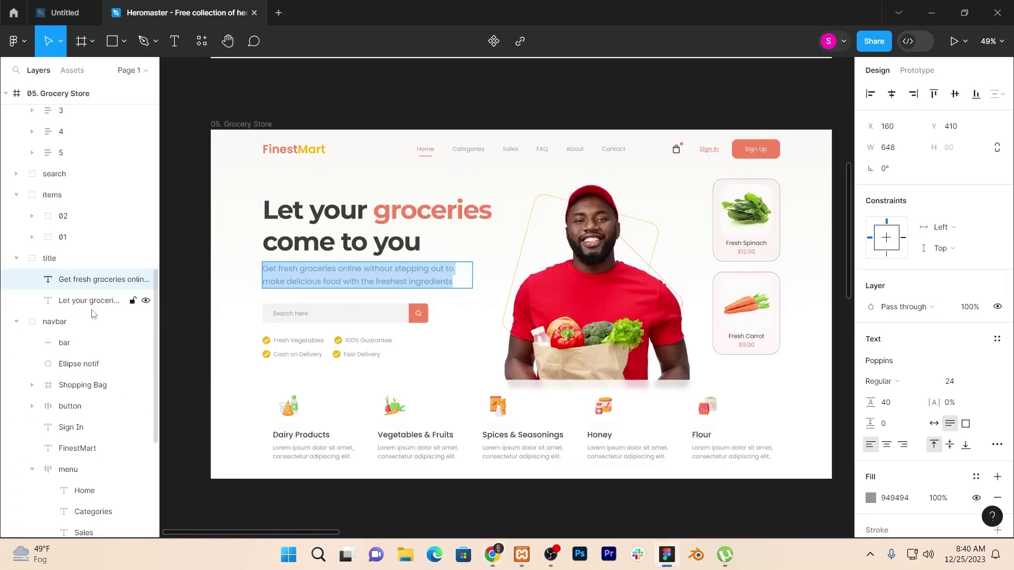
key("alt+Tab")
left_click(176, 312)
left_click(462, 144)
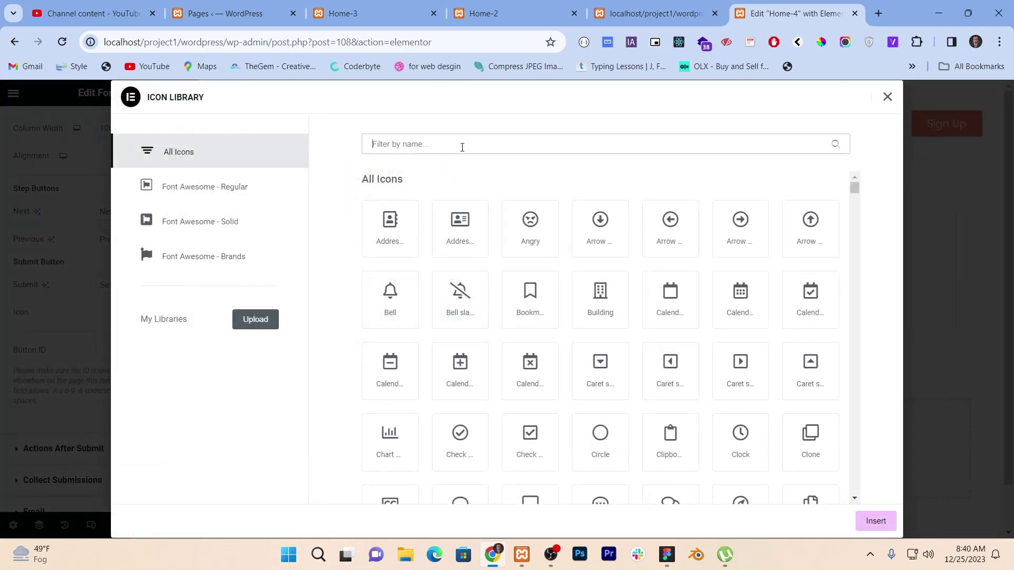
type("sea")
left_click(380, 222)
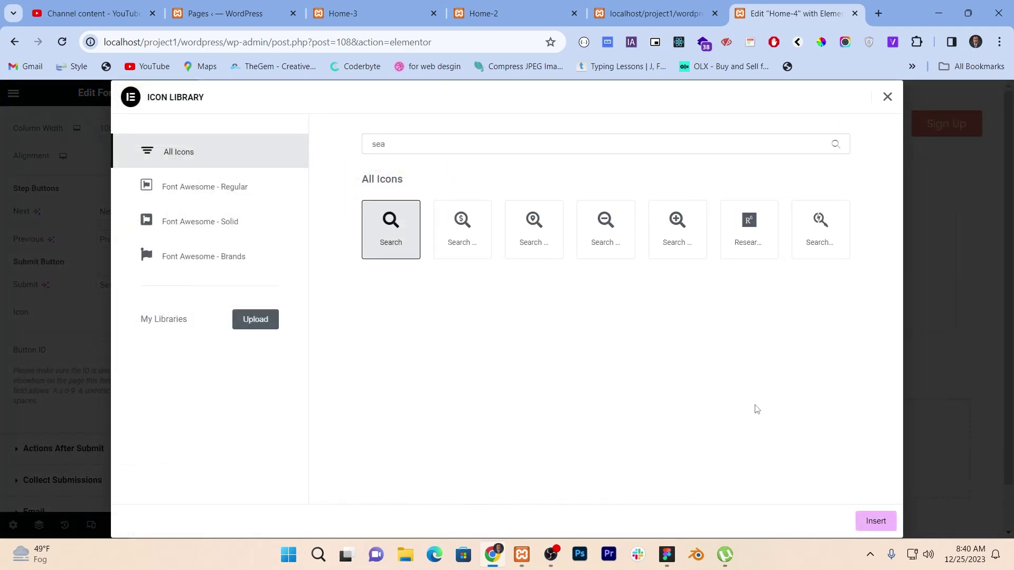
left_click(874, 521)
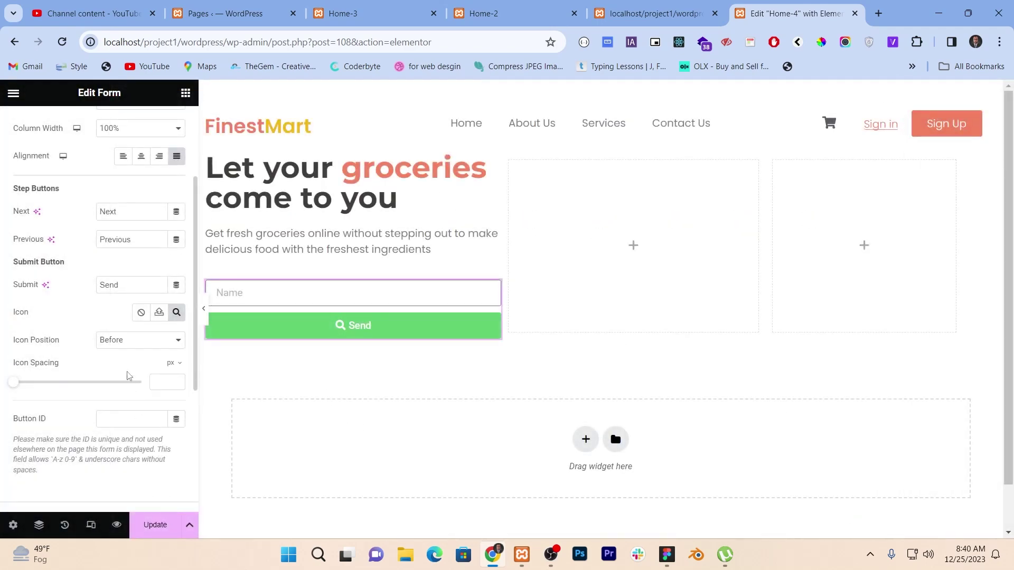
Clear the "Send" text from the submit button so it has only the icon.
scroll(127, 314, "up", 3)
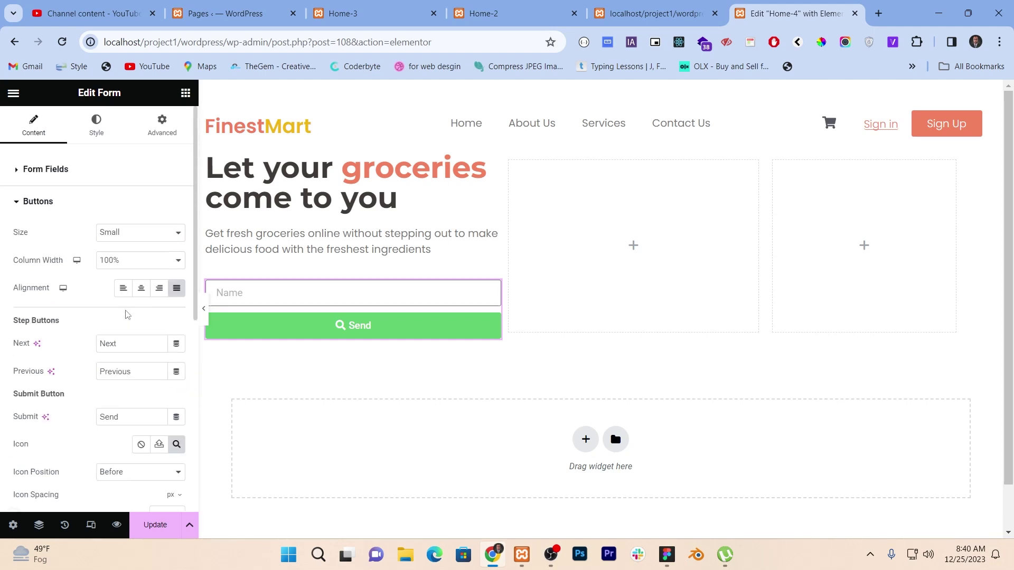
scroll(117, 327, "down", 1)
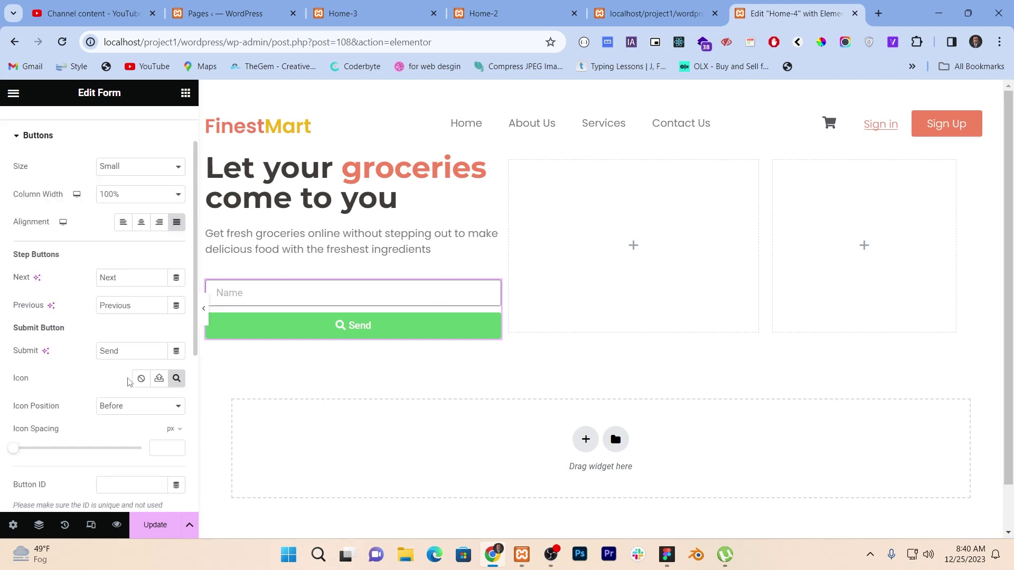
double_click(125, 347)
key("BackSpace")
scroll(43, 343, "down", 4)
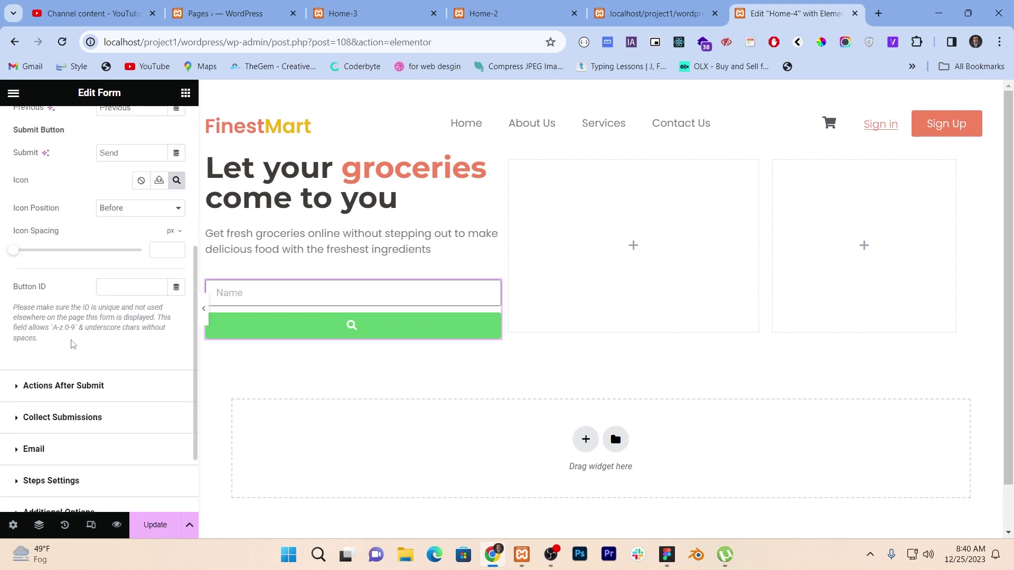
scroll(73, 344, "up", 5)
Compare the form with the Figma design and set the form field's border radius to 12 px on all corners.
left_click(96, 126)
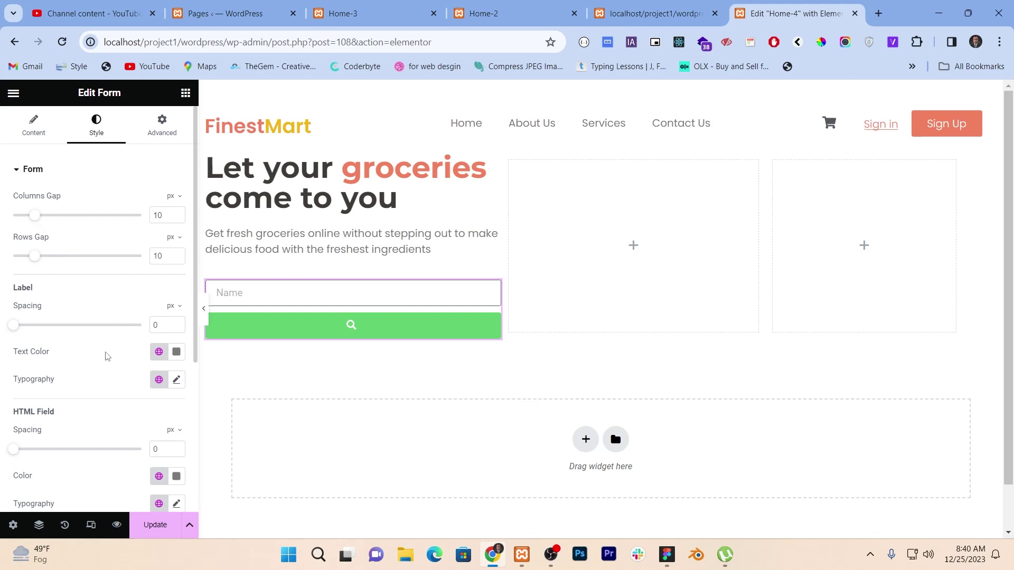
scroll(106, 356, "down", 2)
key("alt+Tab")
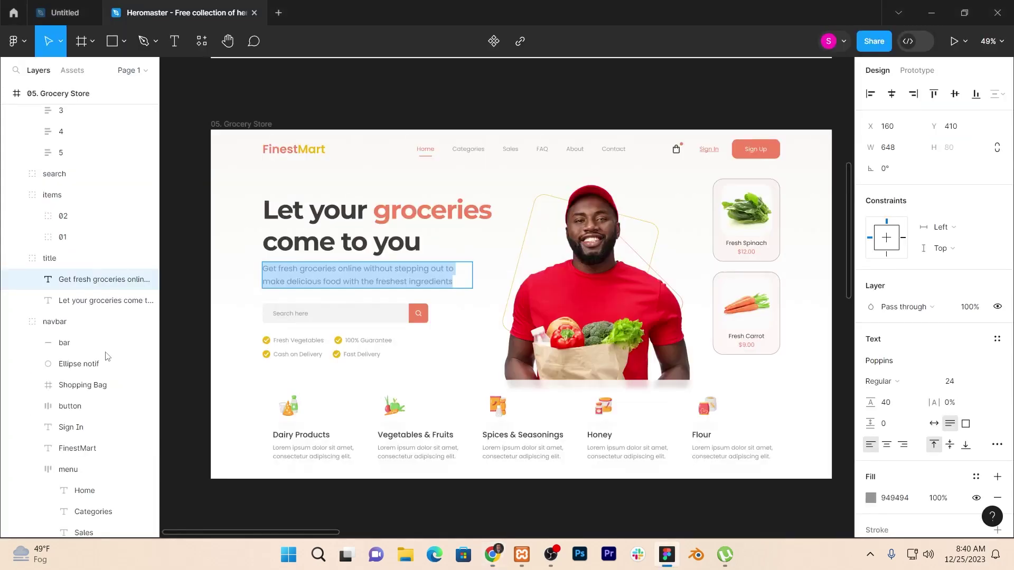
key("alt+Tab")
scroll(93, 347, "down", 1)
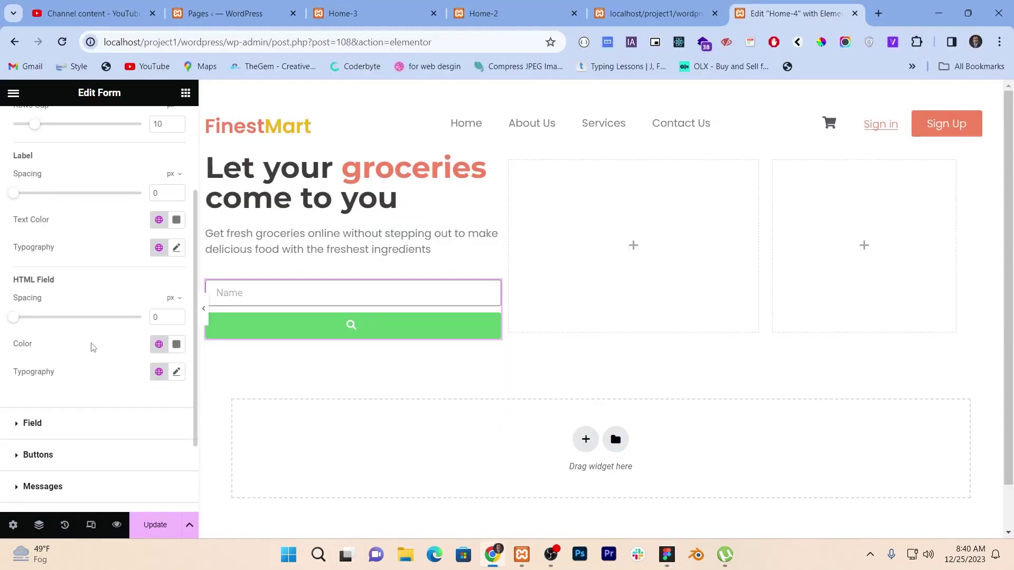
scroll(94, 347, "up", 3)
scroll(92, 347, "down", 4)
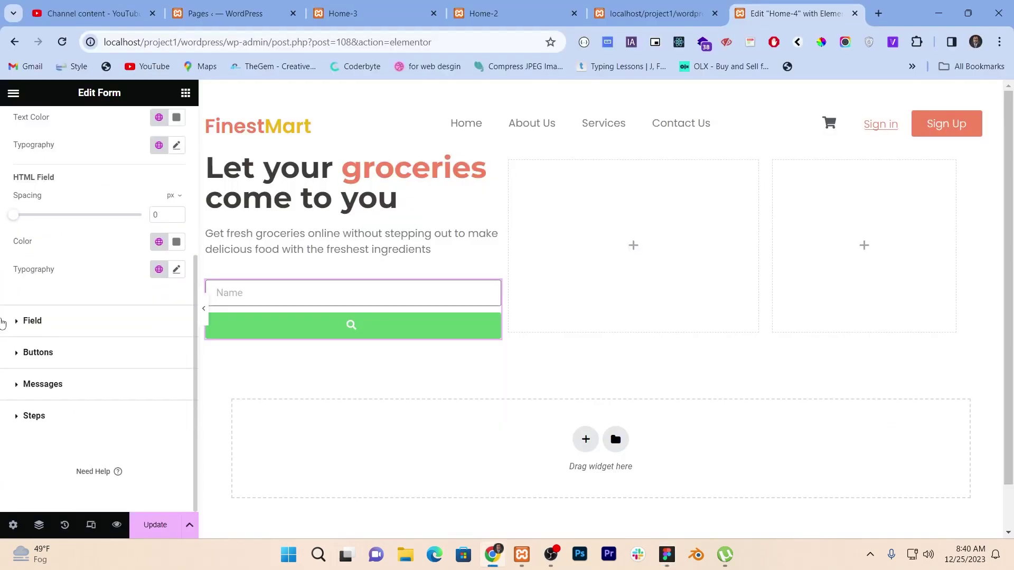
left_click(9, 327)
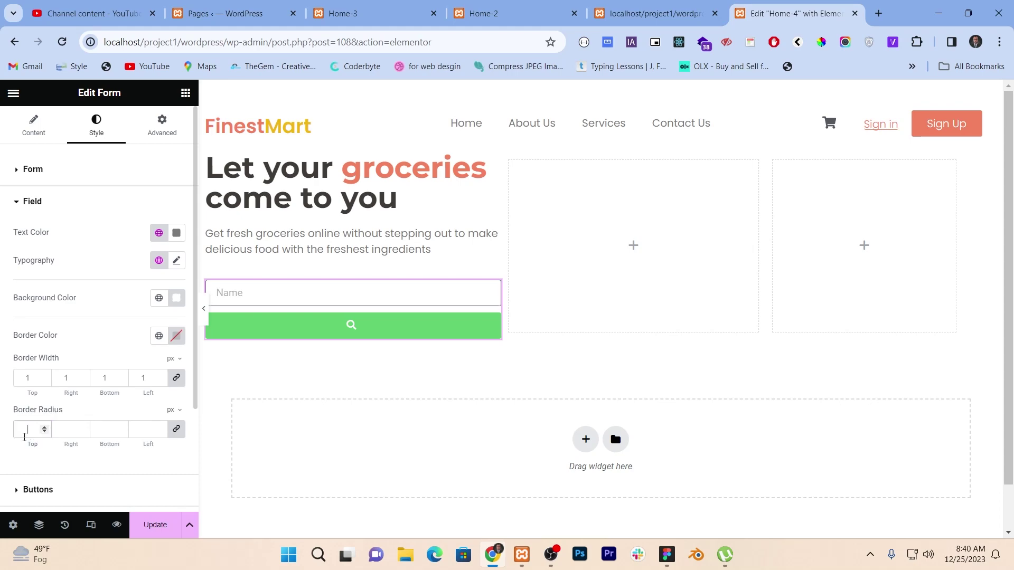
type("12")
Check the search bar in the Figma design and set the form field's border width to 0 on all sides.
key("alt+Tab")
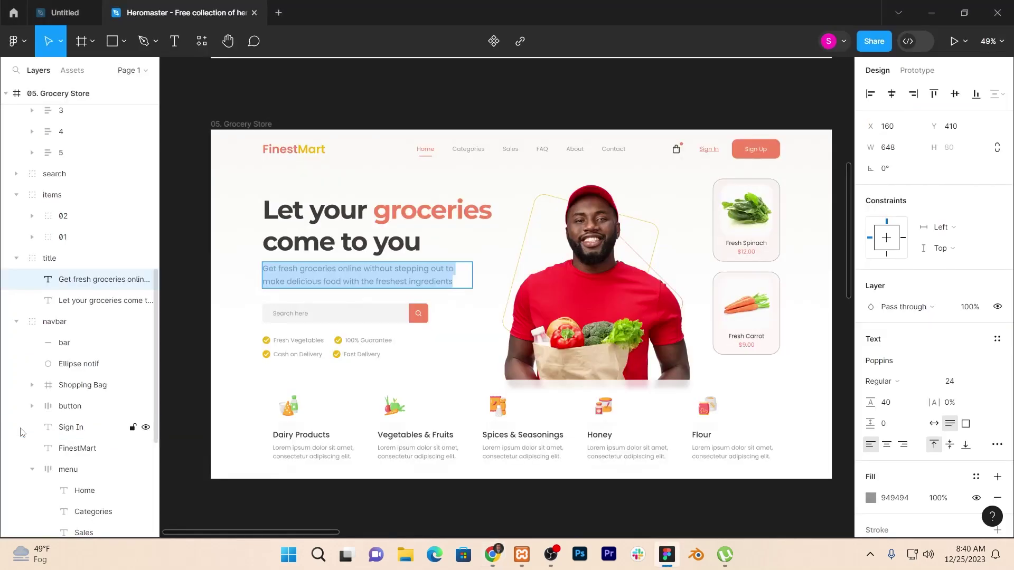
key("alt+Tab")
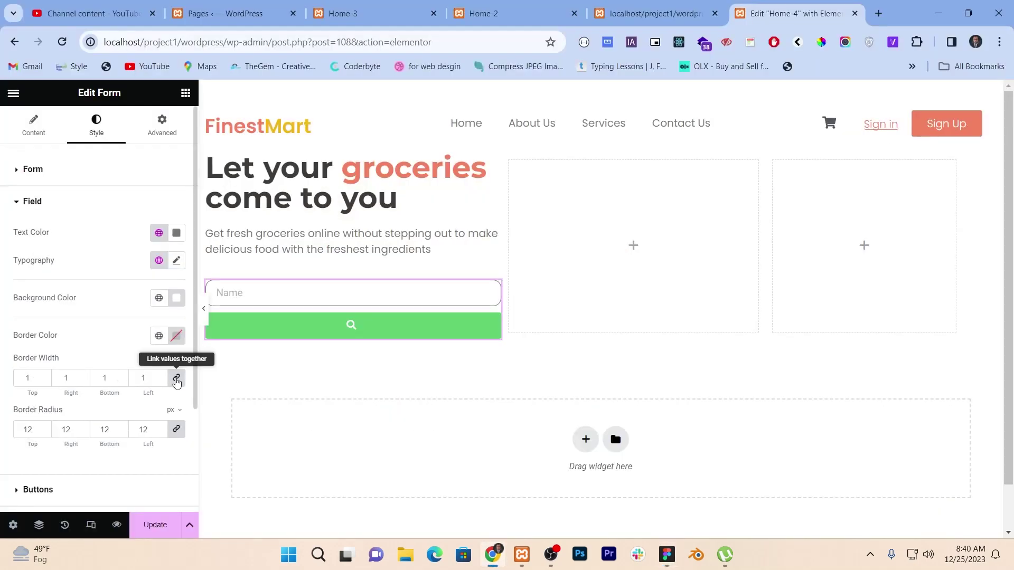
key("alt+Tab")
key("alt+Tab")
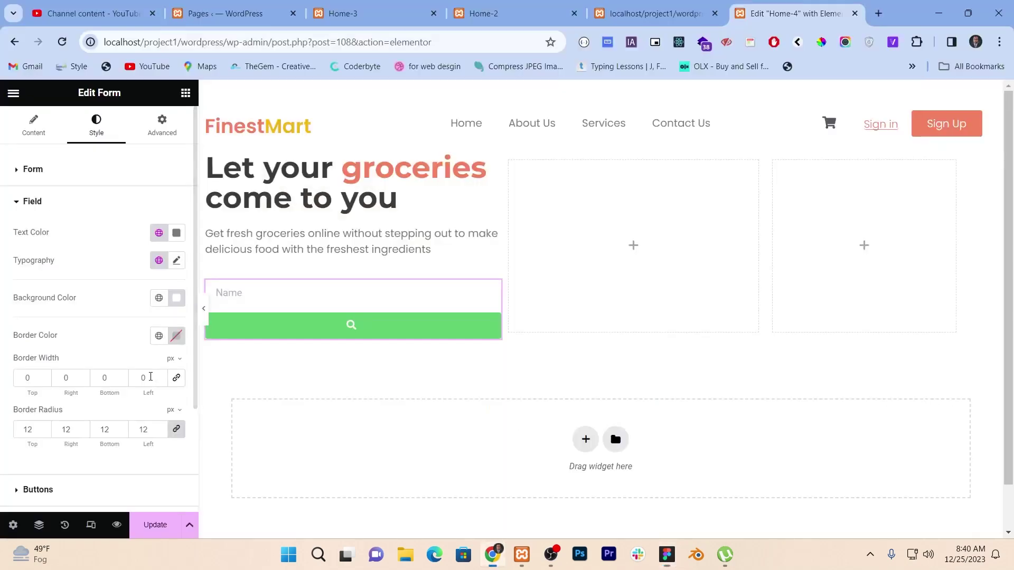
Set the column width of the form's Name field to 70%.
left_click(16, 359)
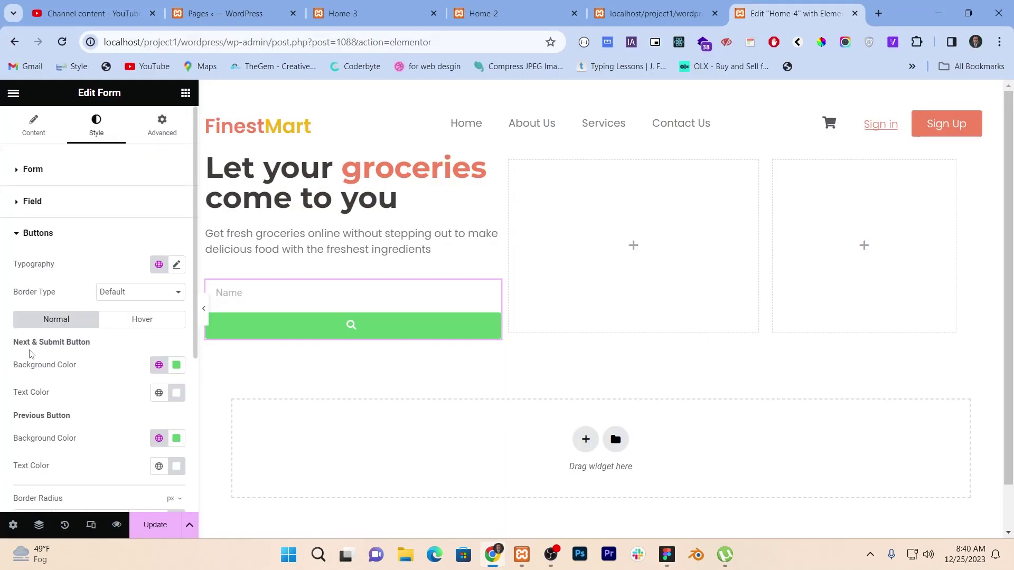
left_click(20, 170)
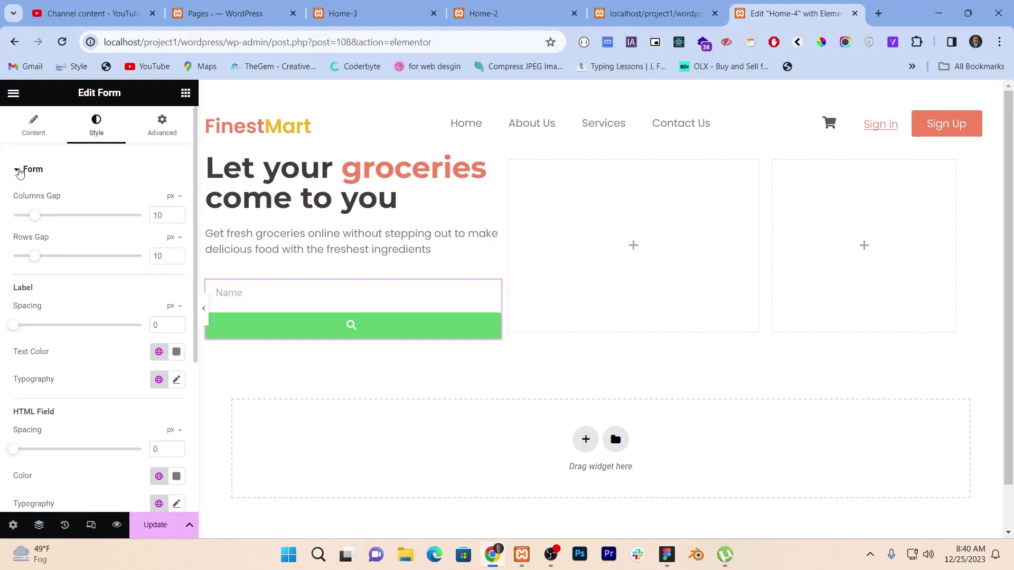
left_click(34, 130)
left_click(88, 249)
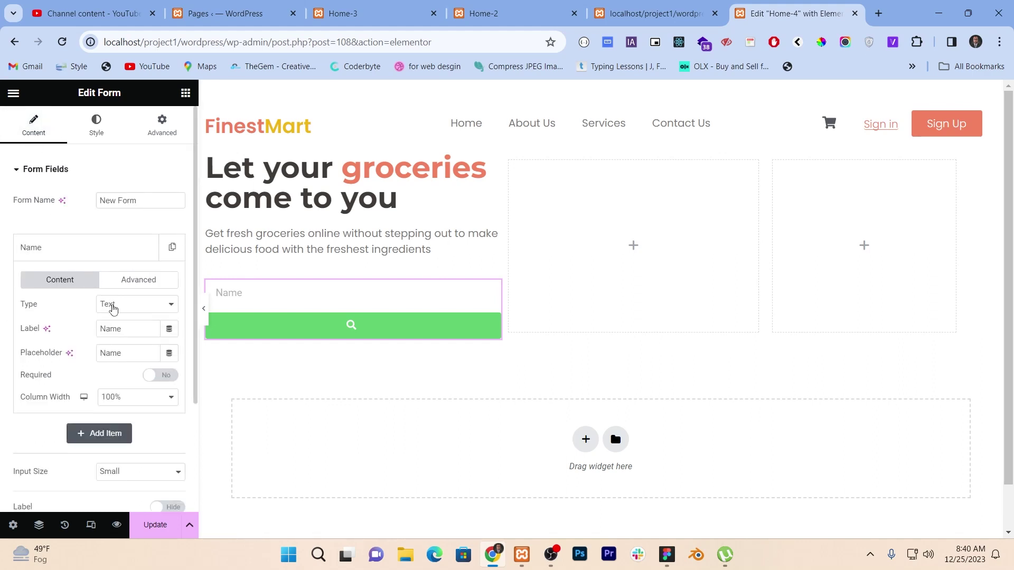
left_click(132, 397)
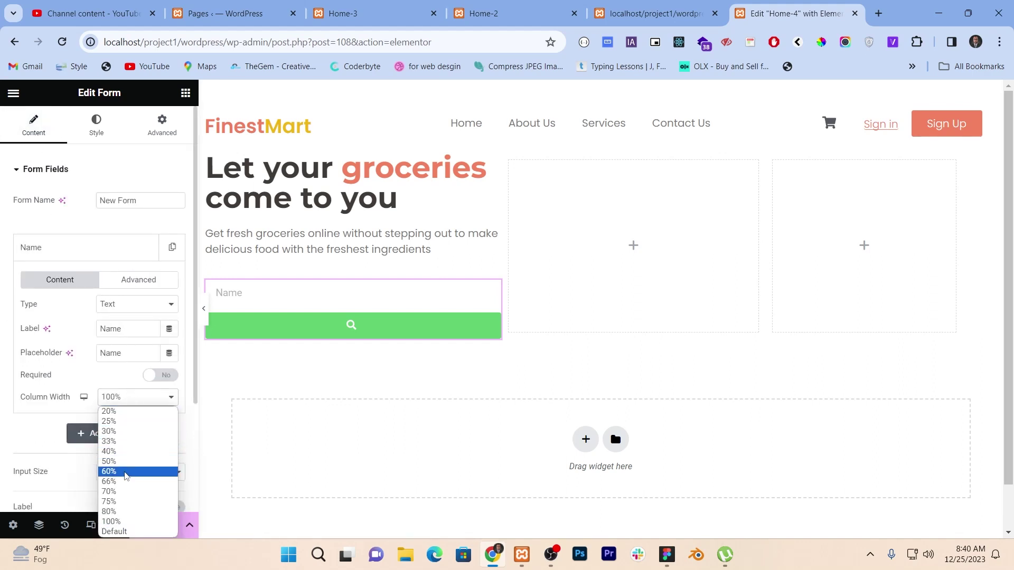
left_click(127, 492)
Set the submit button's column width to 25% and preview the search bar without the editing controls.
scroll(79, 477, "down", 3)
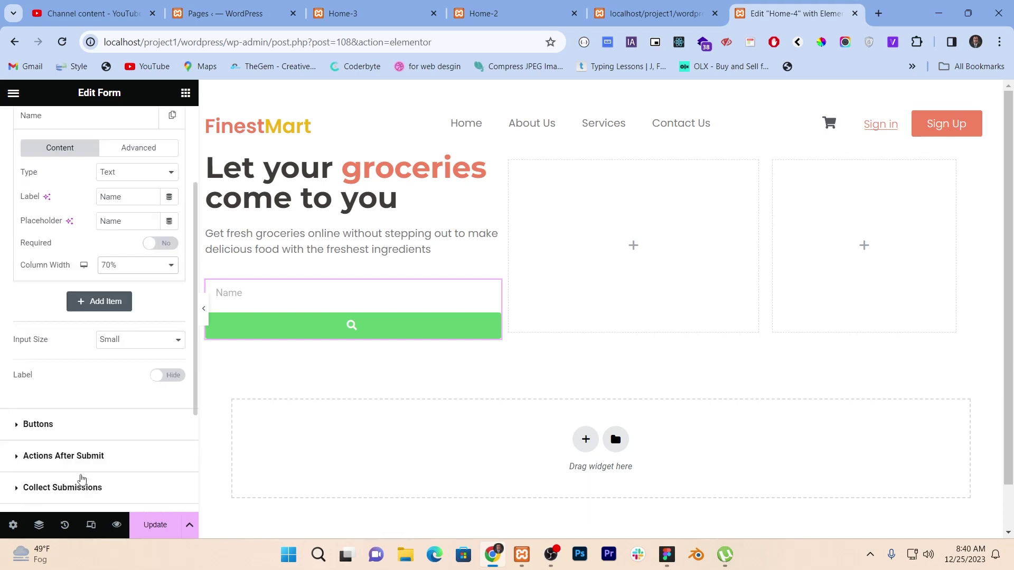
left_click(59, 426)
scroll(58, 429, "down", 1)
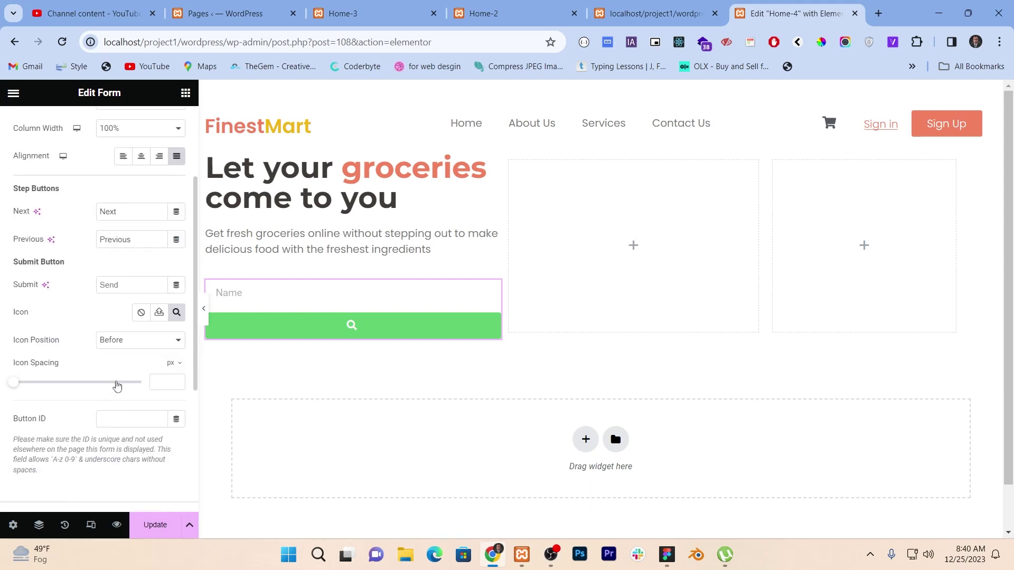
scroll(117, 386, "up", 1)
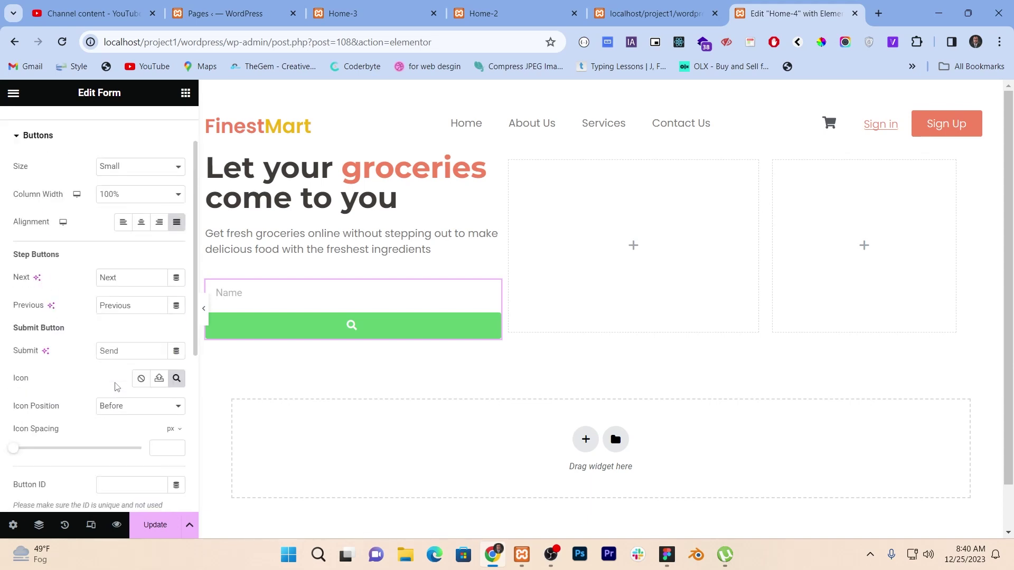
left_click(105, 198)
left_click(118, 220)
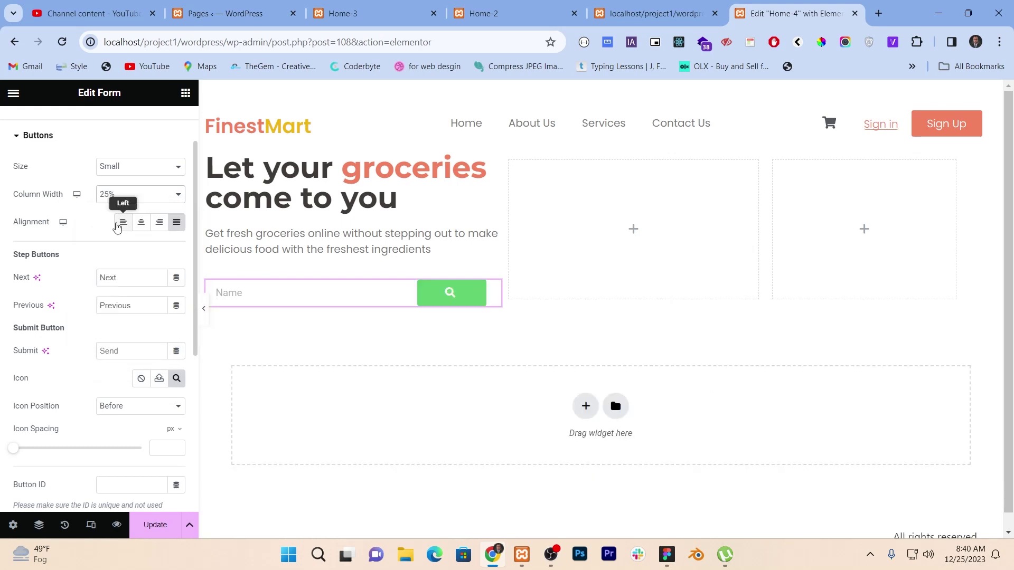
left_click(205, 316)
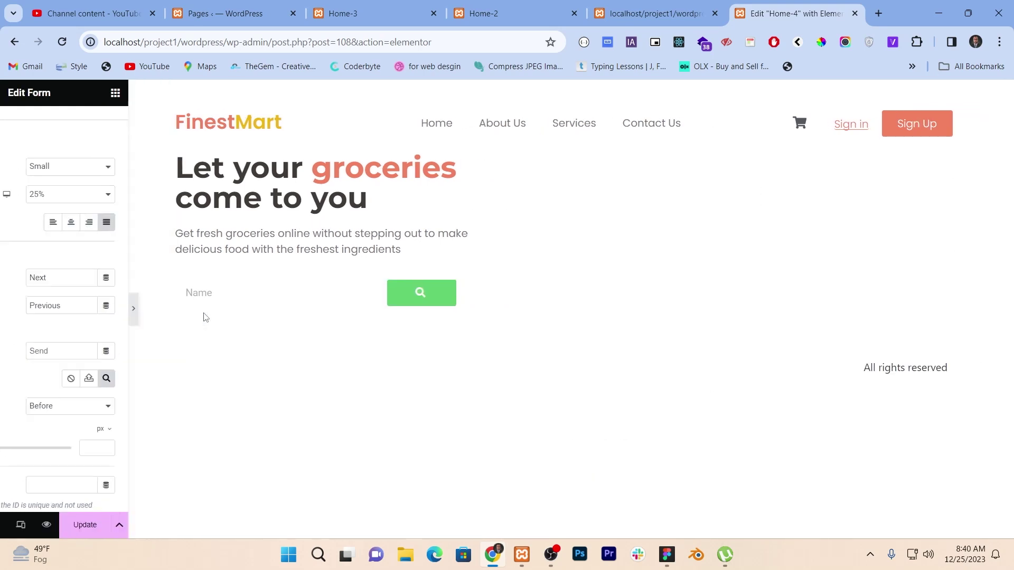
left_click(3, 315)
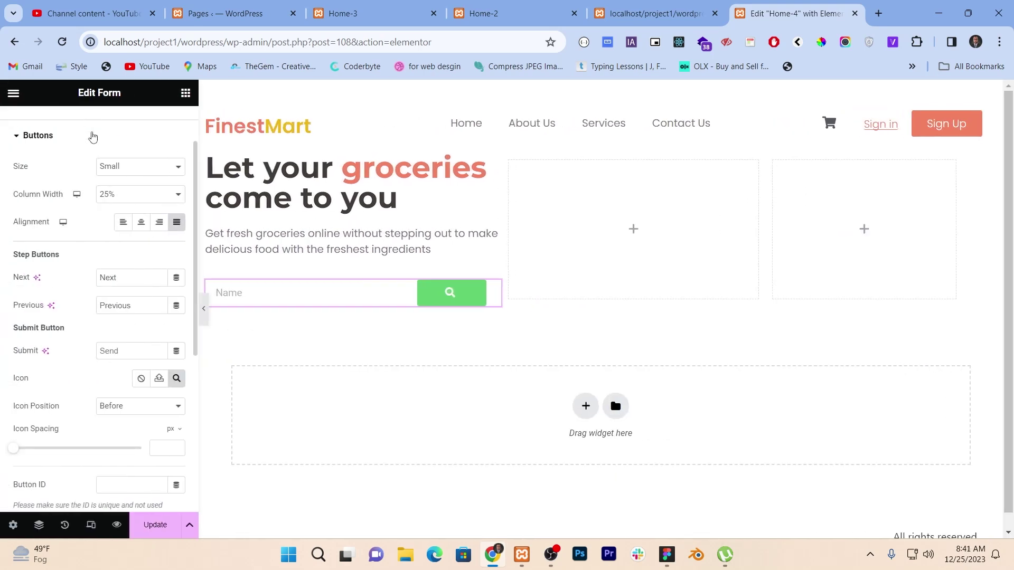
Set the form field's background colour to #E8E8E8, checking the search bar in the Figma design for reference.
left_click(96, 128)
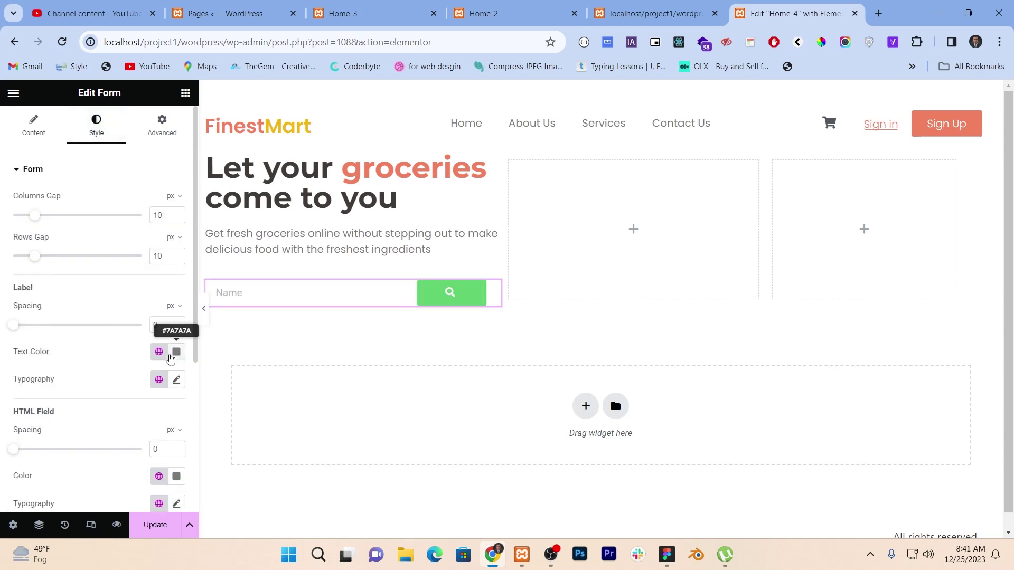
scroll(127, 358, "down", 5)
left_click(90, 330)
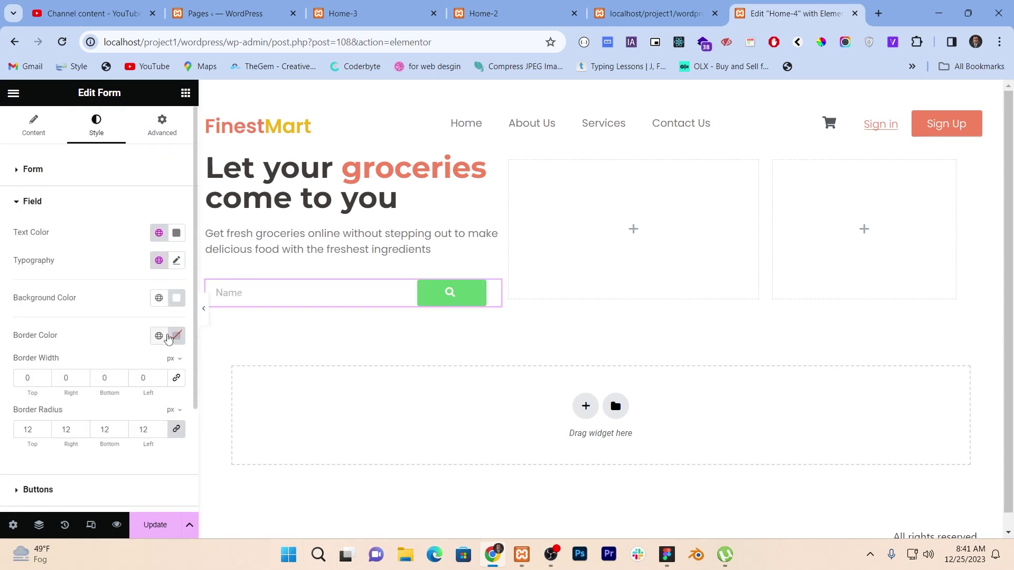
left_click(159, 298)
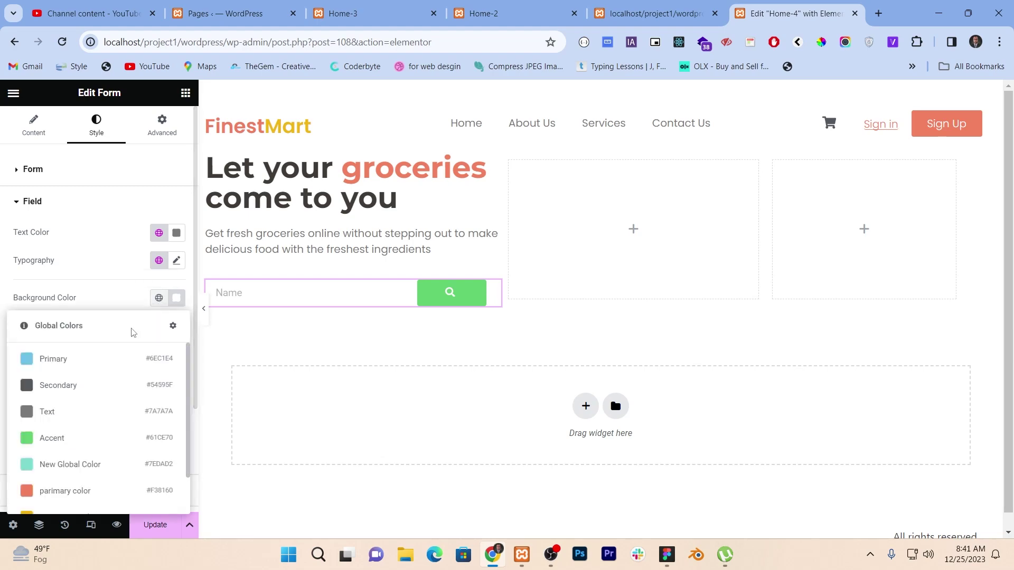
left_click(177, 298)
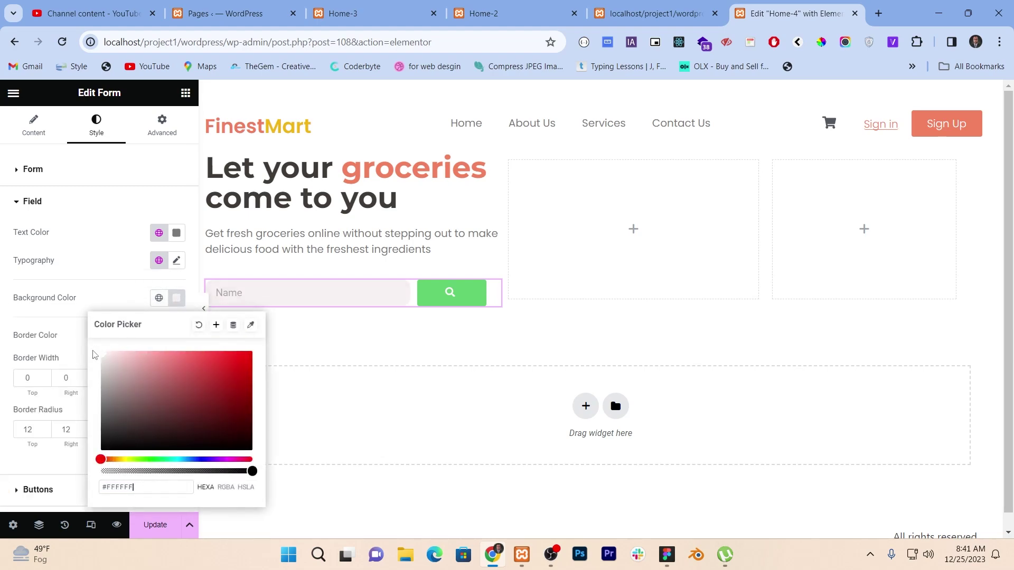
key("alt+Tab")
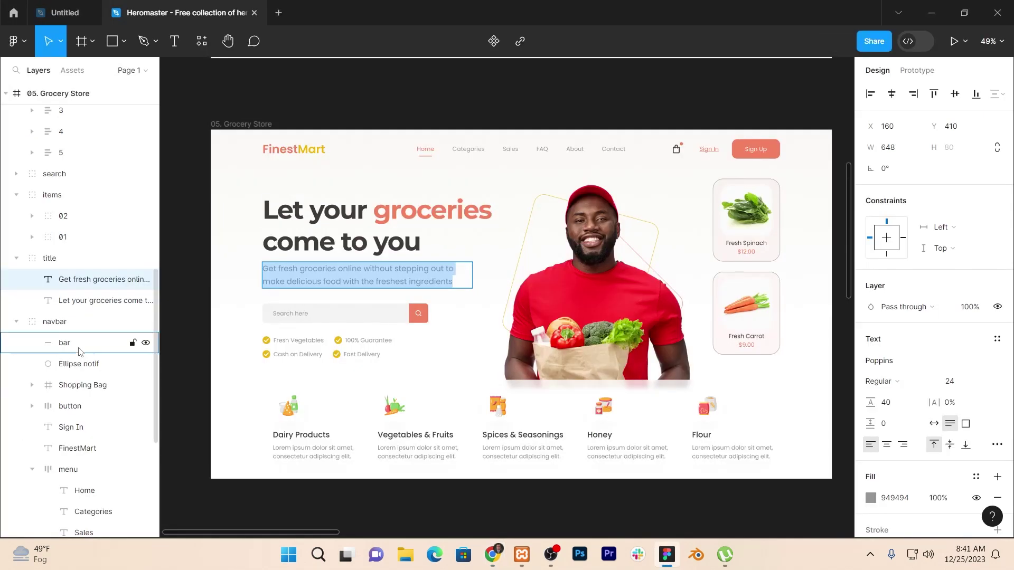
key("alt+Tab")
key("ctrl+a")
type("#E8E8E8")
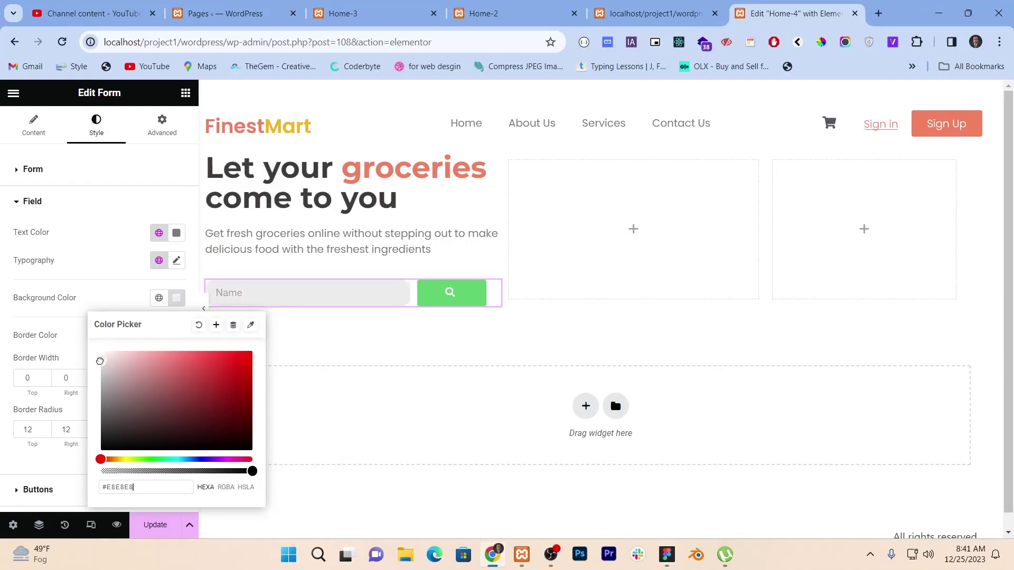
left_click(50, 360)
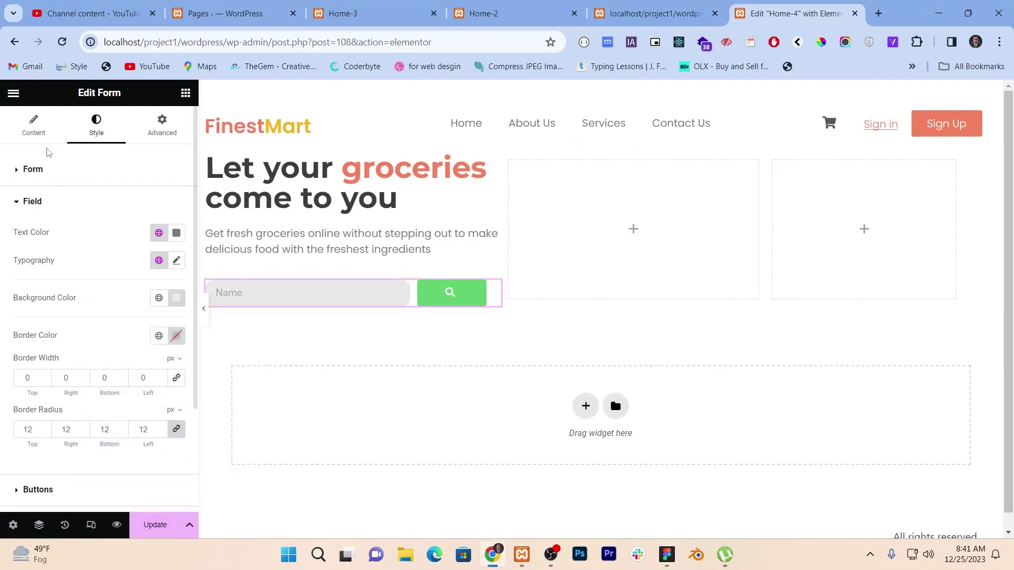
Set the submit button's column width to 30% to fill the row beside the Name field.
left_click(50, 125)
left_click(95, 247)
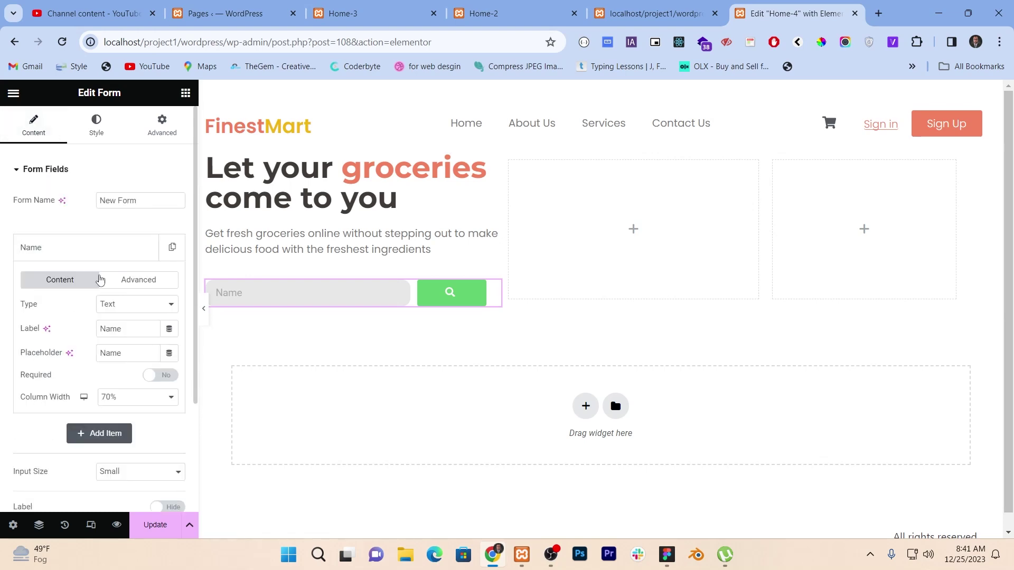
scroll(57, 288, "down", 4)
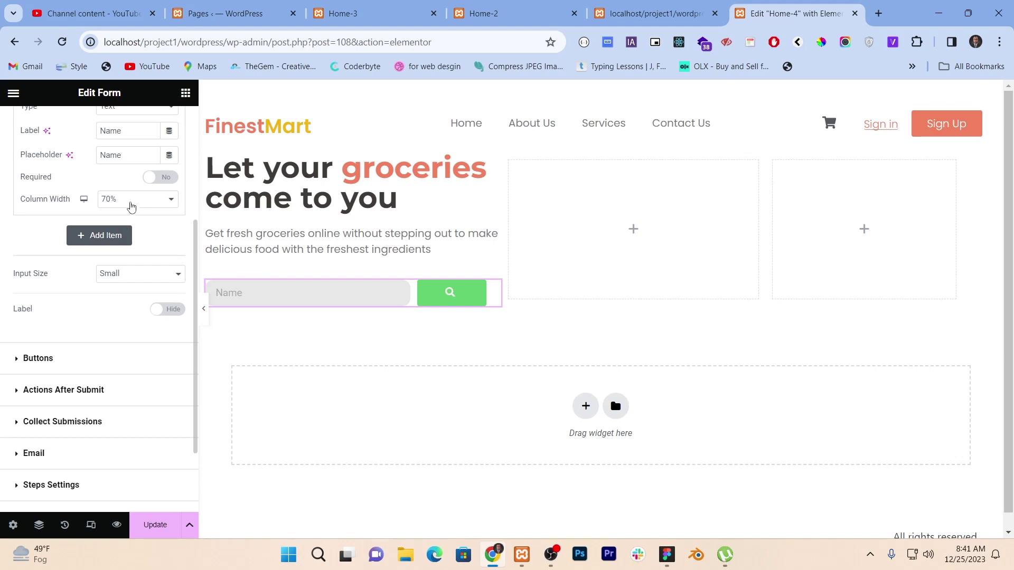
left_click(50, 359)
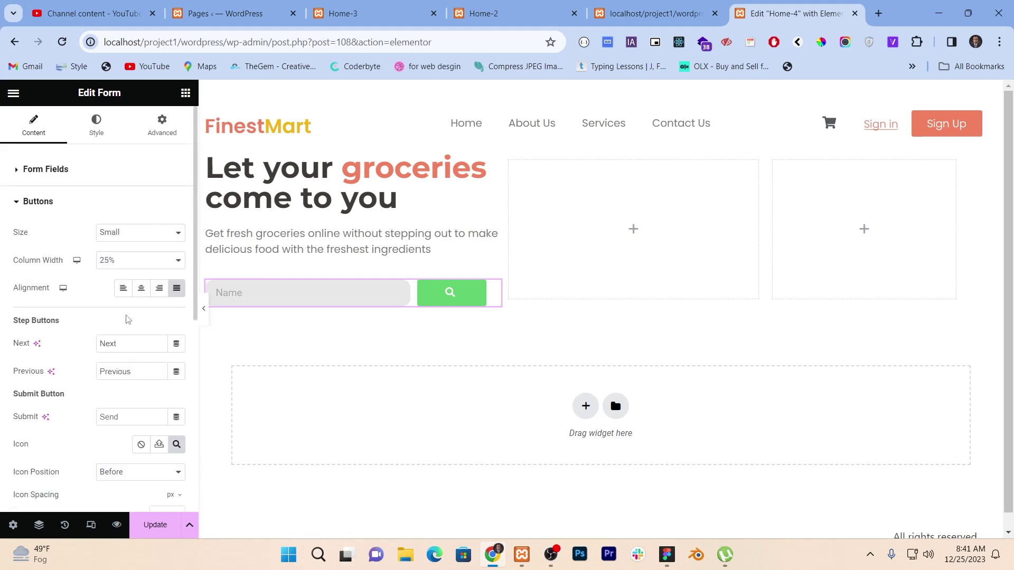
left_click(117, 262)
left_click(114, 295)
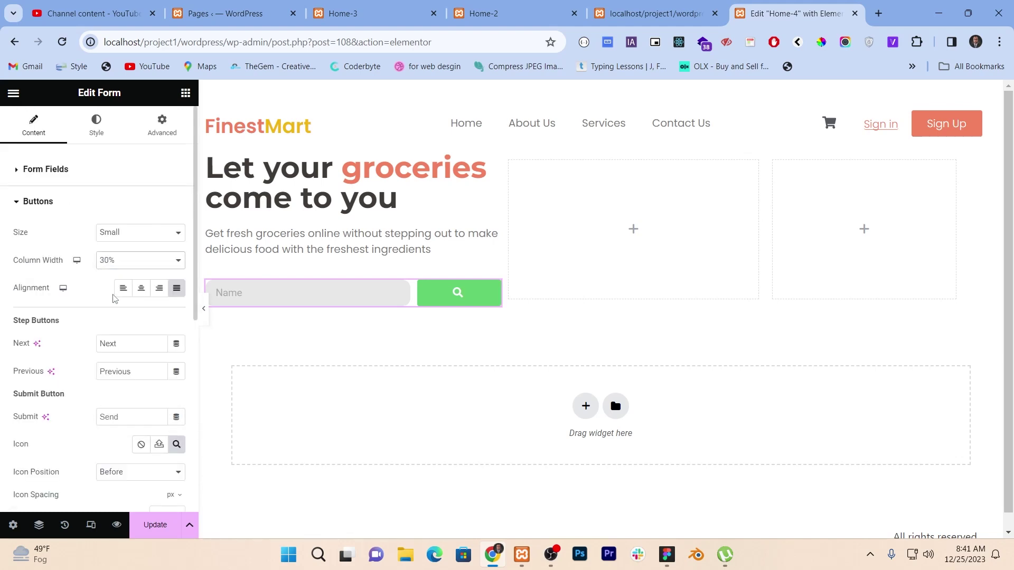
Reduce the submit button's icon spacing to its minimum and set the form's columns gap to 0 px.
scroll(86, 331, "down", 4)
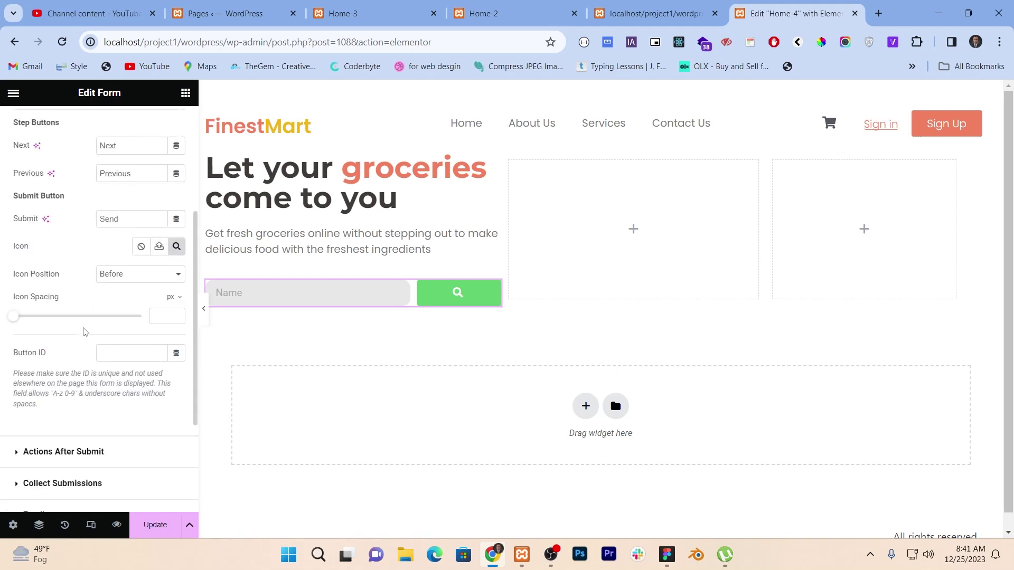
mouse_move(13, 316)
left_mouse_down()
mouse_move(64, 319)
mouse_move(7, 320)
left_mouse_up()
scroll(97, 308, "up", 4)
left_click(95, 130)
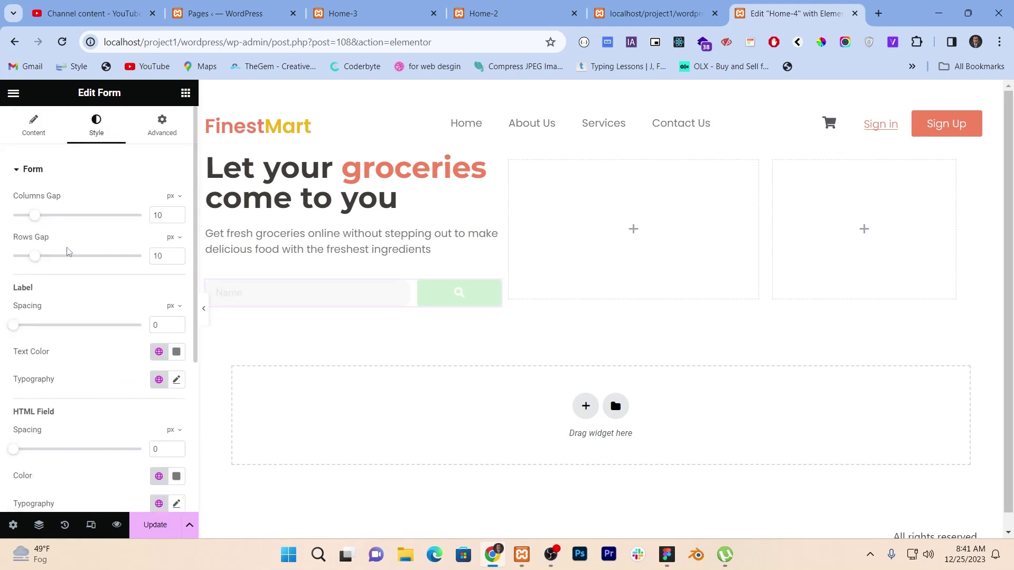
left_click_drag(34, 215, 6, 214)
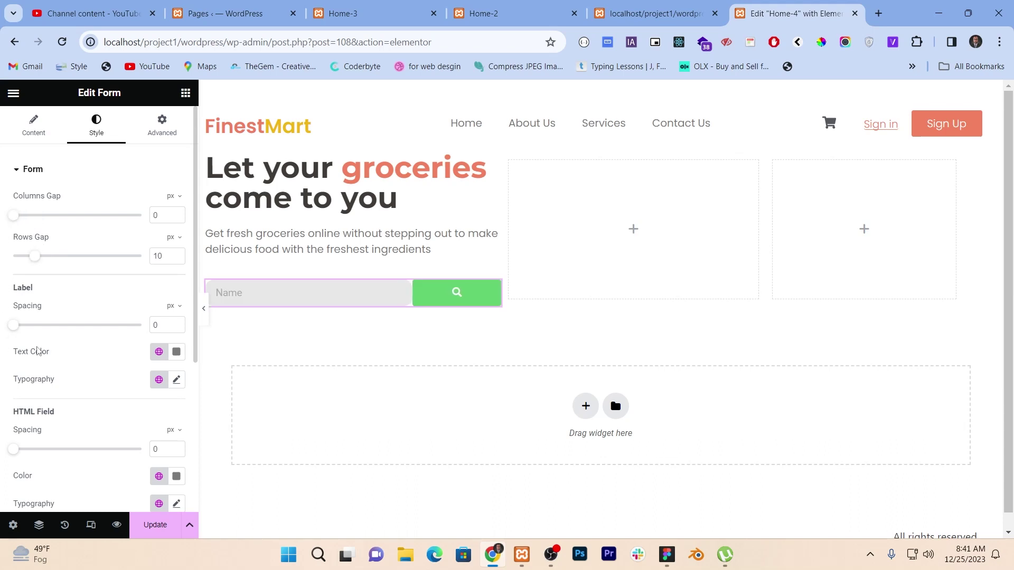
Unlink the form field's border radius, set it to 12 px top and left and 0 right and bottom, and preview the page.
scroll(36, 358, "down", 5)
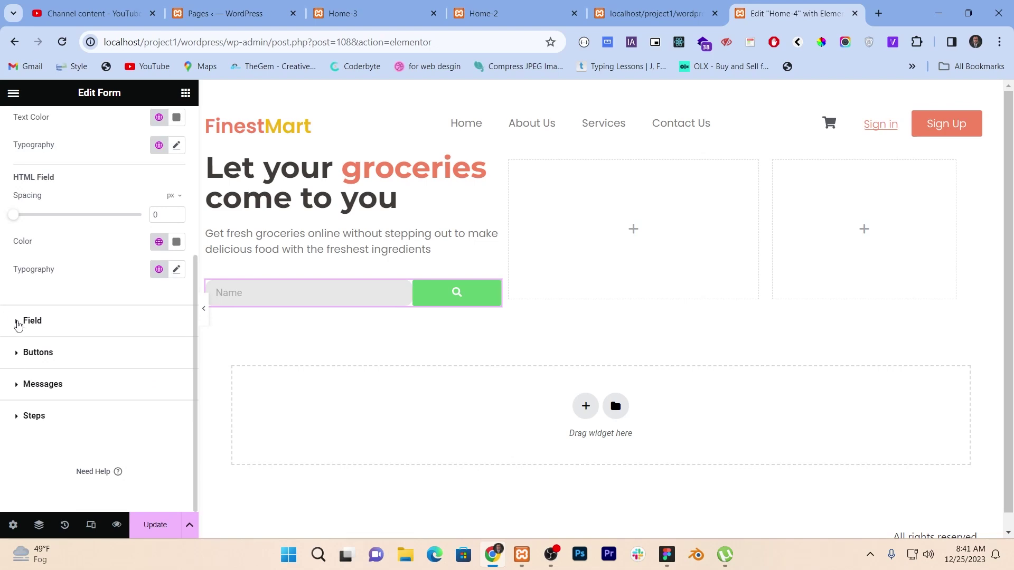
left_click(18, 323)
left_click(45, 432)
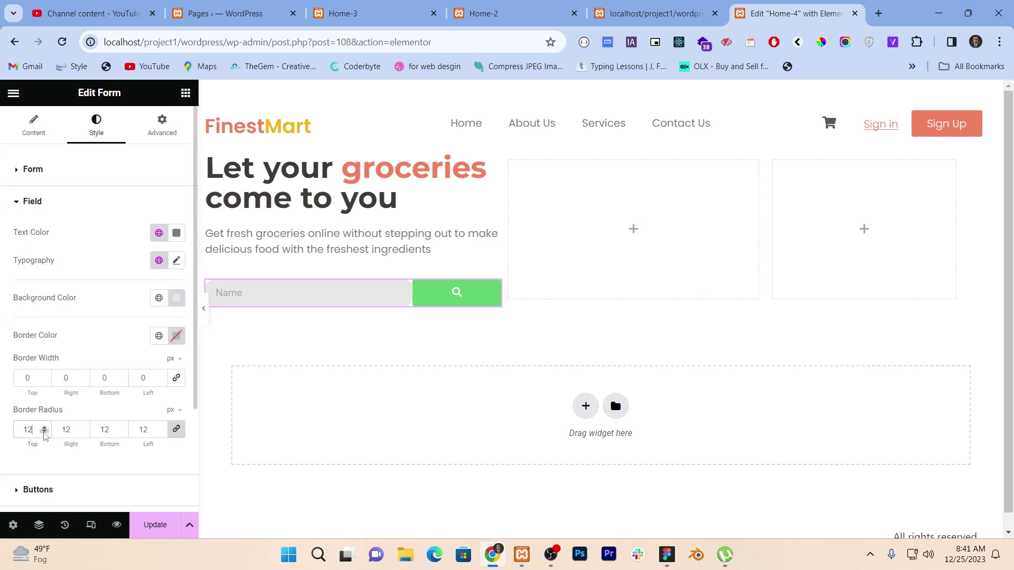
left_click(44, 432)
left_click(44, 432)
left_click(45, 432)
left_click(176, 429)
key("Tab")
key("Tab")
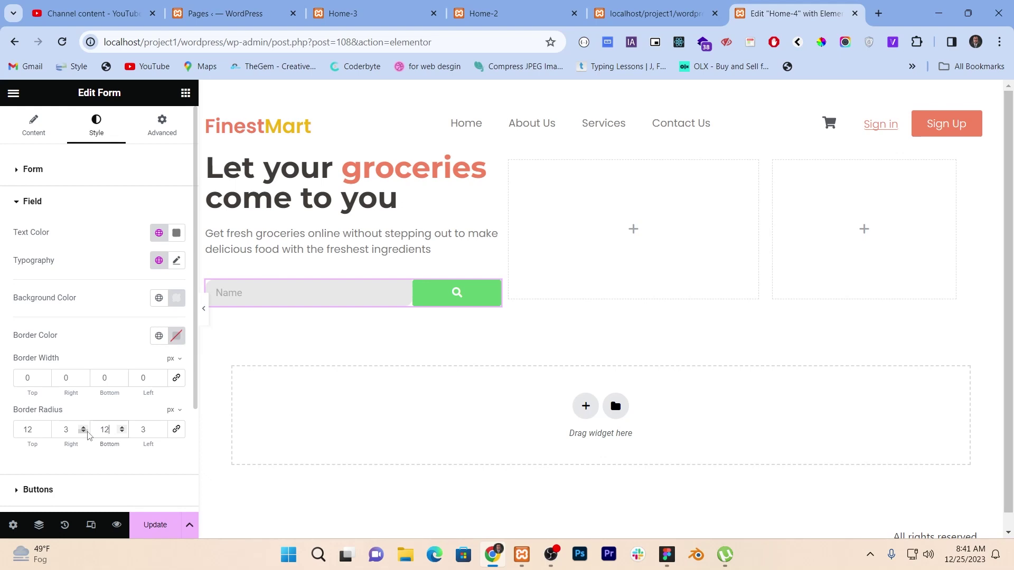
double_click(62, 432)
type("0")
key("Tab")
key("Tab")
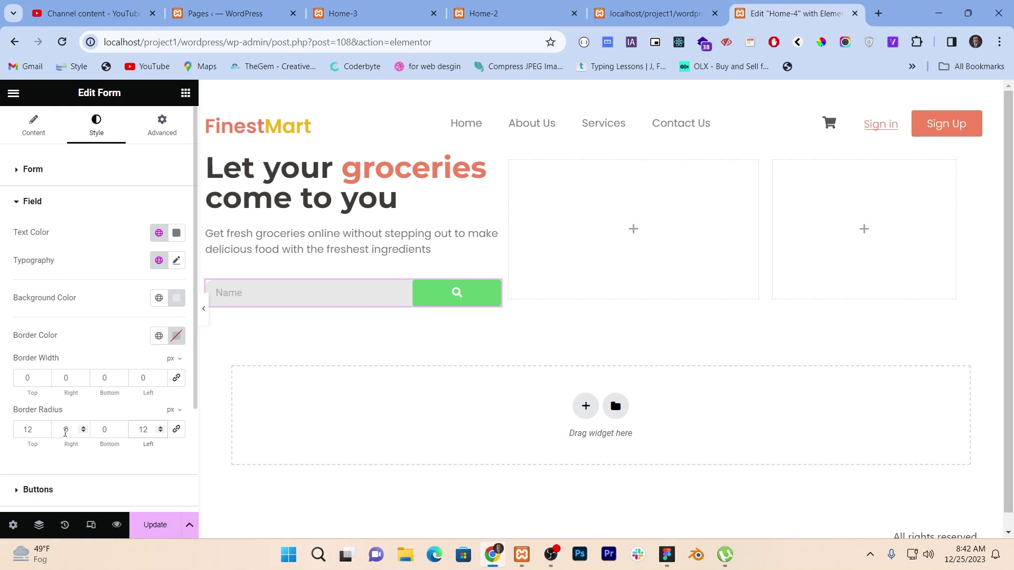
left_click(204, 310)
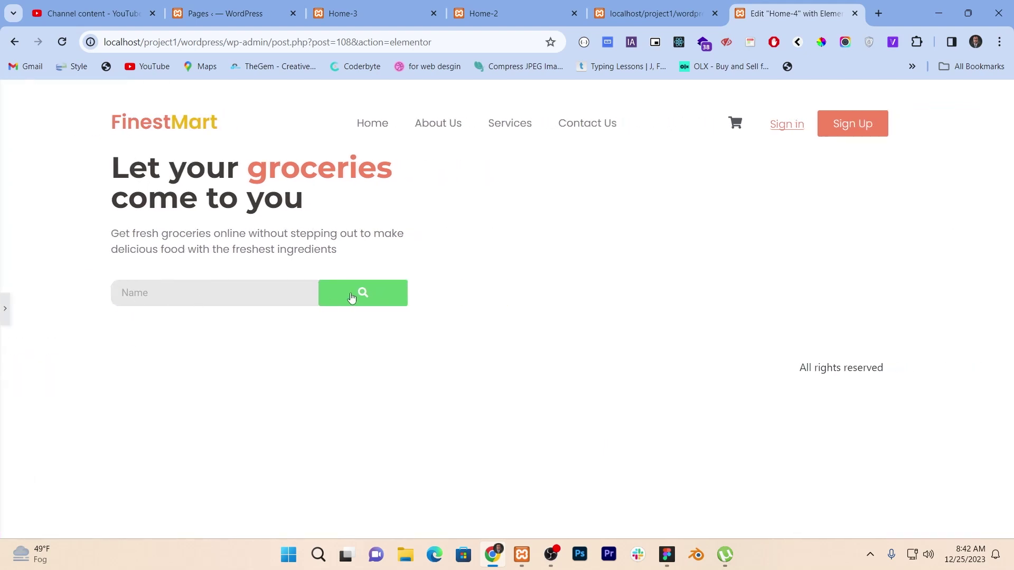
left_click(4, 309)
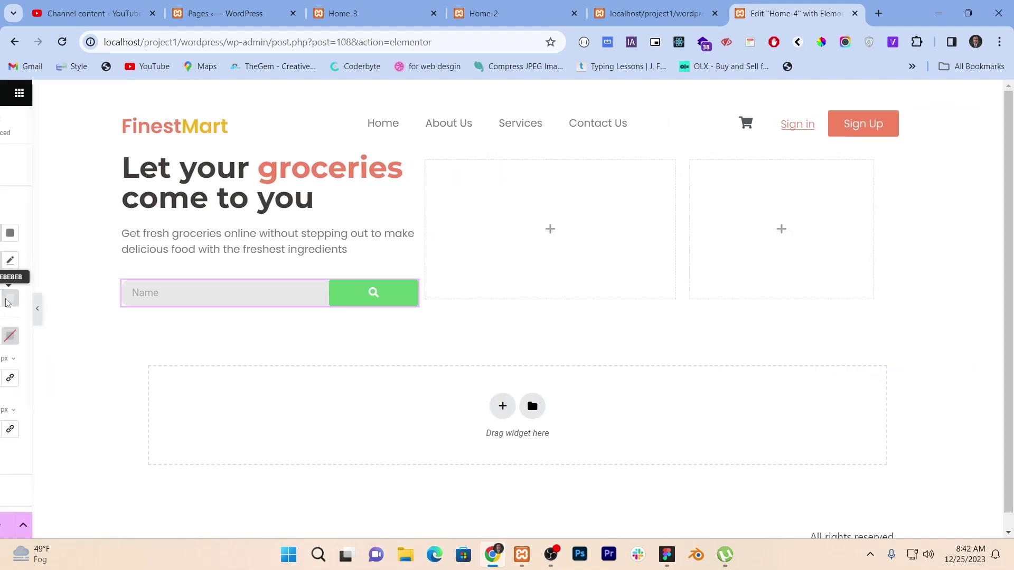
left_click(17, 353)
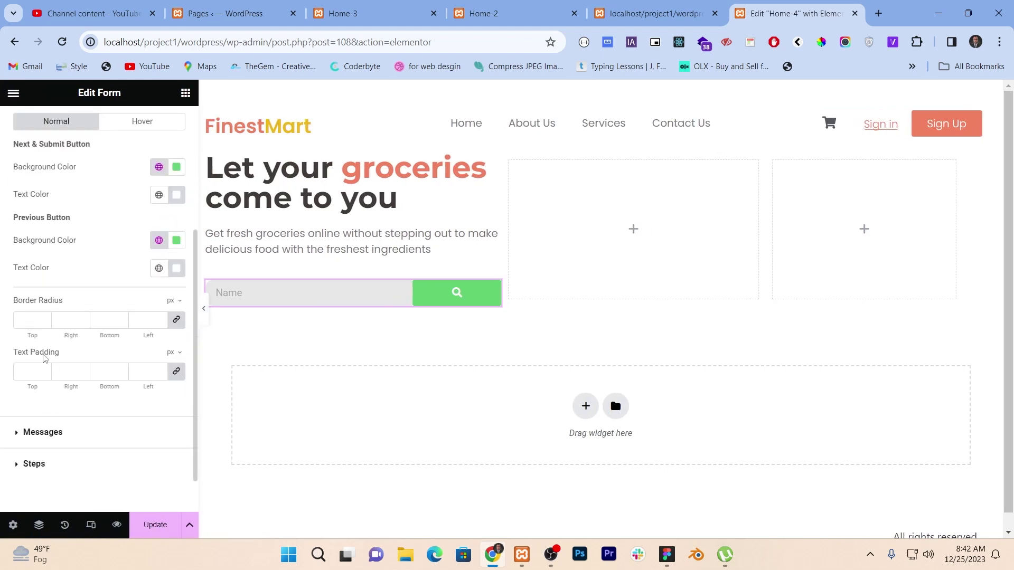
left_click(68, 372)
type("12")
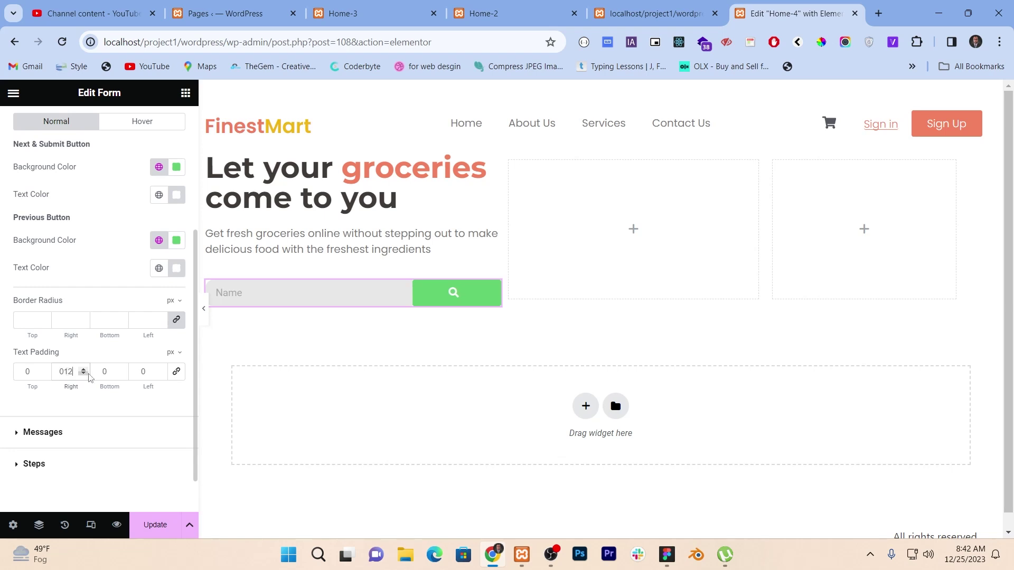
left_click(112, 372)
type("12")
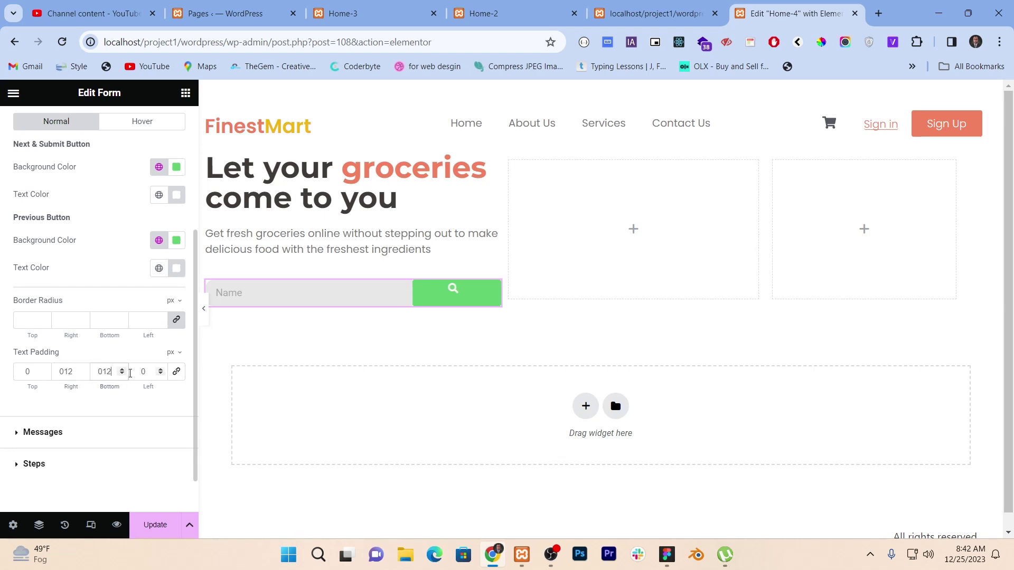
key("BackSpace")
key("BackSpace")
key("shift+Tab")
key("BackSpace")
key("BackSpace")
Unlink the submit button's border radius, set it to 12 px right and bottom and 0 top and left, and preview the page.
left_click(176, 319)
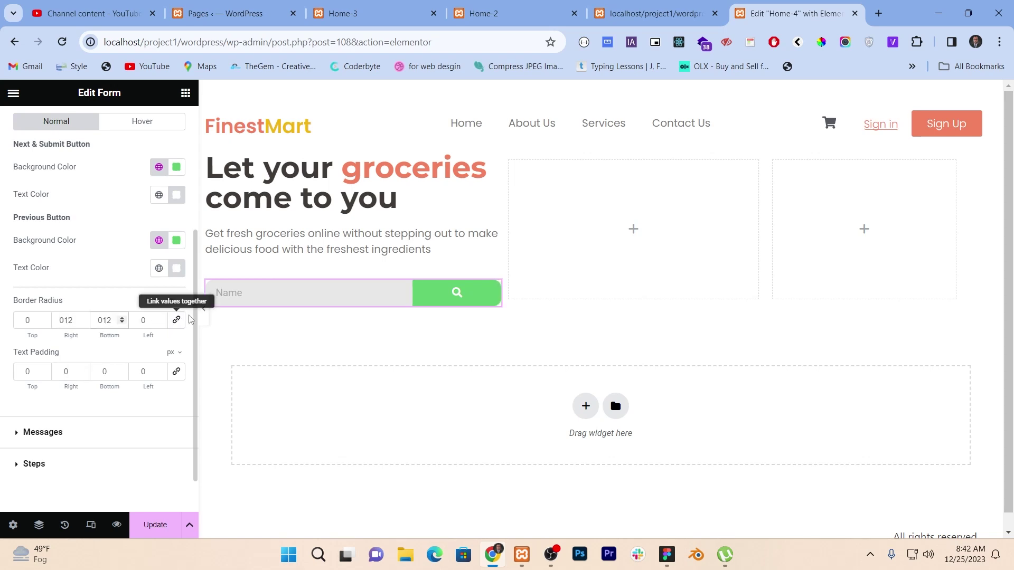
left_click(204, 310)
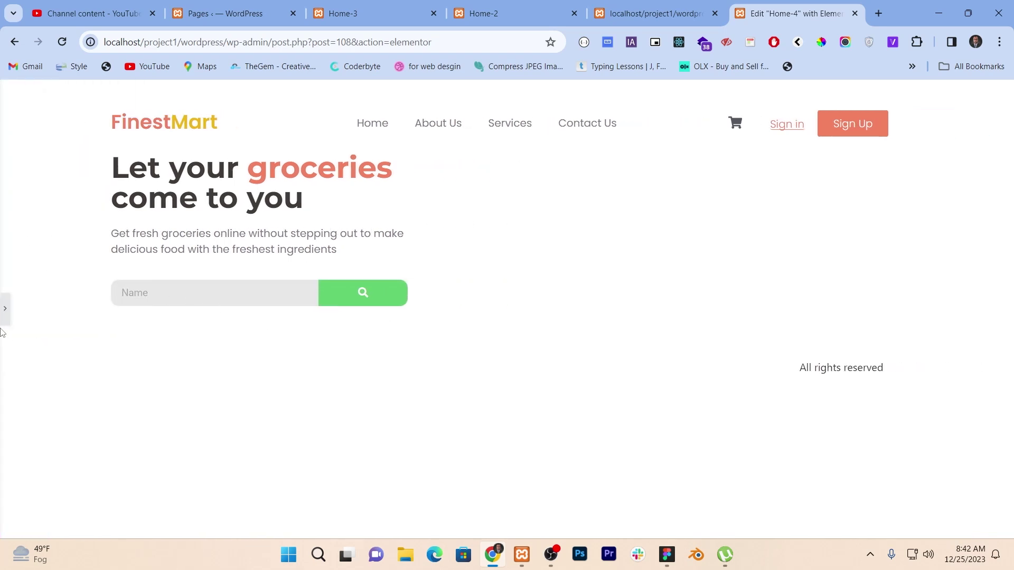
Set the form field's typography family to Poppins.
left_click(5, 309)
scroll(119, 158, "up", 4)
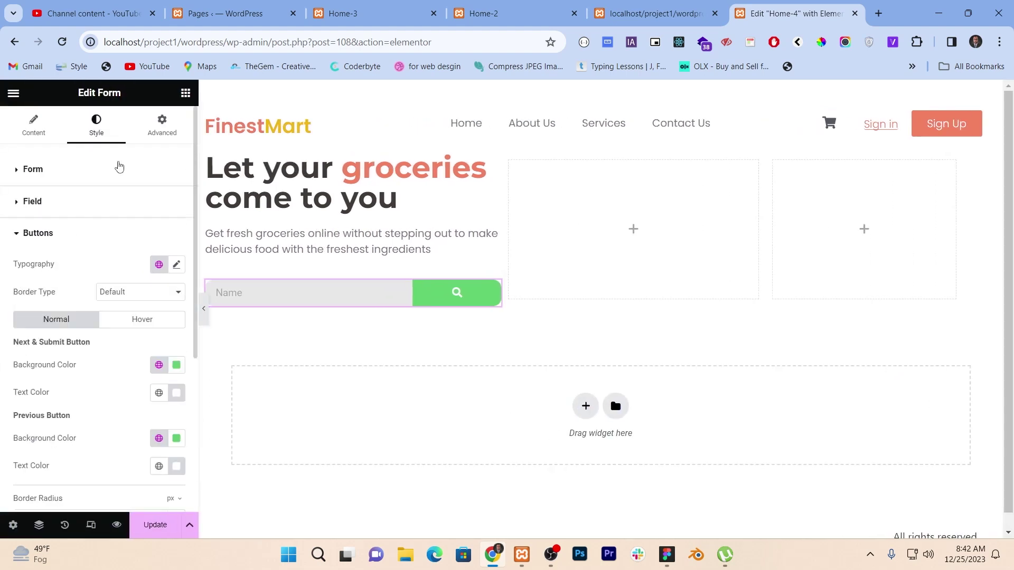
left_click(27, 201)
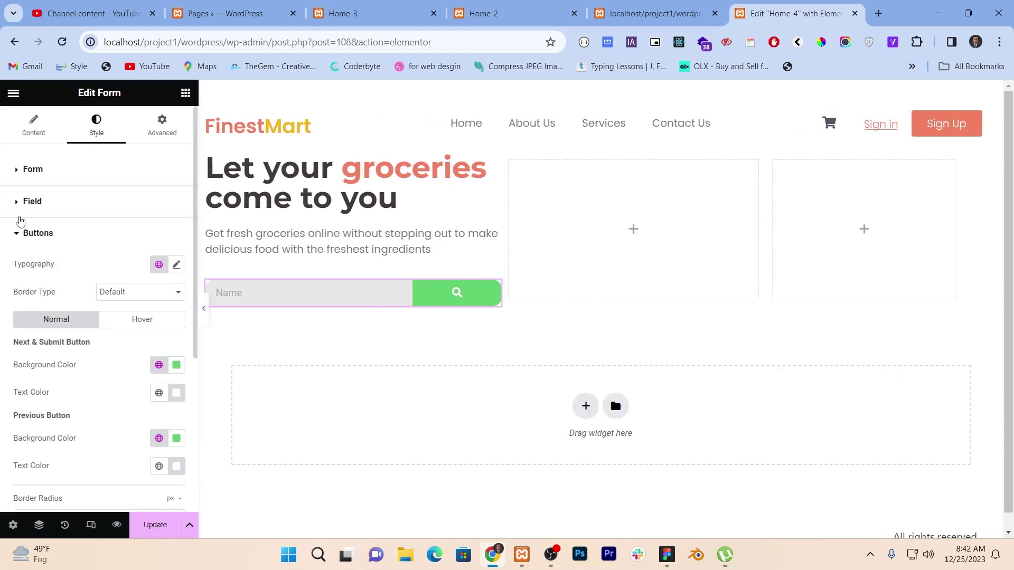
left_click(176, 260)
left_click(151, 323)
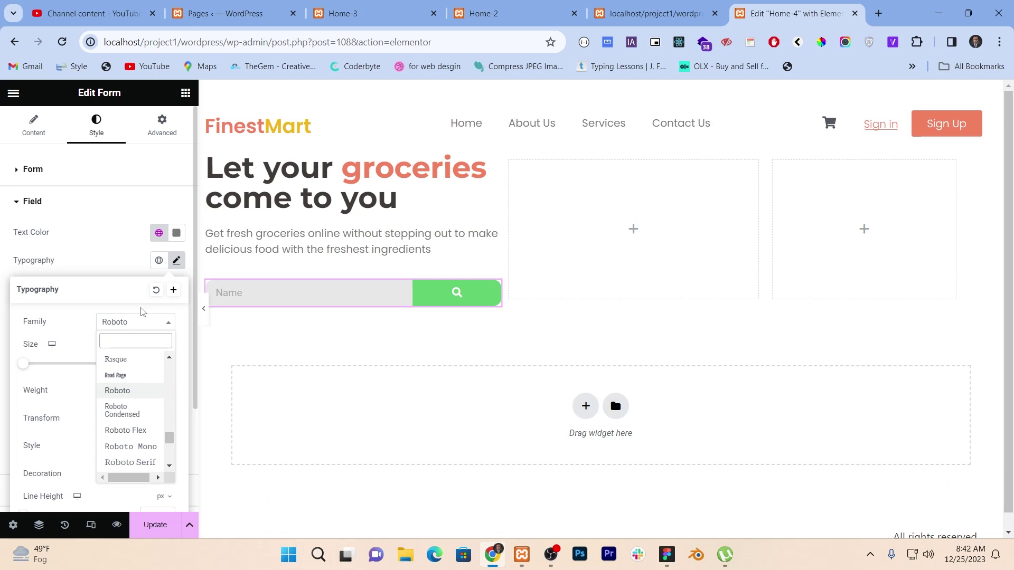
type("popp")
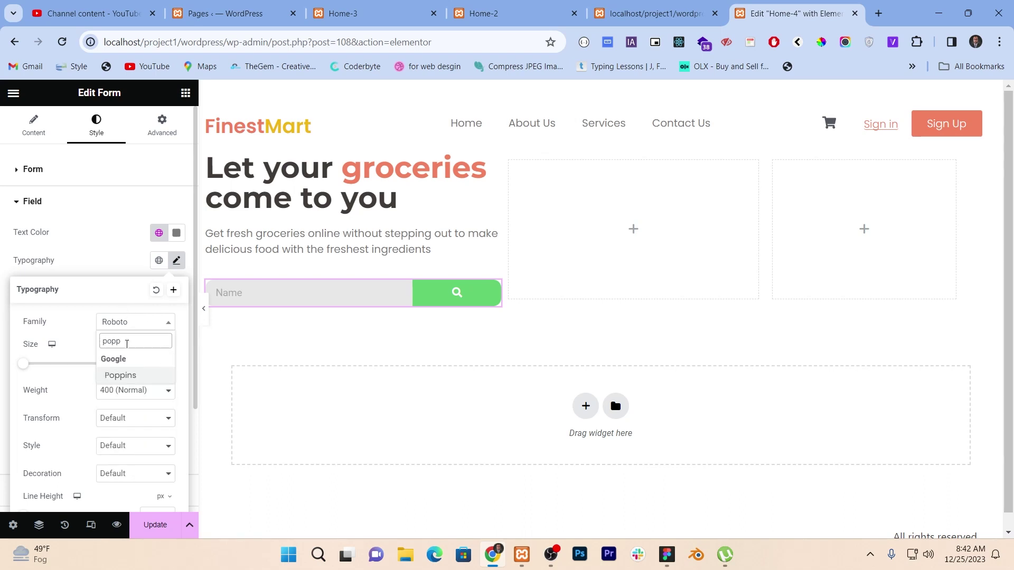
left_click(129, 375)
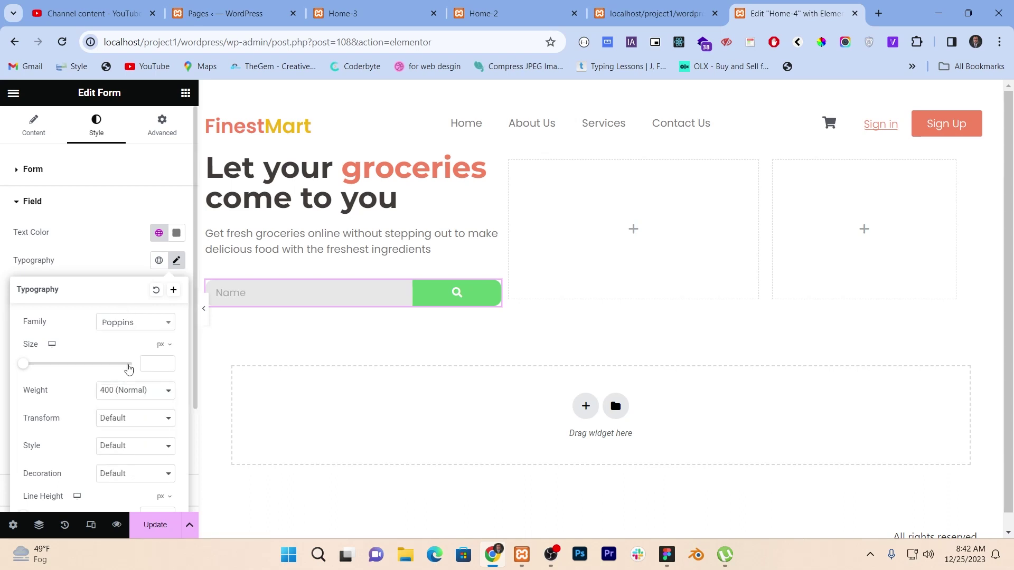
left_click(1, 327)
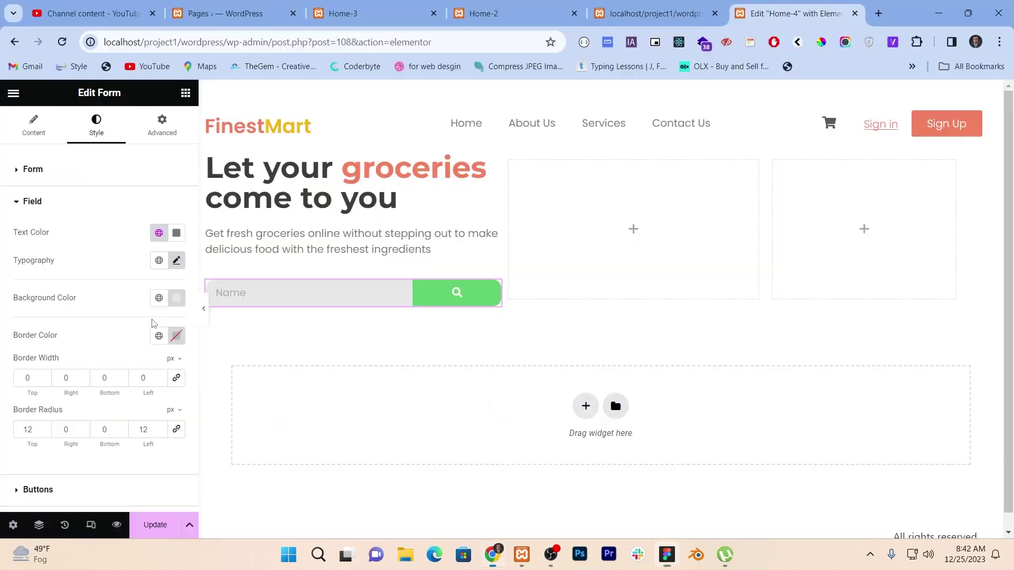
Change the placeholder of the form's Name field to "Search".
left_click(33, 130)
scroll(74, 267, "down", 3)
scroll(59, 272, "up", 3)
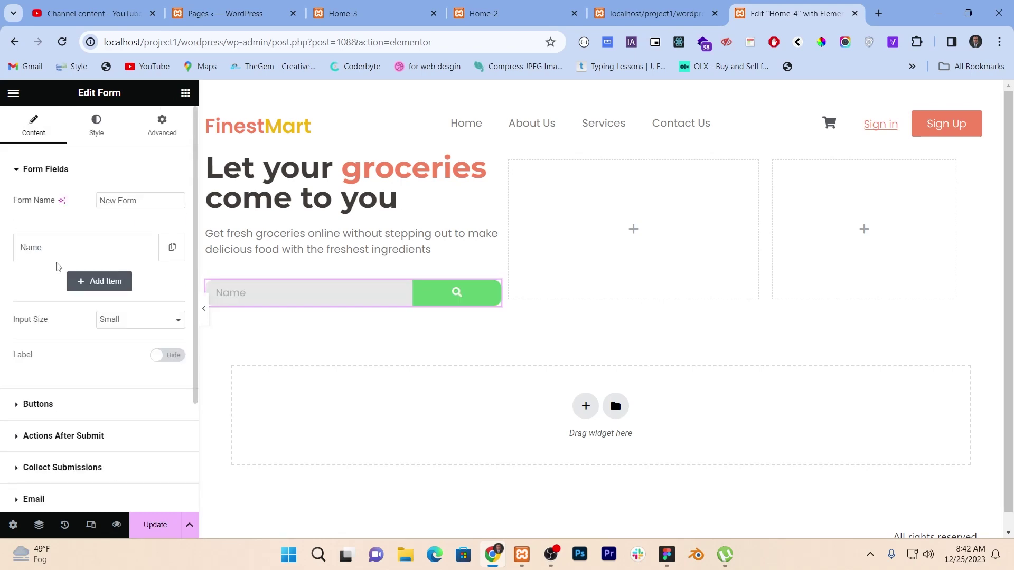
left_click(77, 249)
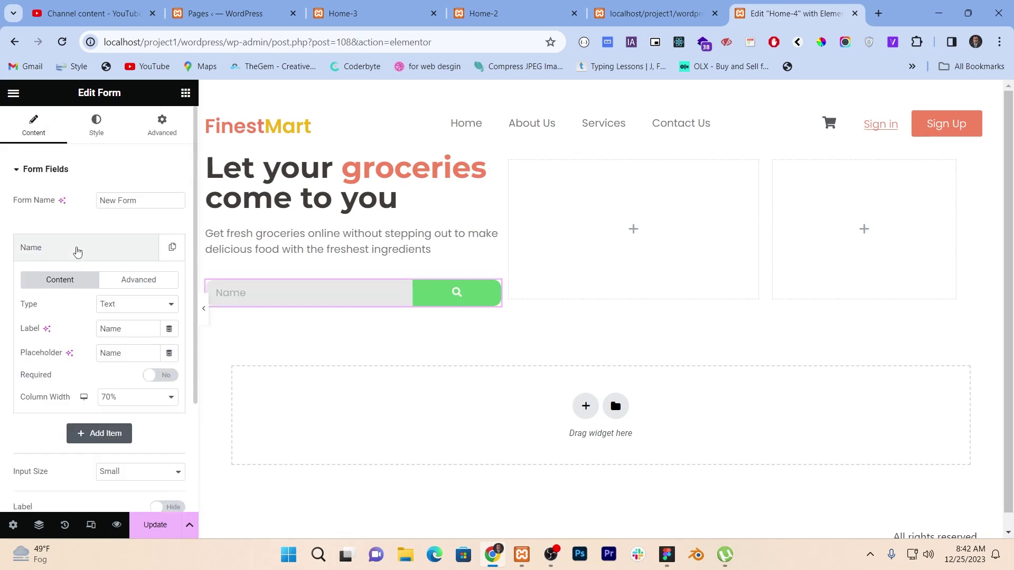
double_click(121, 350)
type("Search")
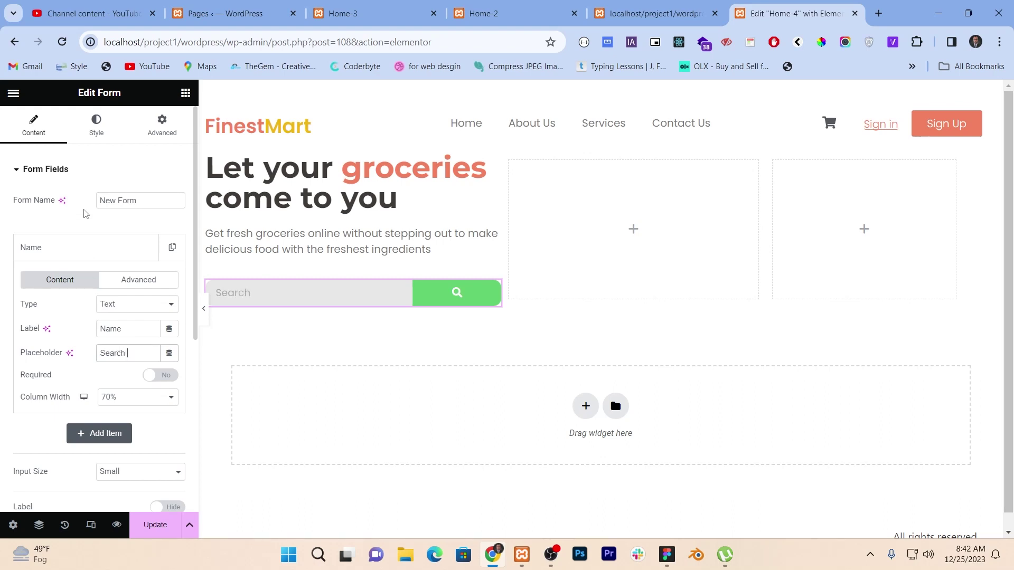
Set the submit button's normal background to the coral global color and preview the page.
left_click(96, 126)
scroll(90, 278, "down", 1)
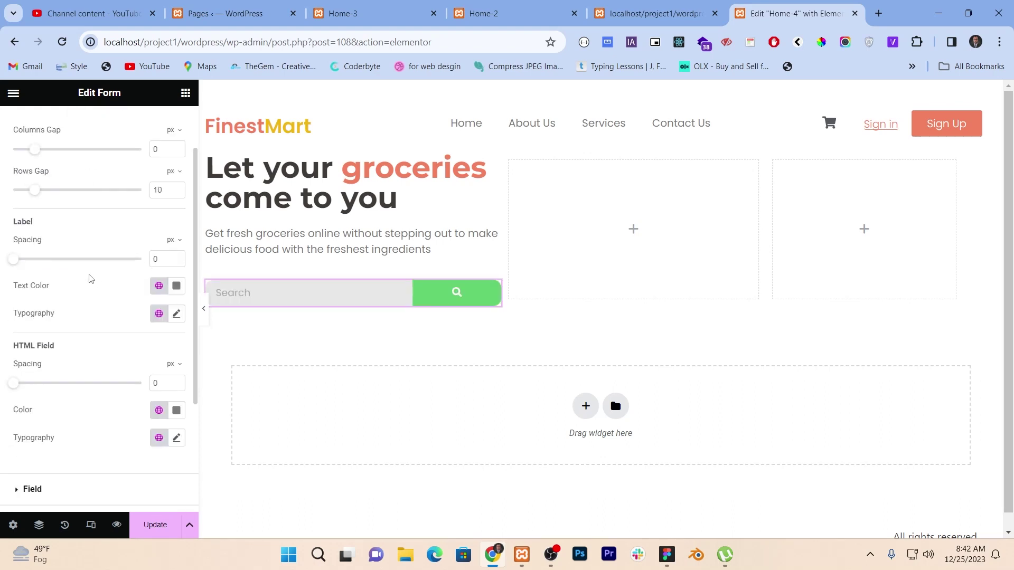
scroll(61, 367, "down", 3)
left_click(14, 399)
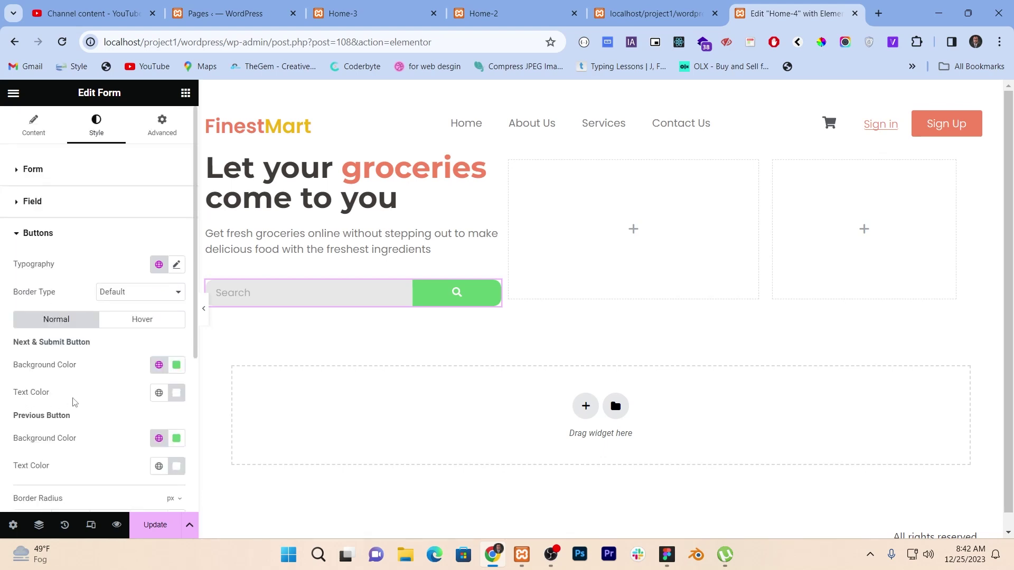
left_click(159, 365)
left_click(119, 336)
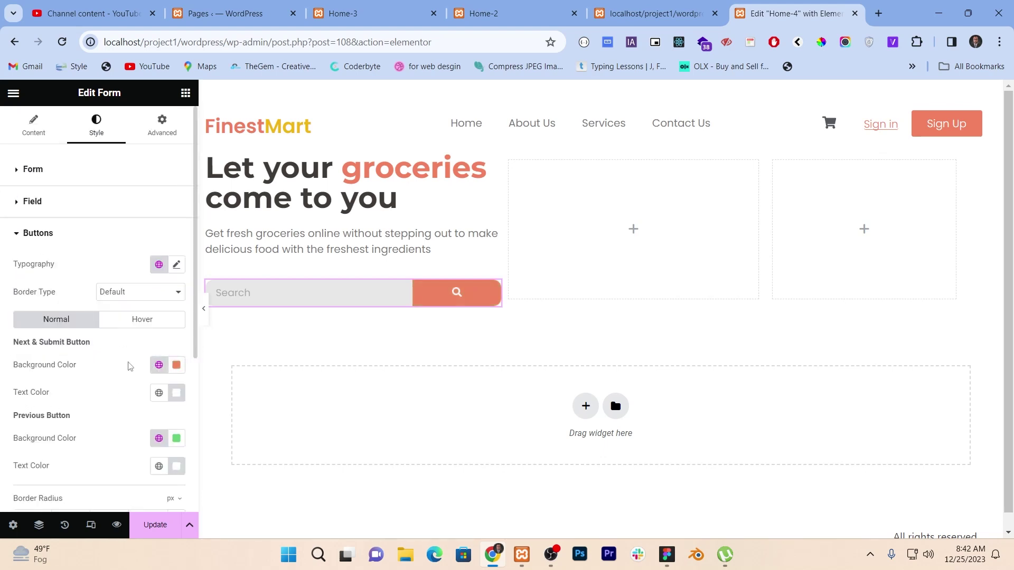
left_click(204, 310)
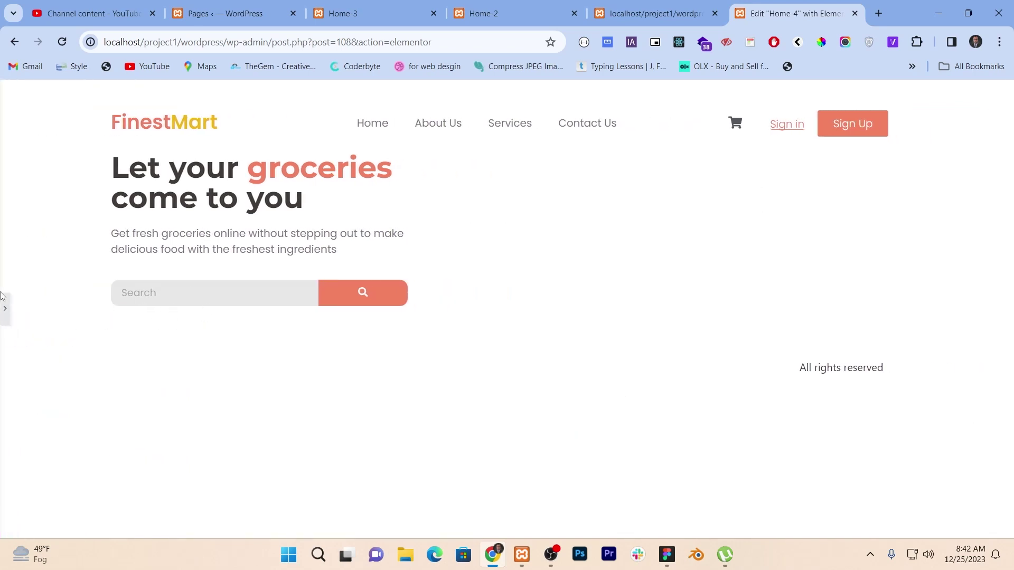
left_click(3, 305)
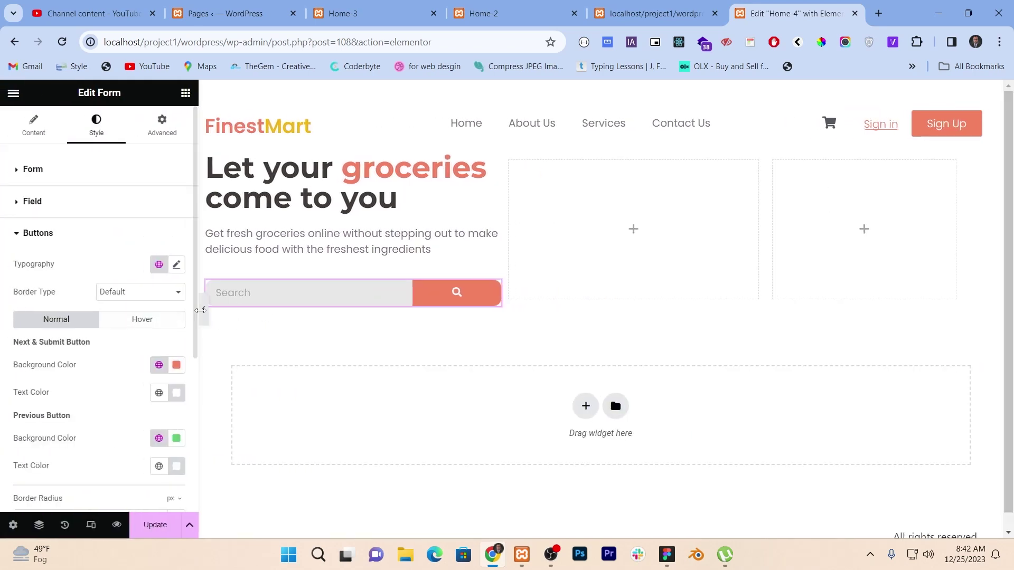
left_click(203, 311)
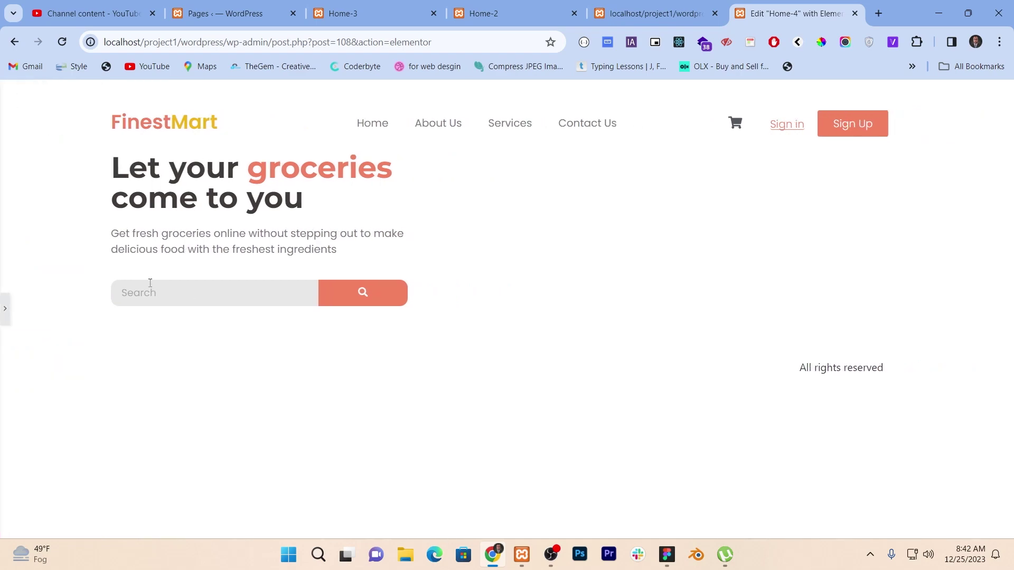
Compare the search bar with the grocery store design in Figma, and review the form's button style settings back in Elementor.
left_click(3, 320)
key("alt+Tab")
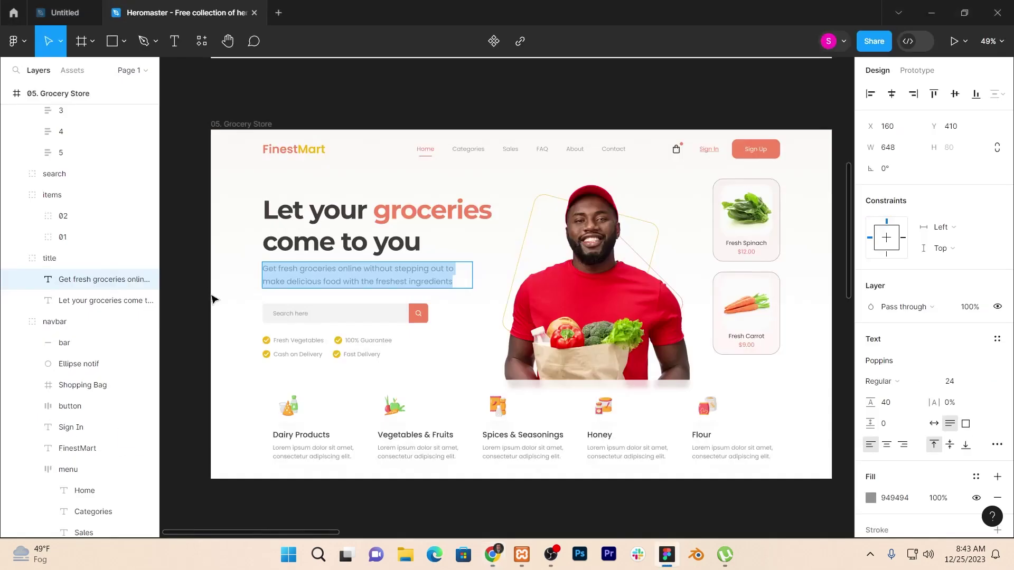
key("alt+Tab")
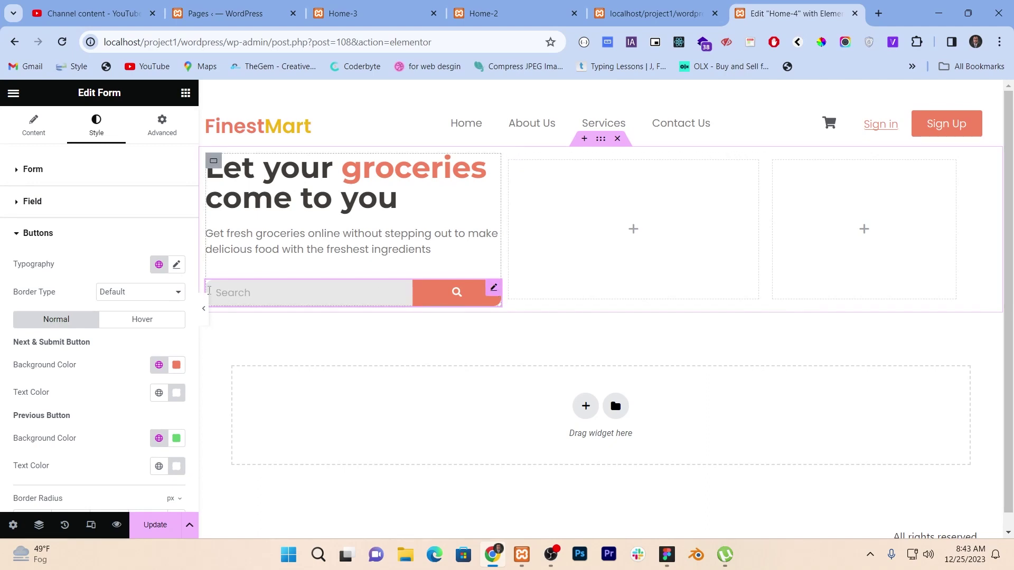
scroll(82, 312, "down", 3)
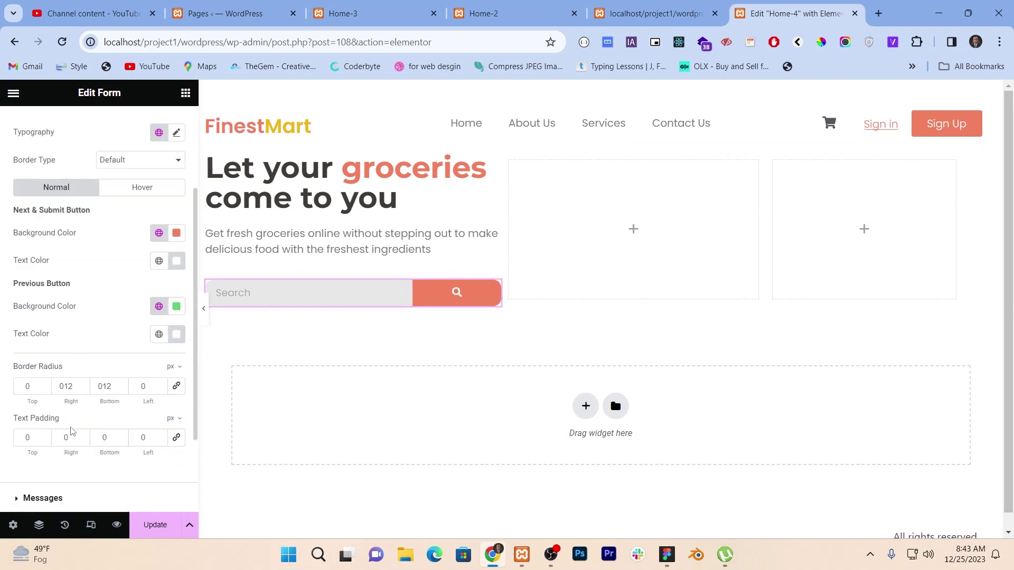
scroll(76, 425, "down", 3)
scroll(72, 418, "up", 3)
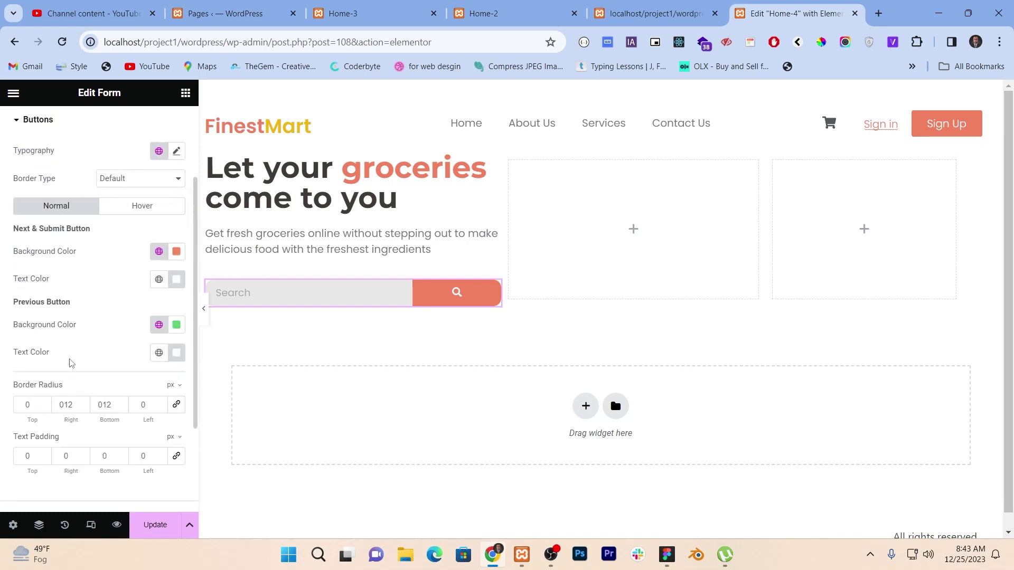
scroll(77, 233, "up", 2)
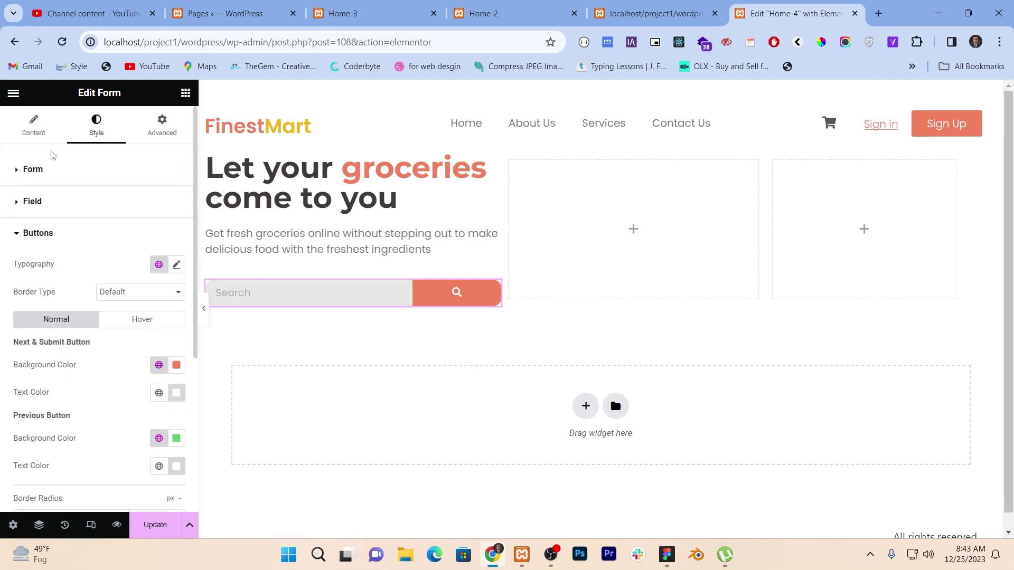
Try the Extra Small size on the submit button, and set it back to Small.
left_click(36, 136)
scroll(31, 276, "down", 1)
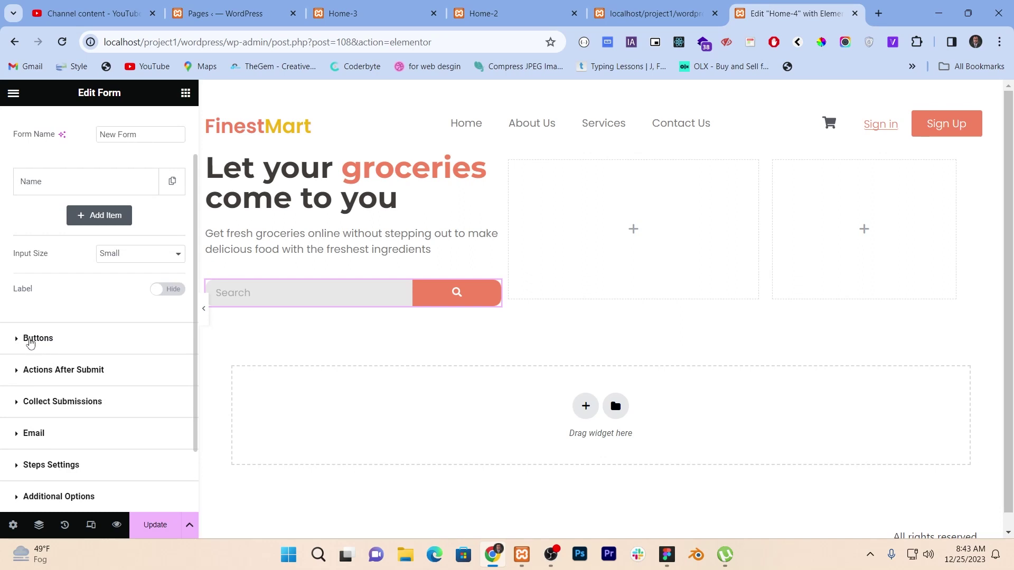
left_click(24, 341)
scroll(165, 423, "down", 3)
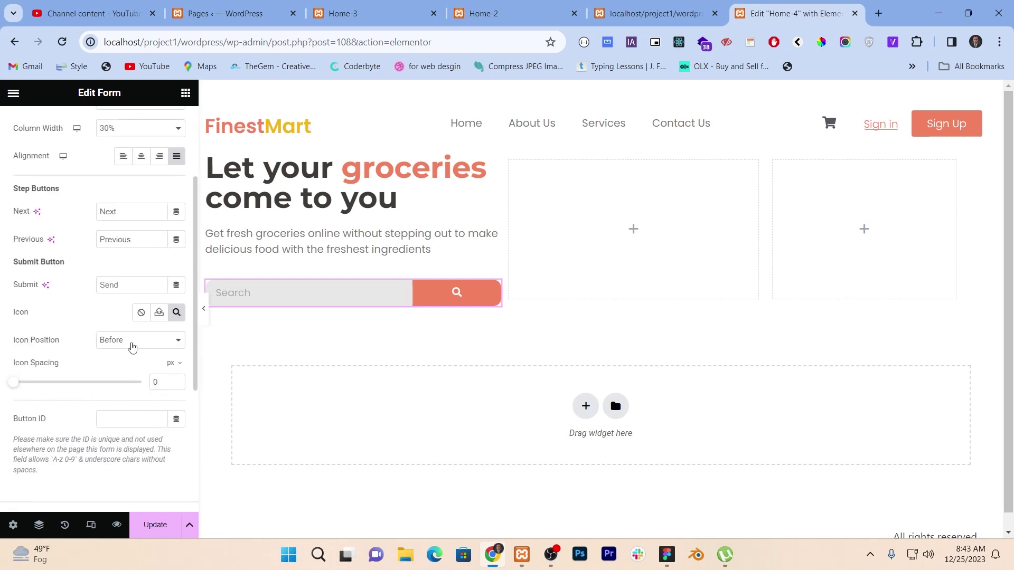
scroll(132, 346, "down", 4)
scroll(132, 347, "up", 7)
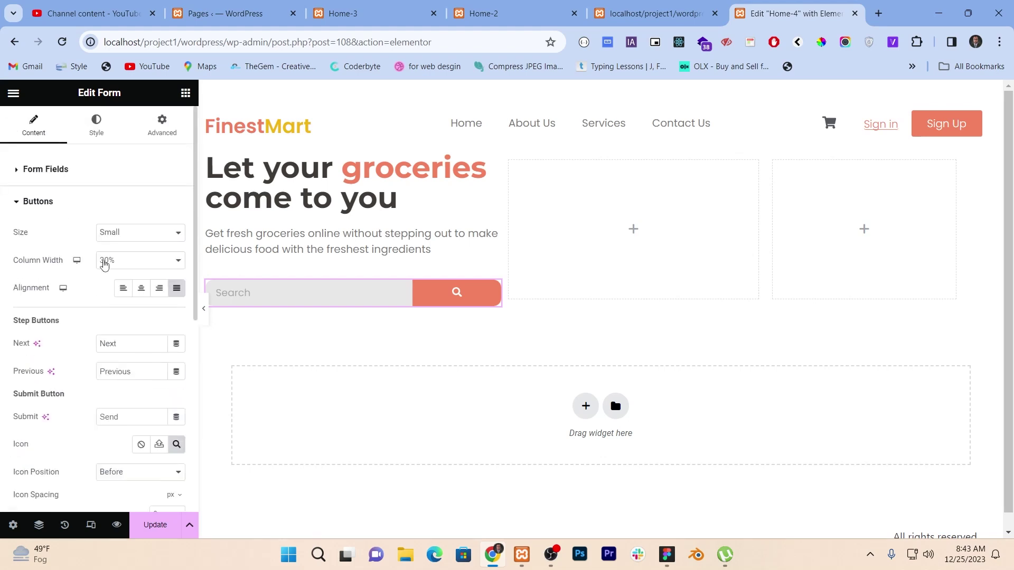
left_click(116, 235)
left_click(119, 246)
left_click(118, 238)
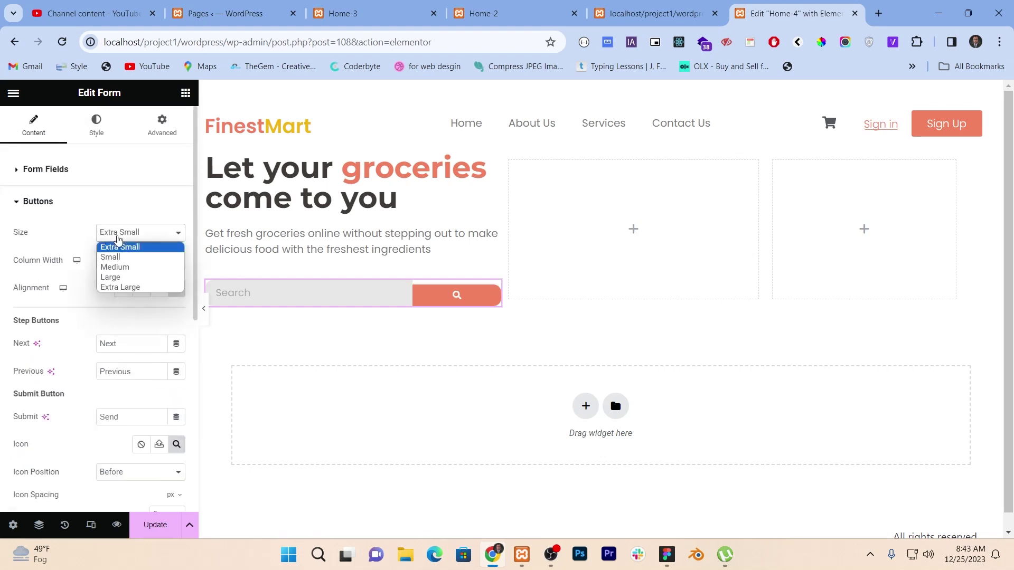
left_click(111, 258)
Try center and right alignment for the submit button, and settle on left alignment.
left_click(141, 290)
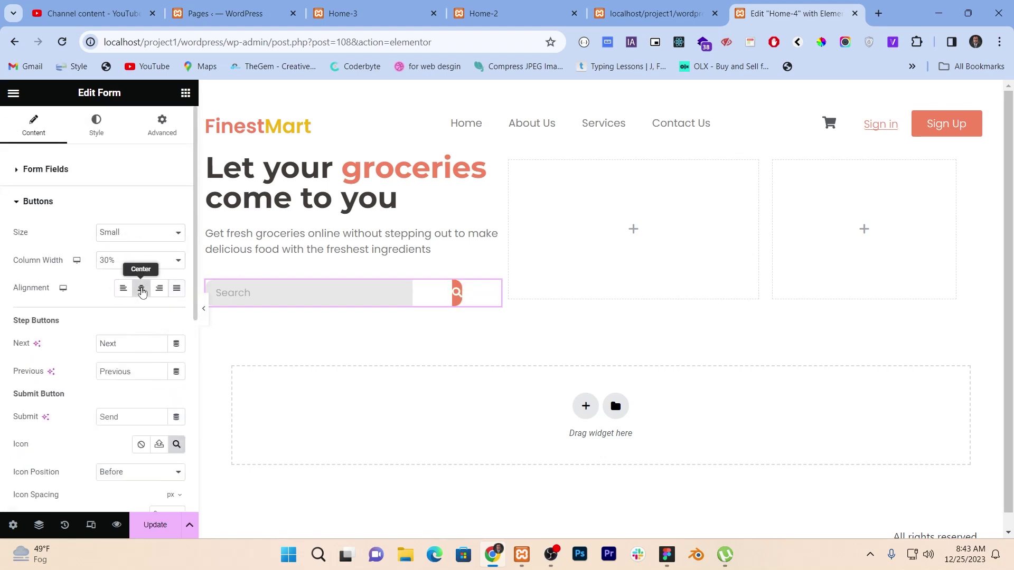
left_click(159, 288)
left_click(141, 289)
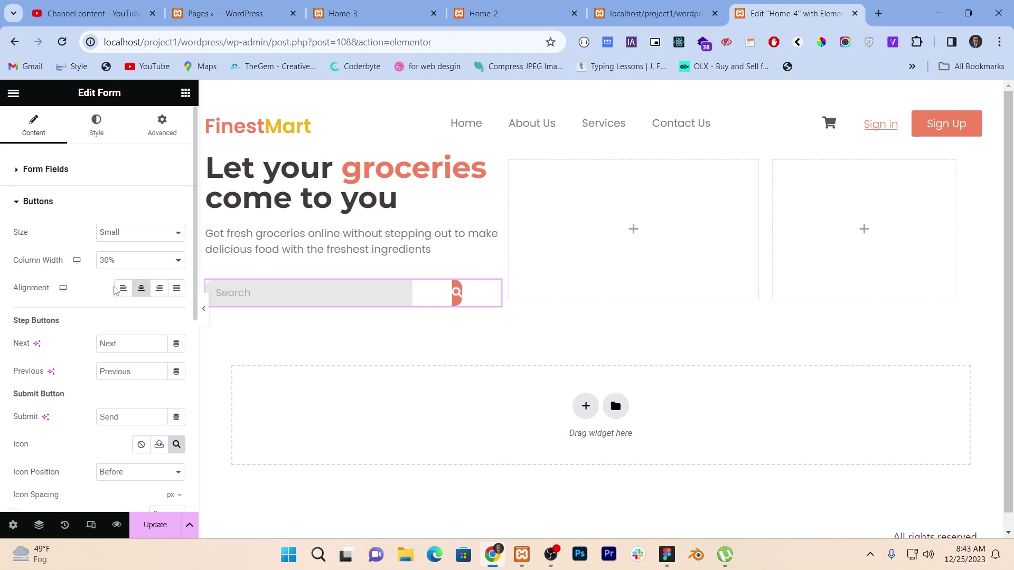
left_click(122, 294)
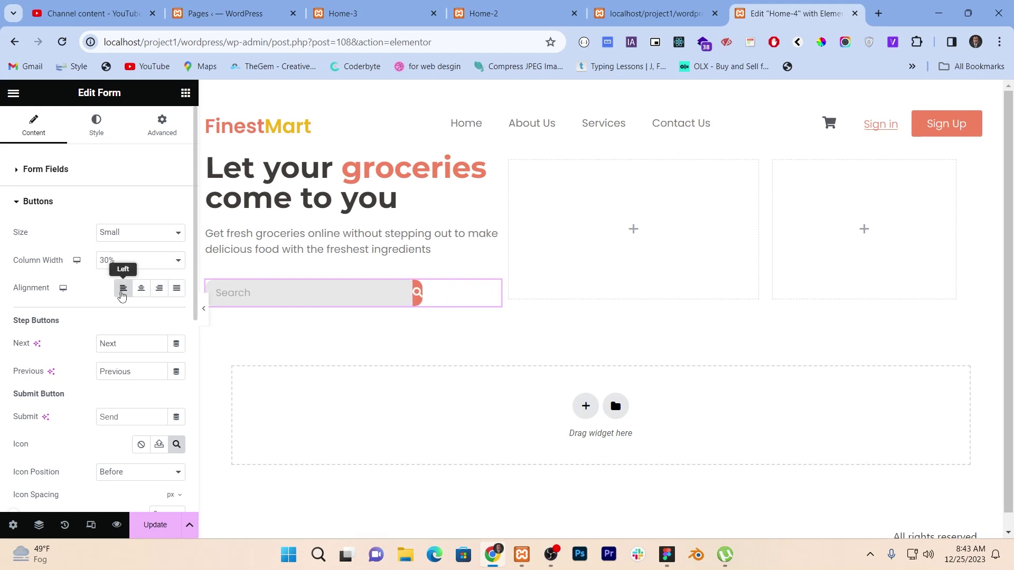
Set the submit button's text padding to 5 px top, 5 px right and 49 px bottom.
left_click(96, 132)
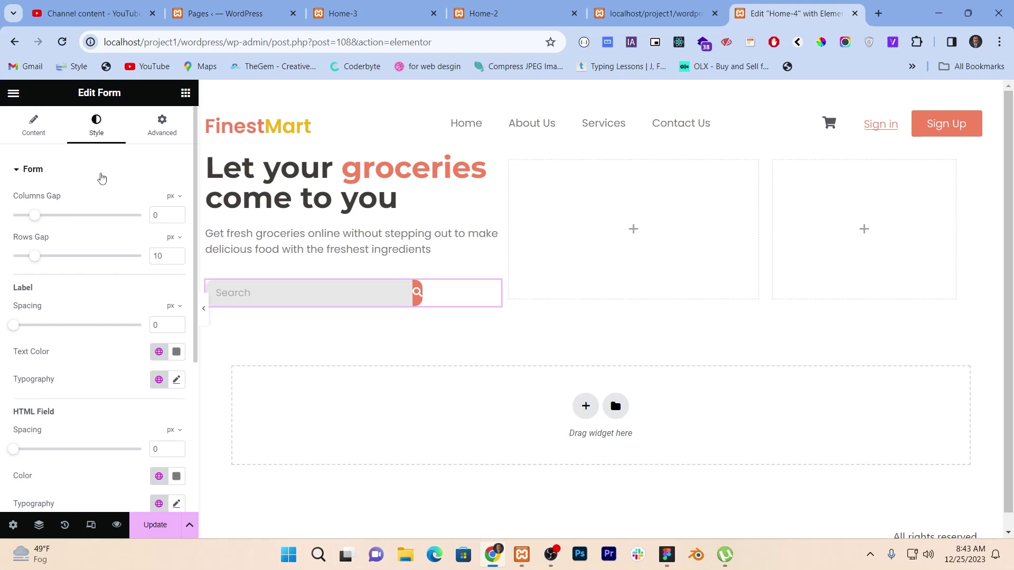
scroll(71, 347, "down", 3)
scroll(62, 342, "down", 2)
scroll(57, 338, "up", 1)
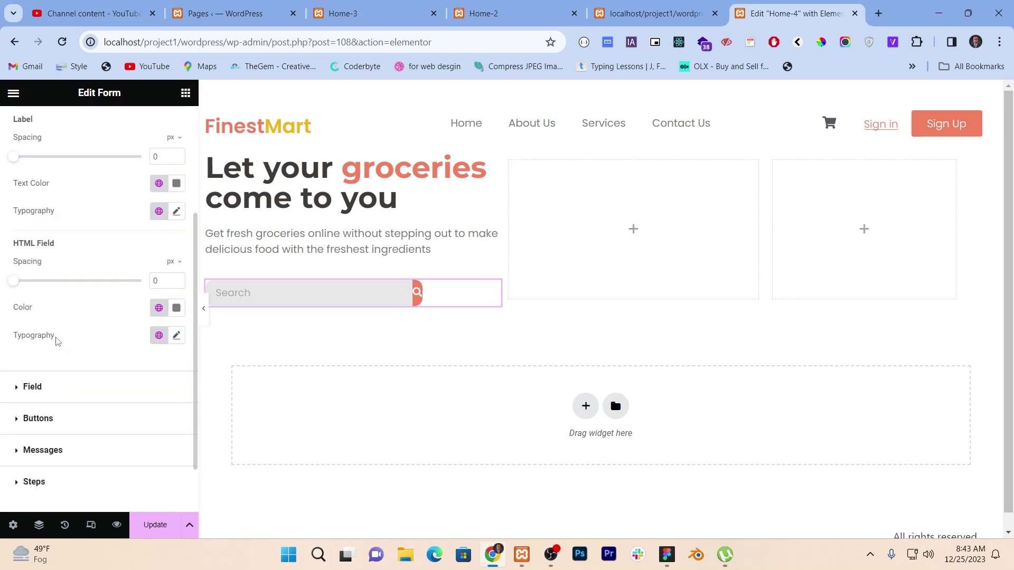
scroll(47, 334, "down", 1)
left_click(28, 351)
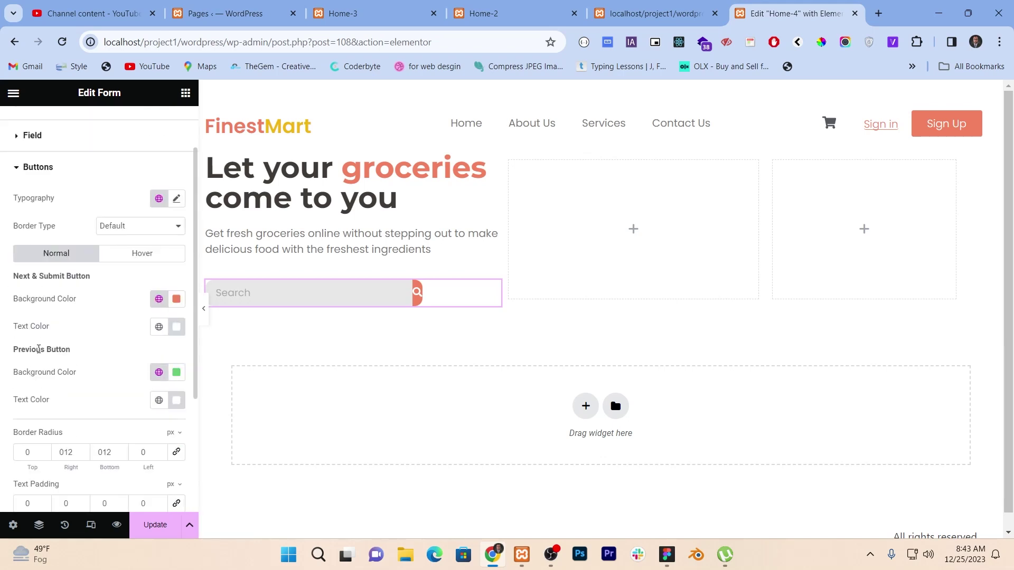
scroll(45, 369, "down", 1)
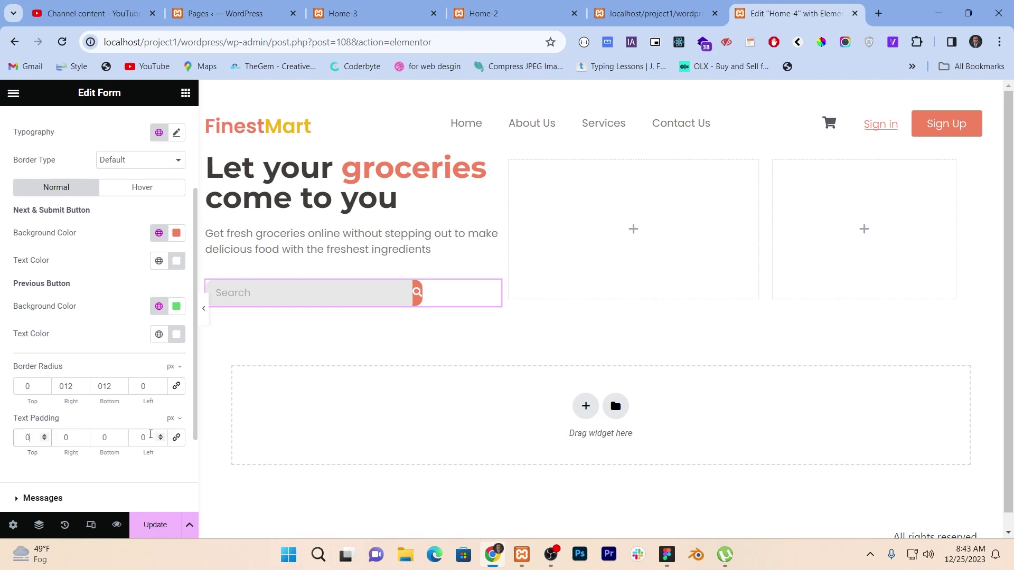
type("5")
left_click(82, 437)
type("5")
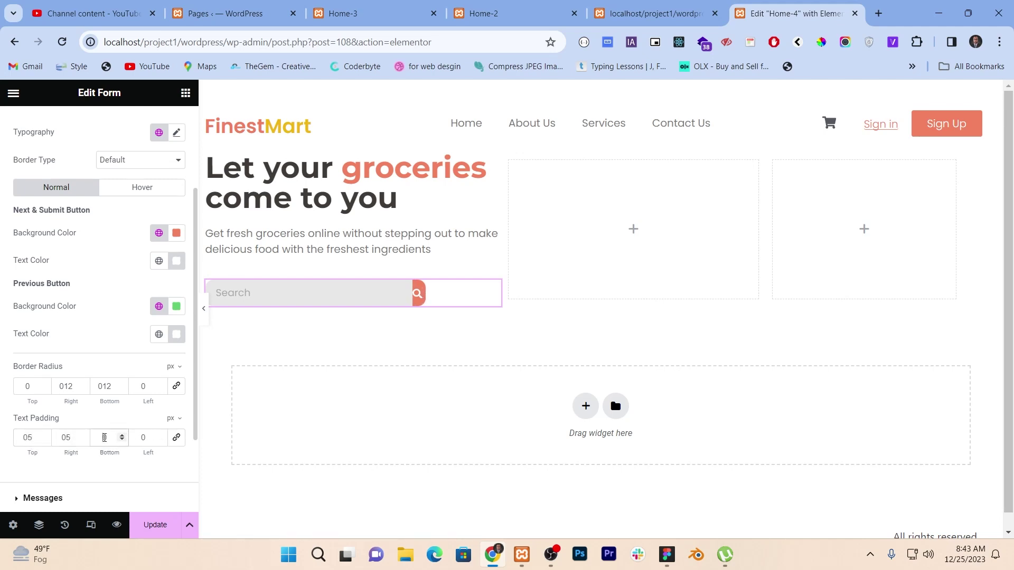
left_click(104, 438)
type("49")
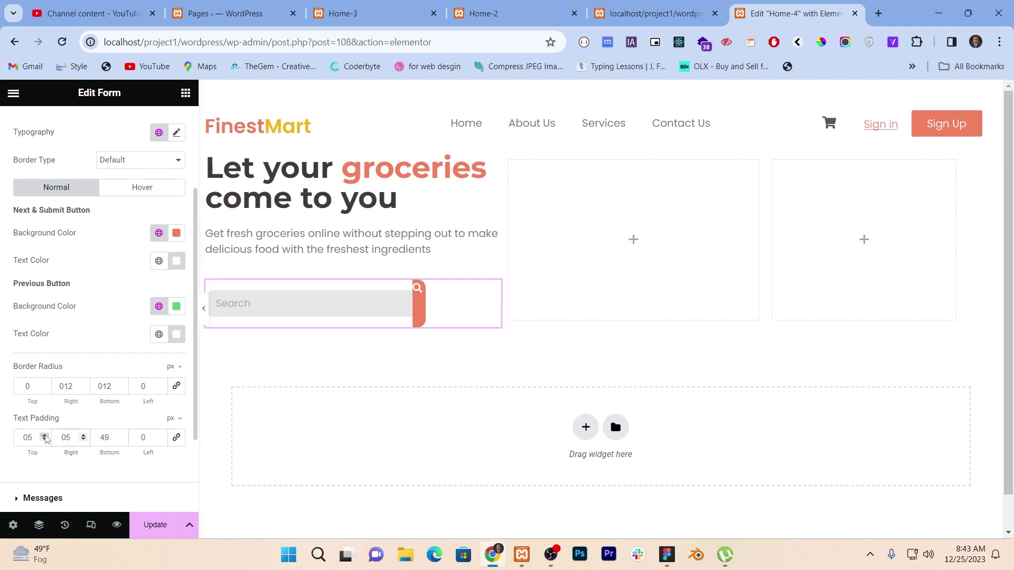
Set the submit button's text padding to 10 px right, 5 px bottom and 10 px left.
key("BackSpace")
type("10")
key("Tab")
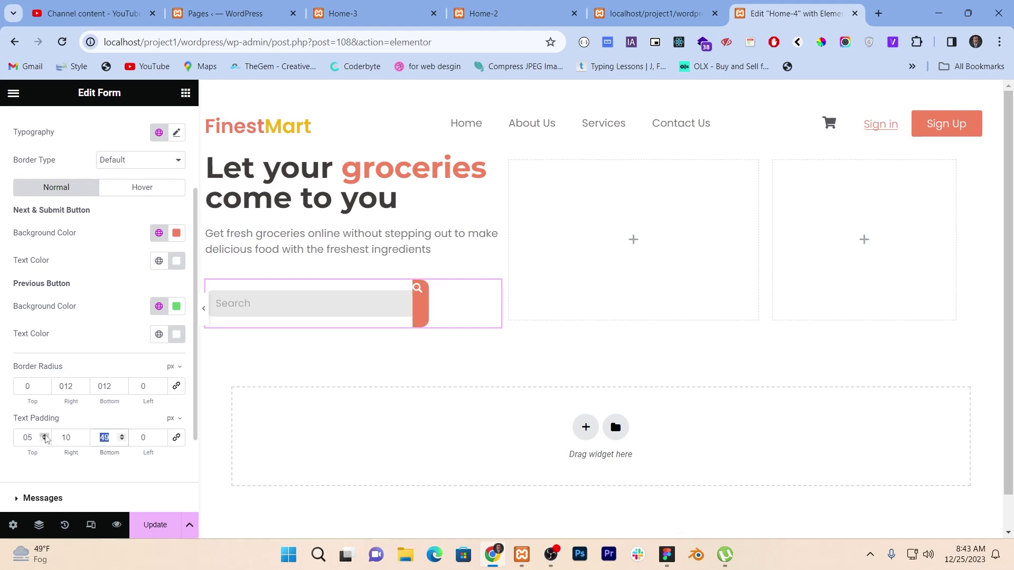
type("51")
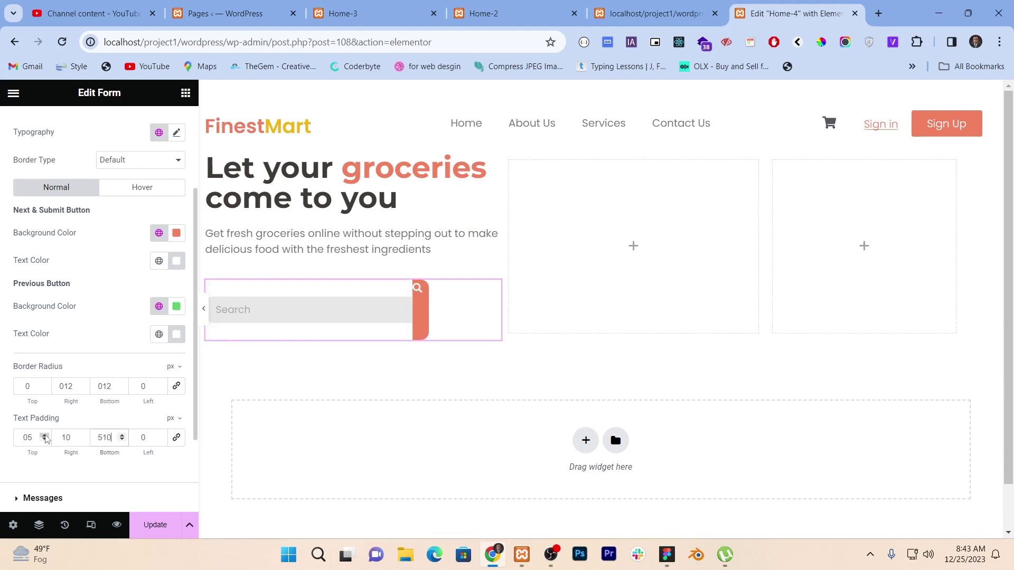
key("BackSpace")
key("Tab")
type("10")
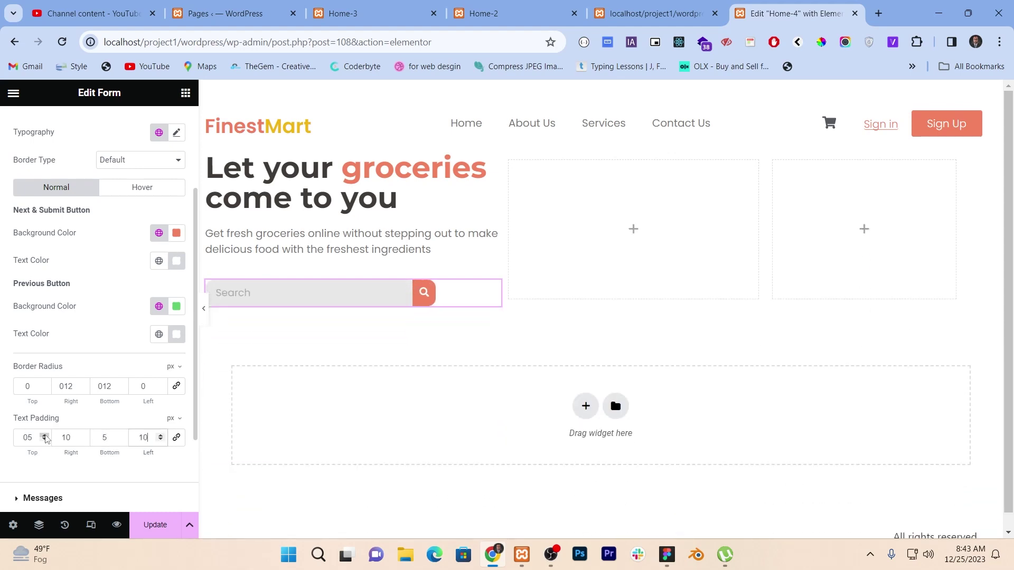
Set the submit button's text padding to 10 px top and bottom and 20 px right and left.
double_click(45, 440)
type("10")
key("Tab")
type("20")
key("Tab")
type("10")
key("Tab")
type("20")
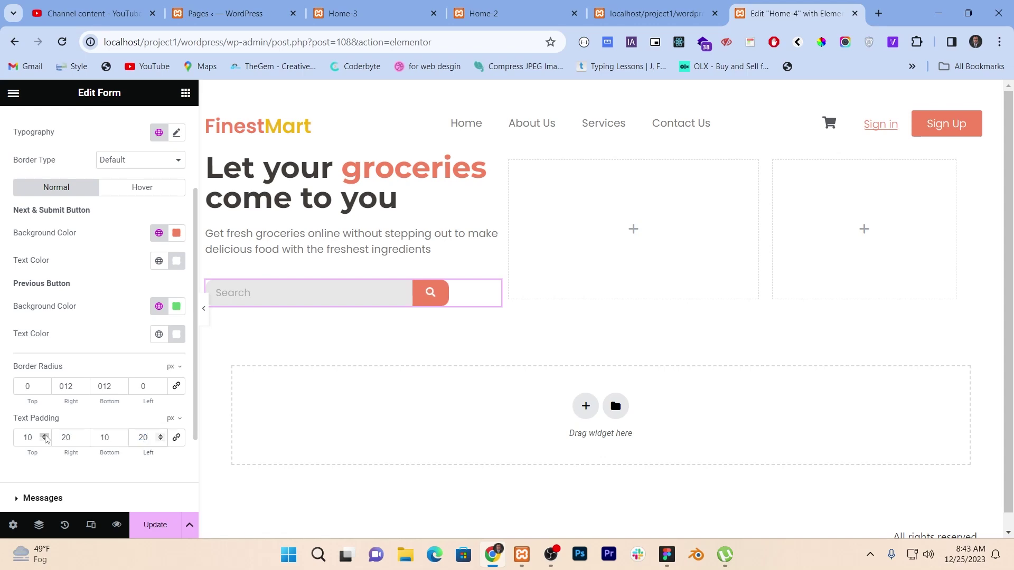
Preview the page without the editing panel and compare the search bar with the grocery store design in Figma.
left_click(204, 309)
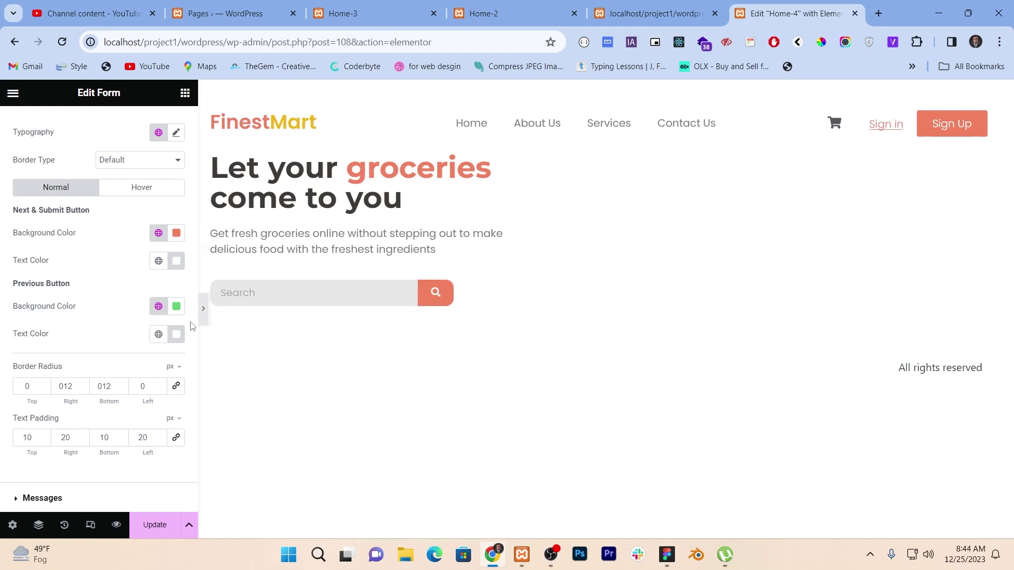
left_click(4, 320)
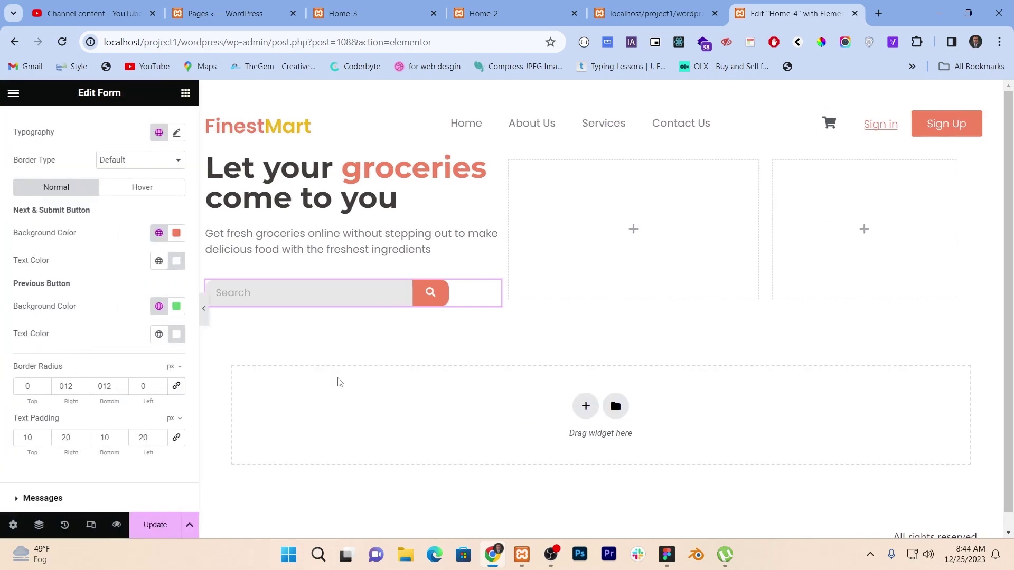
key("alt+Tab")
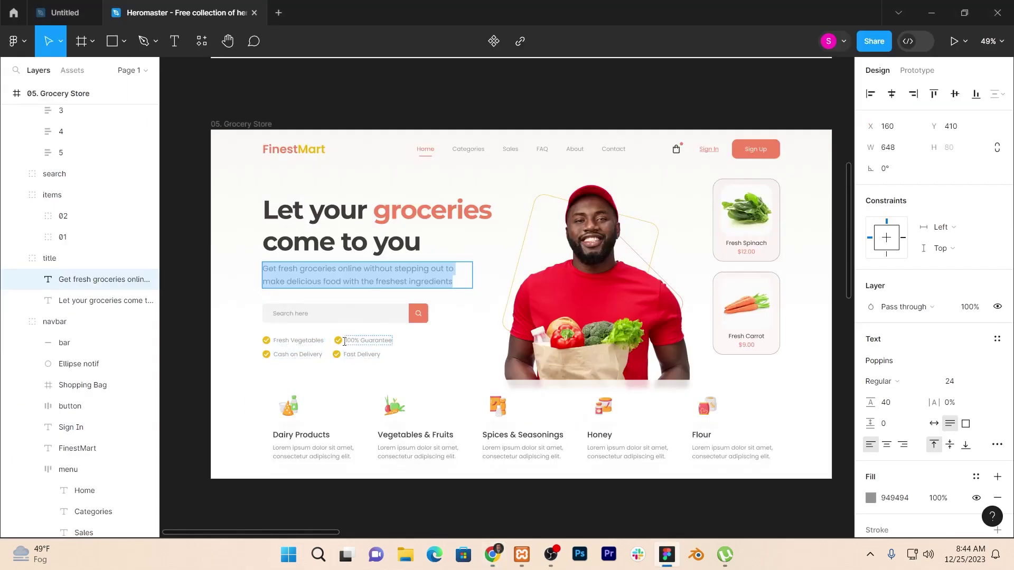
key("alt+Tab")
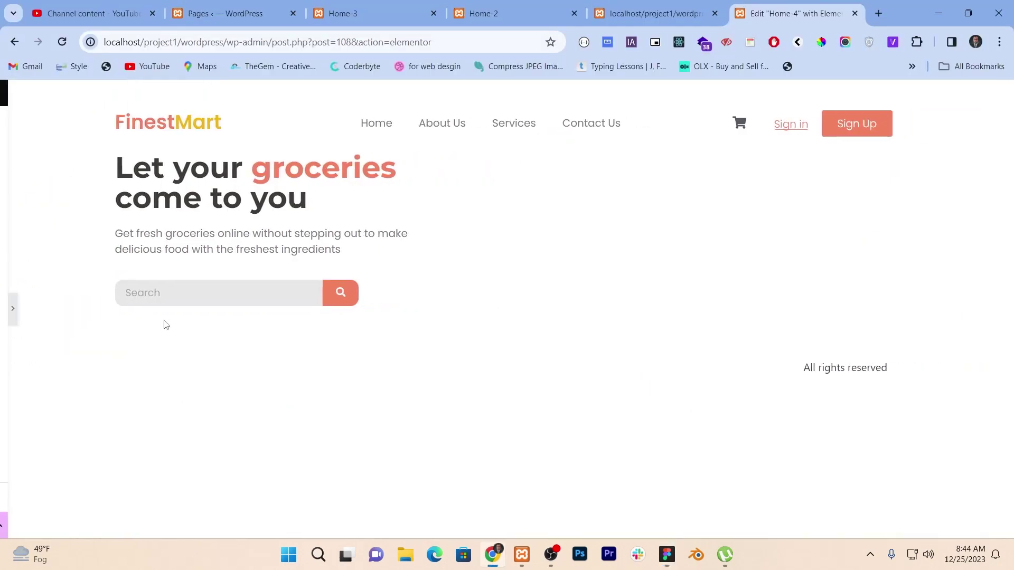
left_click(4, 312)
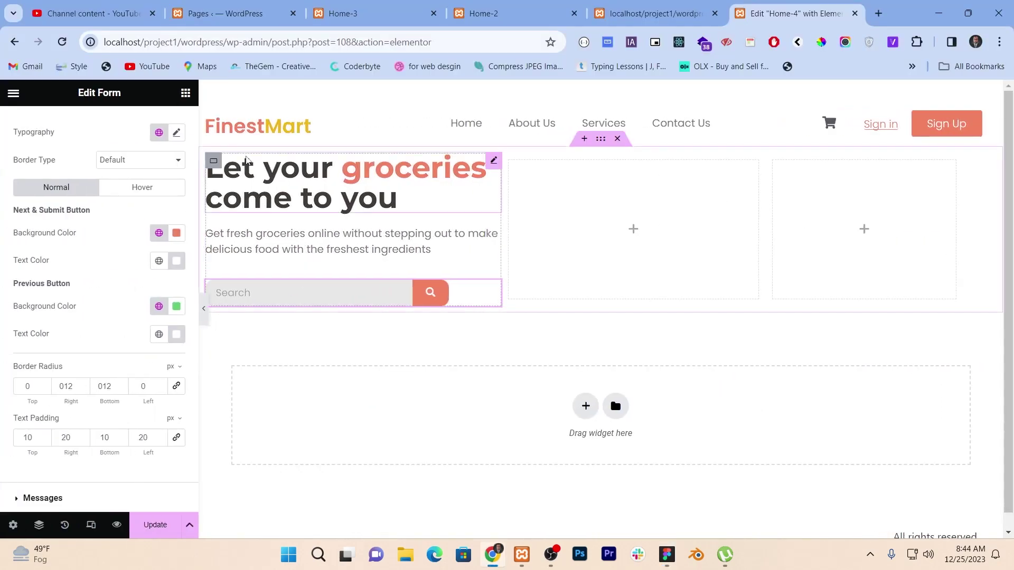
key("alt+Tab")
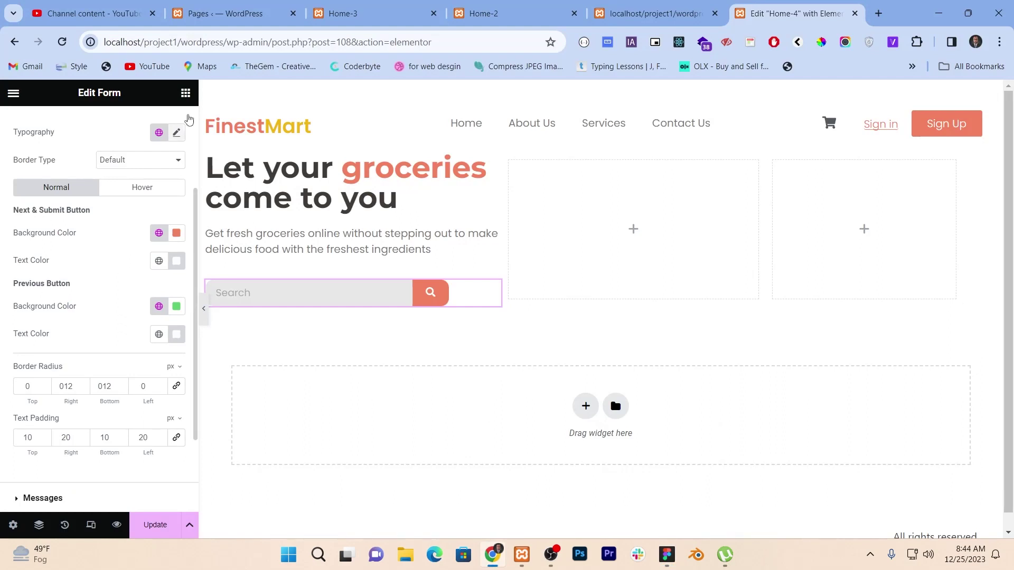
Add a container below the search form and place an Icon List widget inside it.
left_click(186, 93)
left_click_drag(32, 300, 255, 301)
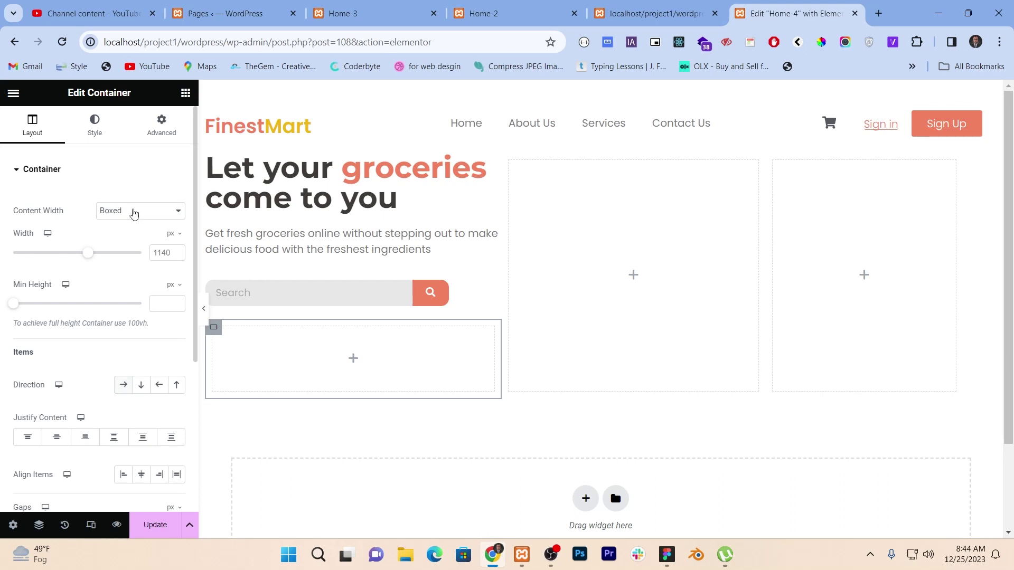
left_click(185, 93)
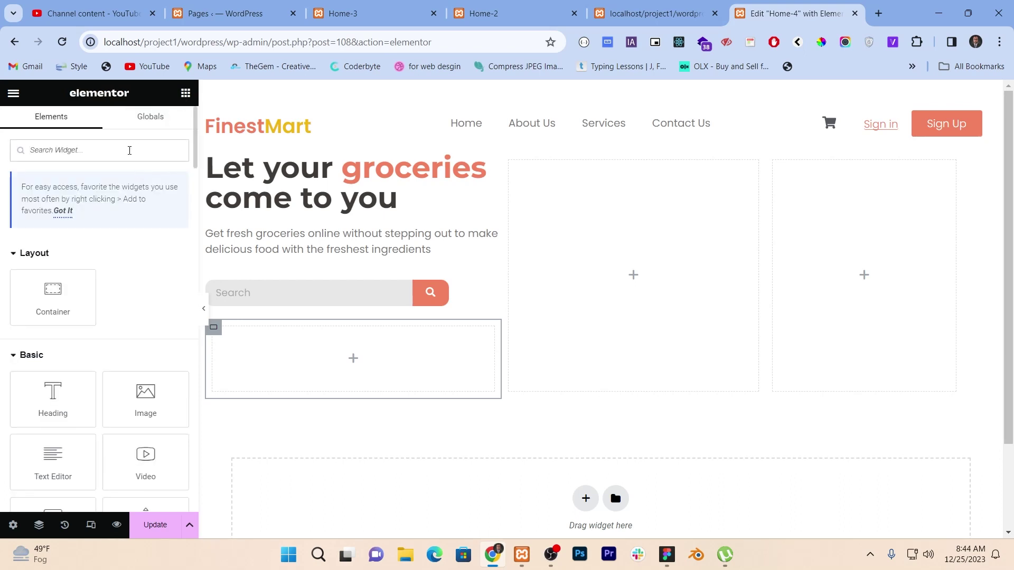
type("list")
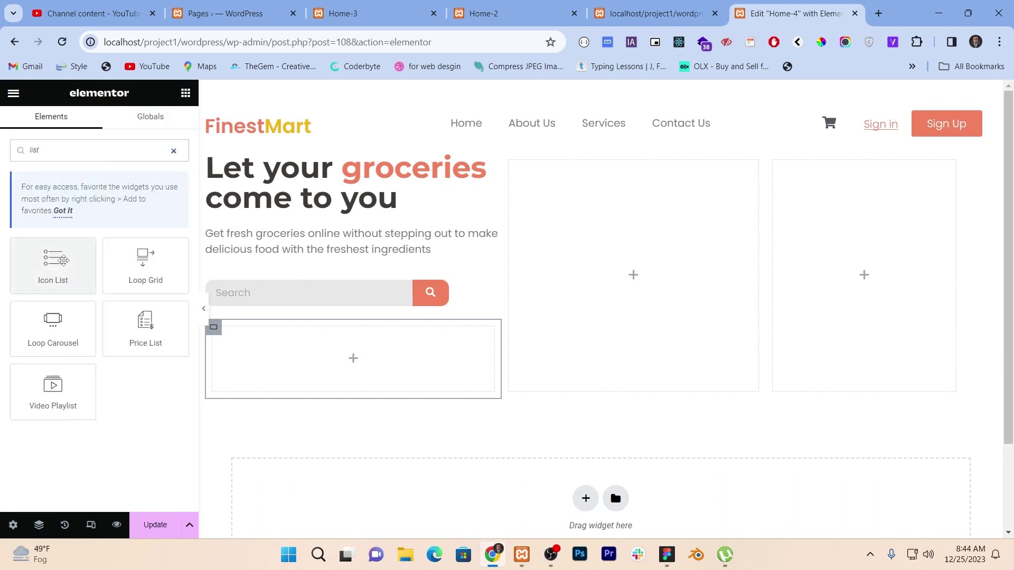
left_click_drag(53, 264, 254, 340)
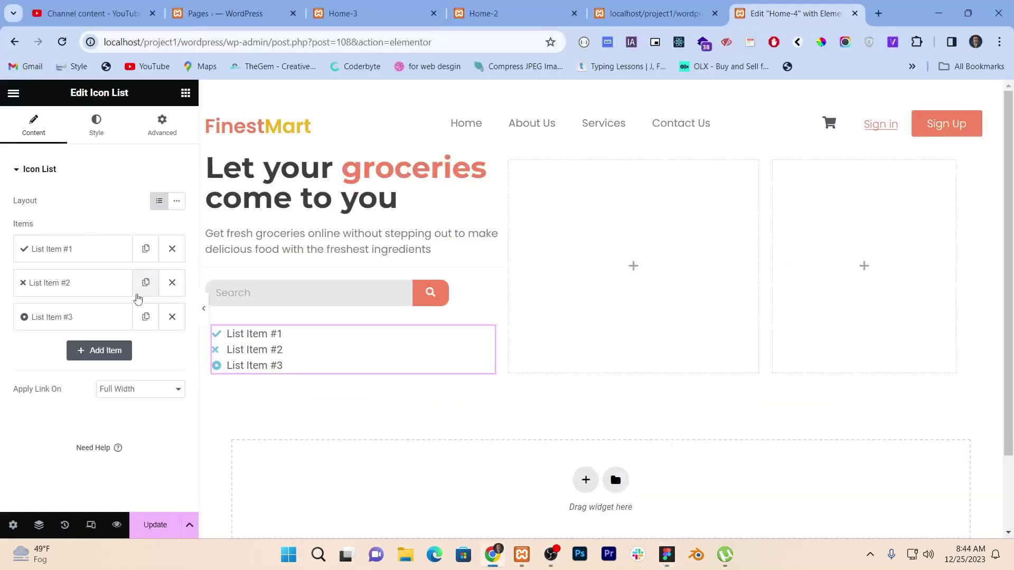
Remove the second and third list items and change the first item's icon to the circled check mark.
left_click(173, 283)
left_click(173, 283)
left_click(93, 249)
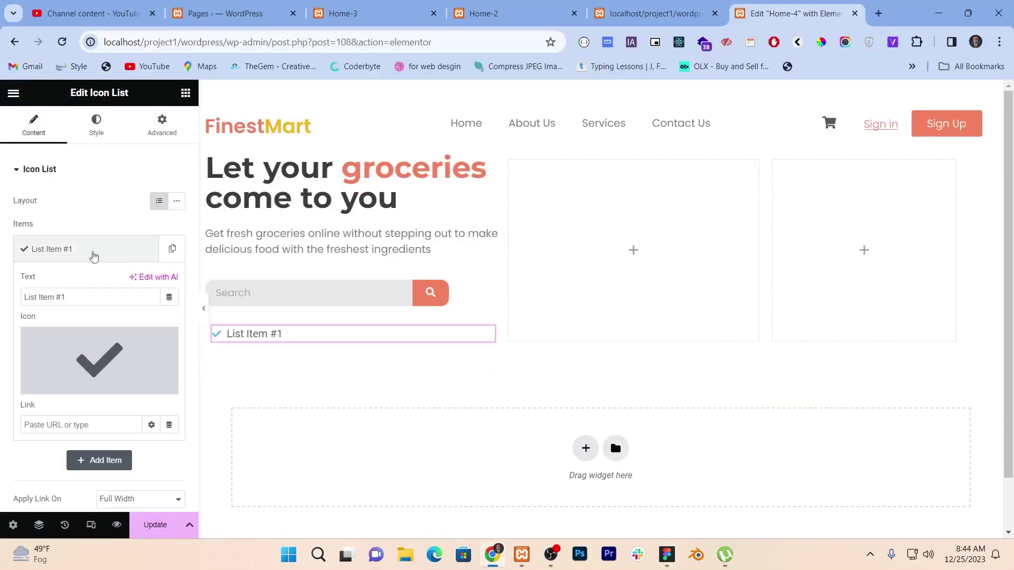
left_click(95, 388)
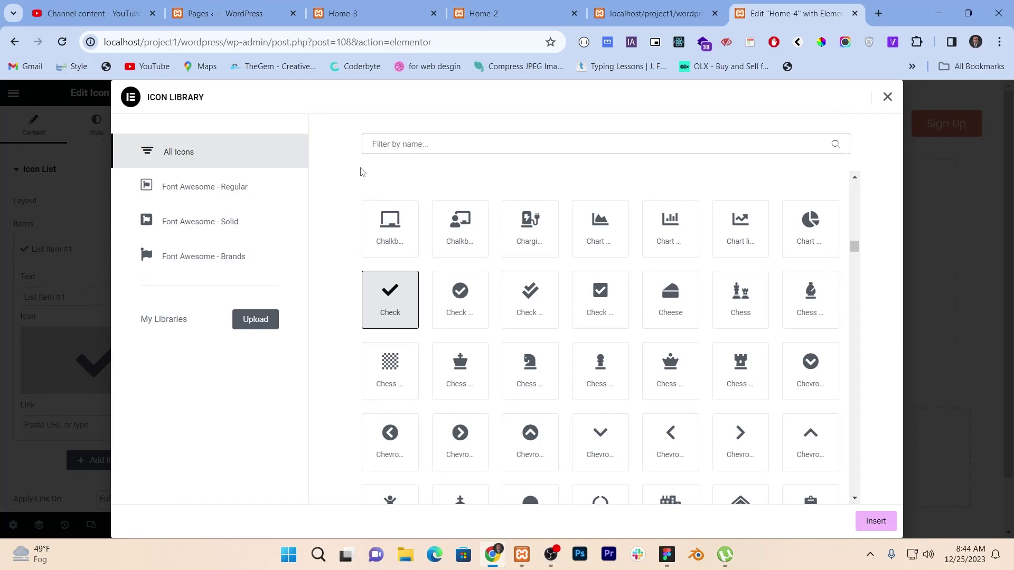
left_click(459, 314)
left_click(877, 521)
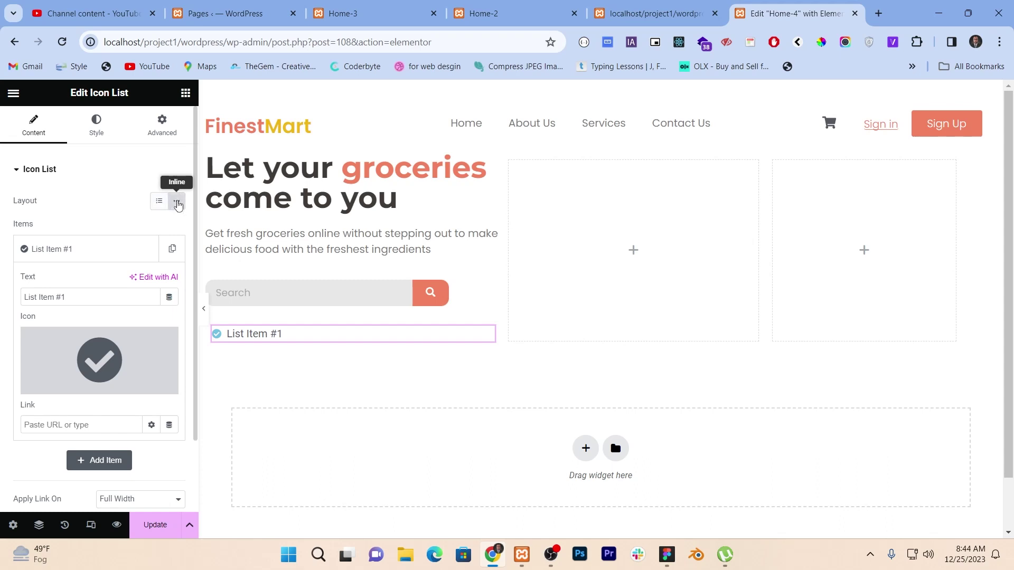
Switch the icon list to the Inline layout and duplicate its list item.
left_click(178, 204)
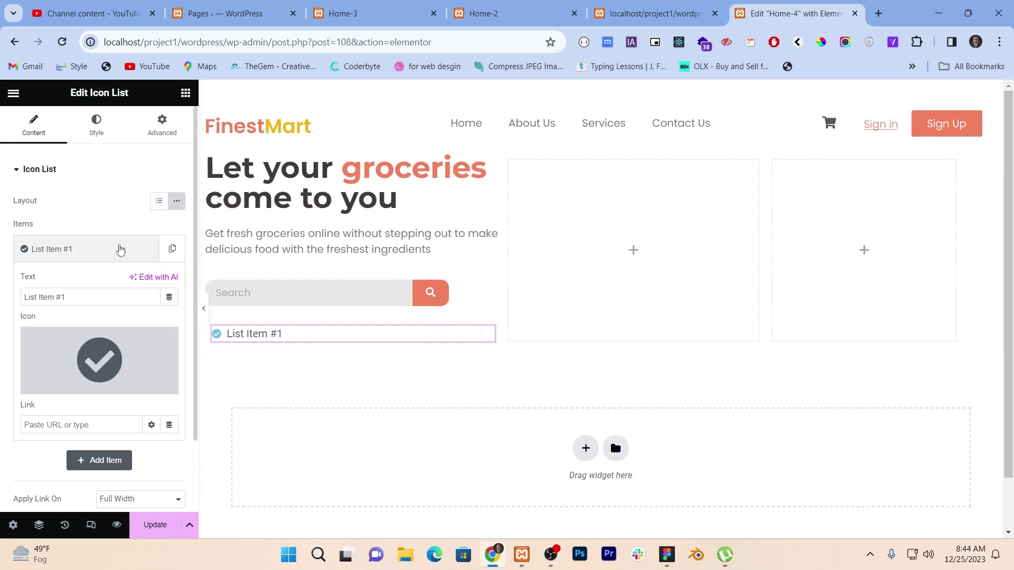
left_click(121, 250)
left_click(145, 248)
Move the icon list out of its container to directly below the search form, and delete the empty container.
left_click_drag(486, 336, 473, 306)
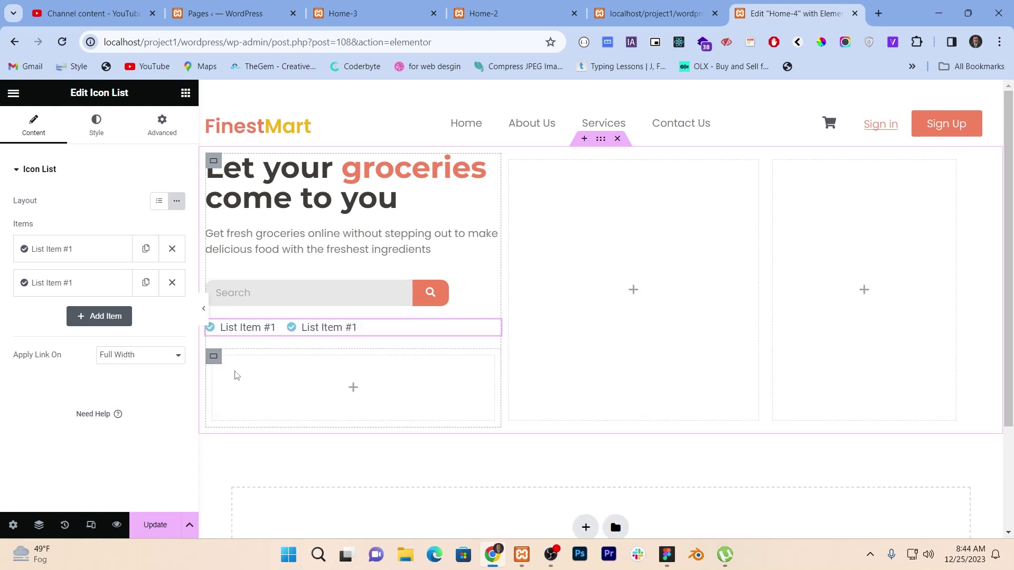
right_click(220, 363)
left_click(237, 518)
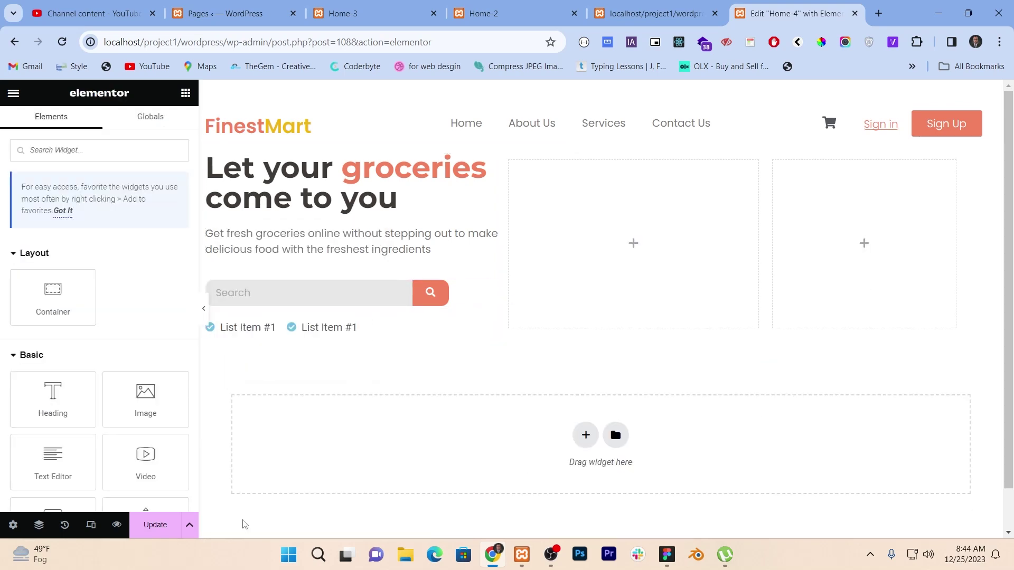
Copy the "Fresh Vegetables" text from the Figma design into the first icon list item.
left_click(258, 337)
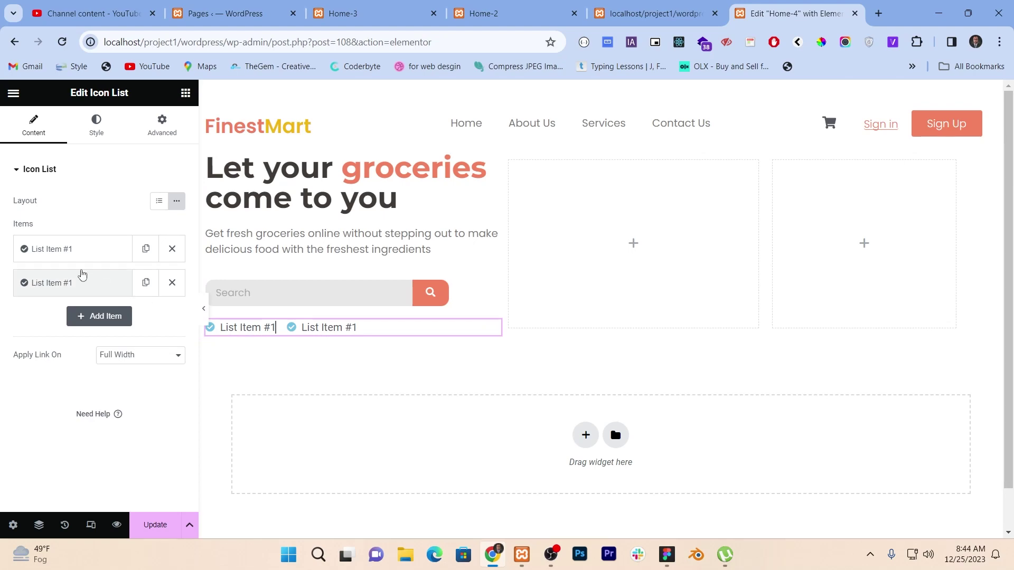
key("alt+Tab")
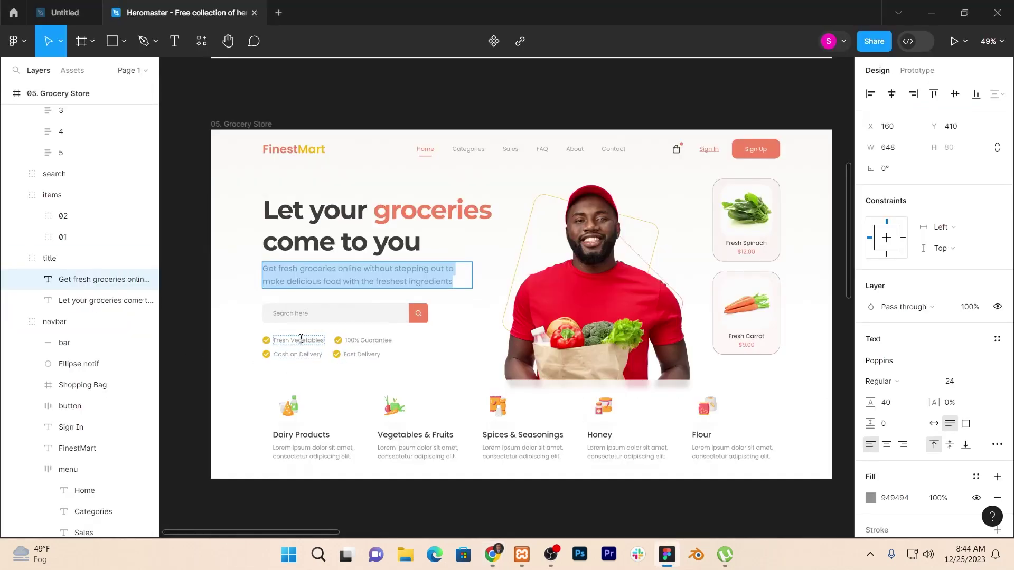
double_click(301, 340)
key("alt+Tab")
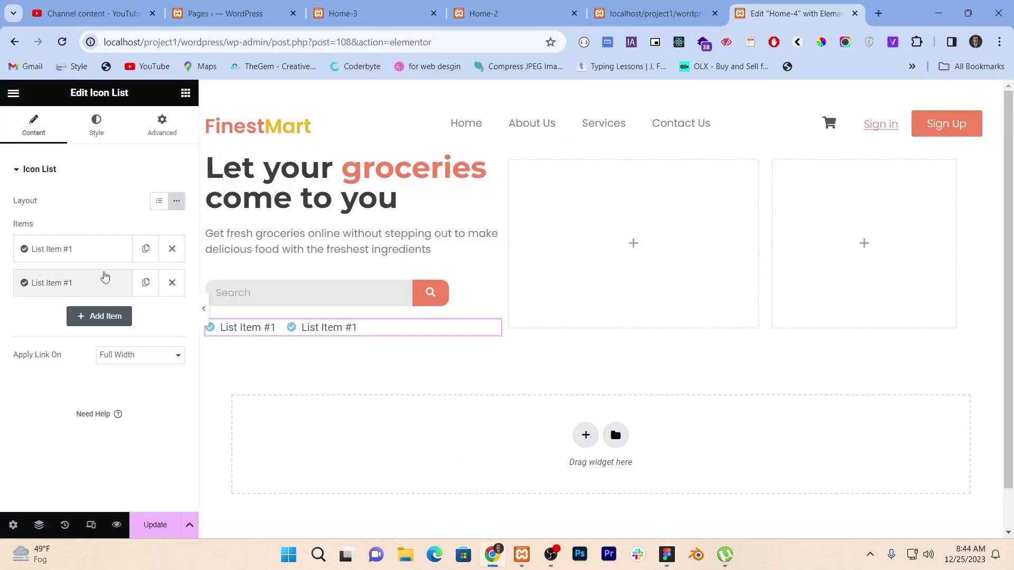
left_click(102, 258)
type("Fresh Vegetables")
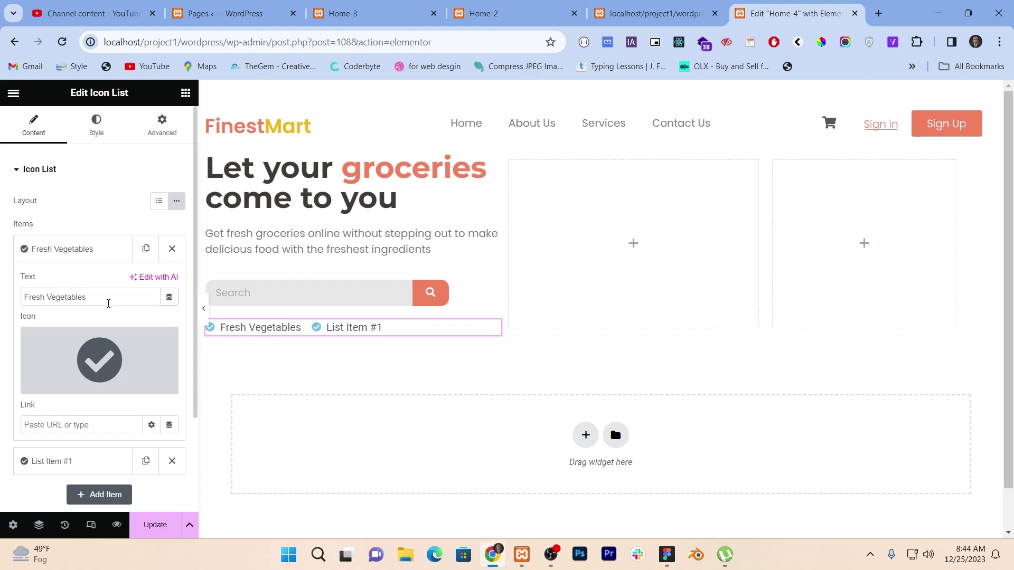
Copy the "100% Guarantee" text from the Figma design into the second icon list item.
key("alt+Tab")
left_click(349, 340)
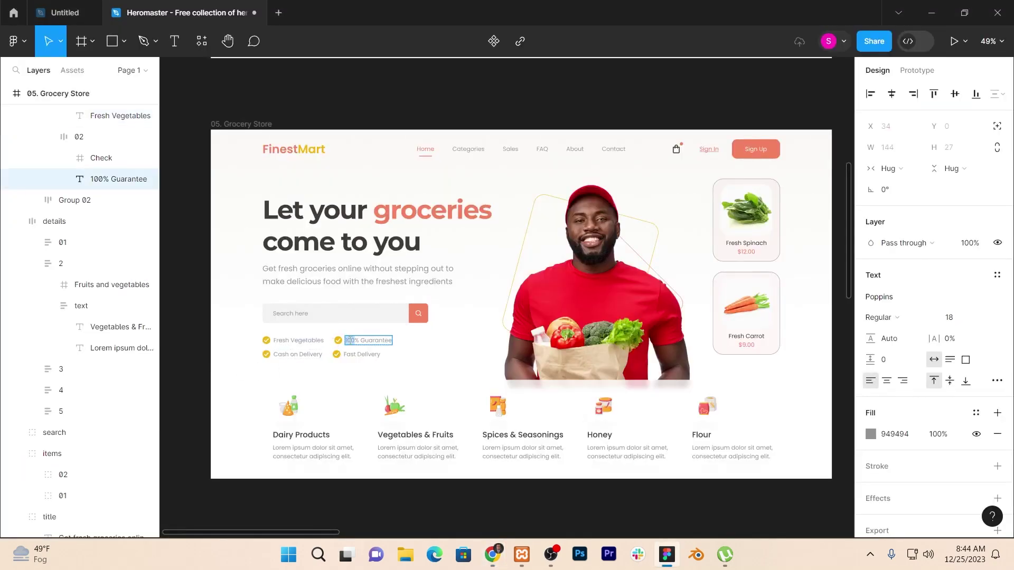
key("alt+Tab")
left_click(97, 251)
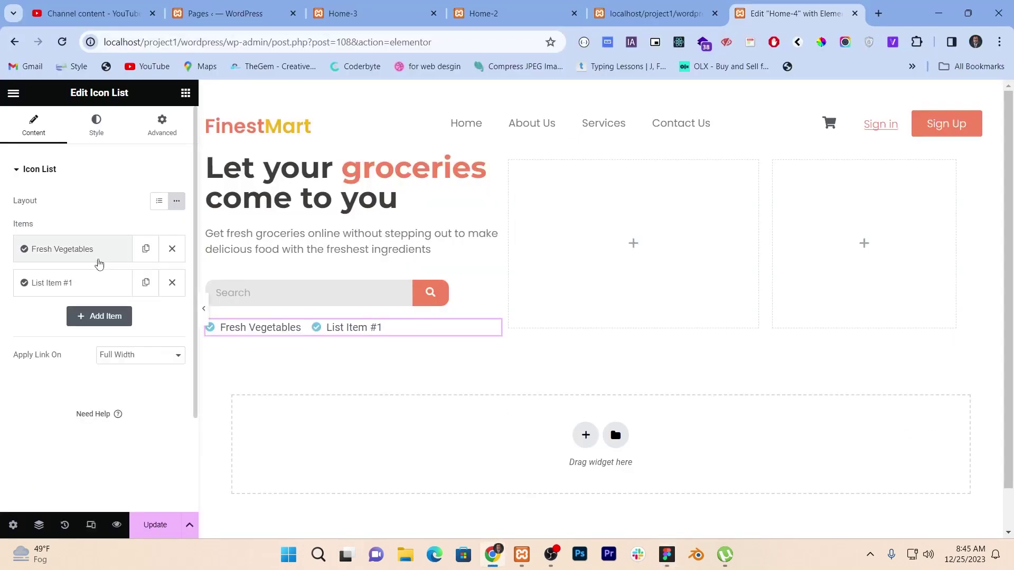
left_click(99, 285)
left_click(106, 333)
key("ctrl+a")
type("100% Guarantee")
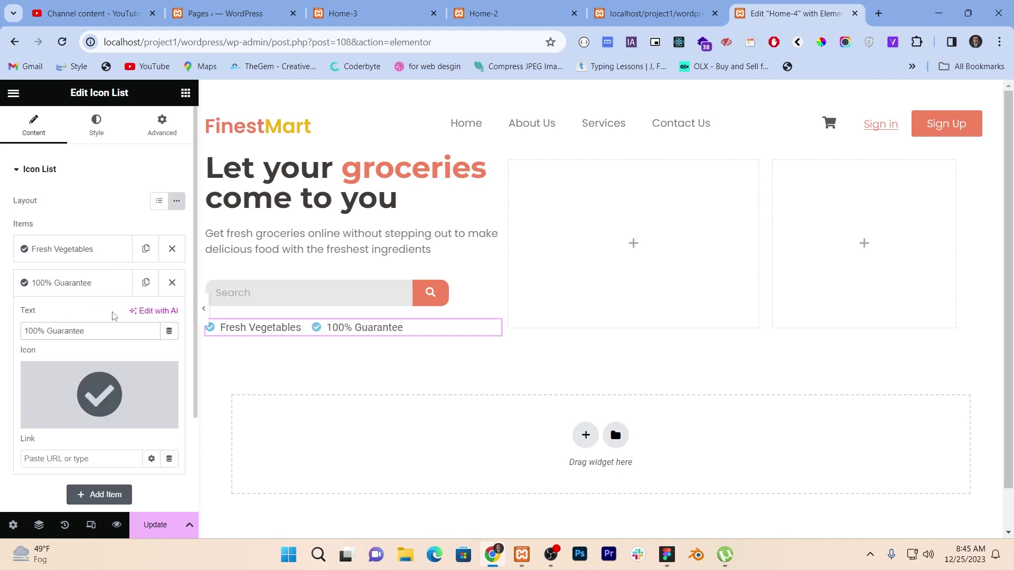
Apply the global "supportive color" #F0B70D to the list icons, checking them against the Figma design.
left_click(97, 131)
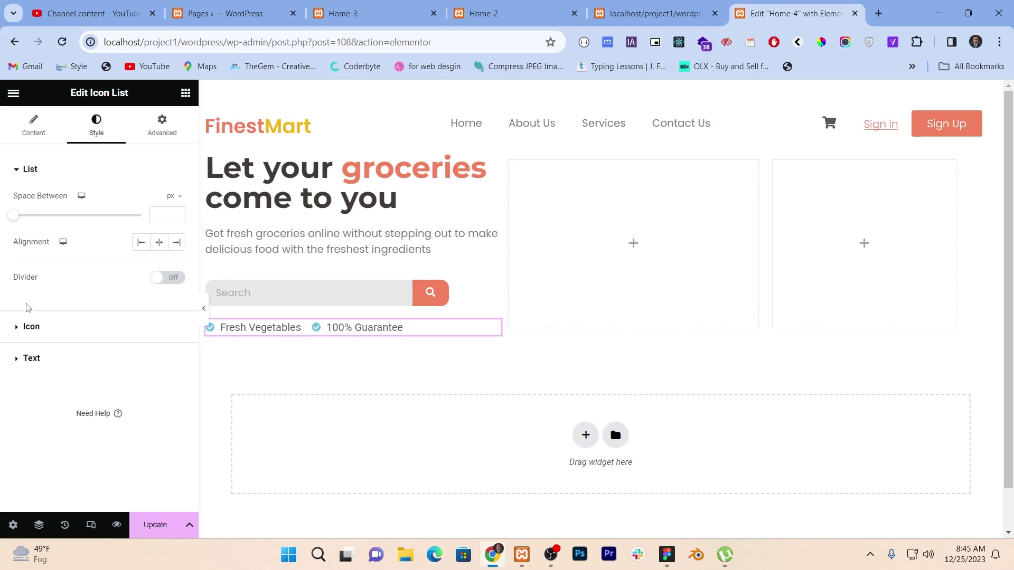
key("alt+Tab")
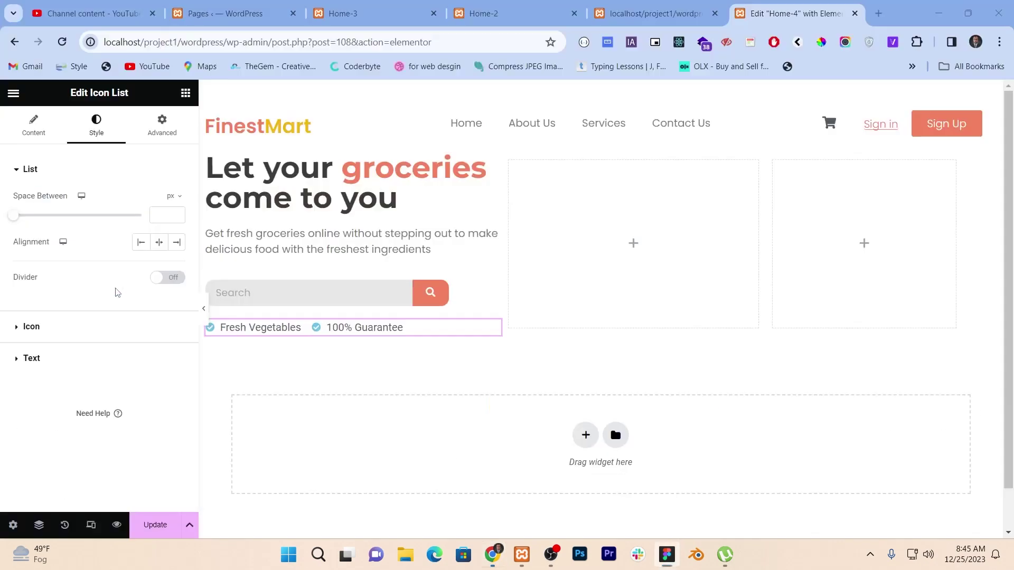
left_click(16, 327)
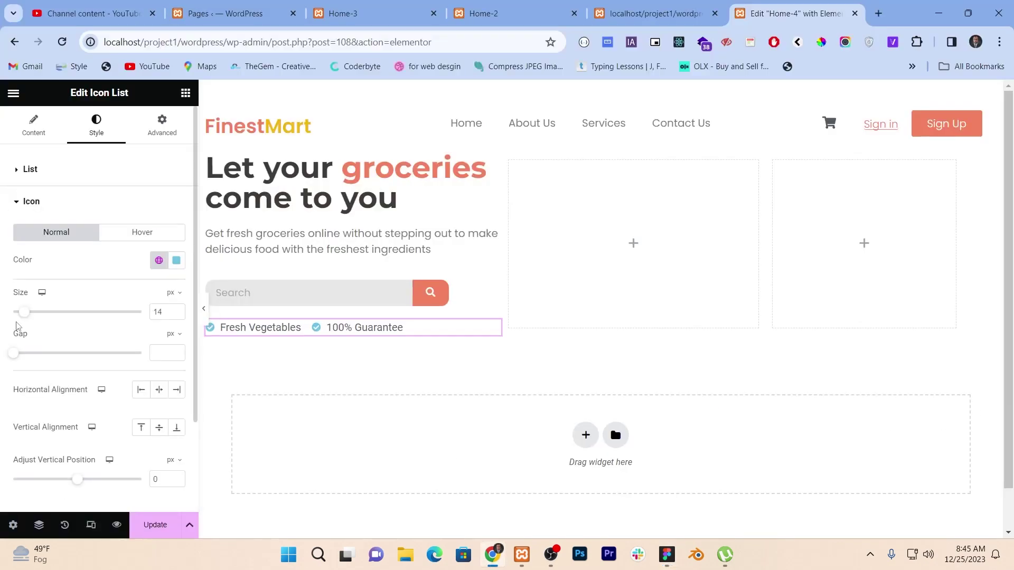
left_click(158, 260)
scroll(60, 454, "down", 1)
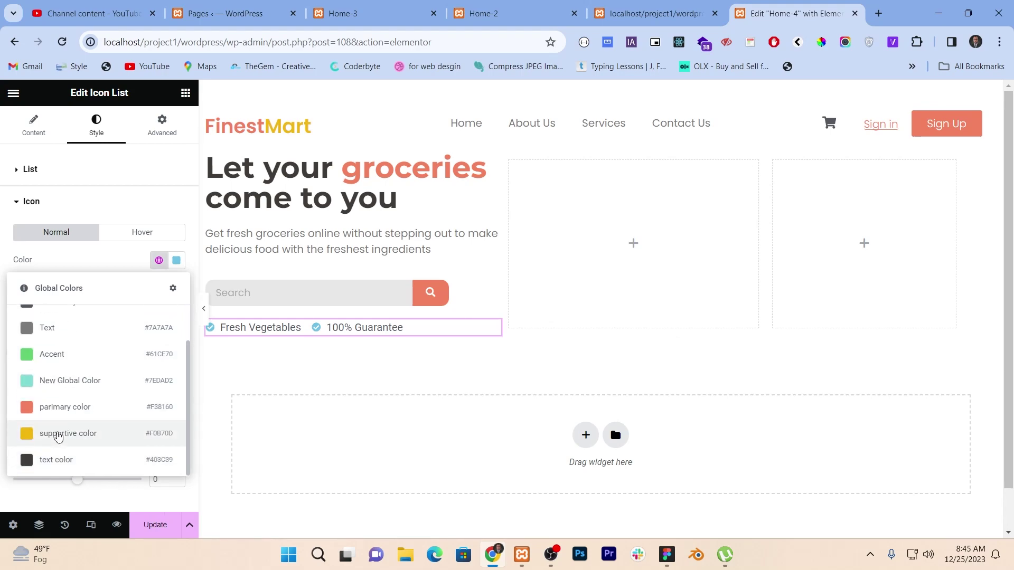
left_click(58, 436)
key("alt+Tab")
key("alt+Tab")
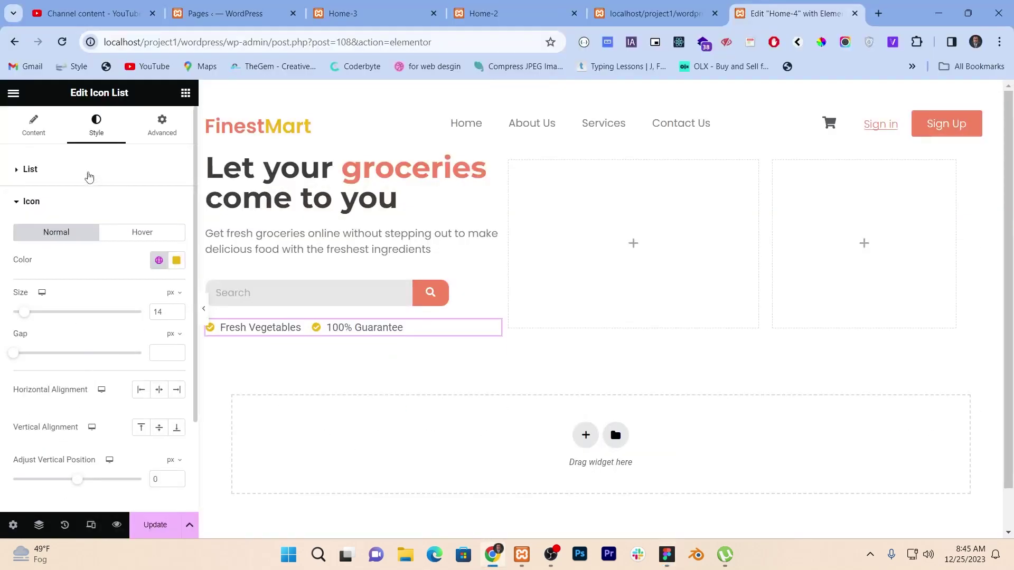
Set the font family of the icon list text to Poppins.
left_click(79, 186)
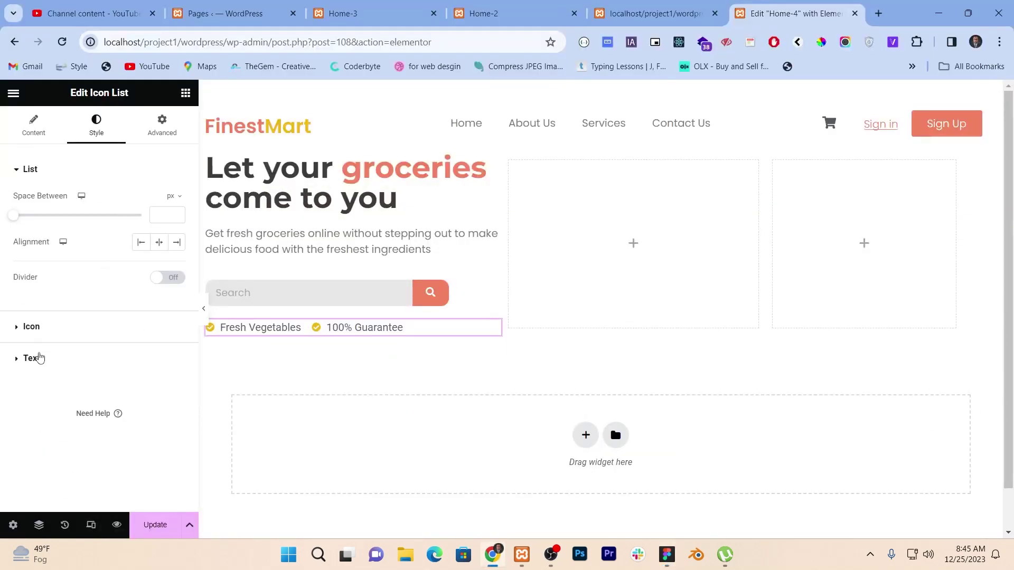
left_click(40, 359)
left_click(177, 265)
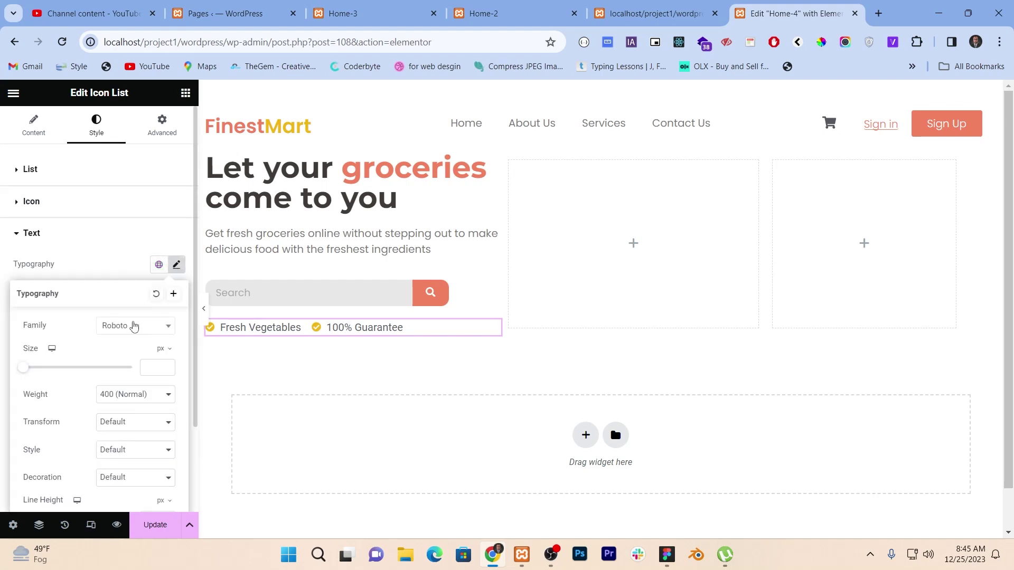
left_click(132, 326)
type("popp")
key("Return")
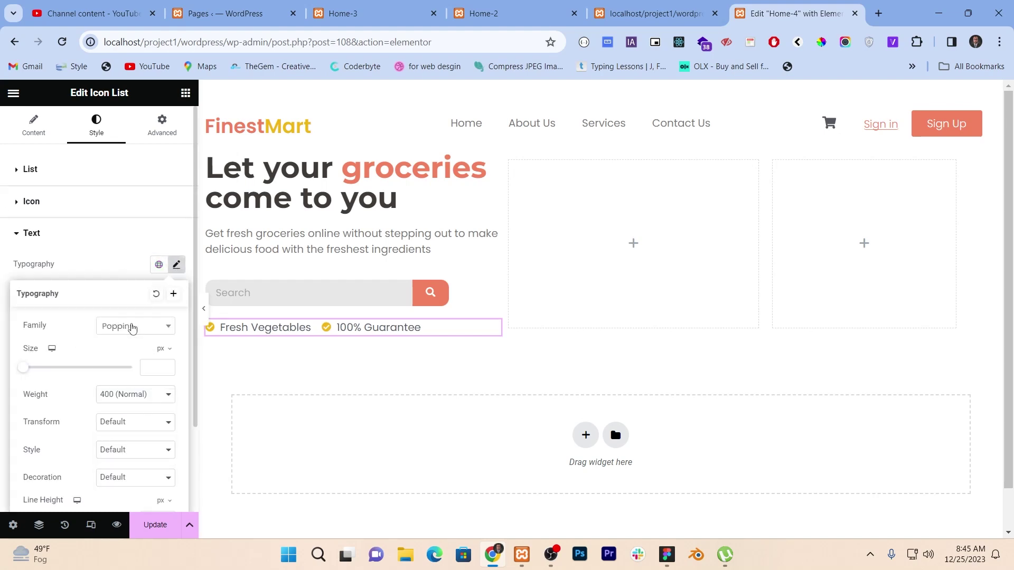
Set the icon list text to weight 300 (Light) and size 13 px.
left_click(138, 399)
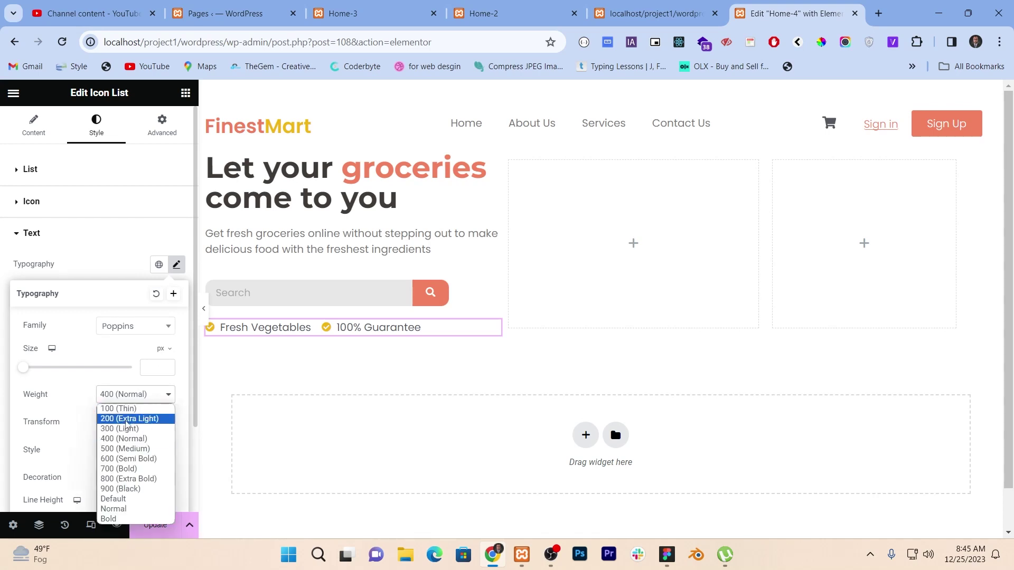
left_click(132, 427)
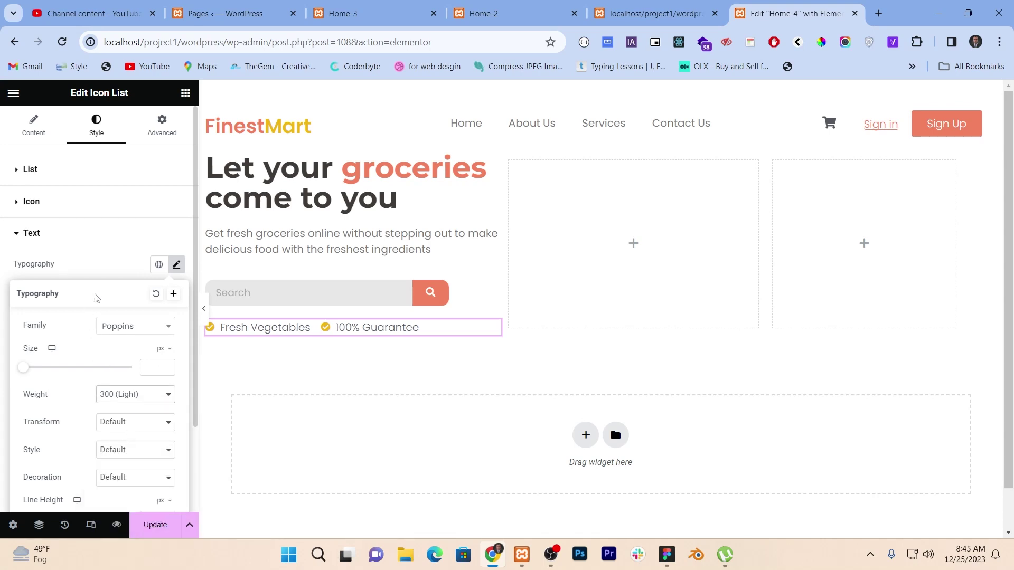
left_click_drag(27, 374, 34, 374)
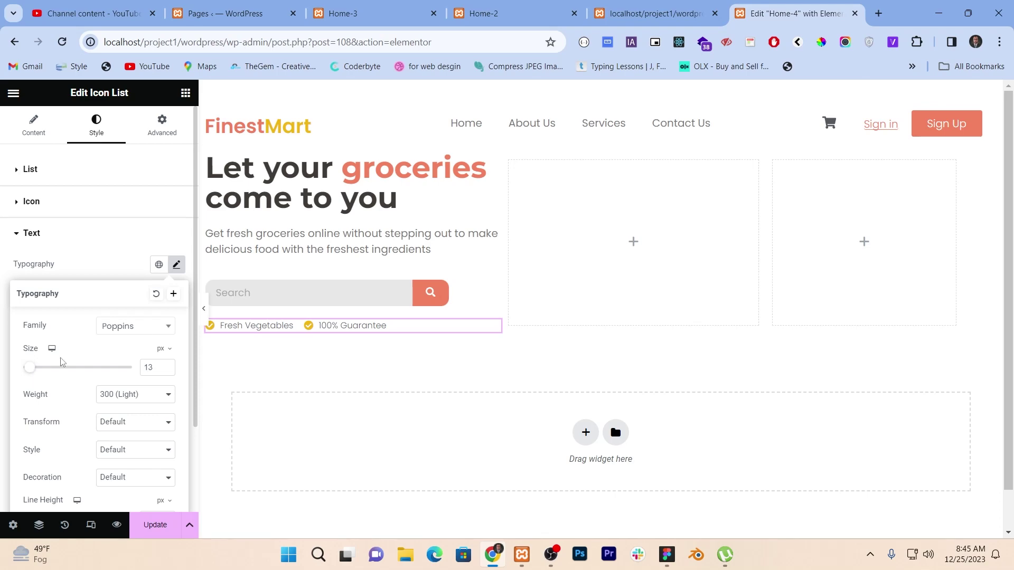
Duplicate the icon list and replace the copy's first item text with "Cash on Delivery" from the Figma design.
right_click(294, 327)
left_click(307, 295)
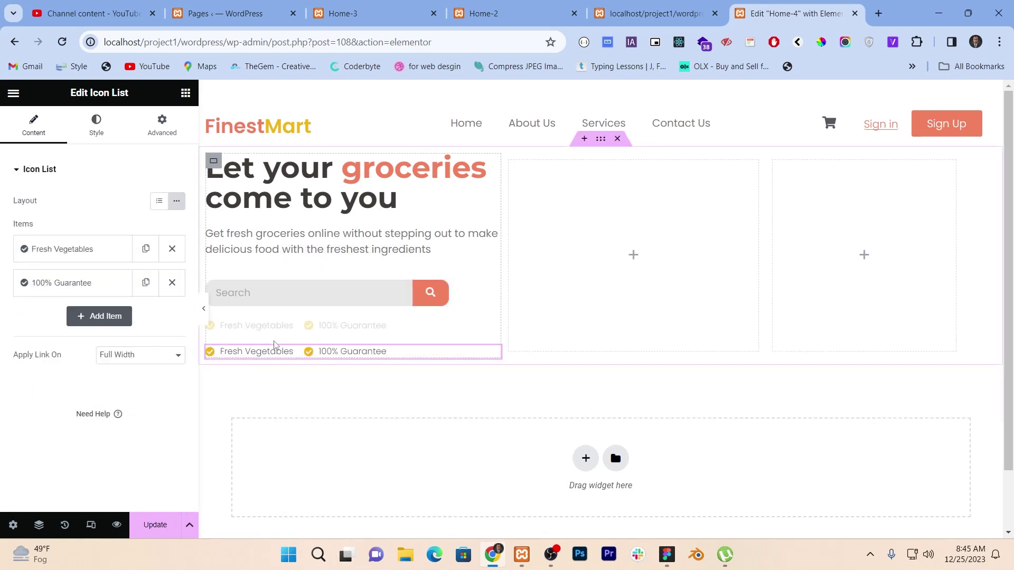
key("alt+Tab")
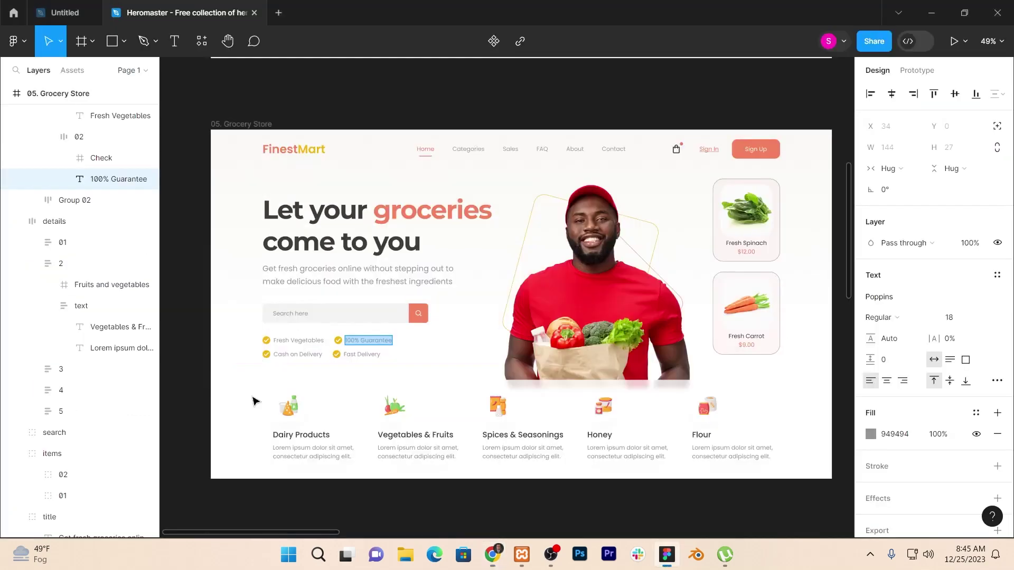
left_click(285, 359)
double_click(288, 355)
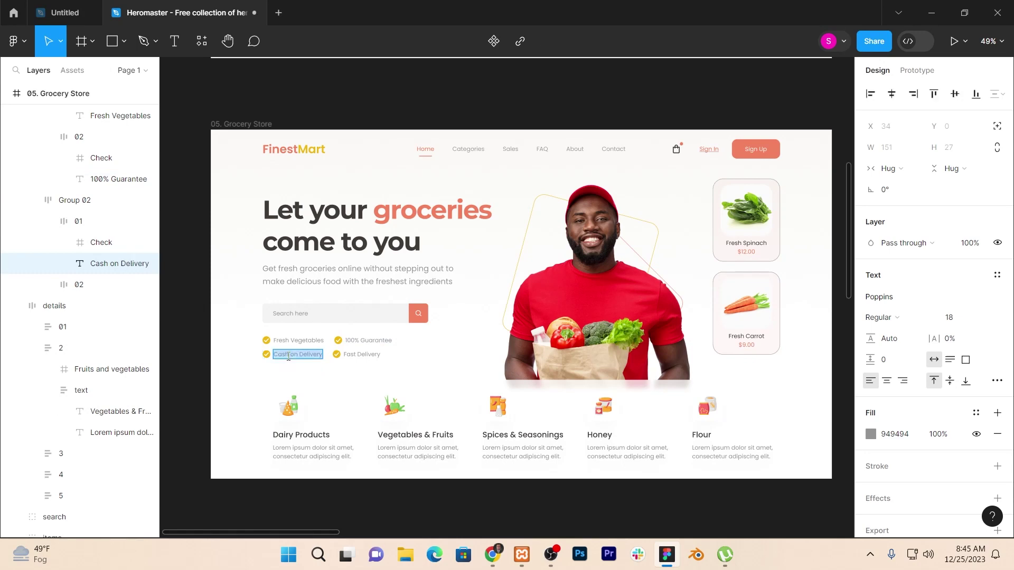
key("alt+Tab")
double_click(270, 353)
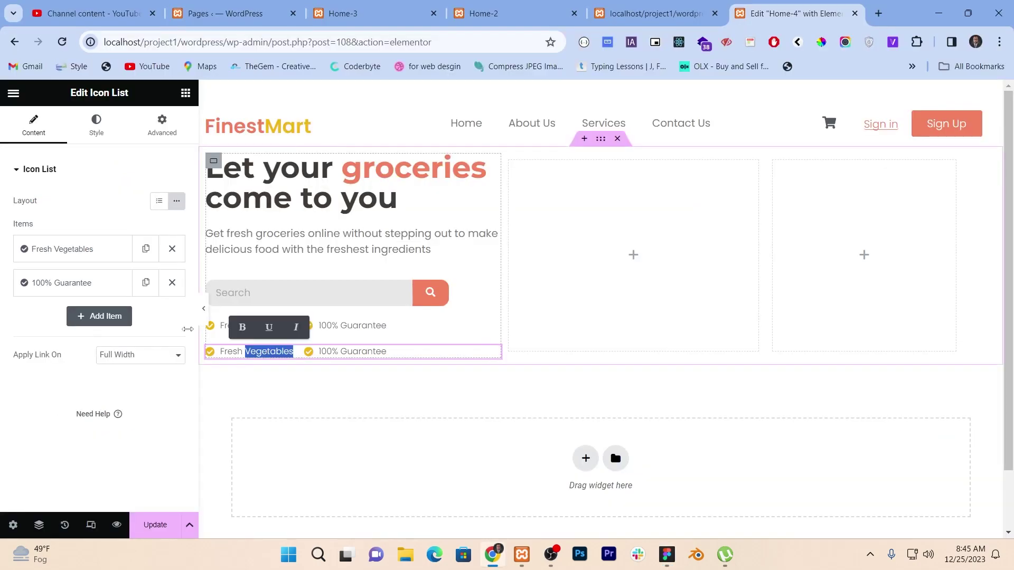
left_click(90, 250)
left_click(103, 296)
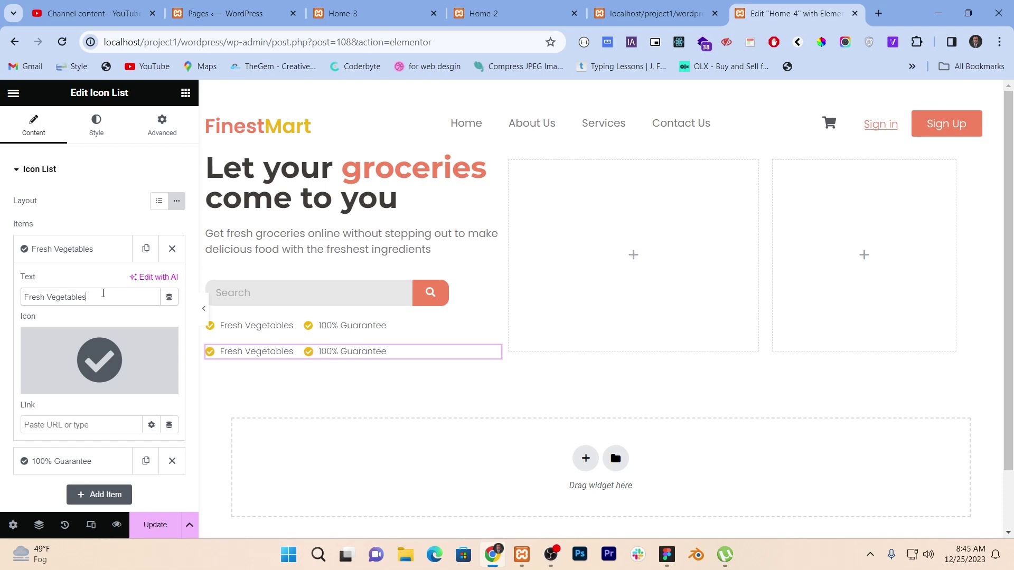
type("Cash on Delivery")
Copy the "Fast Delivery" text from the Figma design into the second item of the duplicated icon list.
key("alt+Tab")
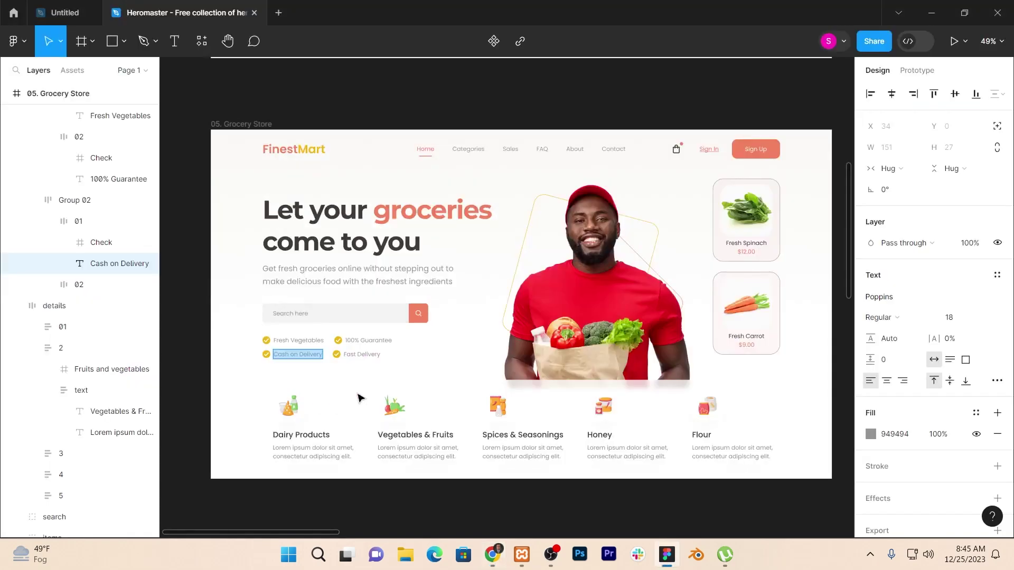
left_click(362, 354)
key("alt+Tab")
left_click(79, 249)
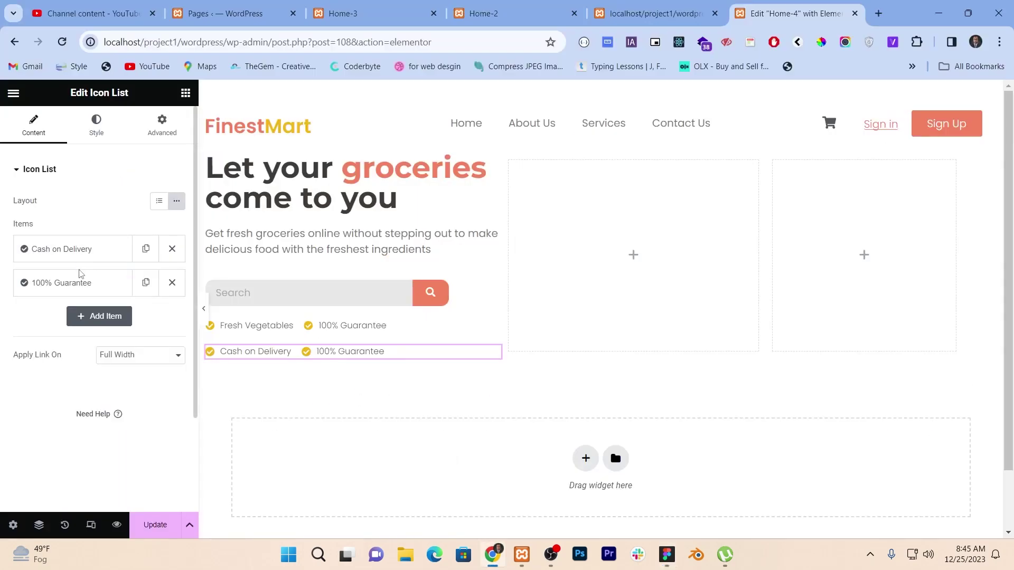
left_click(80, 282)
triple_click(109, 328)
type("Fast Delivery")
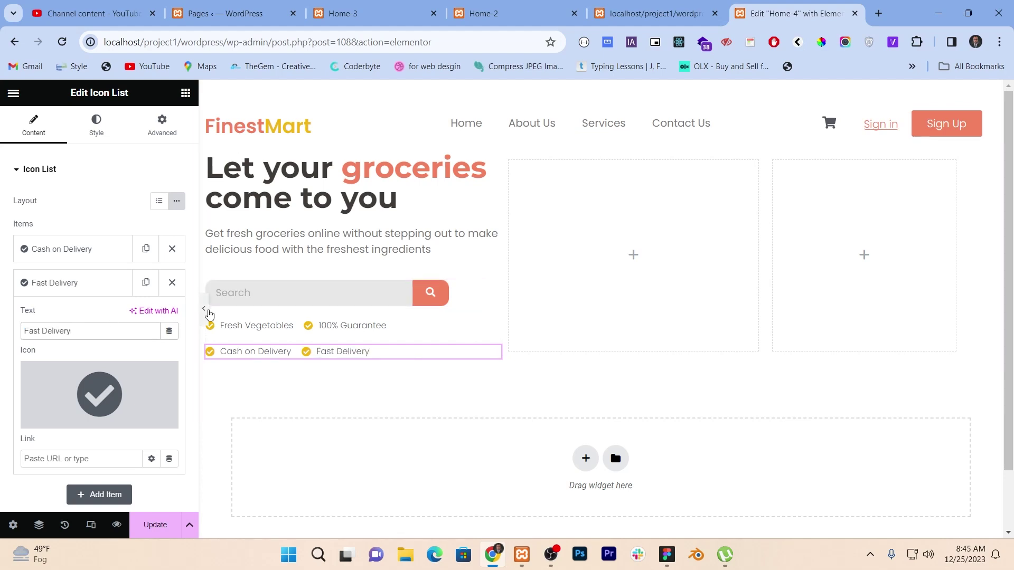
Preview the page without the editing panel and compare the feature lists with the Figma design.
left_click(204, 309)
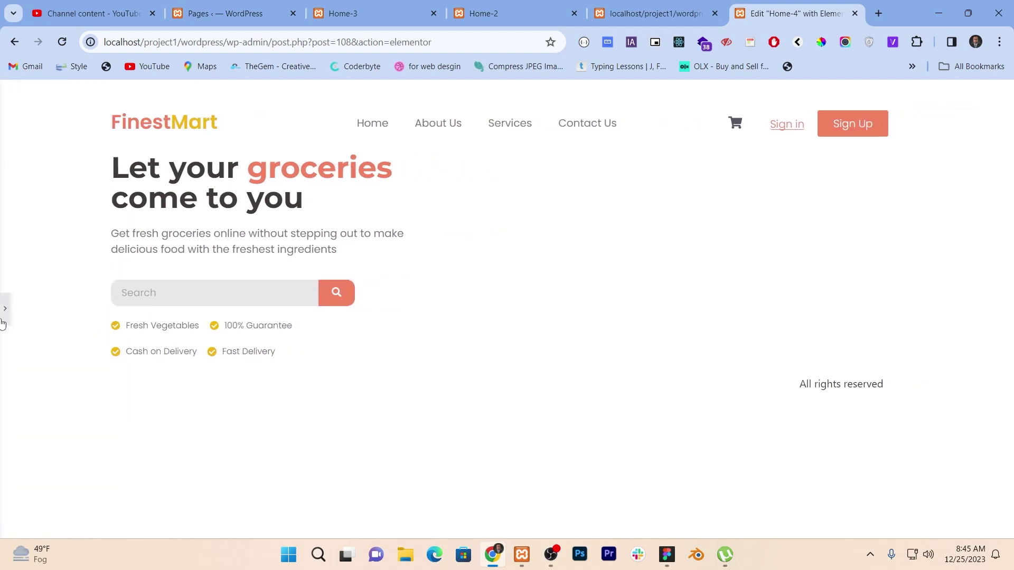
left_click(3, 315)
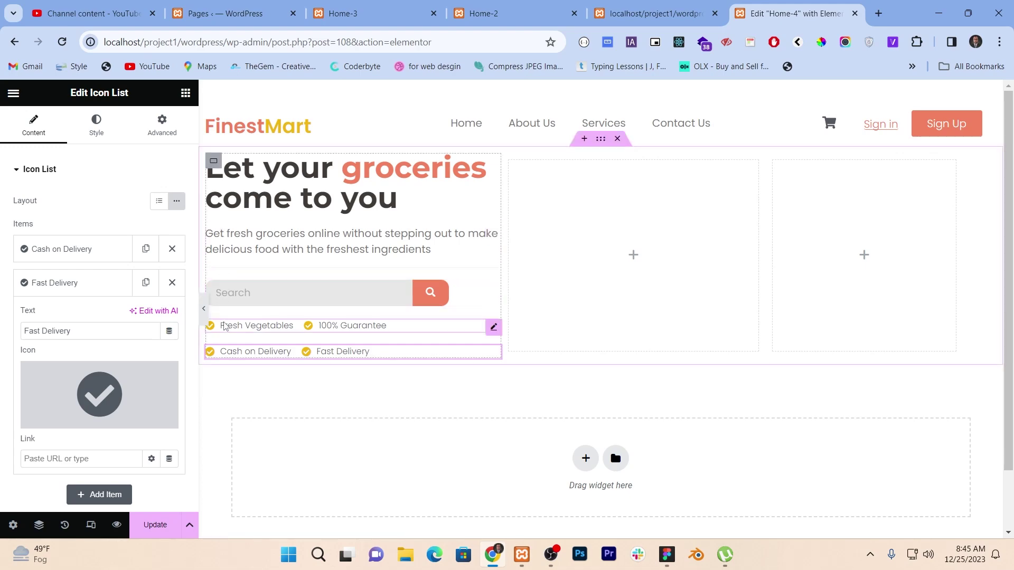
left_click(206, 313)
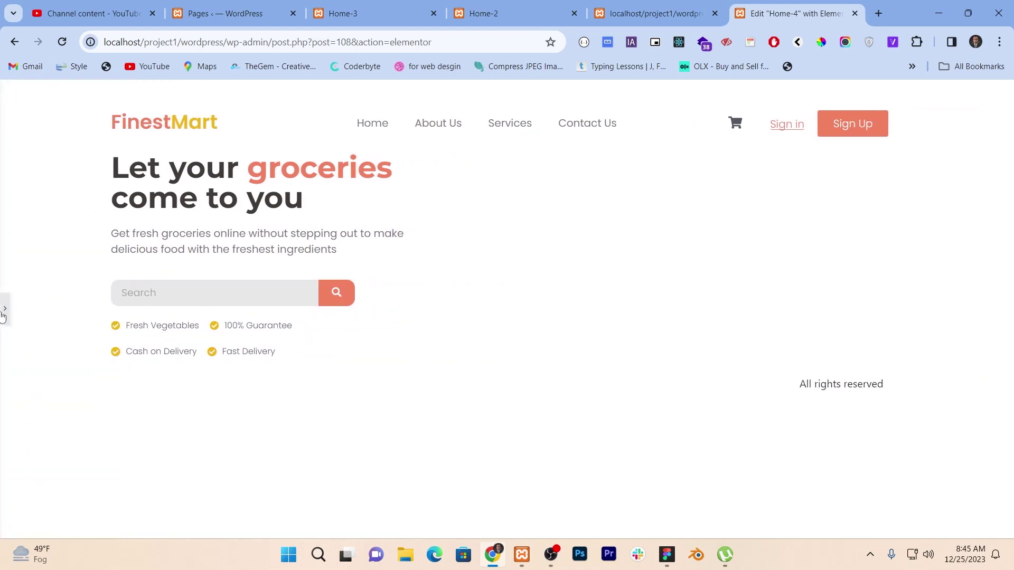
key("alt+Tab")
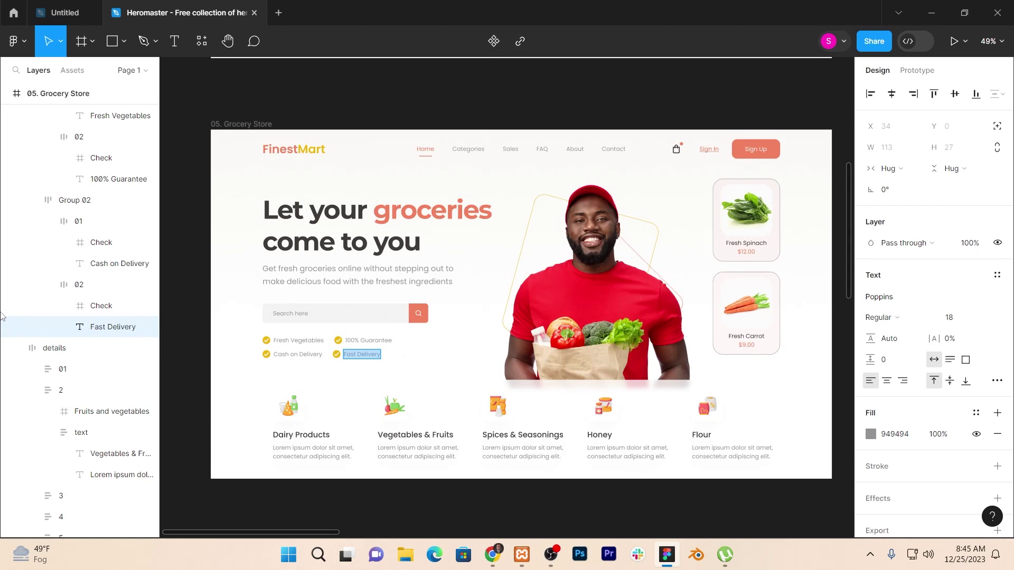
key("alt+Tab")
left_click(2, 316)
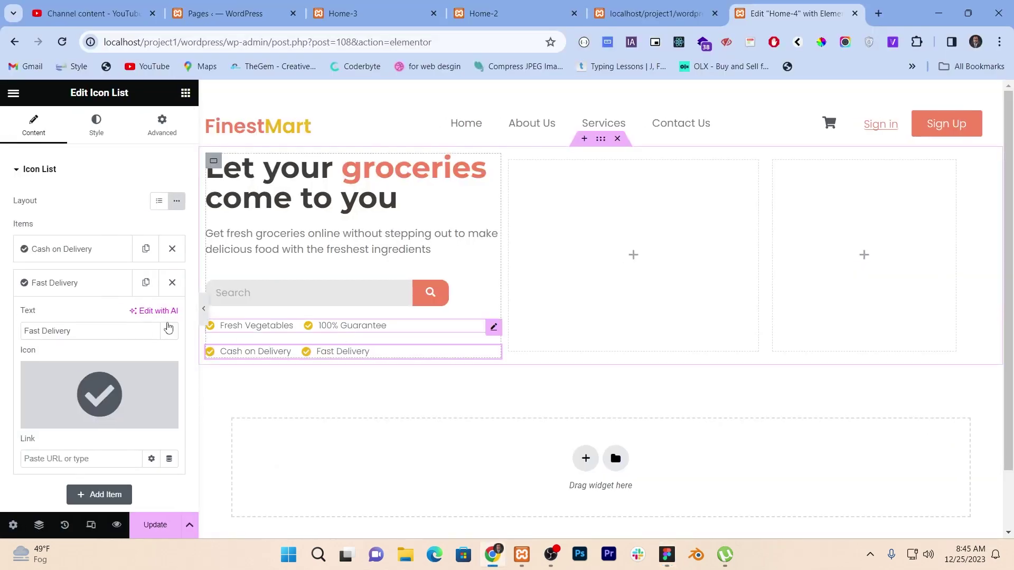
left_click(206, 313)
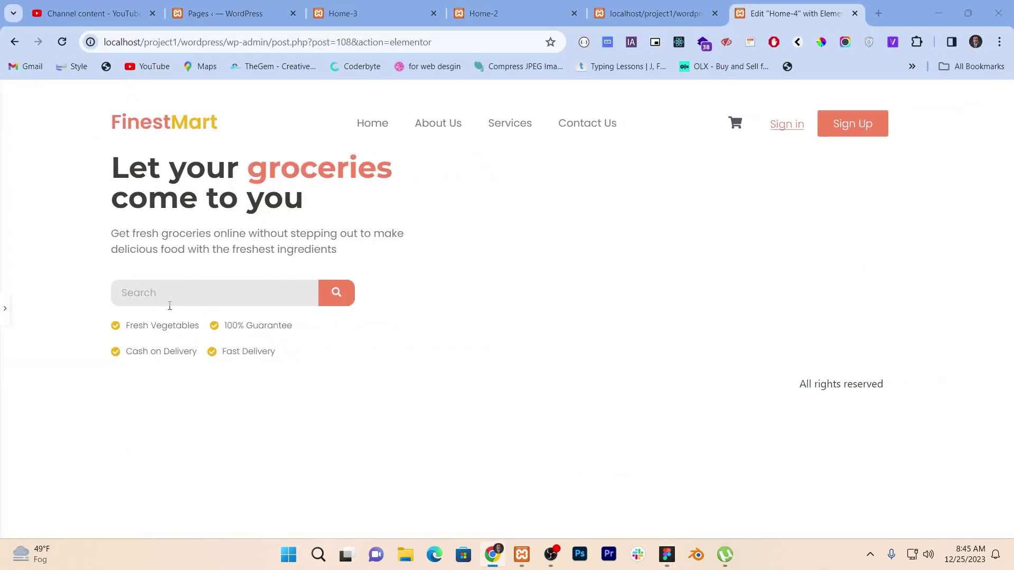
key("alt+Tab")
key("alt+Tab")
key("alt+Tab")
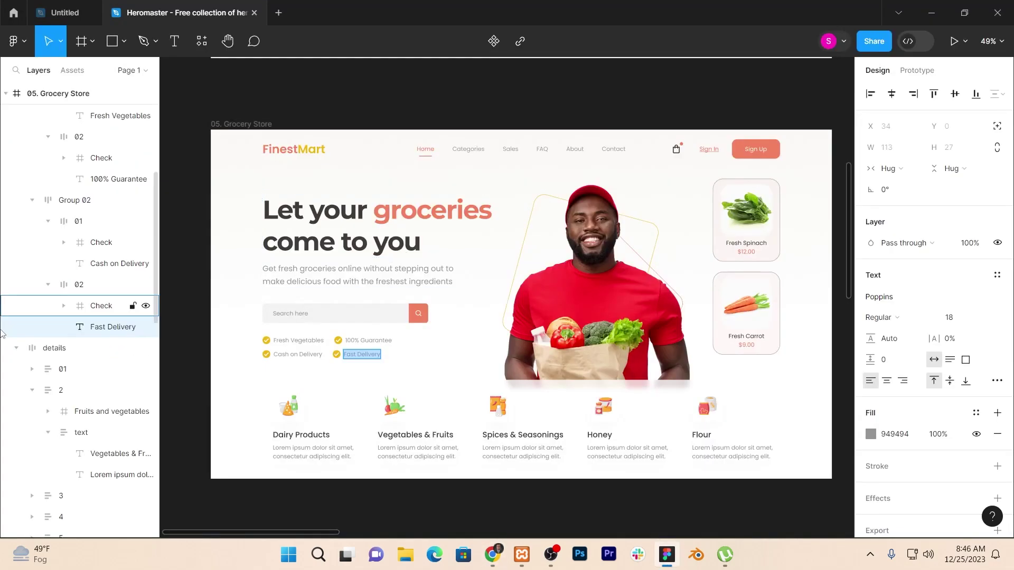
key("alt+Tab")
left_click(6, 310)
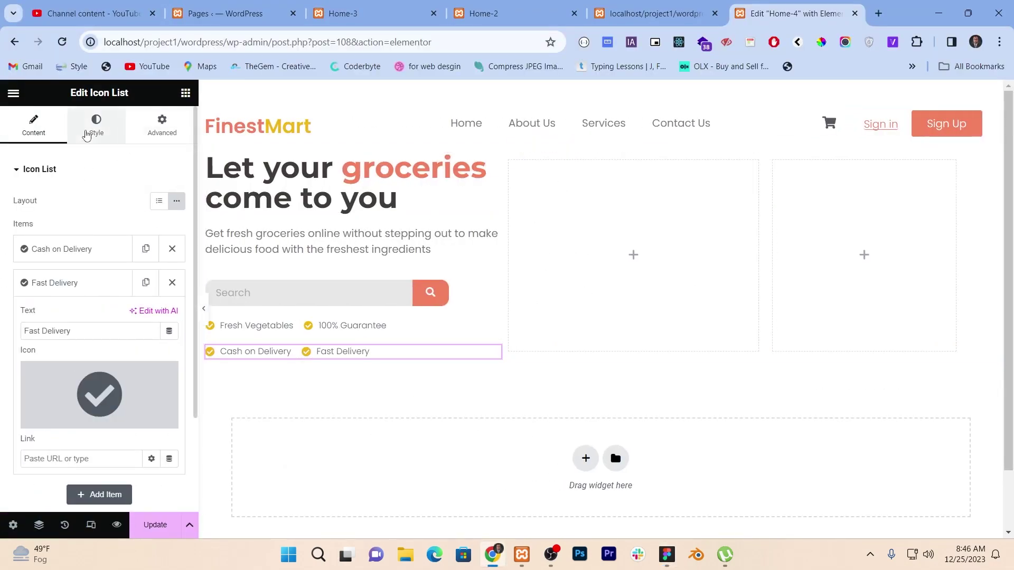
left_click(96, 126)
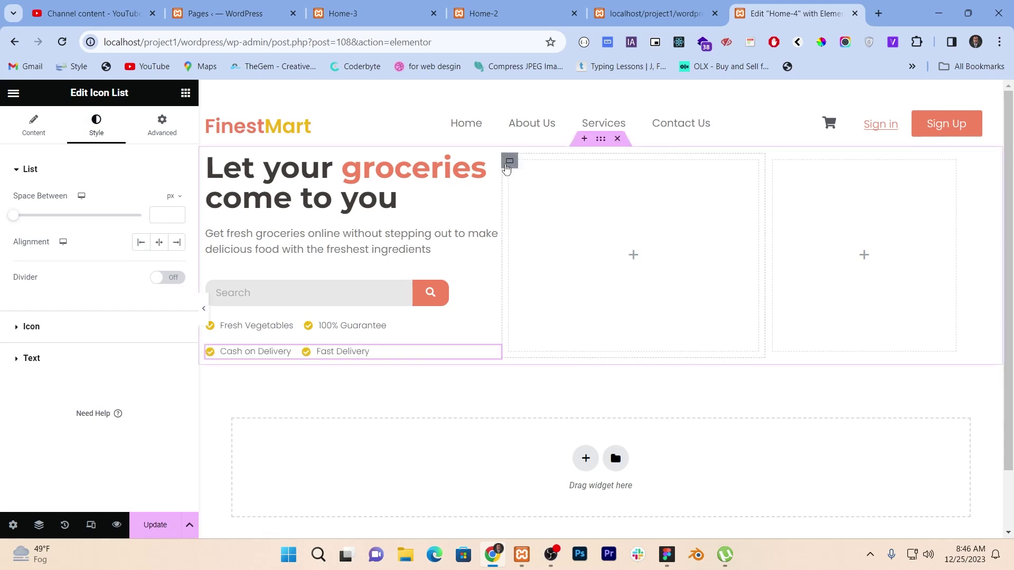
Upload bg-iamge.png from the Downloads folder and use it as the middle container's classic background image.
left_click(507, 167)
left_click(93, 126)
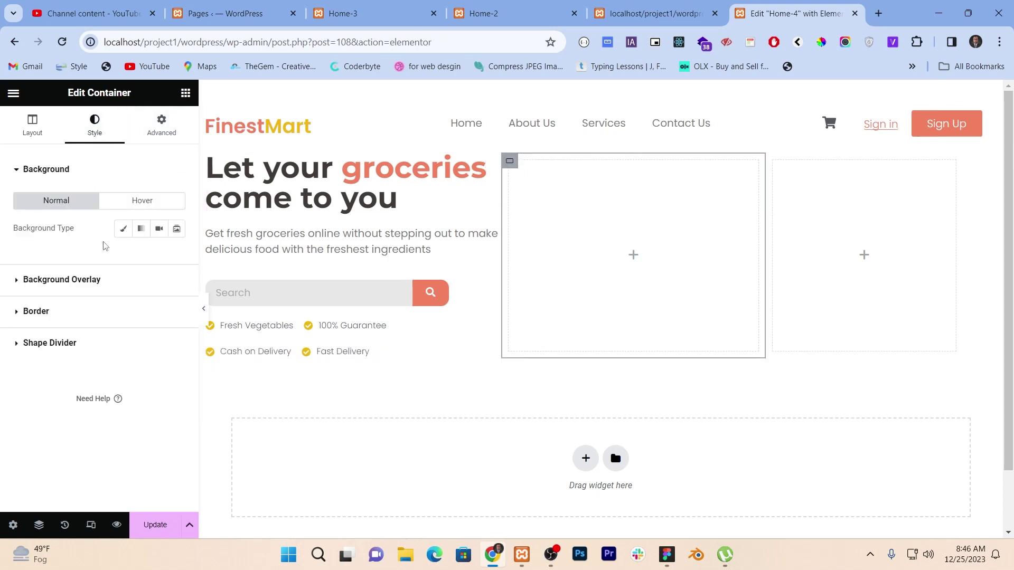
left_click(123, 228)
left_click(120, 305)
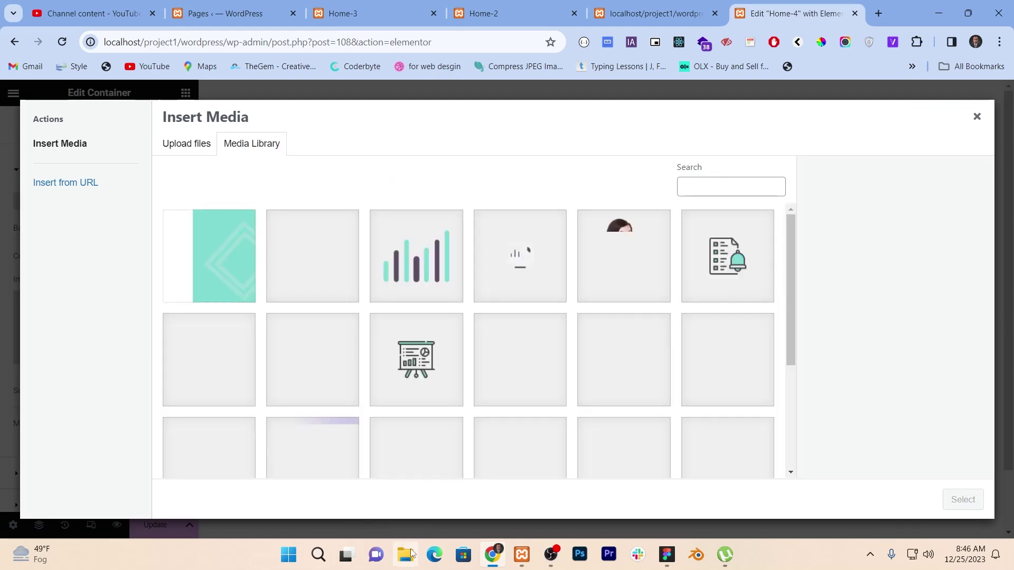
left_click(411, 554)
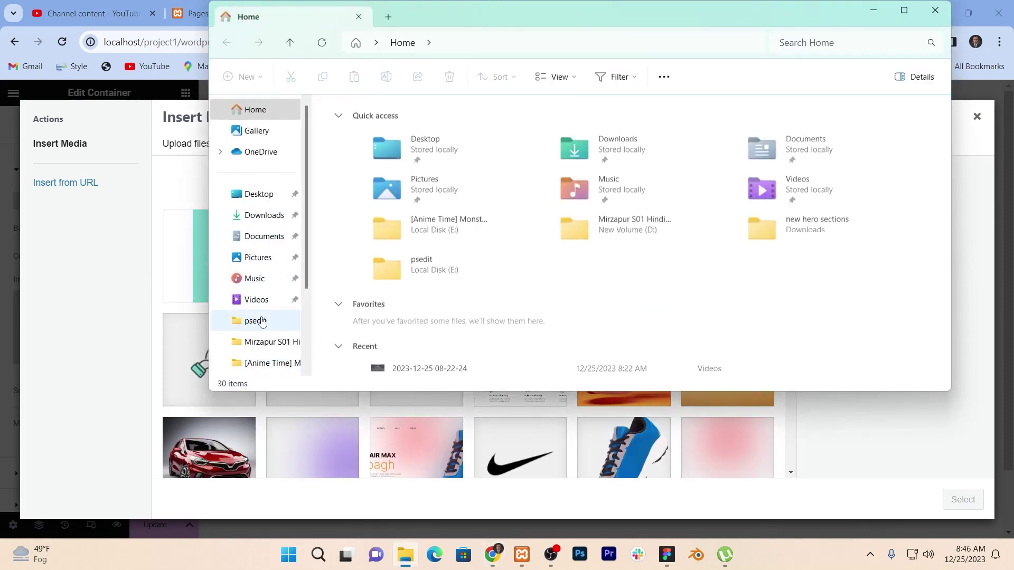
left_click(263, 321)
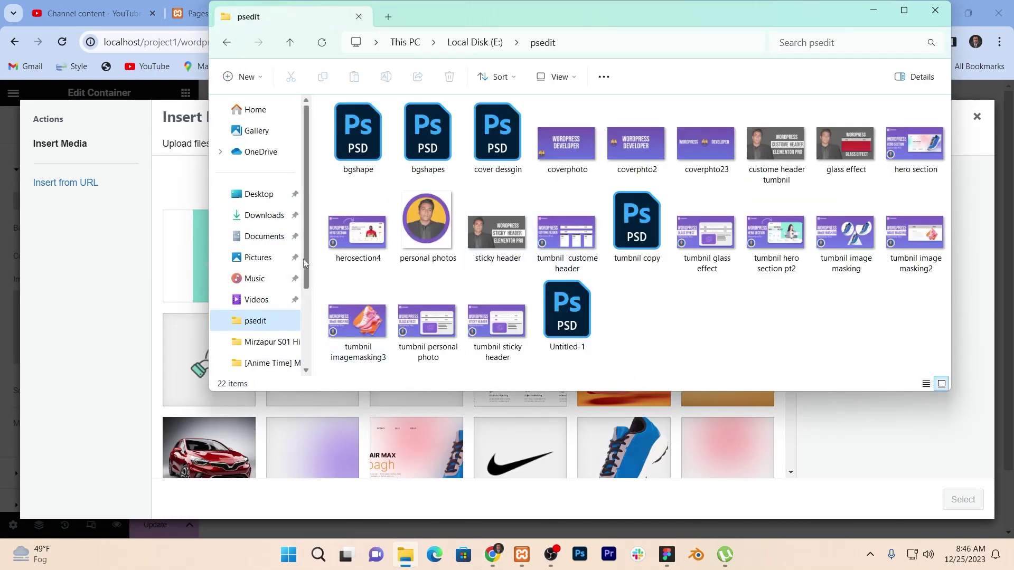
left_click(259, 215)
double_click(374, 176)
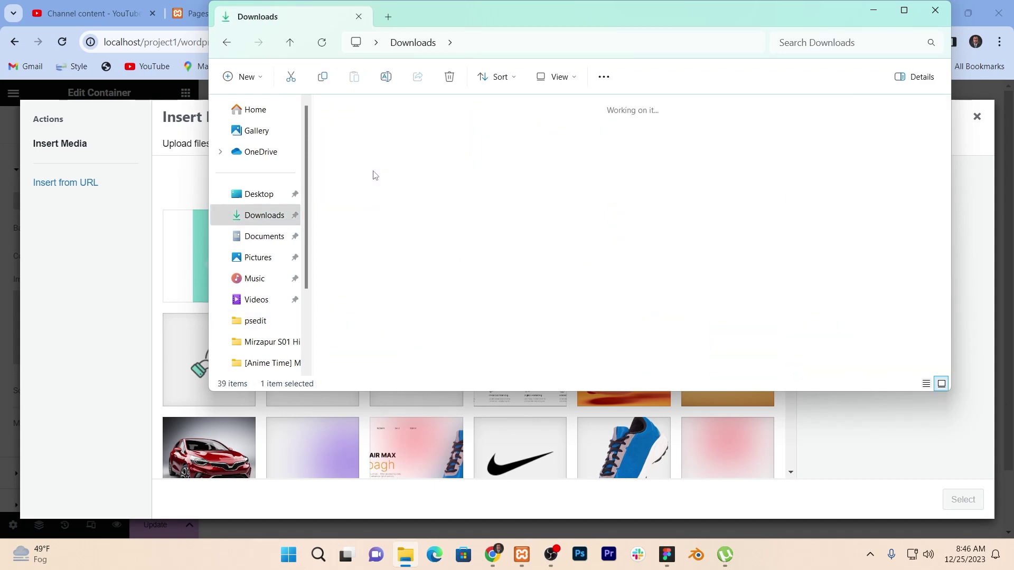
left_click_drag(355, 153, 448, 277)
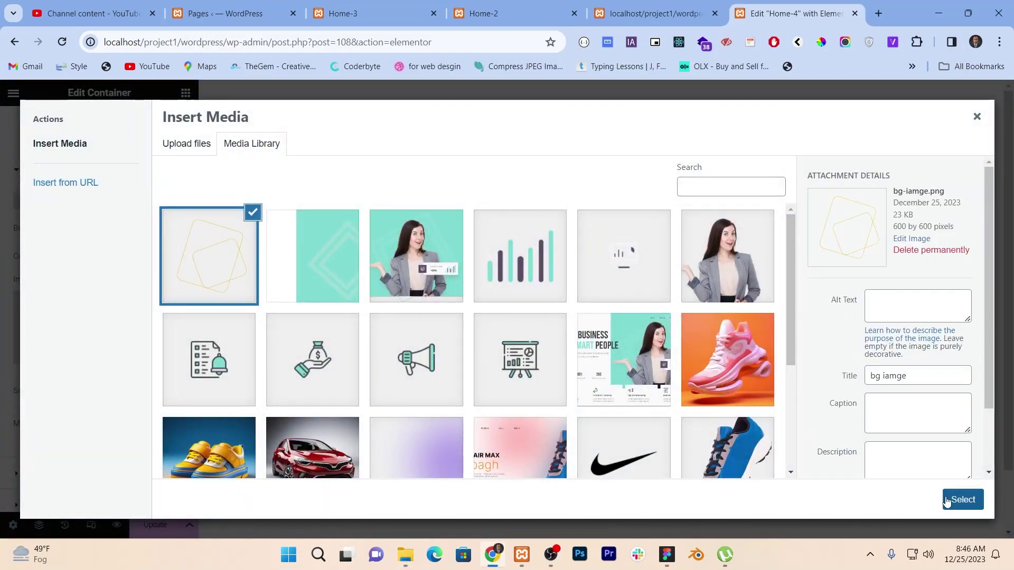
left_click(948, 499)
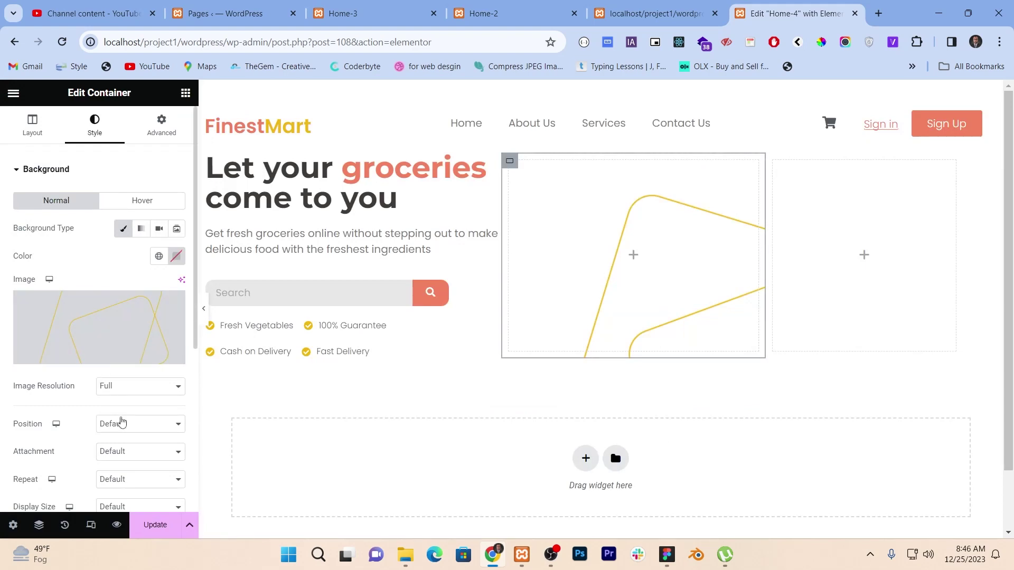
Set the middle container's background image to position Center Center, No-repeat and display size Cover.
left_click(120, 422)
left_click(119, 319)
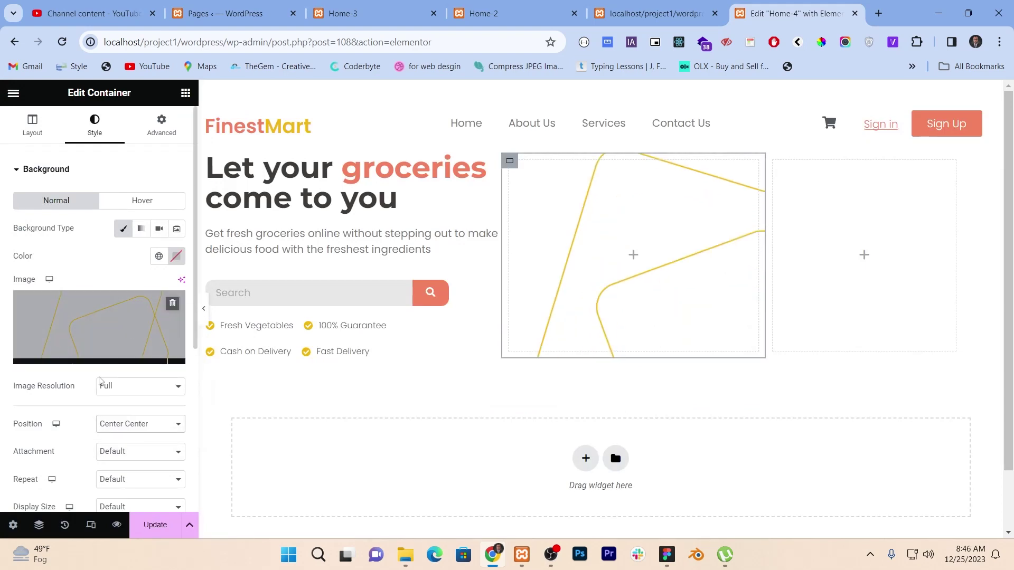
scroll(103, 404, "down", 1)
left_click(116, 391)
left_click(71, 414)
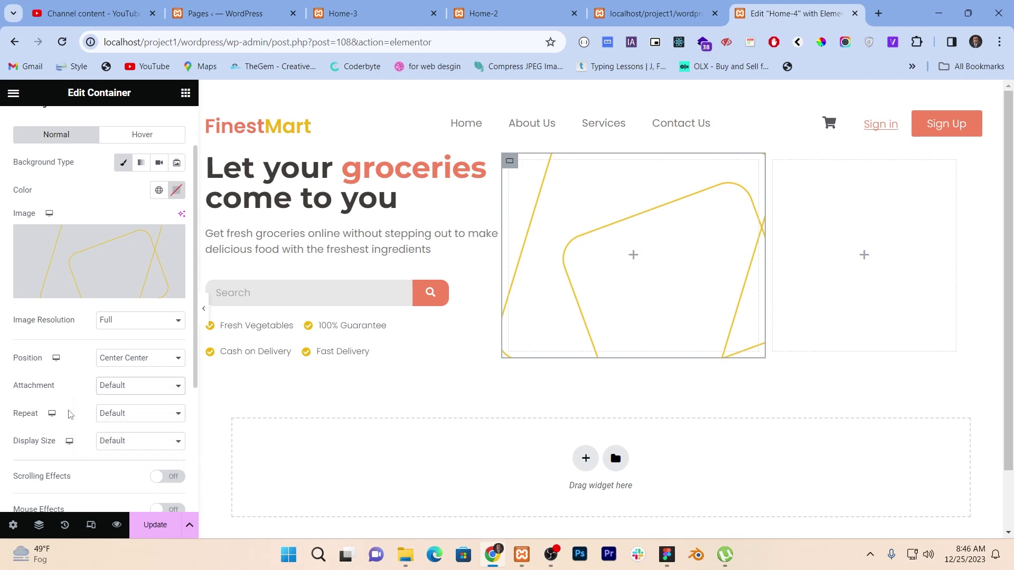
left_click(114, 415)
left_click(118, 439)
left_click(118, 440)
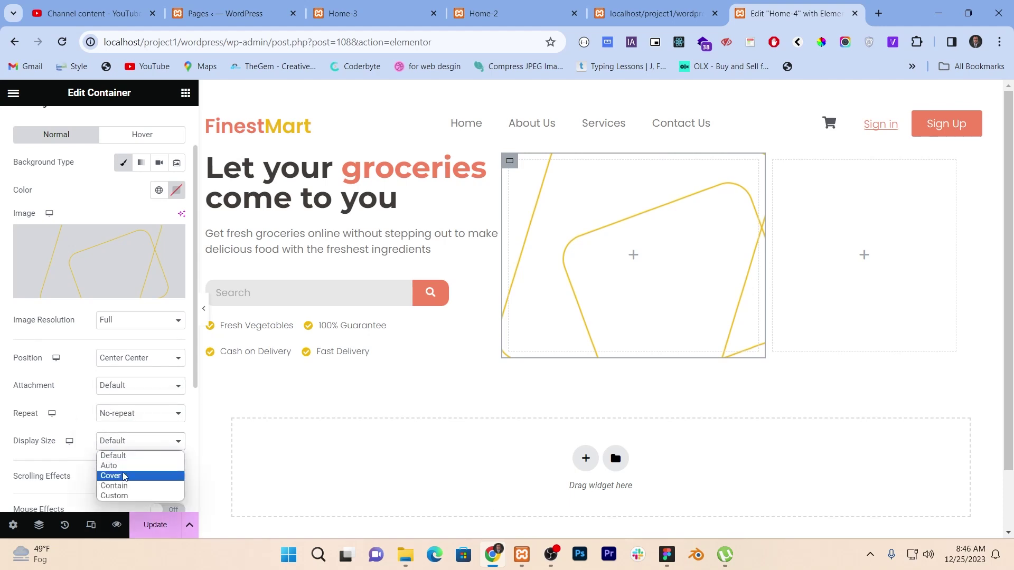
left_click(125, 478)
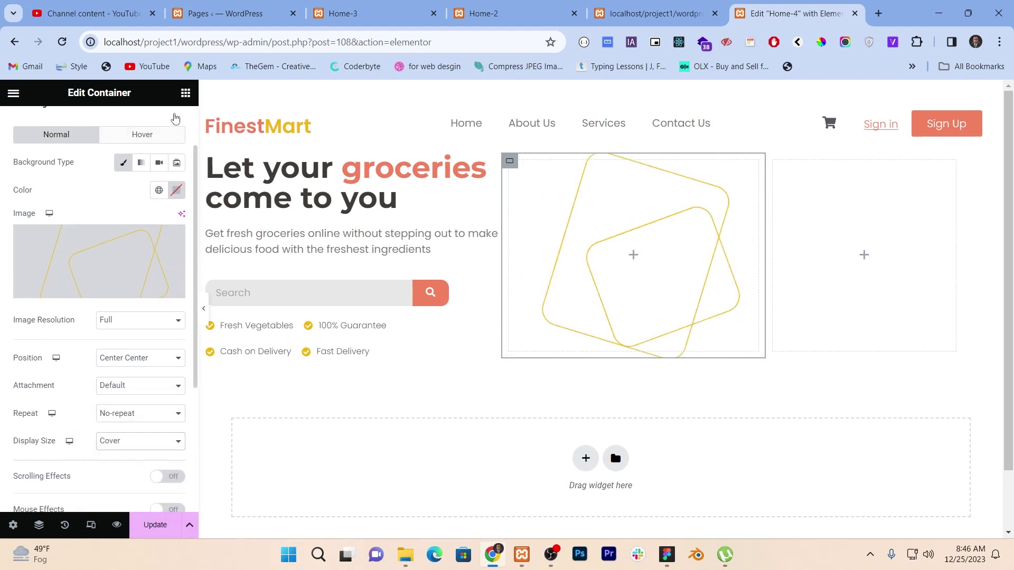
Add an Image widget to the middle container and open the media library to choose its picture.
left_click(186, 92)
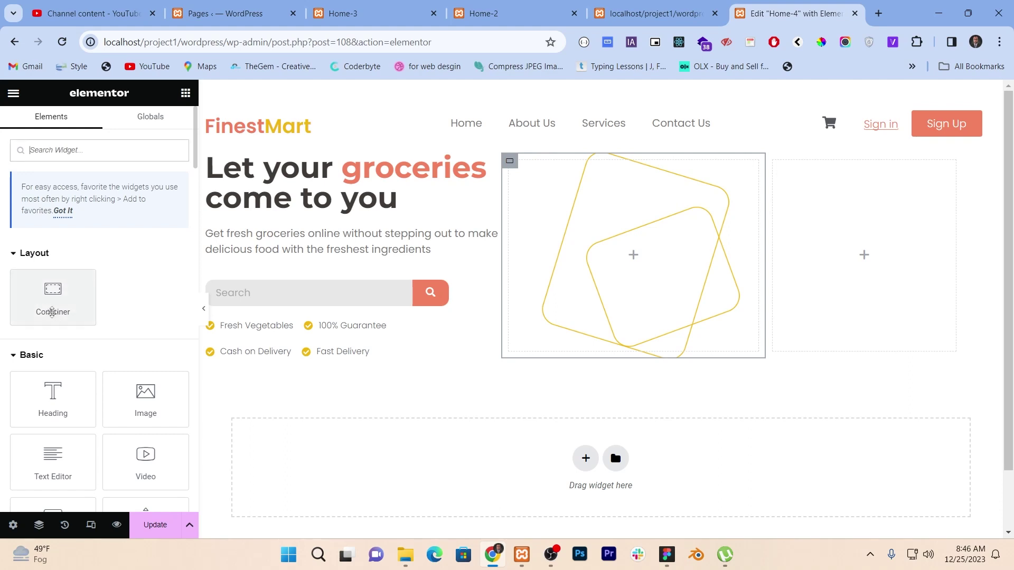
left_click_drag(142, 406, 565, 288)
left_click(81, 251)
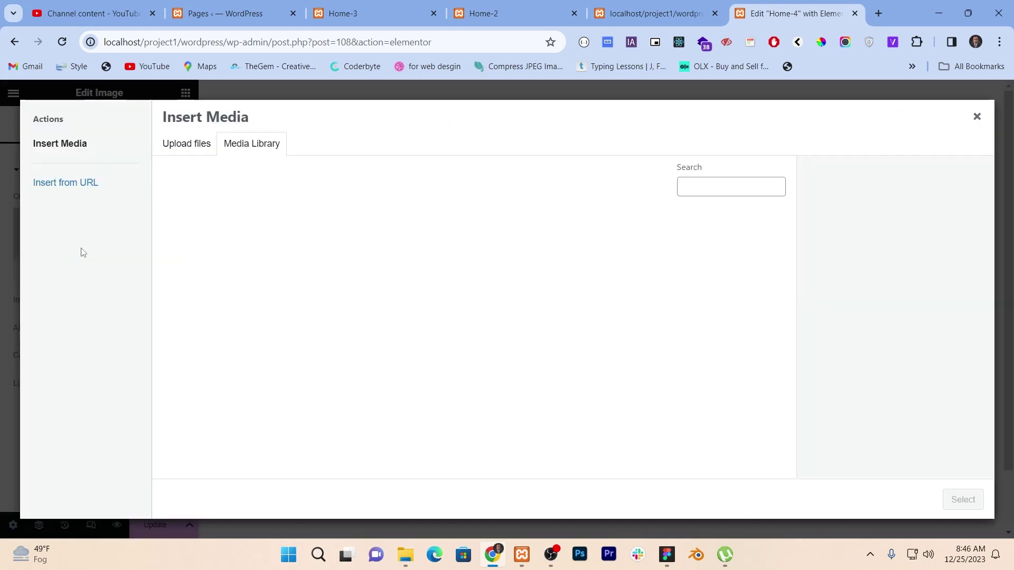
Upload all the "Last week" images from the Downloads folder "new hero sections" to the media library.
scroll(428, 366, "down", 3)
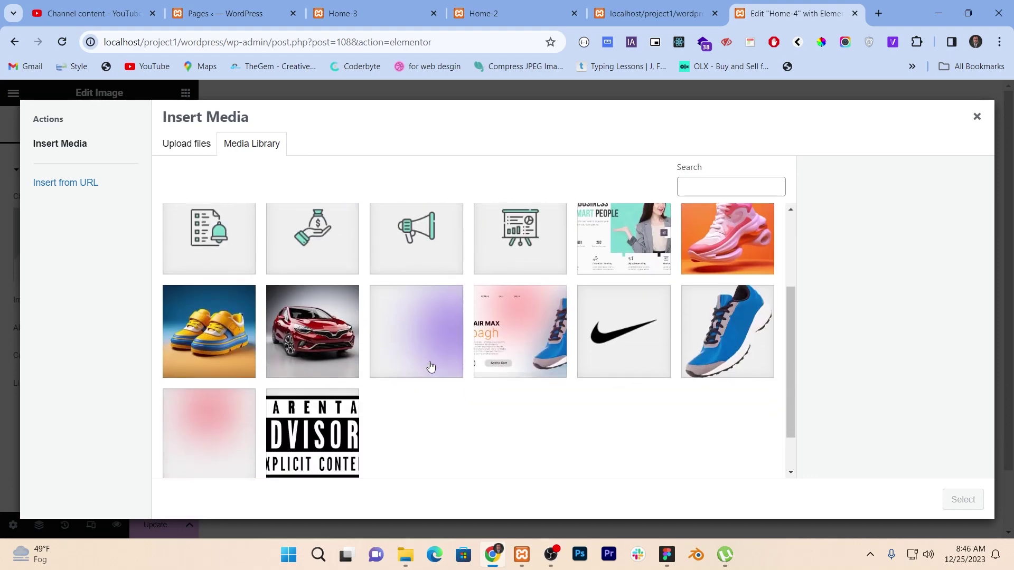
scroll(428, 366, "up", 3)
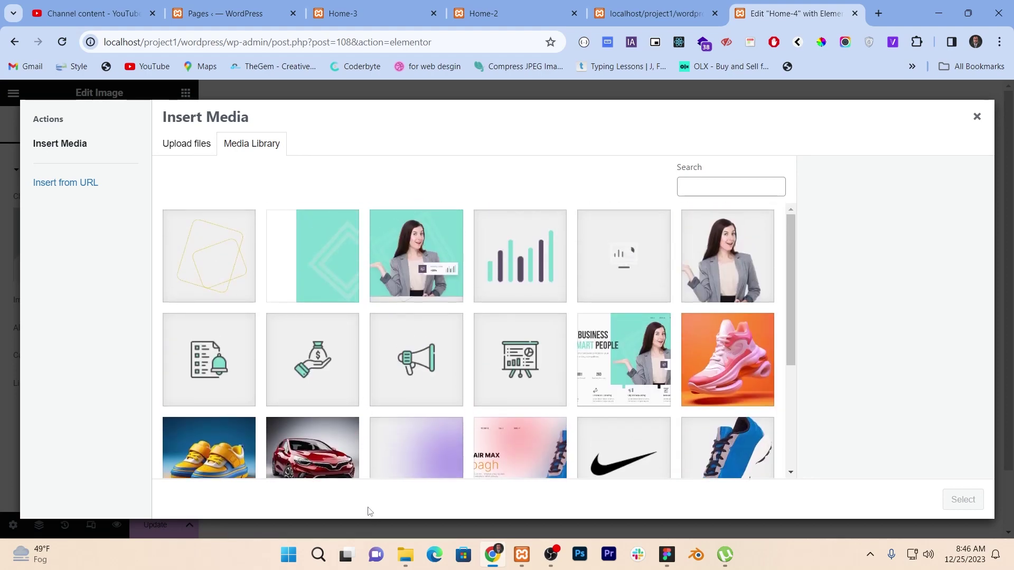
left_click(405, 556)
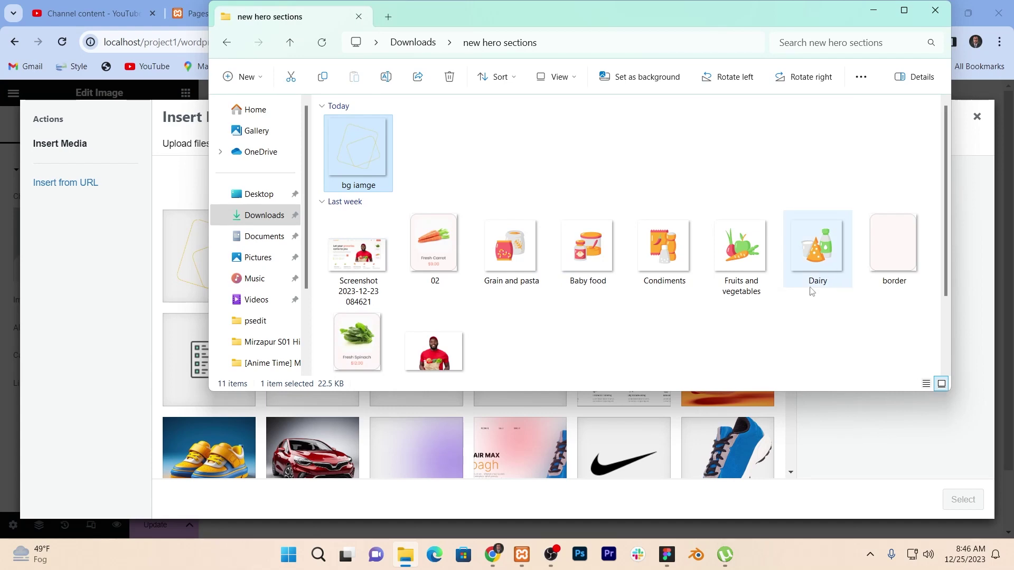
left_click_drag(911, 351, 325, 211)
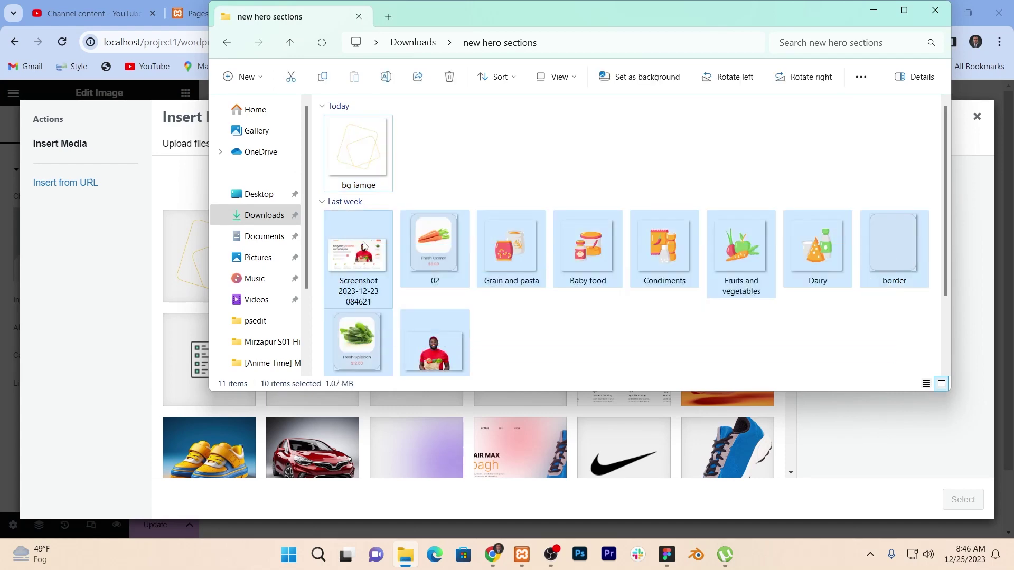
left_click_drag(435, 243, 427, 321)
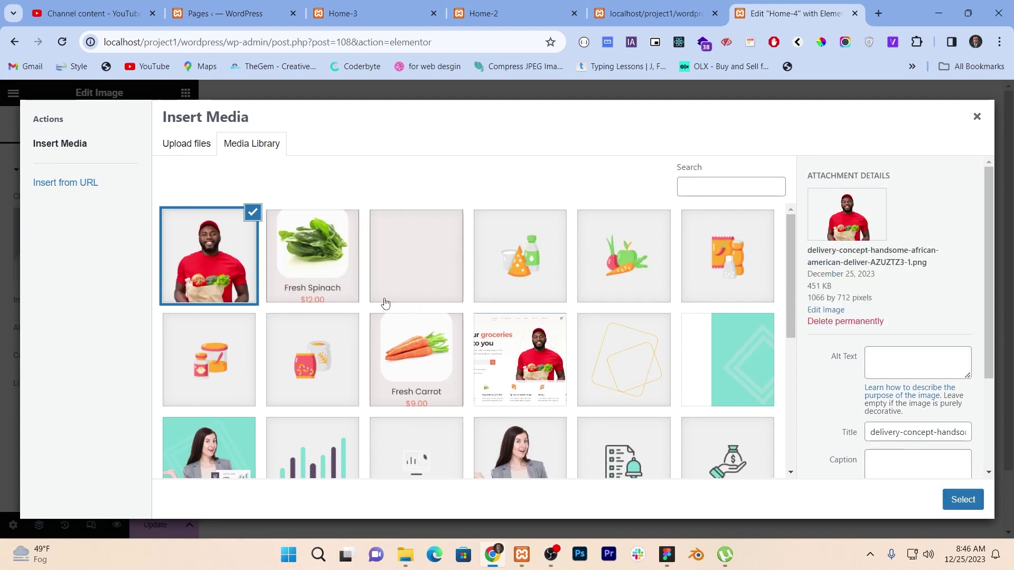
Insert delivery-concept-handsome-african-american-deliver-AZUZTZ3-1.png into the Image widget and set its resolution to Full.
left_click(240, 280)
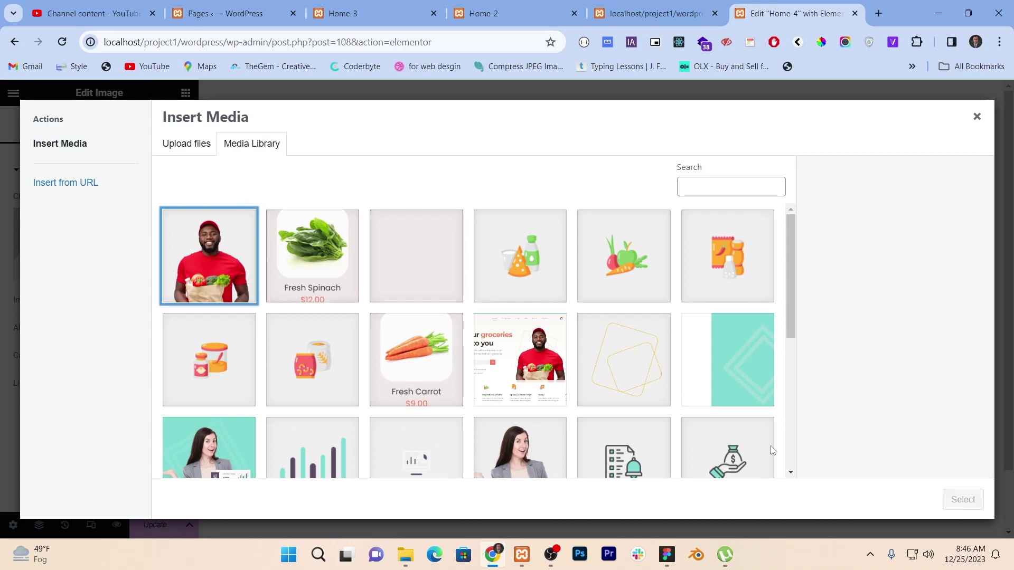
left_click(201, 262)
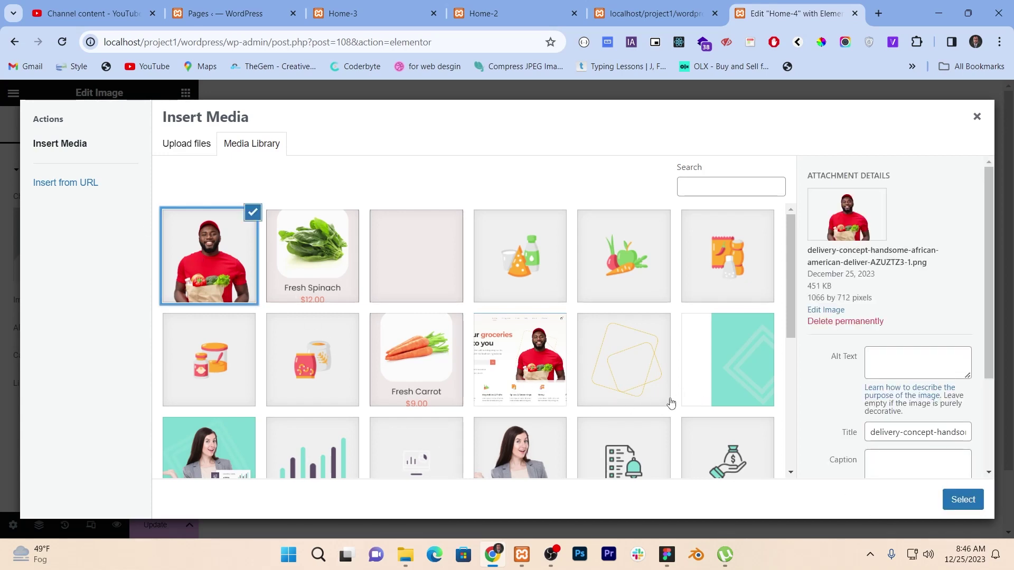
left_click(964, 500)
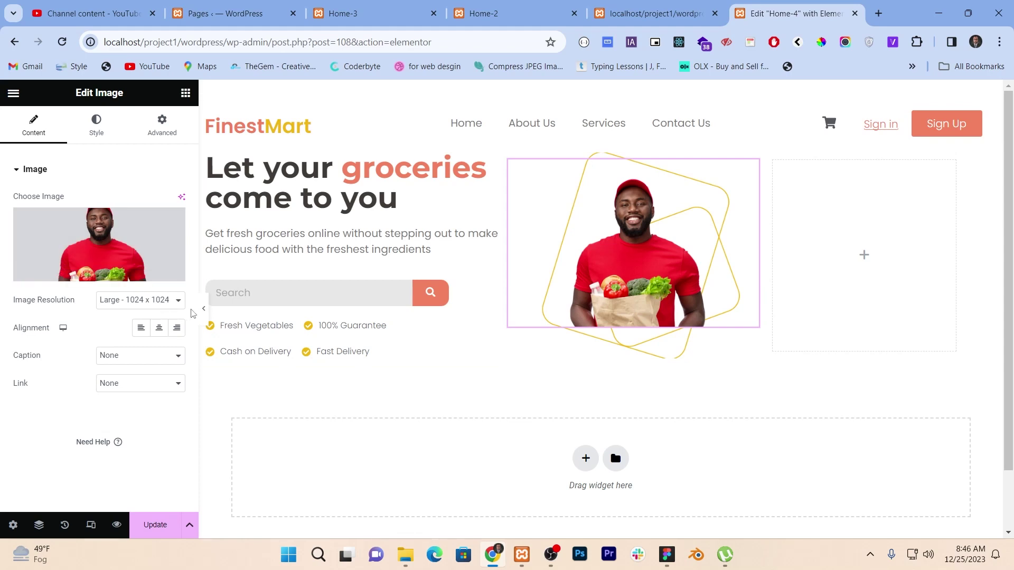
left_click(141, 301)
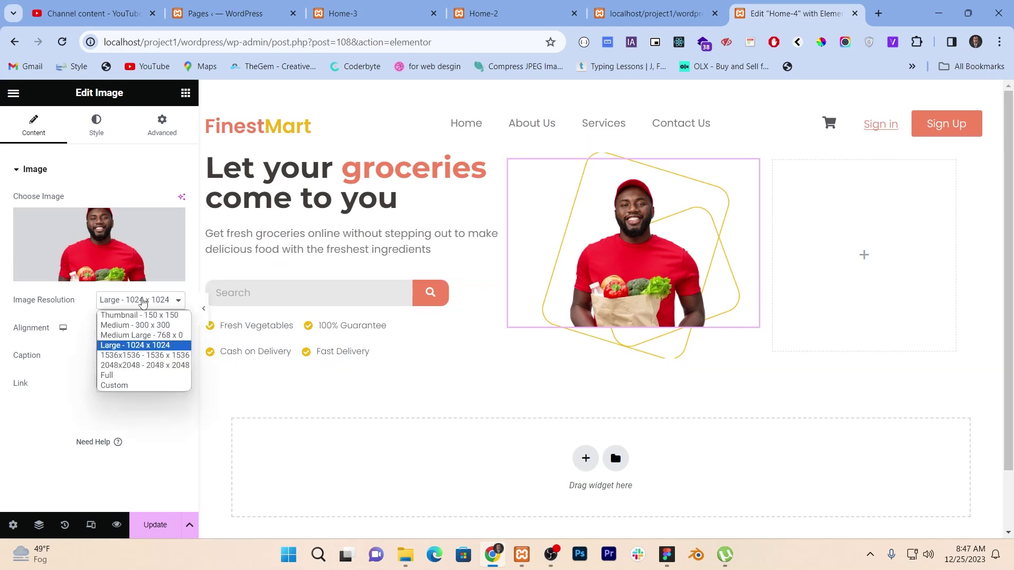
left_click(125, 375)
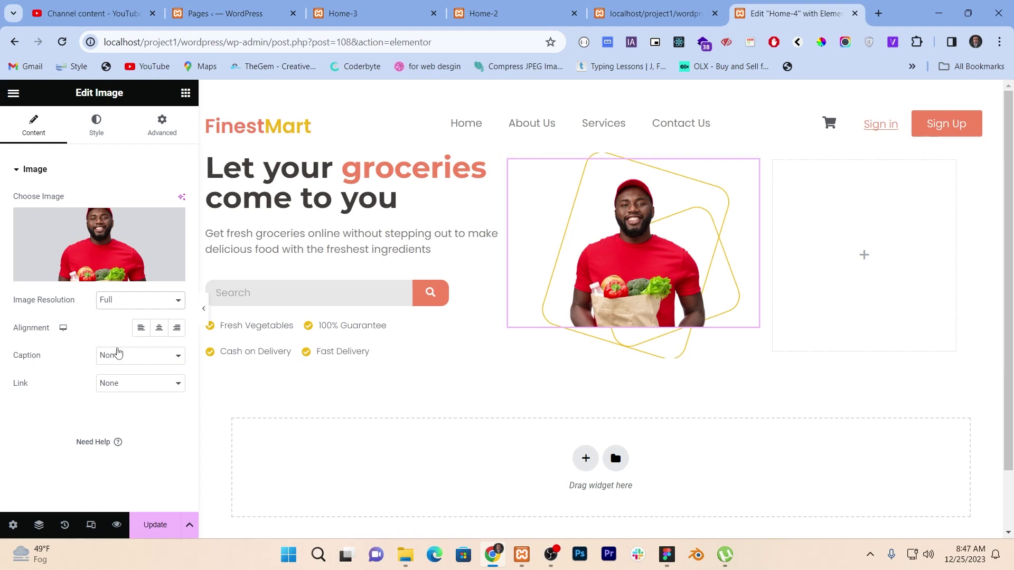
Set the delivery man image's width to 100% and its height to 322 px.
left_click(91, 130)
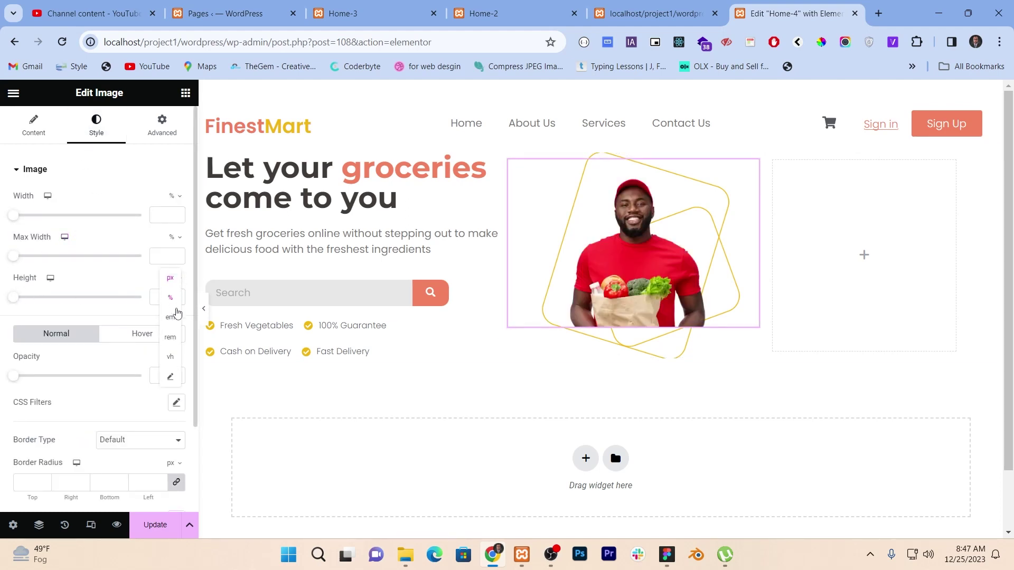
left_click(173, 305)
left_click_drag(13, 297, 142, 309)
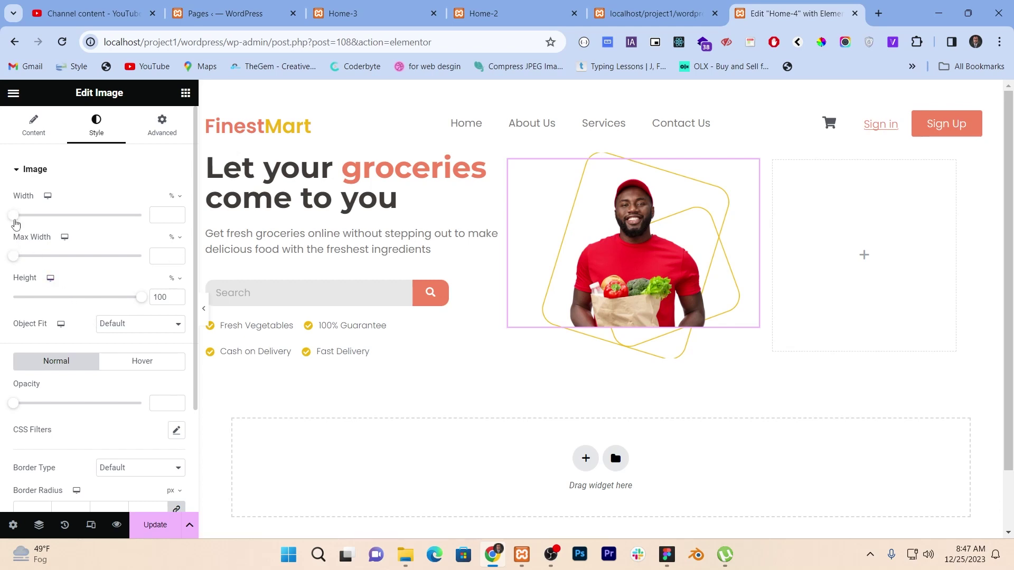
left_click_drag(15, 222, 171, 213)
left_click(172, 277)
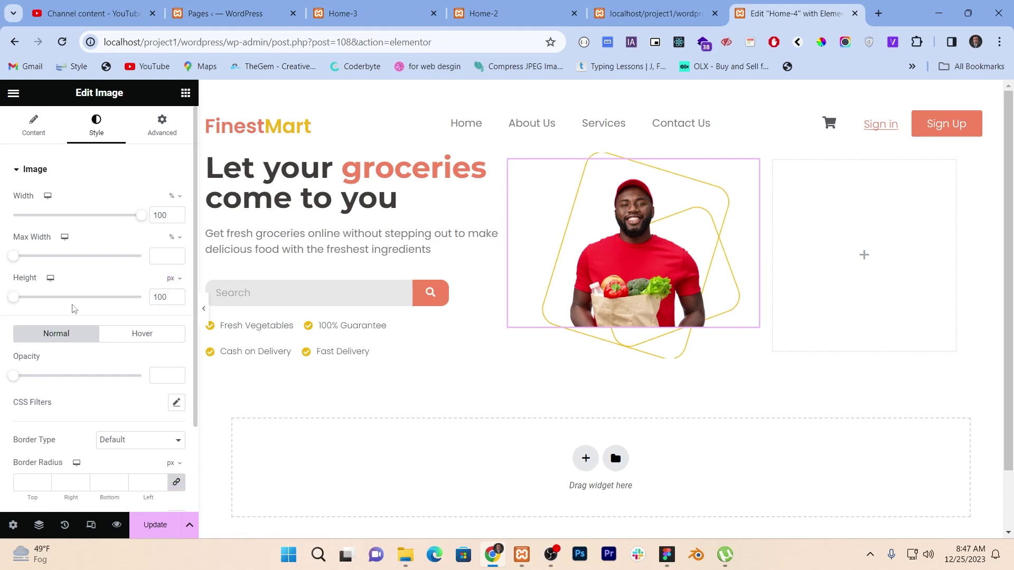
left_click_drag(10, 298, 97, 320)
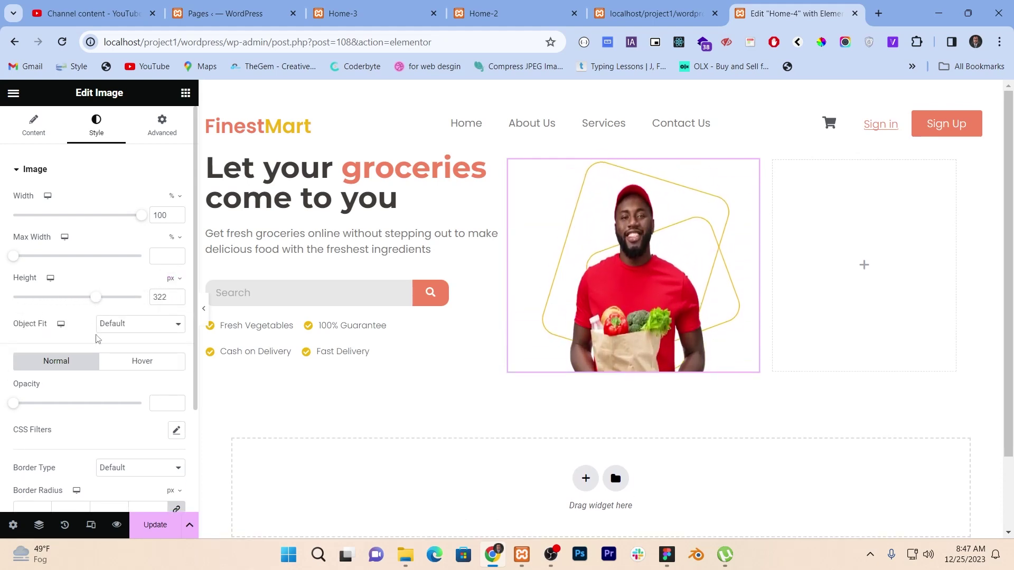
Set the image's object fit to Cover and preview the page without the editing panel.
left_click(120, 328)
left_click(120, 350)
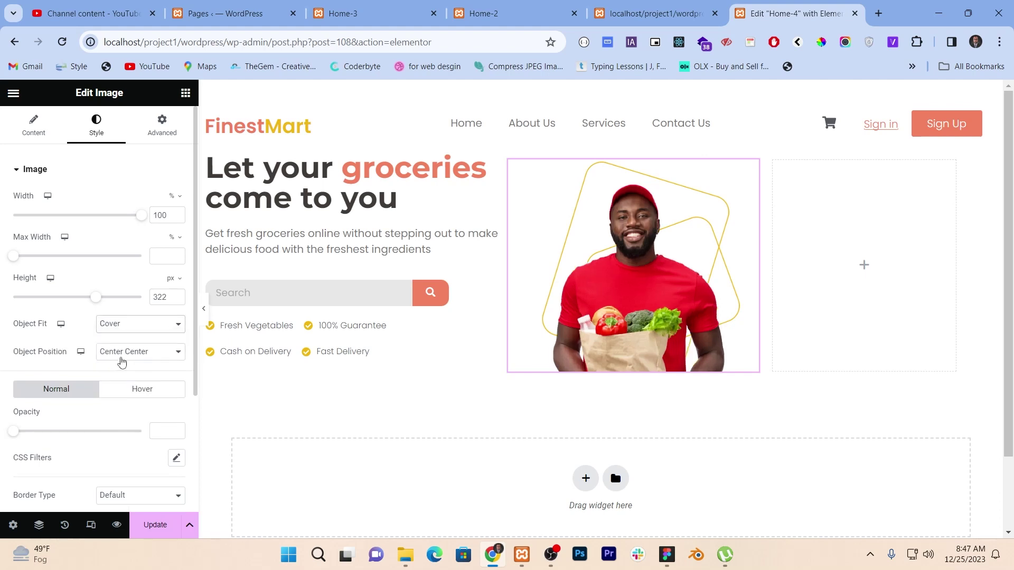
left_click(204, 311)
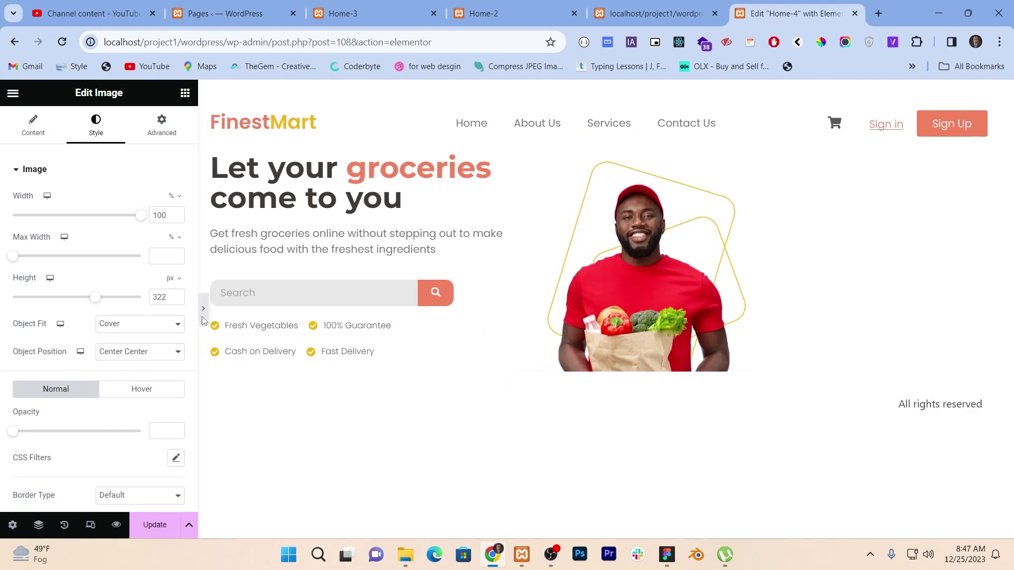
left_click(2, 309)
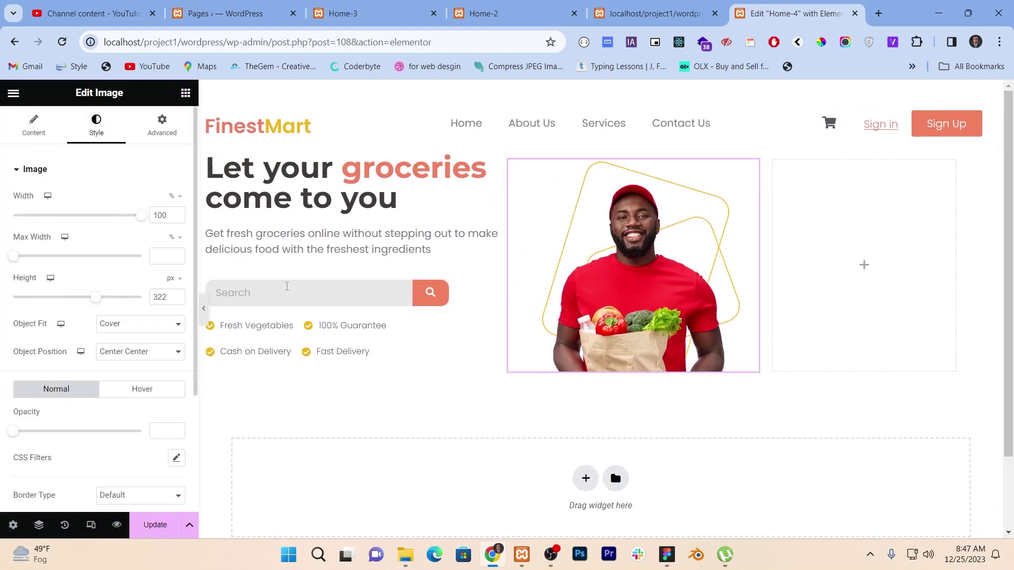
Try the Top Center object position on the image and return it to Center Center.
left_click(124, 353)
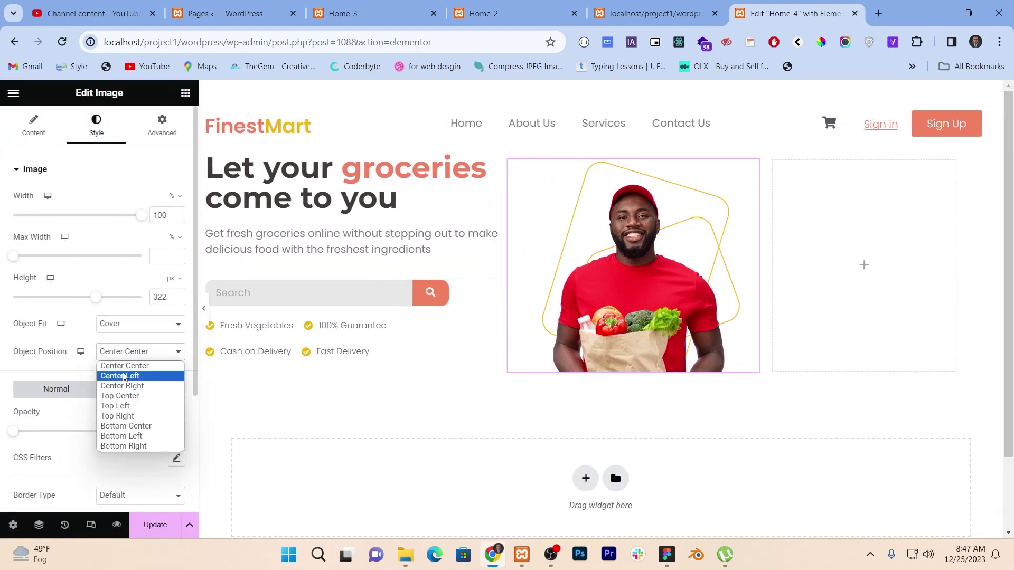
left_click(130, 397)
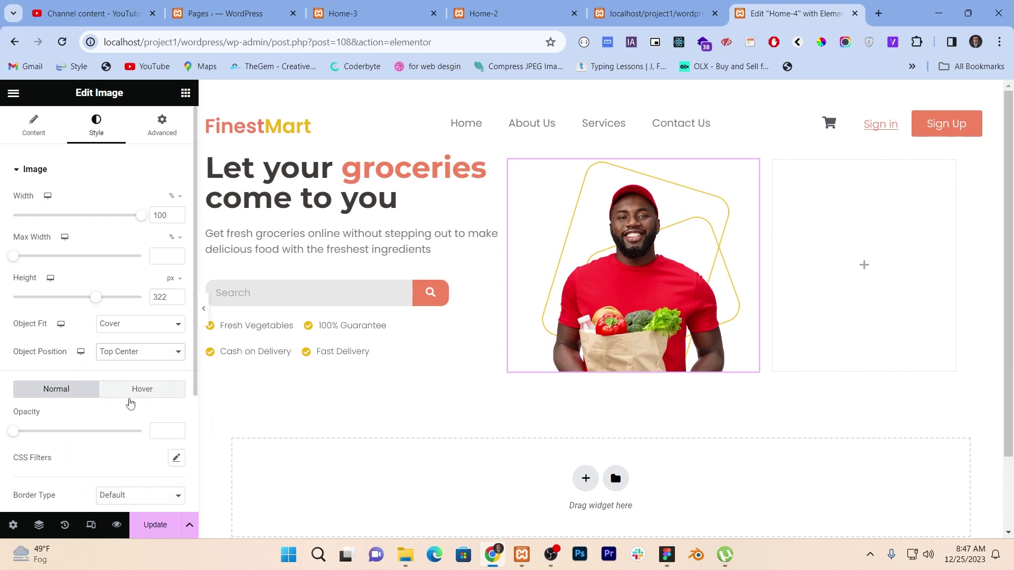
left_click(132, 353)
left_click(101, 369)
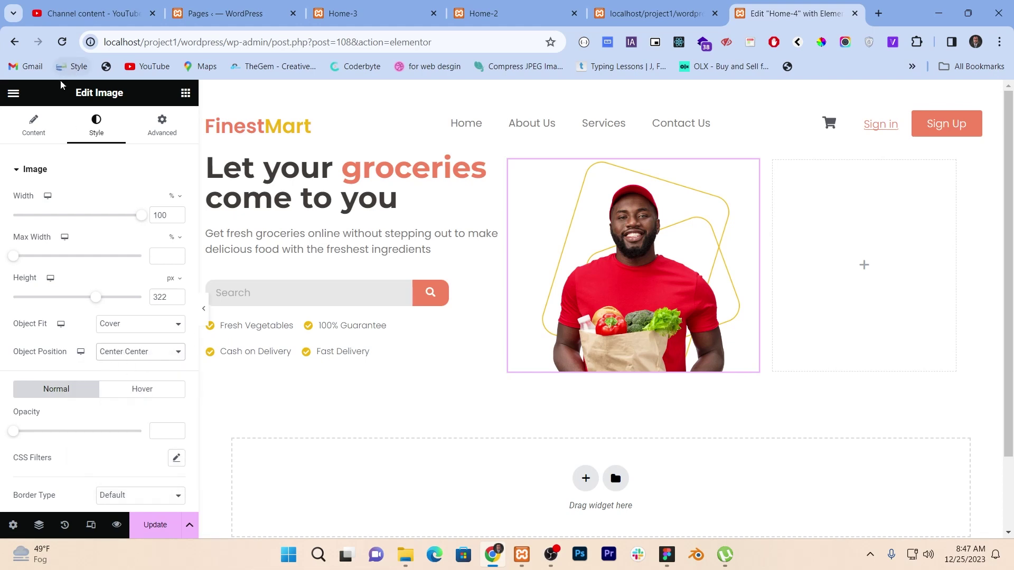
Increase the delivery man image's height to 343 px and preview the page without the editing panel.
left_click(34, 125)
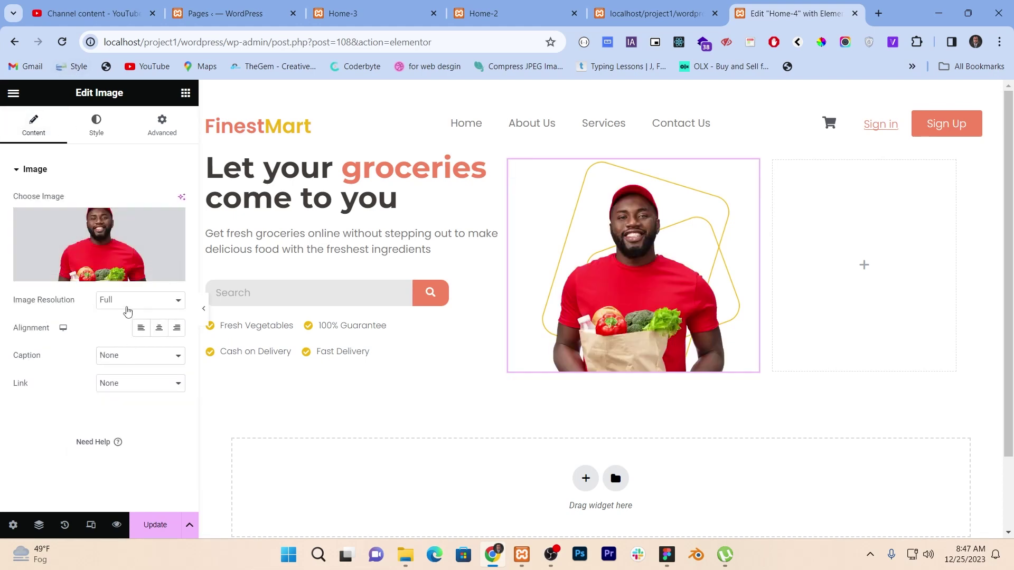
left_click(96, 126)
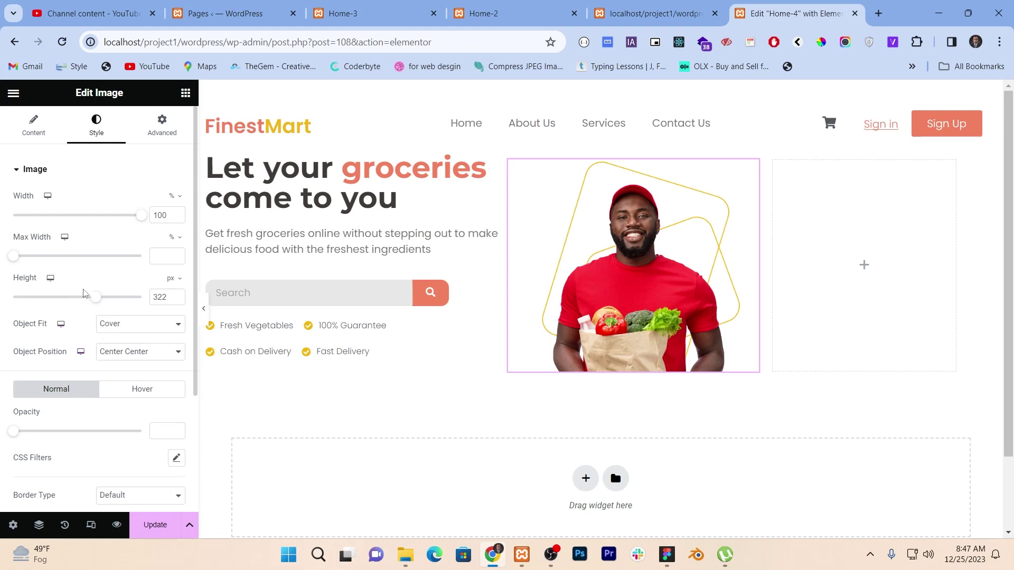
left_click_drag(97, 301, 103, 302)
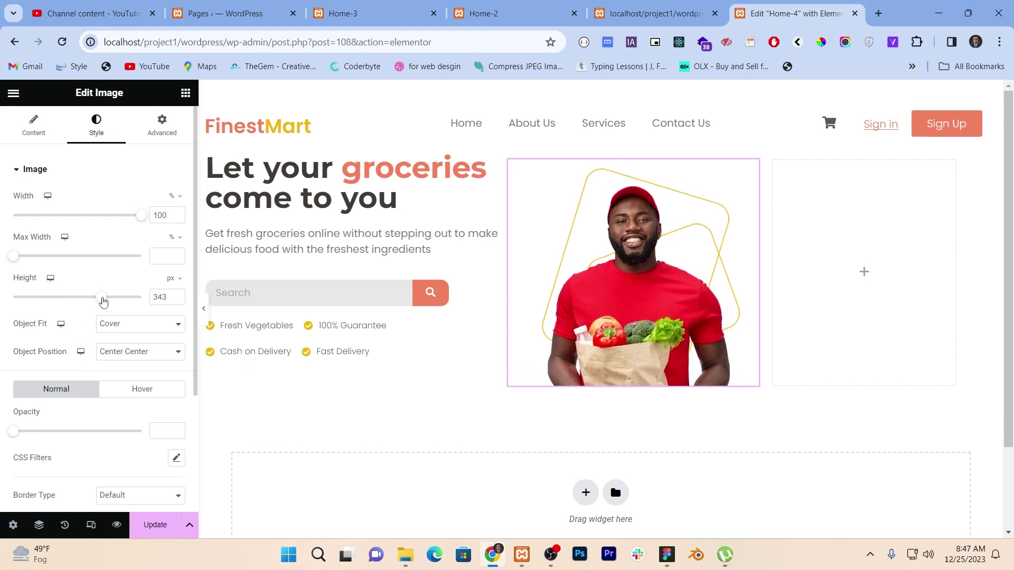
left_click(204, 309)
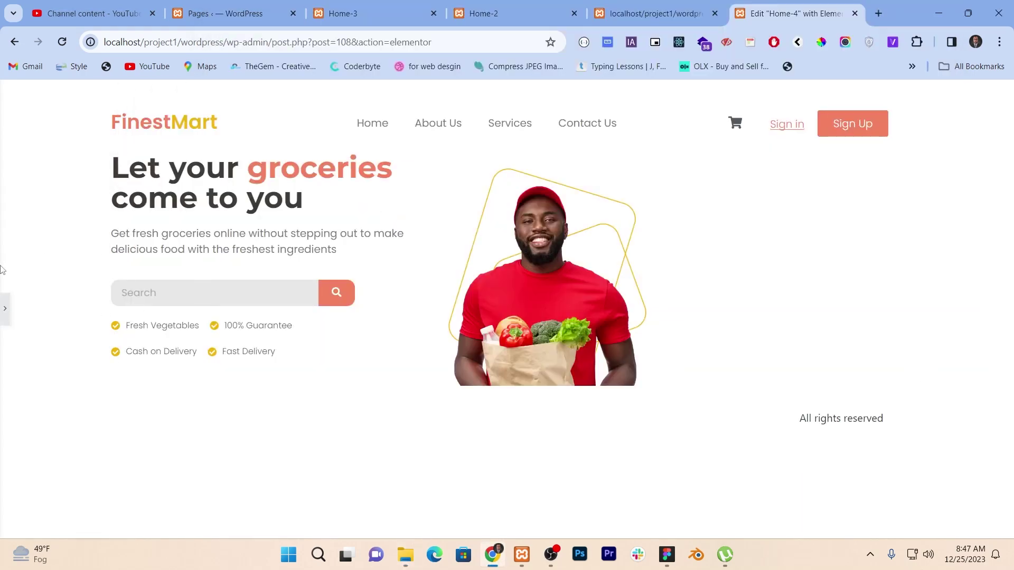
left_click(4, 309)
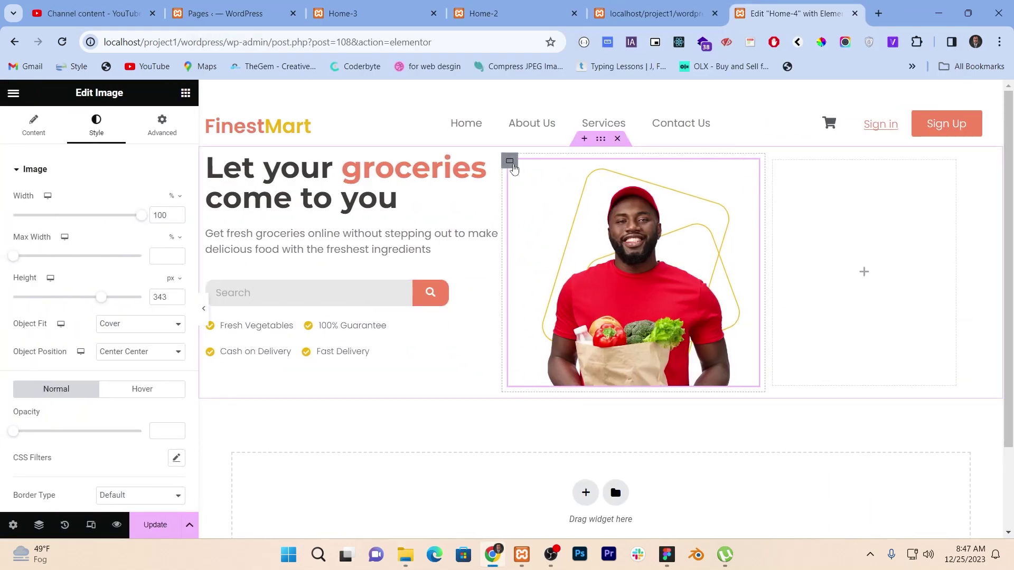
Compare the middle container with the Figma grocery store design and set the container's position to Absolute.
left_click(510, 161)
key("alt+Tab")
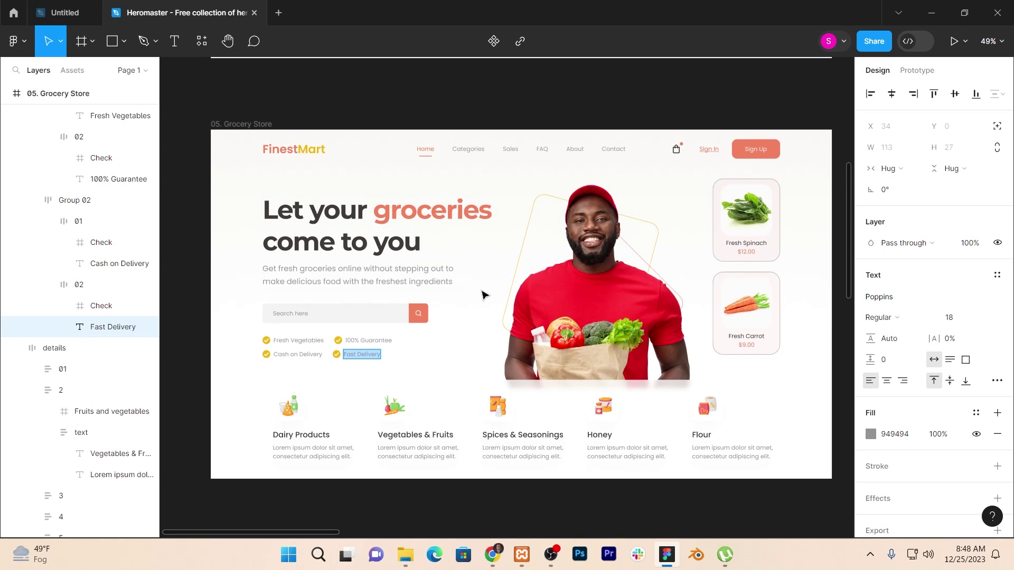
key("alt+Tab")
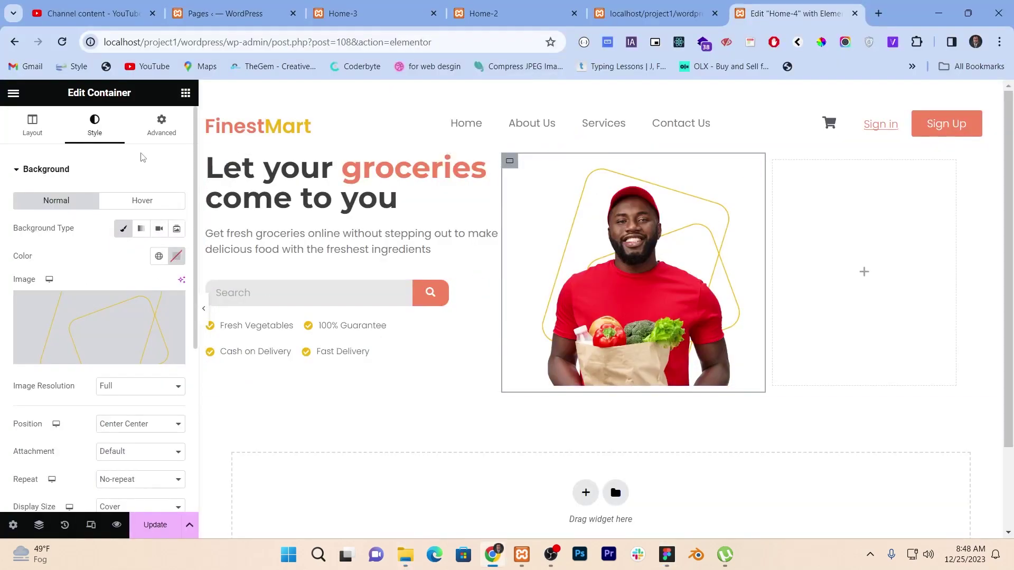
left_click(158, 140)
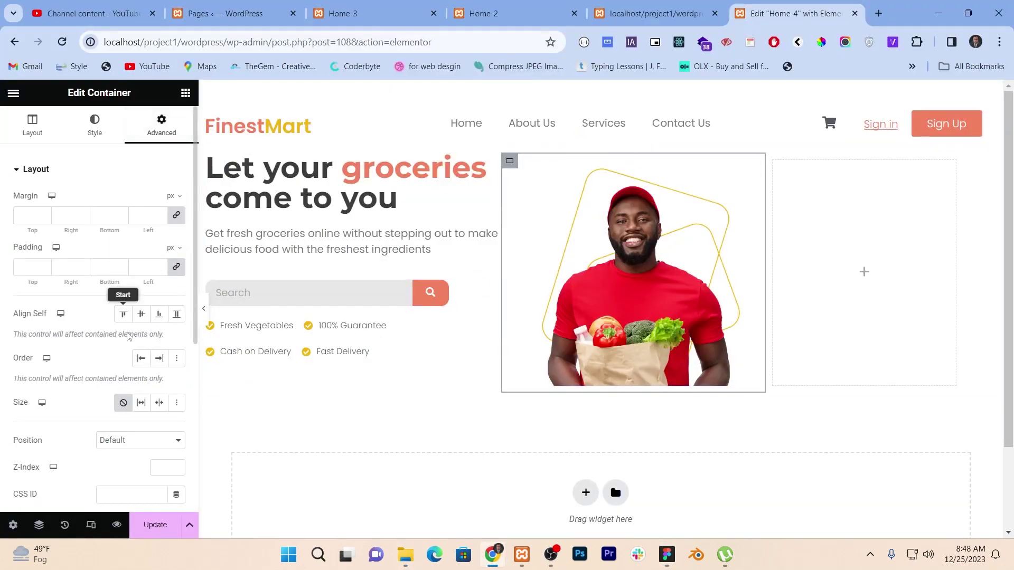
scroll(142, 353, "down", 3)
left_click(127, 317)
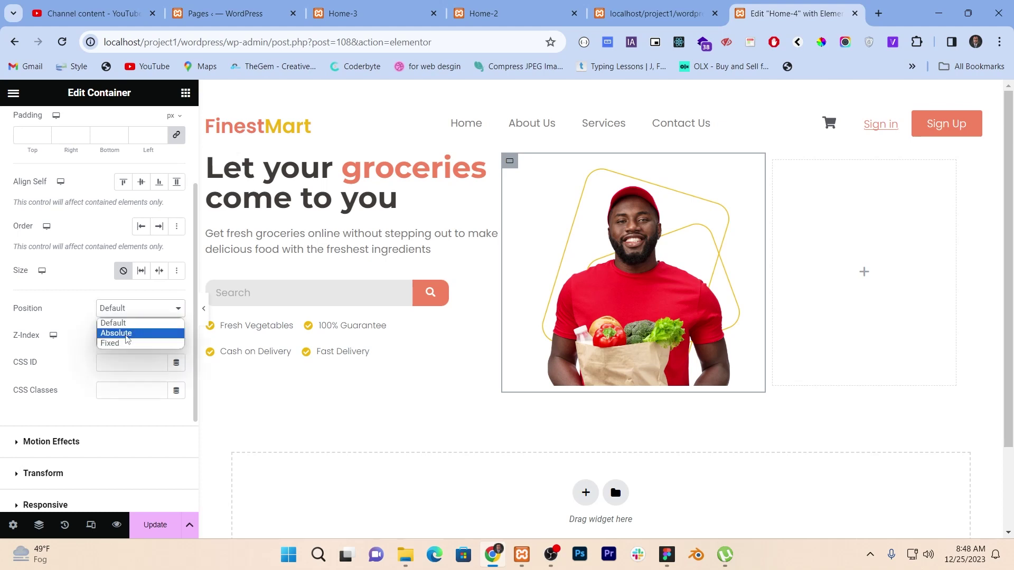
left_click(127, 332)
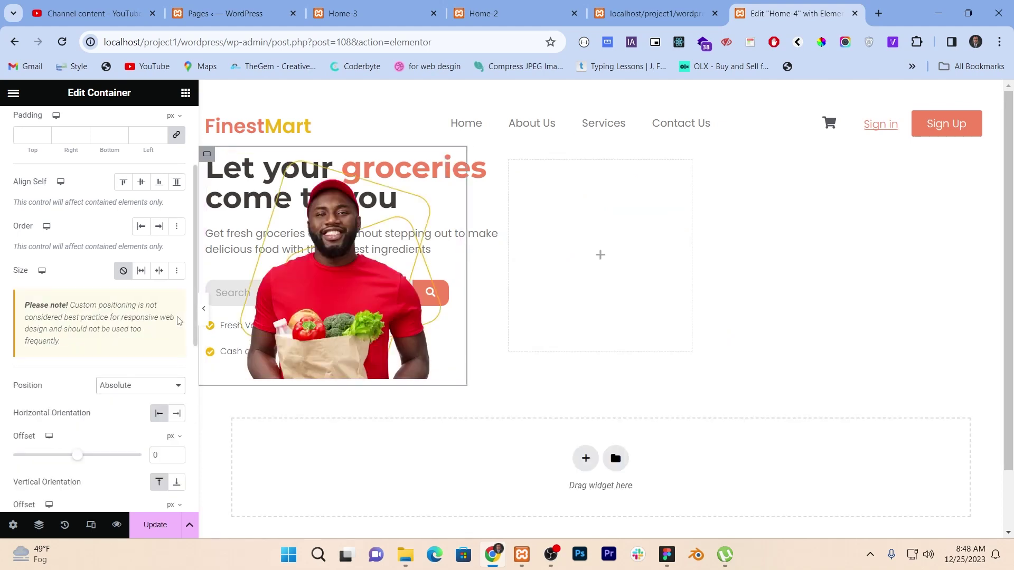
Open the Navigator for the delivery man image and return the middle container's position to Default.
scroll(75, 205, "up", 3)
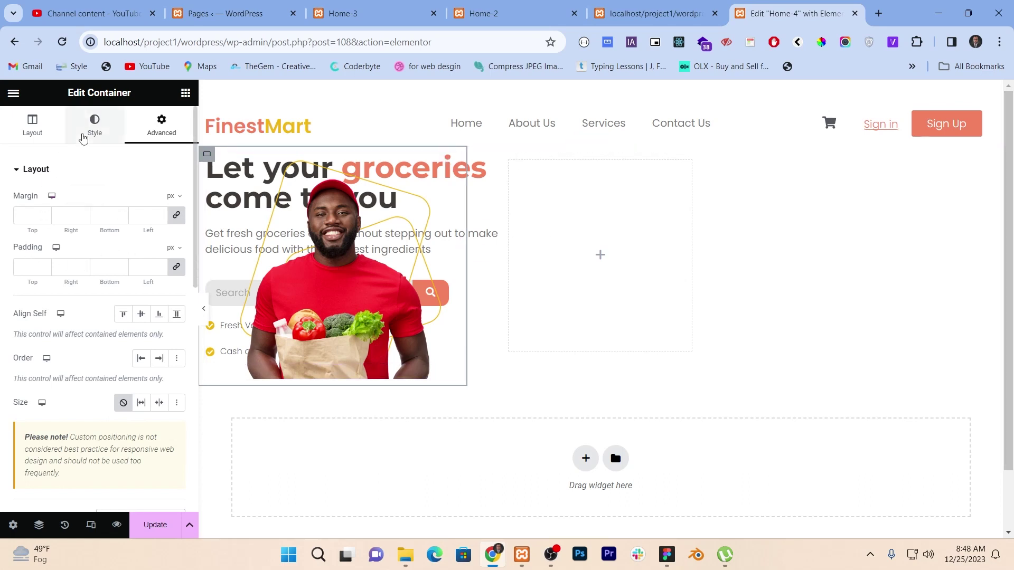
left_click(83, 137)
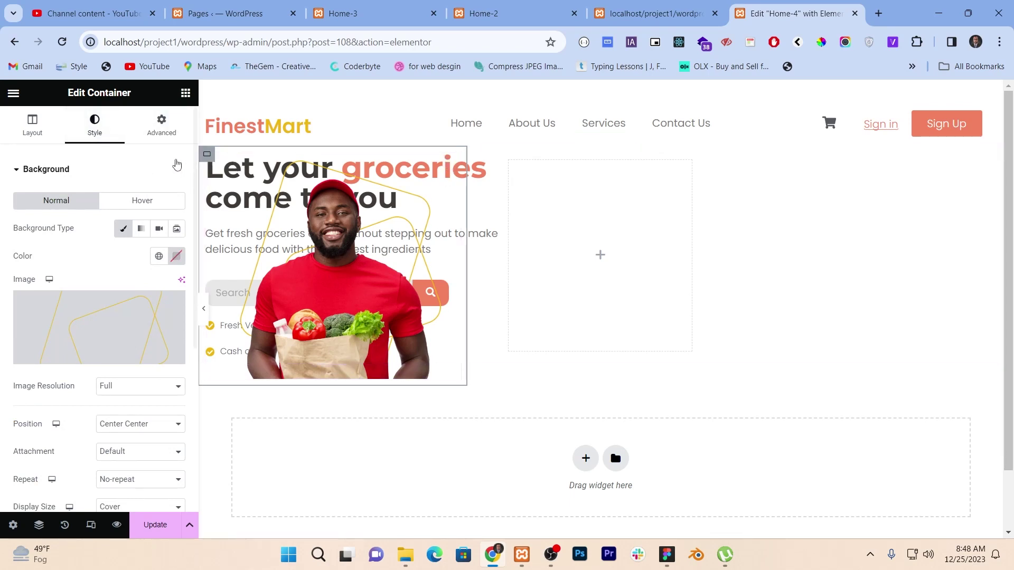
left_click(160, 129)
left_click(355, 326)
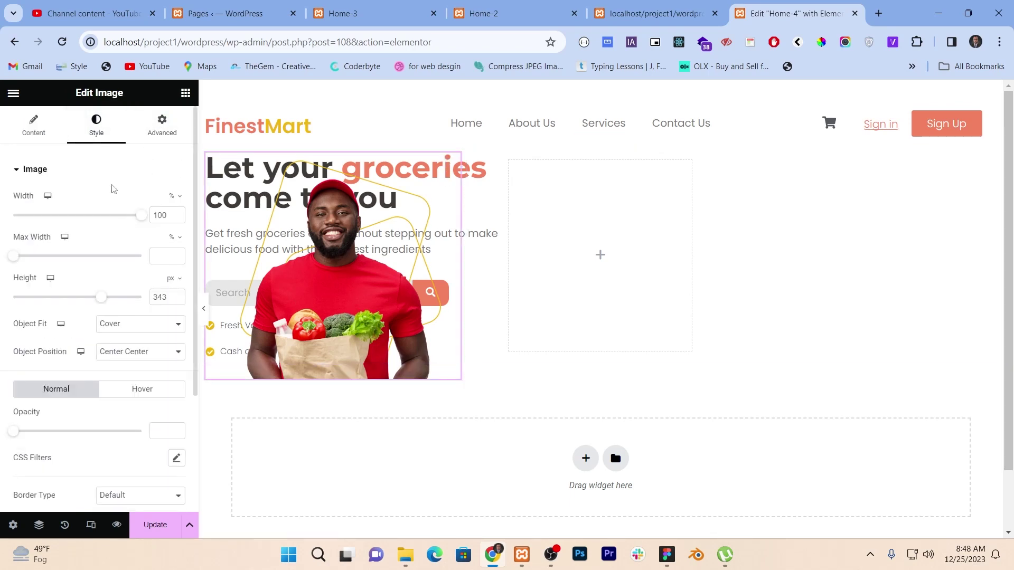
left_click(157, 135)
scroll(44, 385, "down", 3)
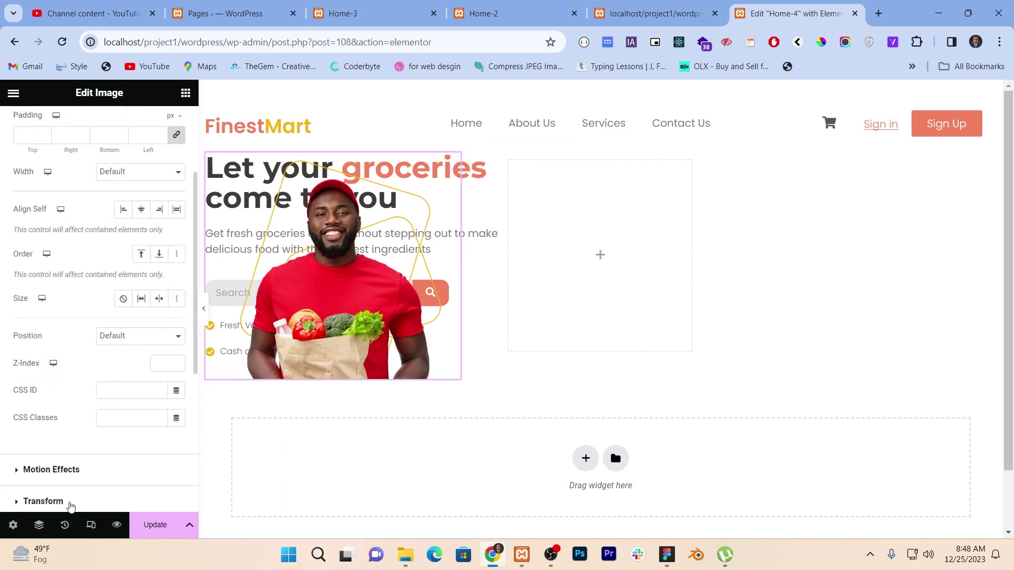
left_click(39, 524)
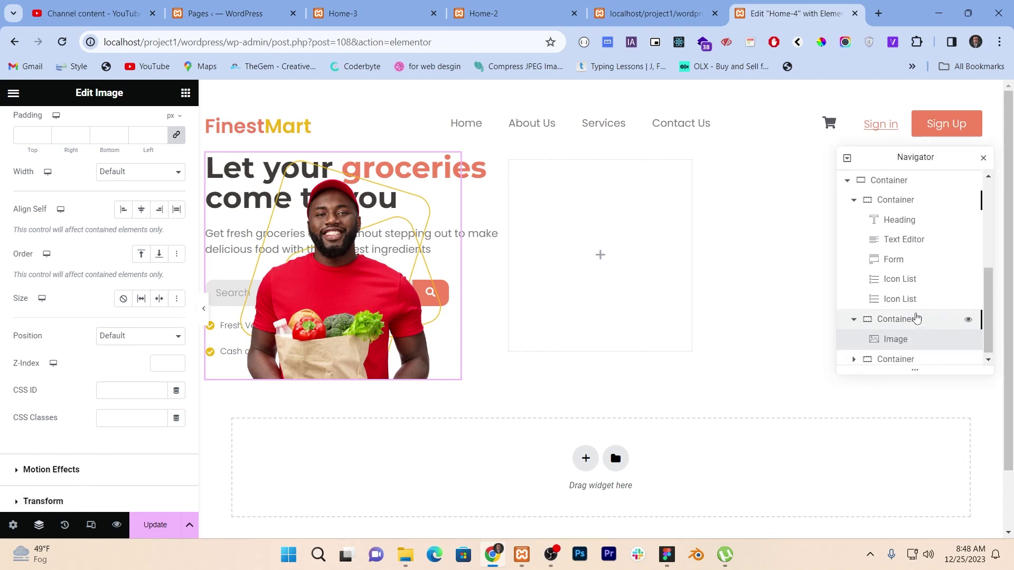
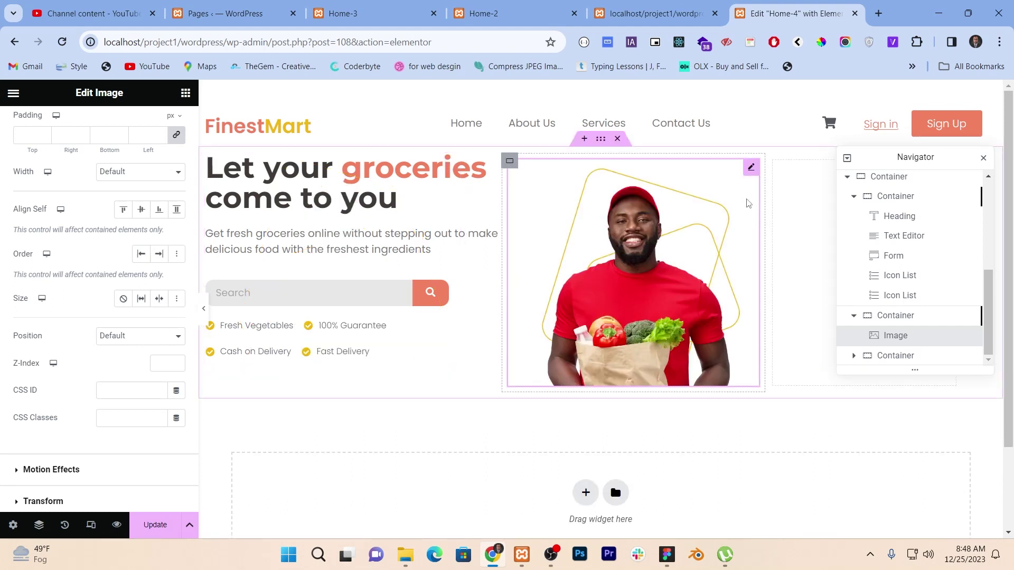
Set the delivery man image's position to Absolute and move it slightly upward over the line-shape background.
left_click(115, 338)
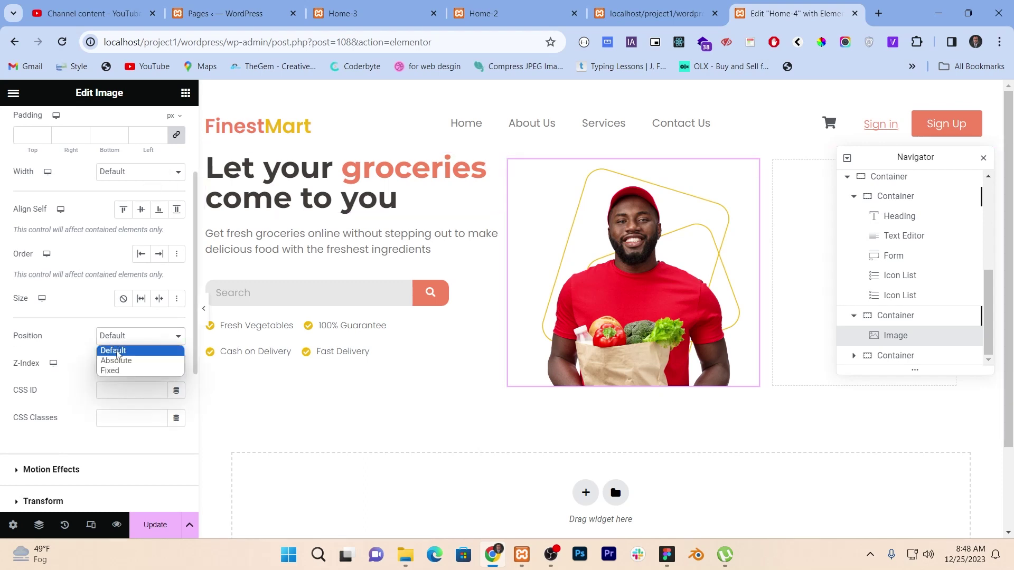
left_click(116, 361)
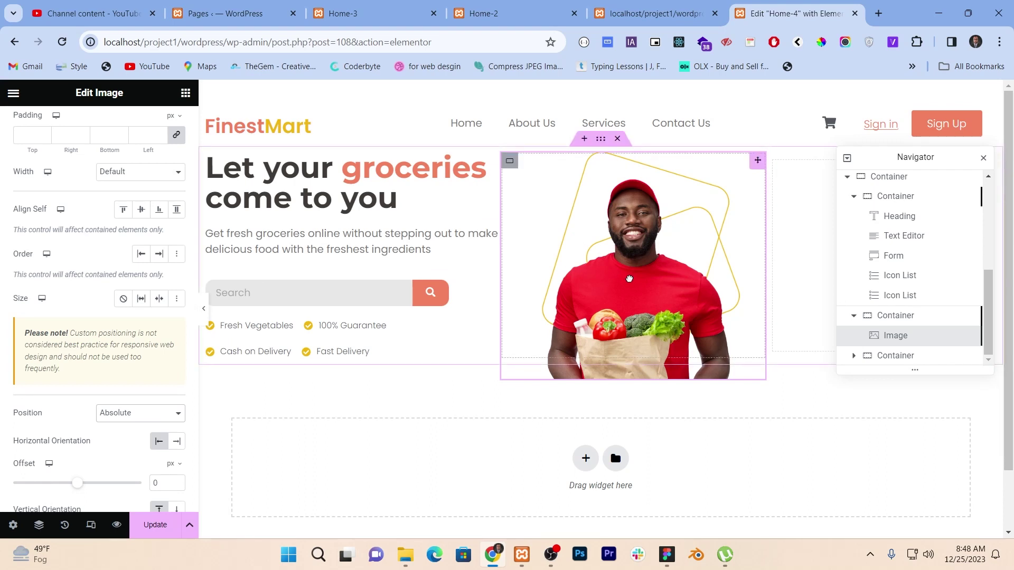
left_click_drag(630, 279, 631, 259)
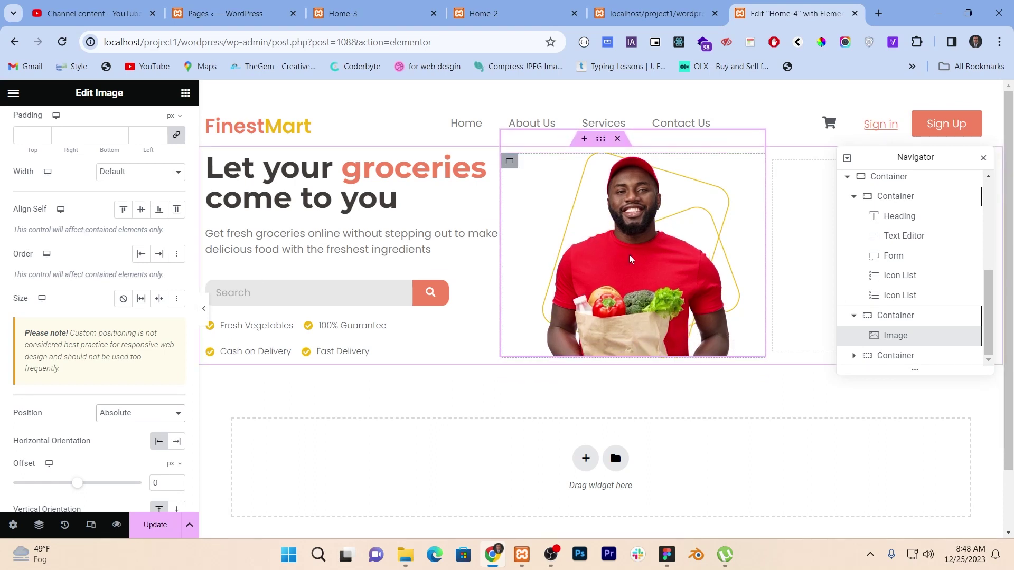
Increase the delivery man image's height to 369 px and preview the page without the editing panel.
scroll(47, 253, "up", 3)
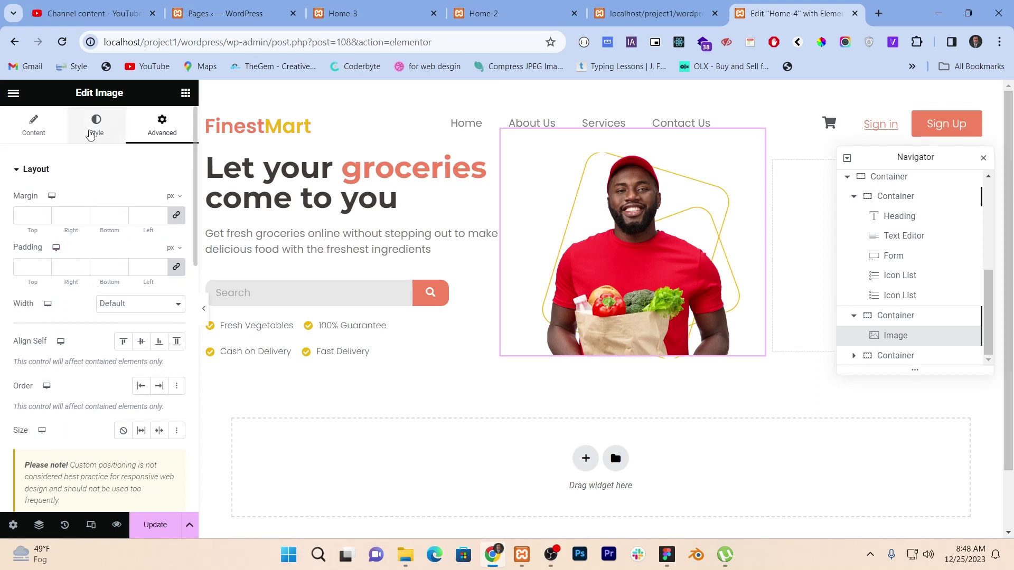
left_click(93, 134)
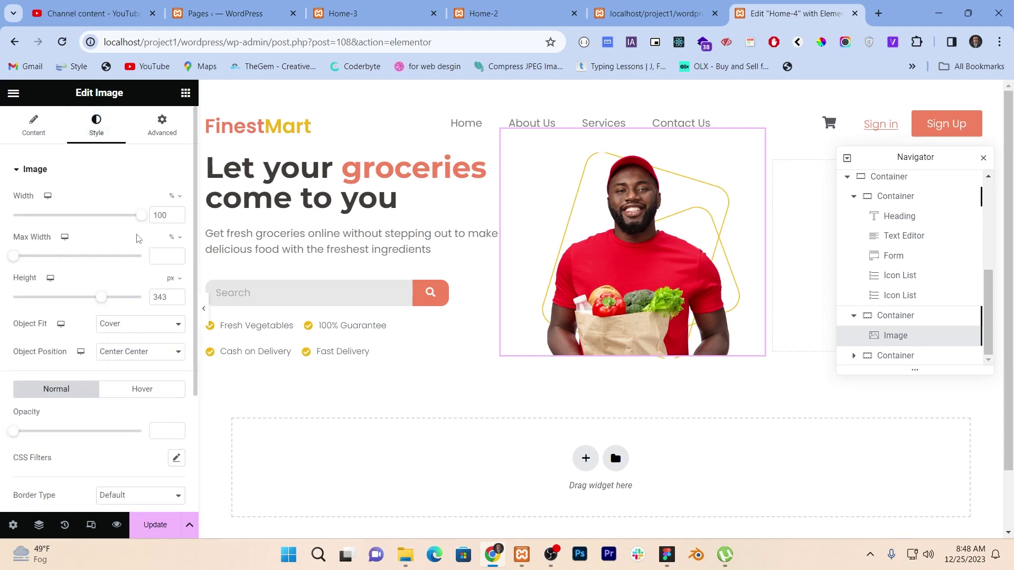
left_click_drag(103, 302, 109, 302)
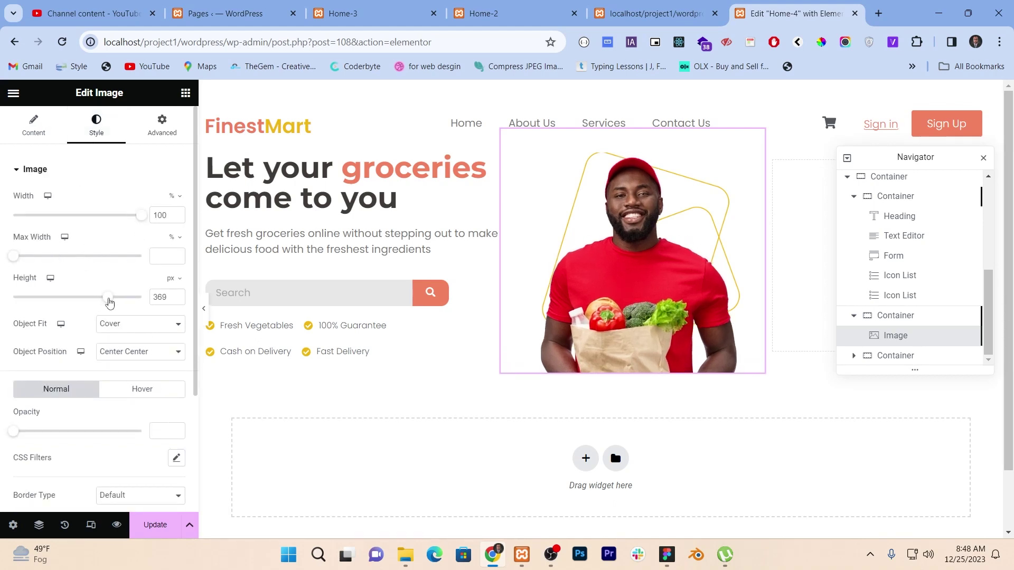
left_click(204, 311)
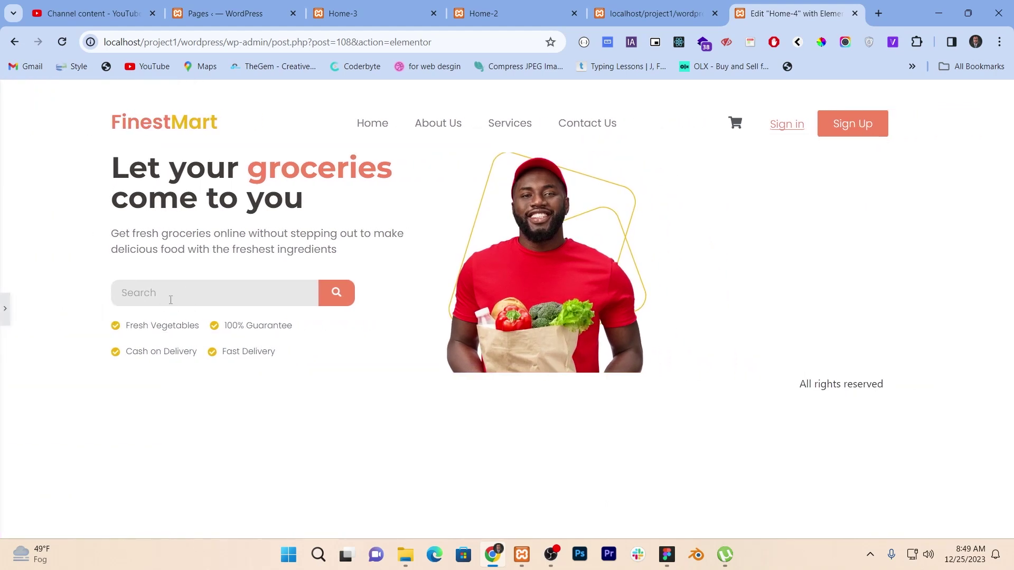
left_click(2, 316)
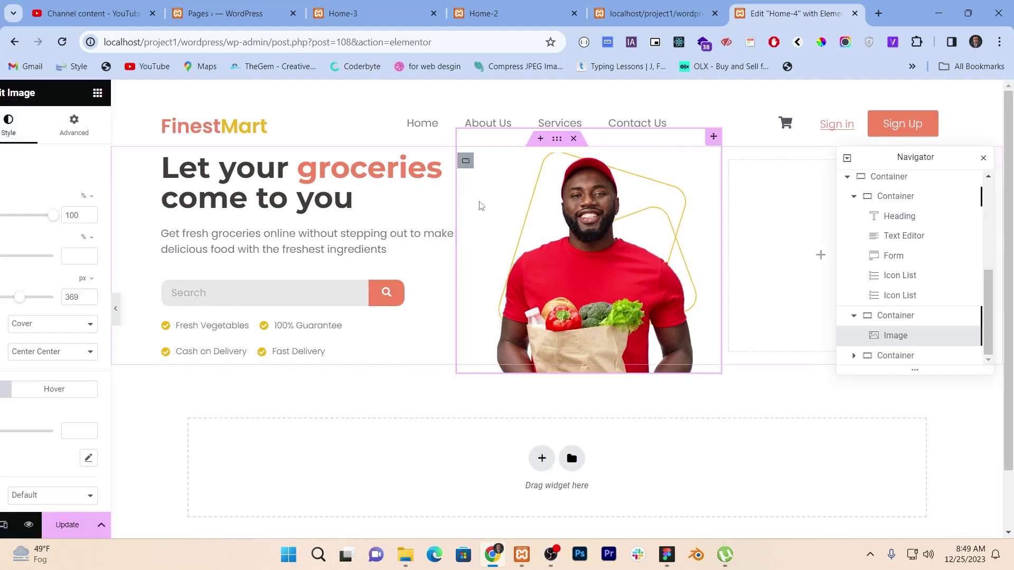
Set the outer hero container's top and bottom padding to 20 px and preview the page without the editing panel.
left_click(601, 143)
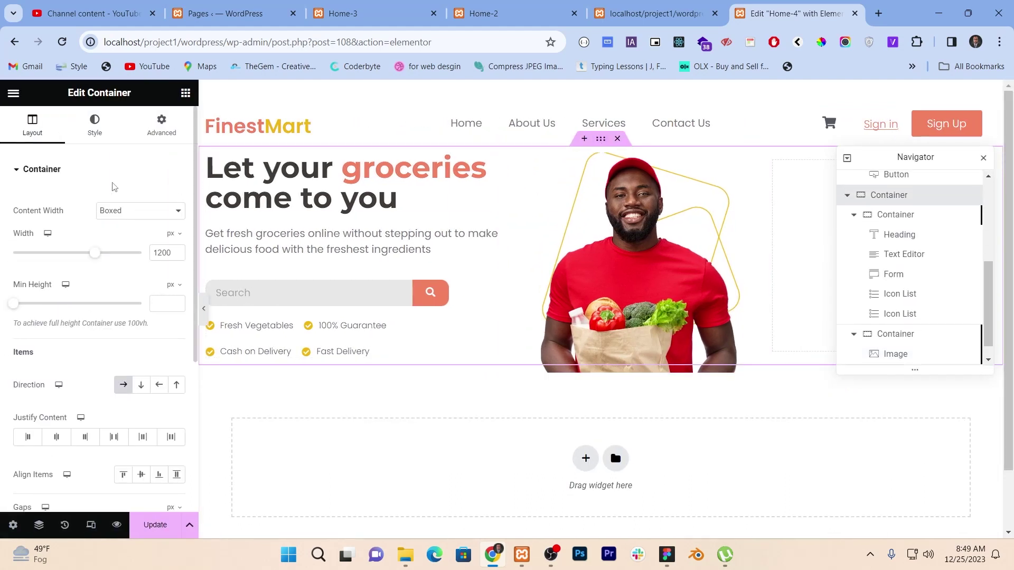
left_click(162, 126)
left_click(175, 274)
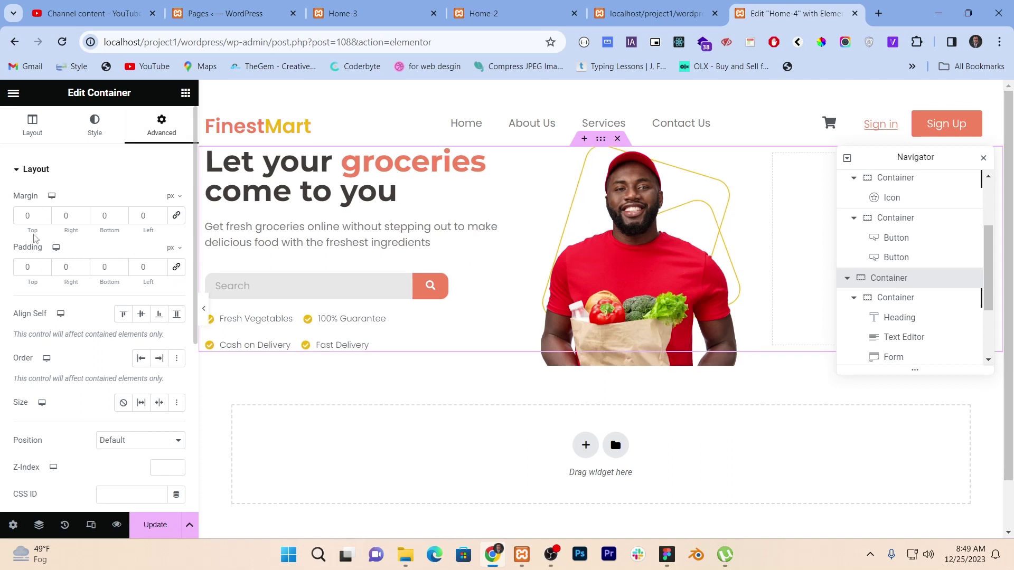
left_click(23, 269)
type("20")
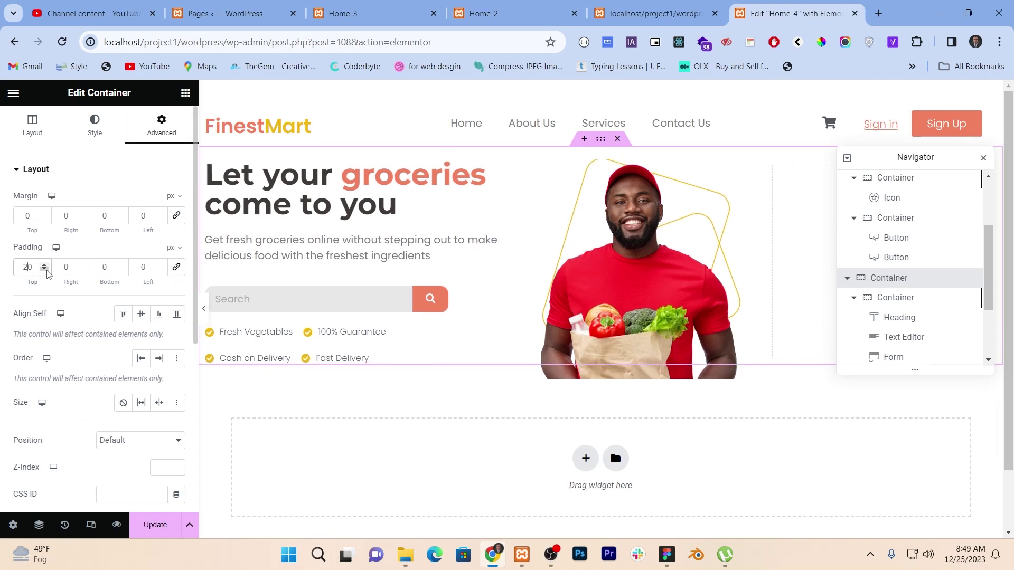
left_click(106, 267)
type("20")
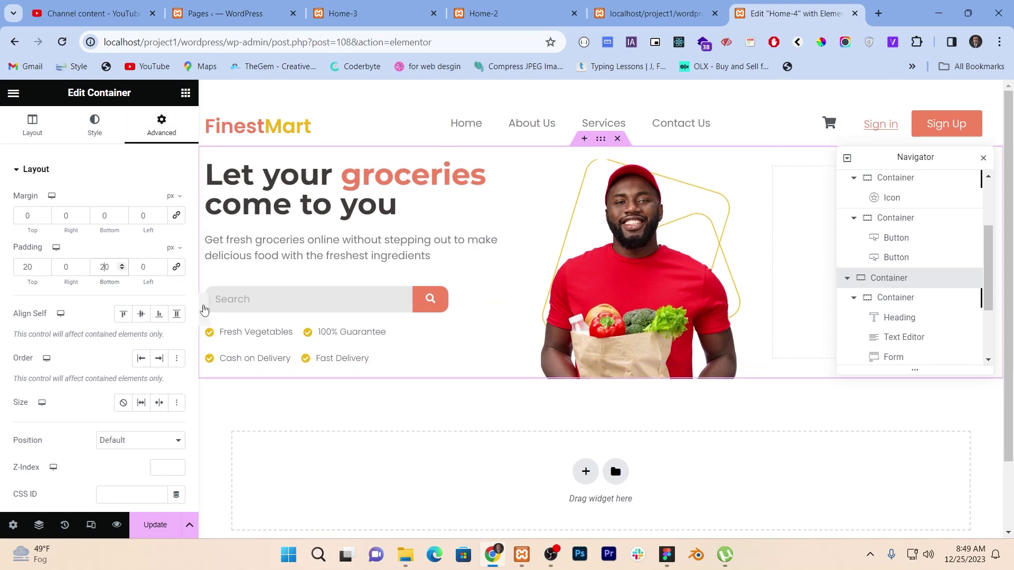
left_click(205, 312)
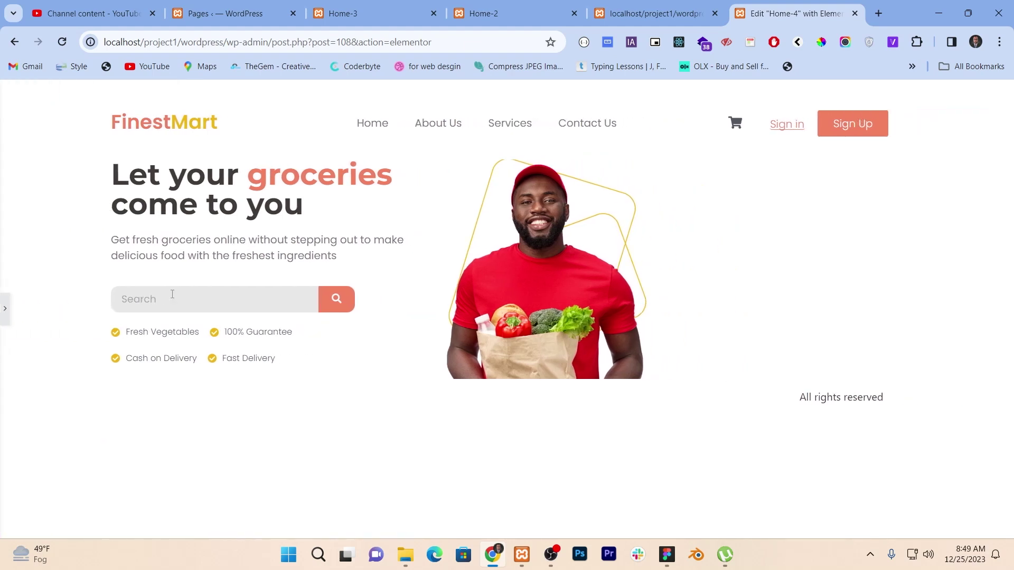
left_click(4, 311)
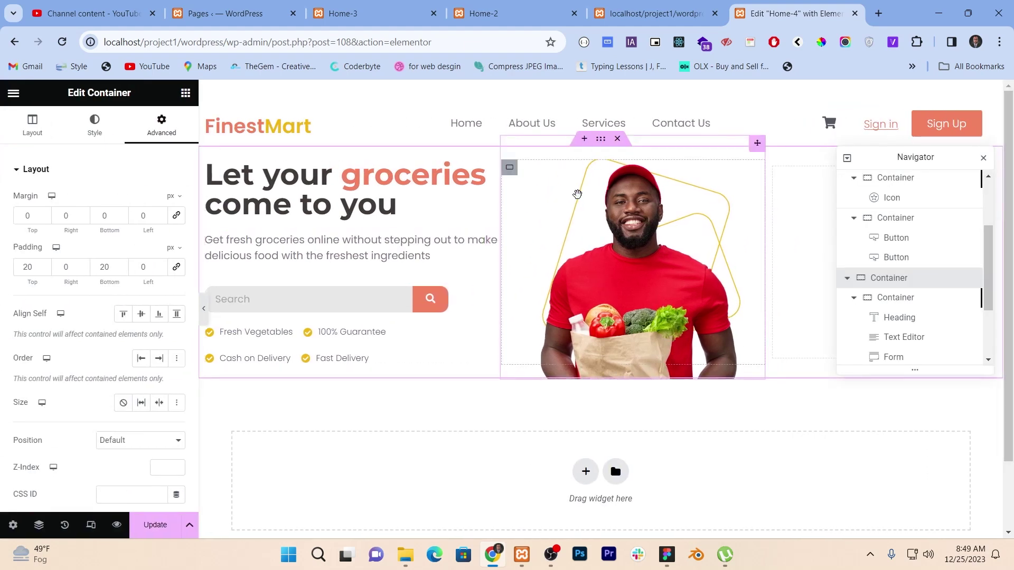
Try 10 px top and bottom padding on the middle container, return both to 0, and preview the page.
left_click(577, 194)
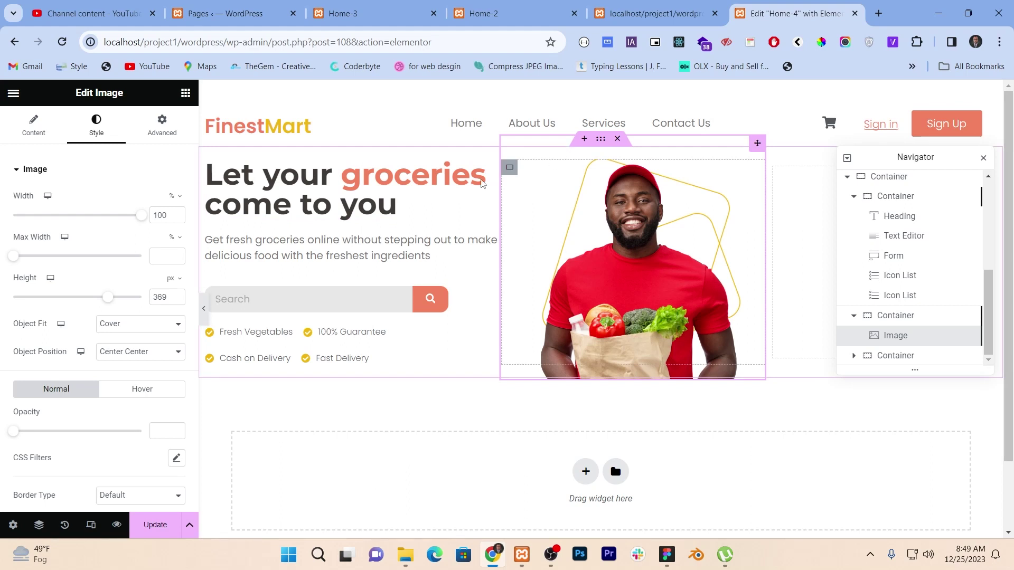
left_click(510, 168)
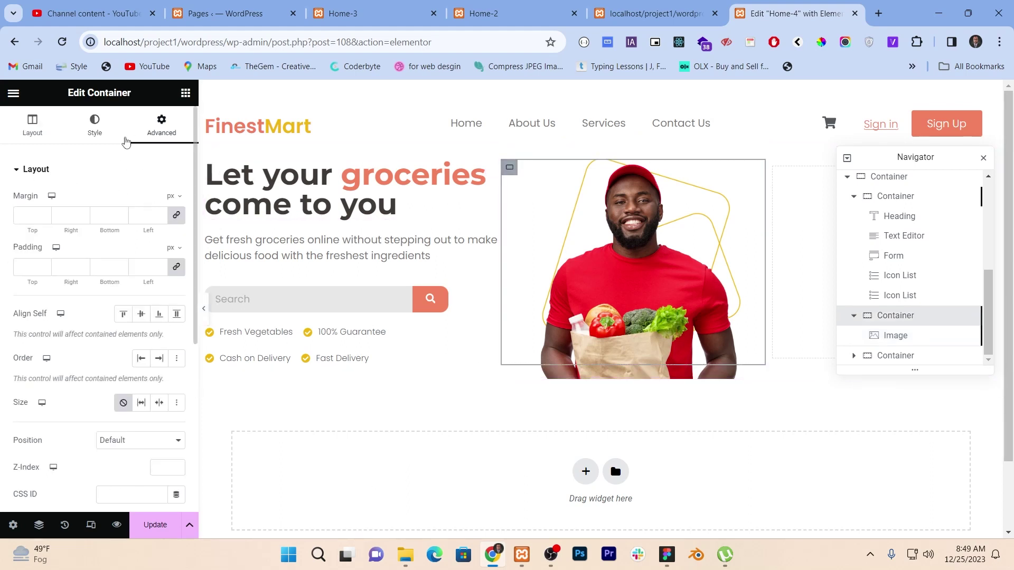
left_click(176, 215)
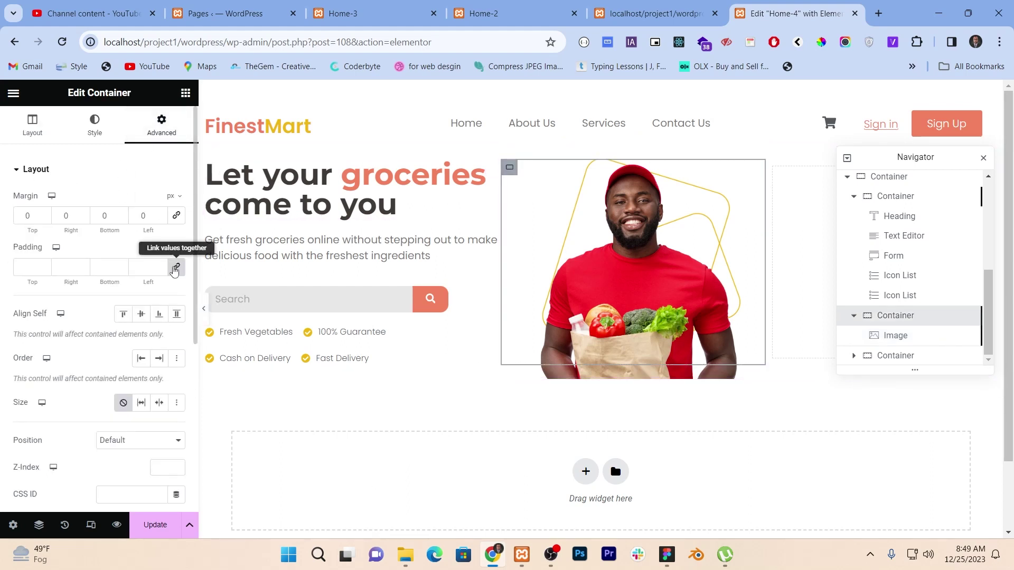
left_click(175, 268)
left_click(24, 266)
type("10")
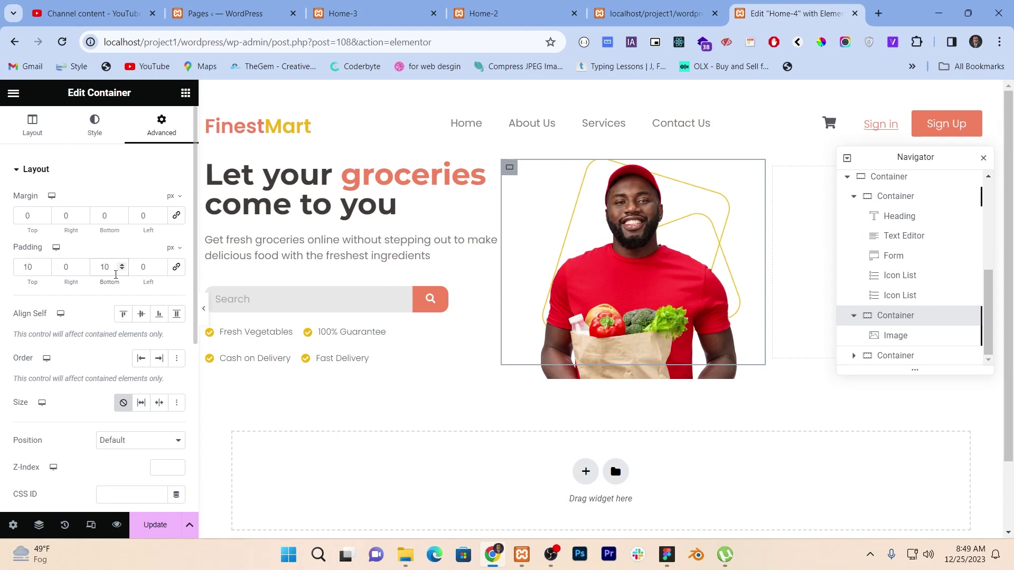
key("shift+Tab")
key("shift+Tab")
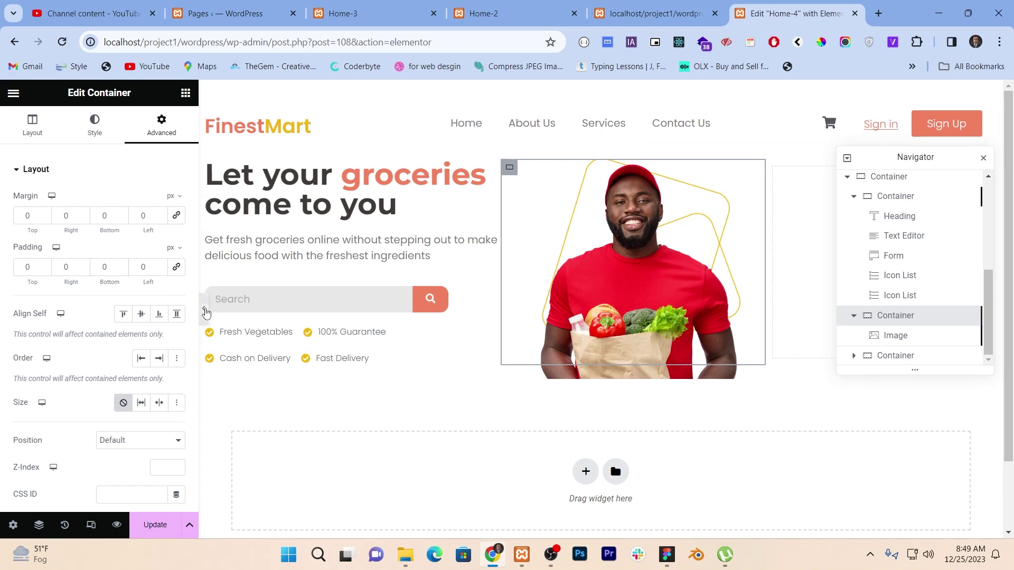
left_click(203, 309)
left_click(573, 173)
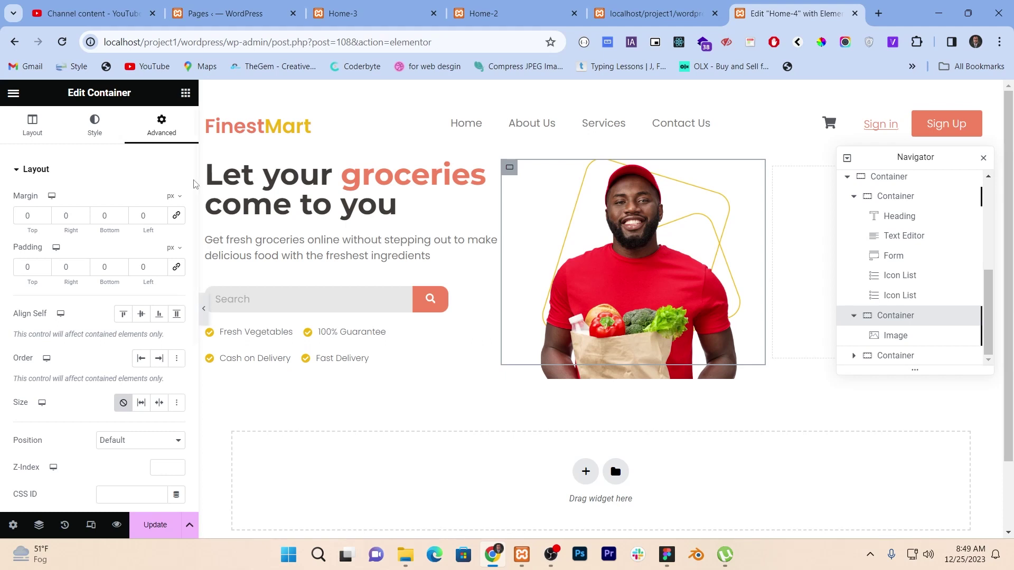
left_click(204, 308)
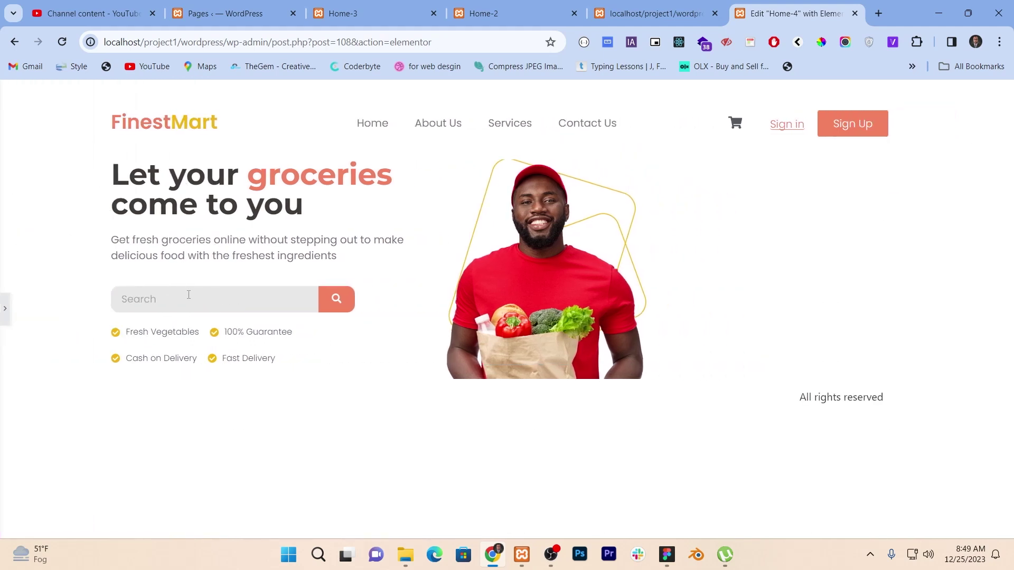
left_click(2, 309)
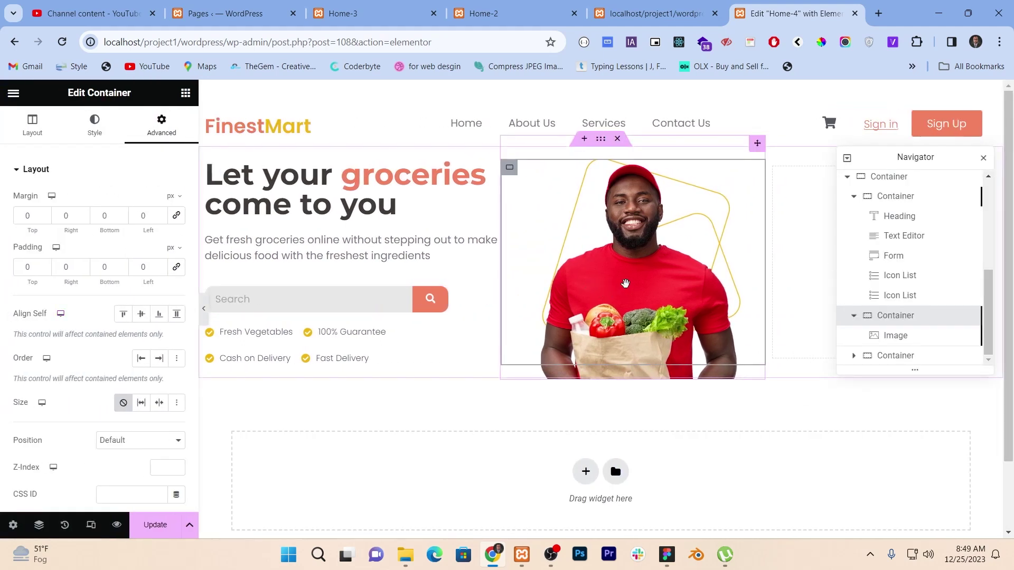
Move the delivery man image up a little so the cap rises above the background lines, and preview the page.
left_click(625, 284)
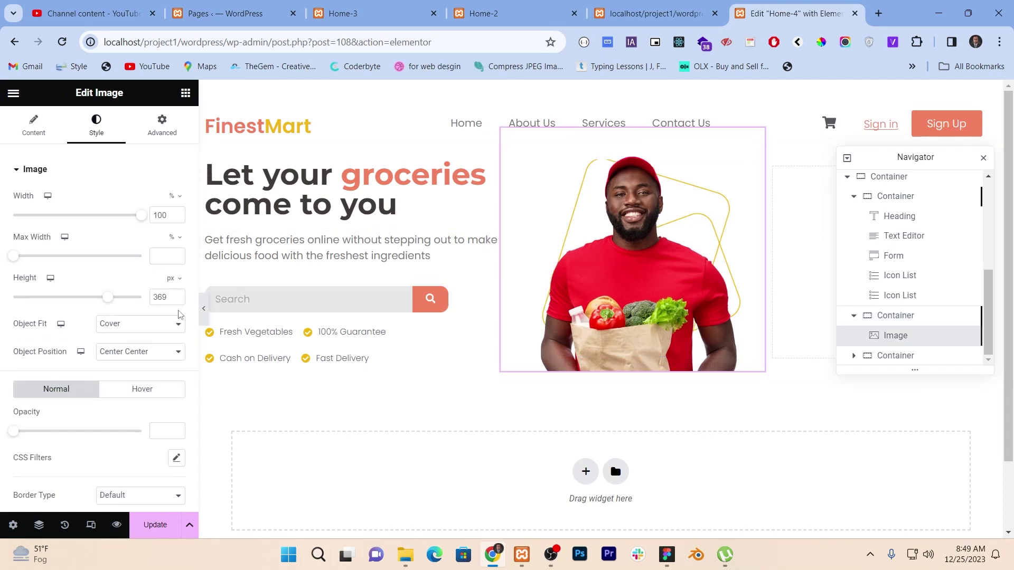
left_click(204, 309)
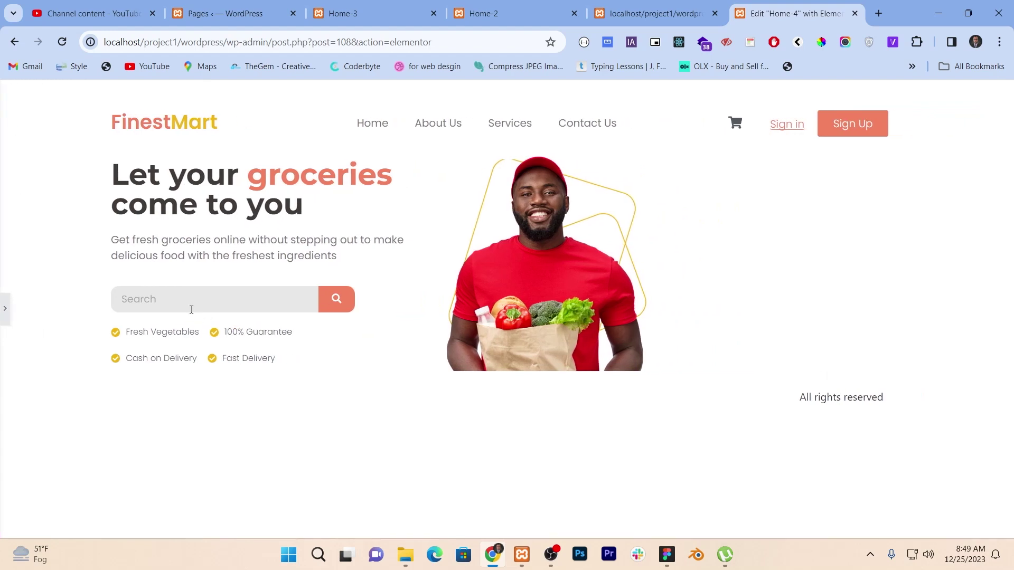
left_click(3, 312)
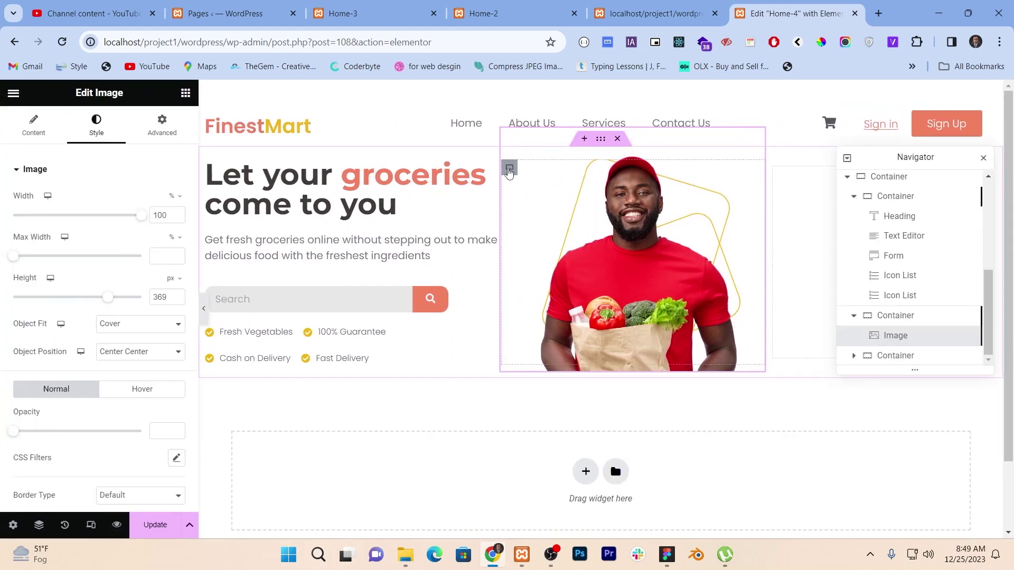
Set the middle container's minimum height to 326 px and preview the page without the editing panel.
left_click(510, 168)
left_click(94, 124)
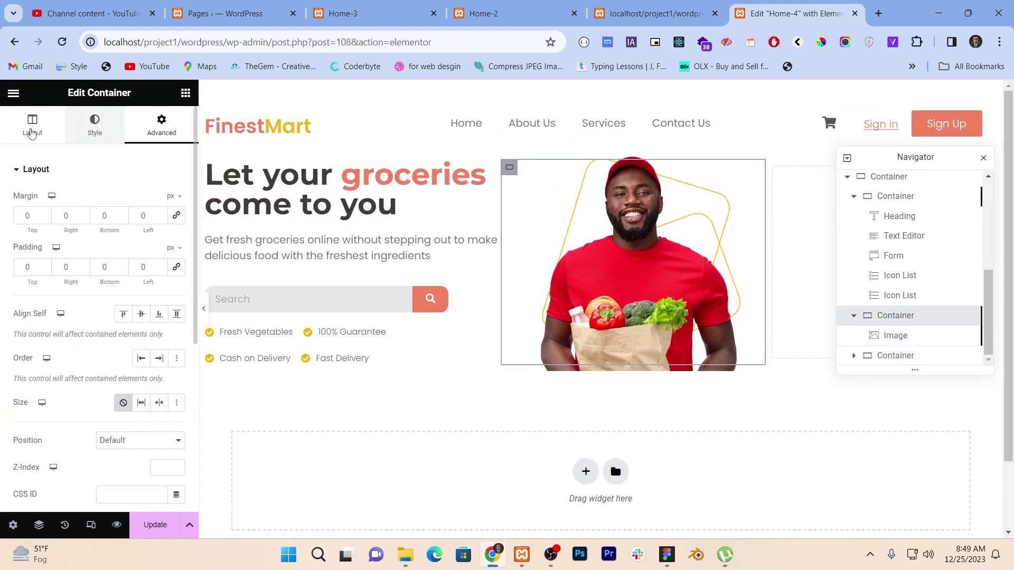
left_click(32, 124)
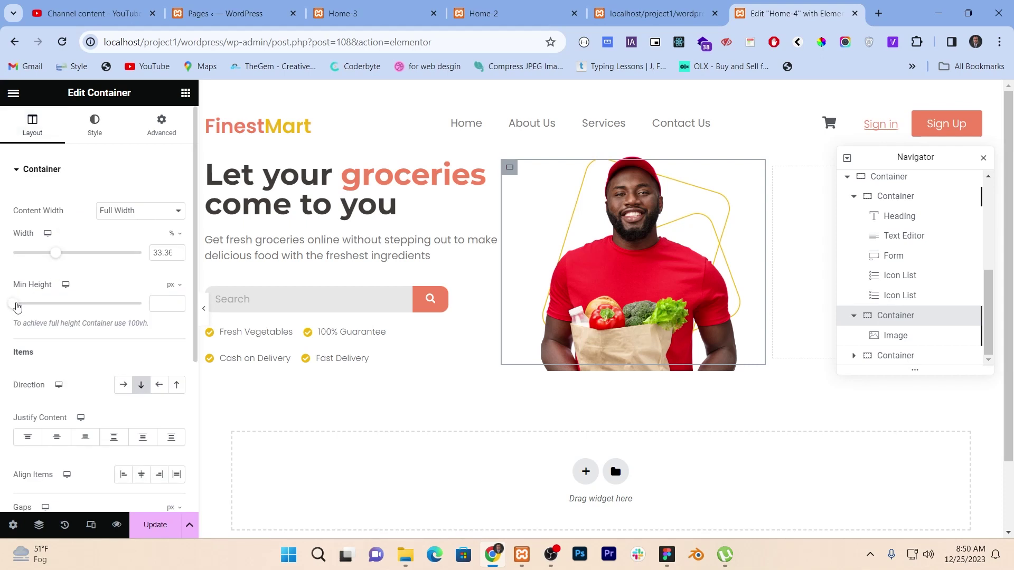
left_click_drag(14, 304, 47, 312)
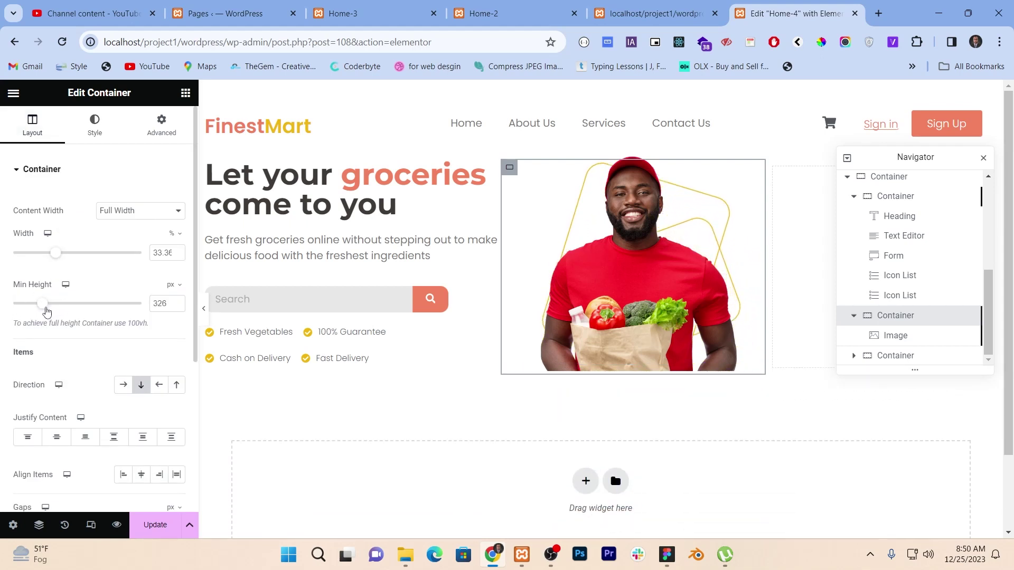
left_click(203, 309)
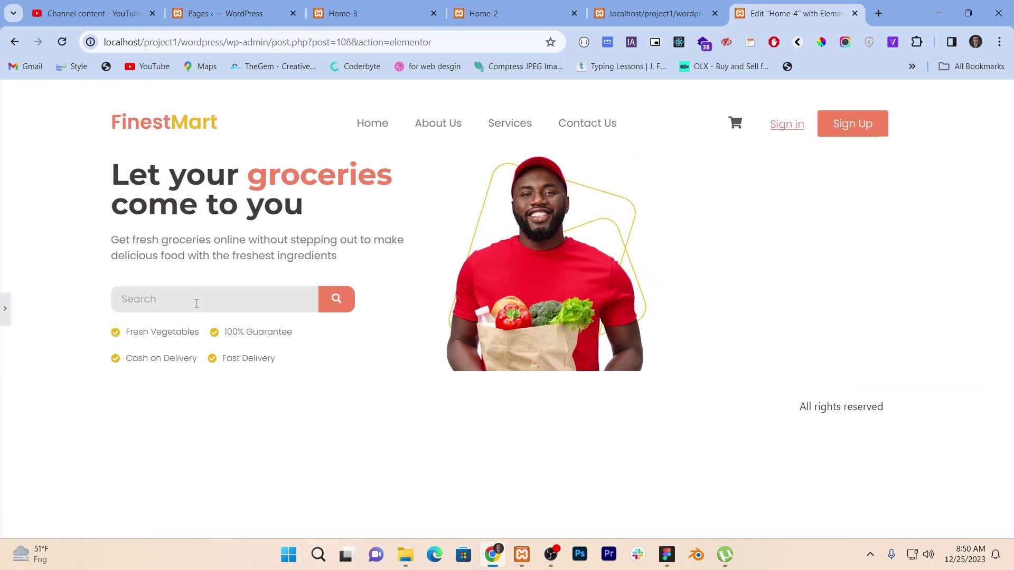
Add an inner container to the empty third column of the hero, checking the Figma design, and close the Navigator.
left_click(2, 309)
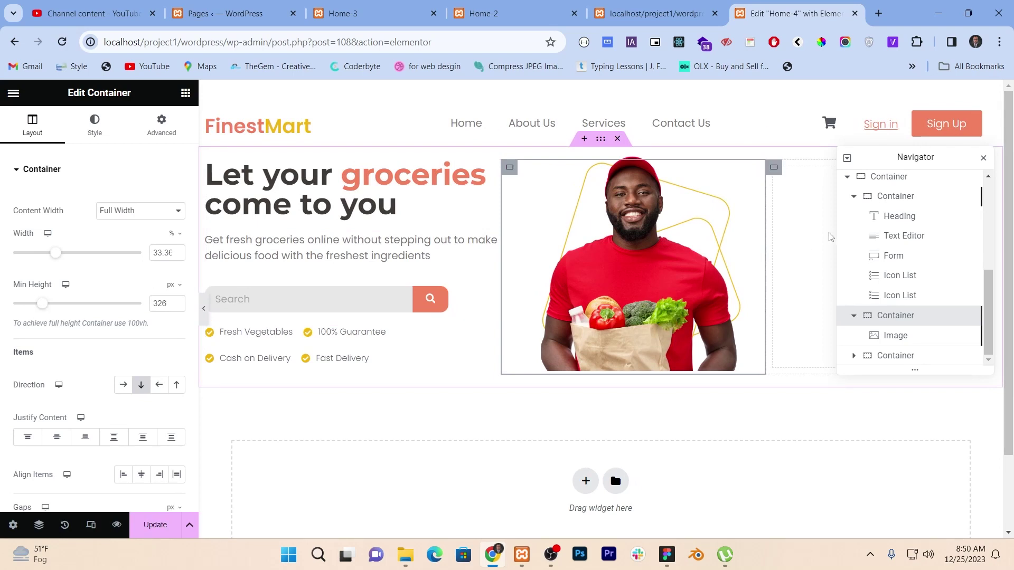
left_click(185, 92)
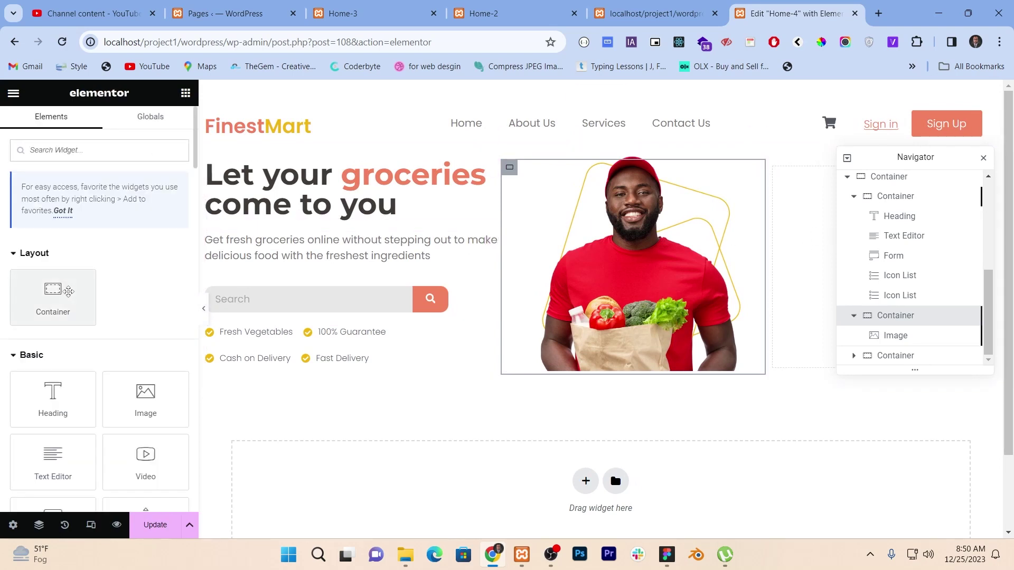
left_click_drag(68, 291, 792, 211)
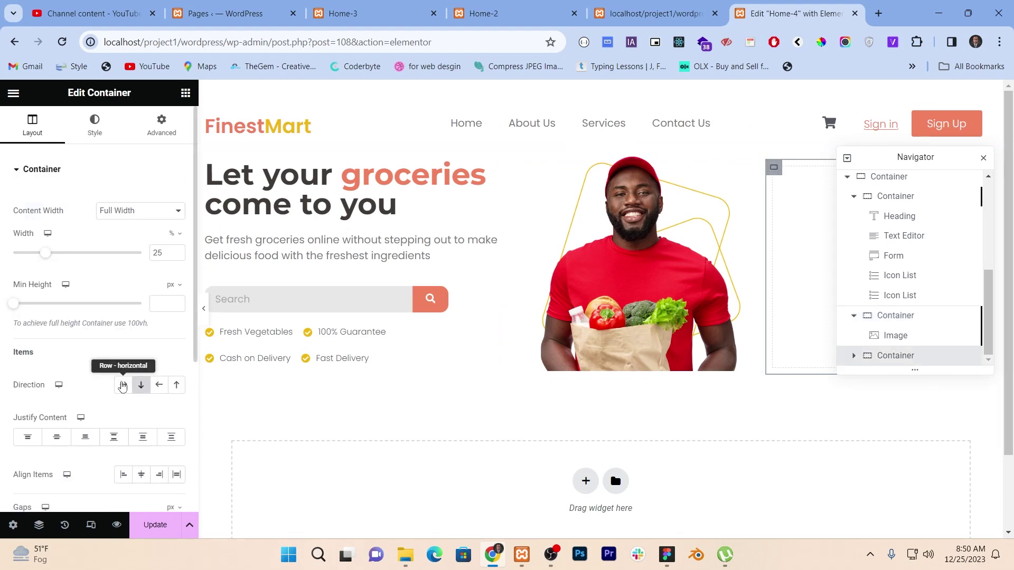
left_click(186, 93)
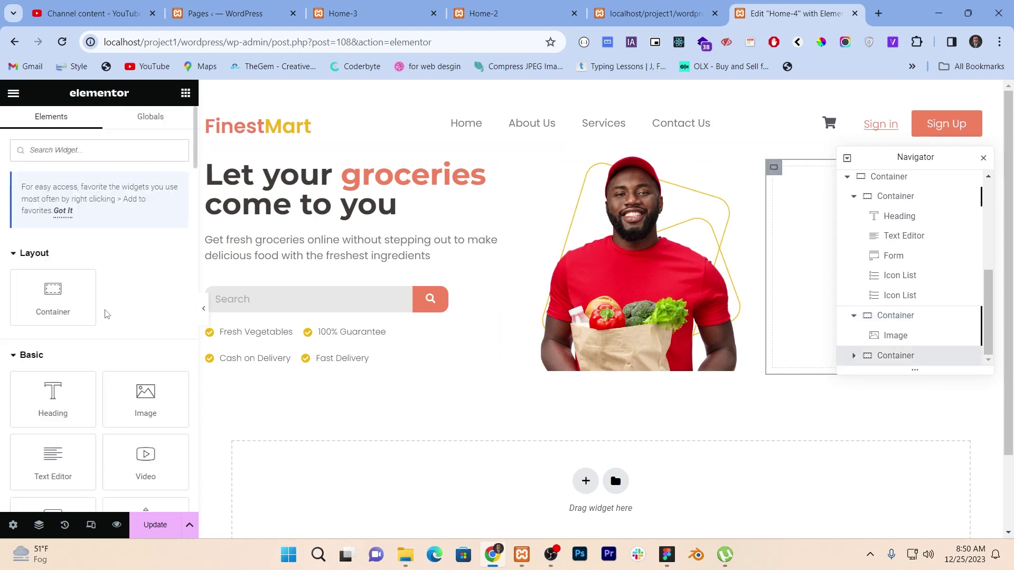
key("alt+Tab")
key("alt+Tab")
key("Tab")
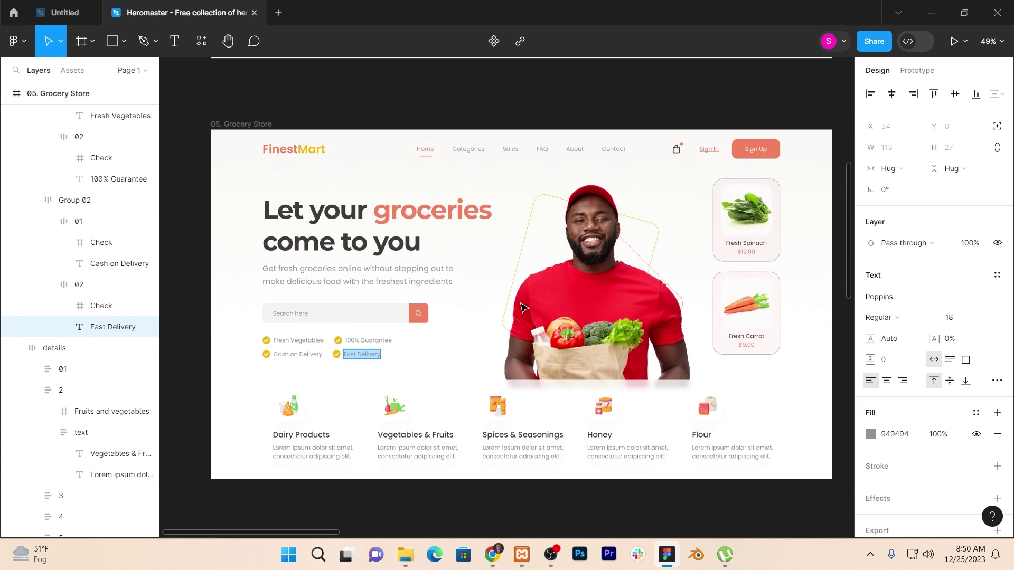
key("alt+Tab")
left_click_drag(53, 289, 828, 232)
left_click(983, 158)
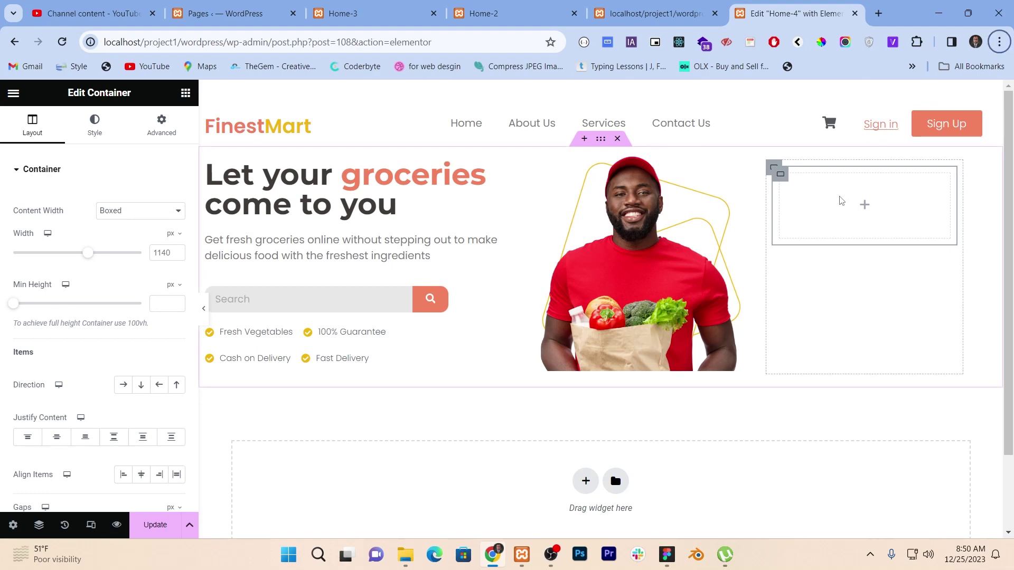
key("alt+Tab")
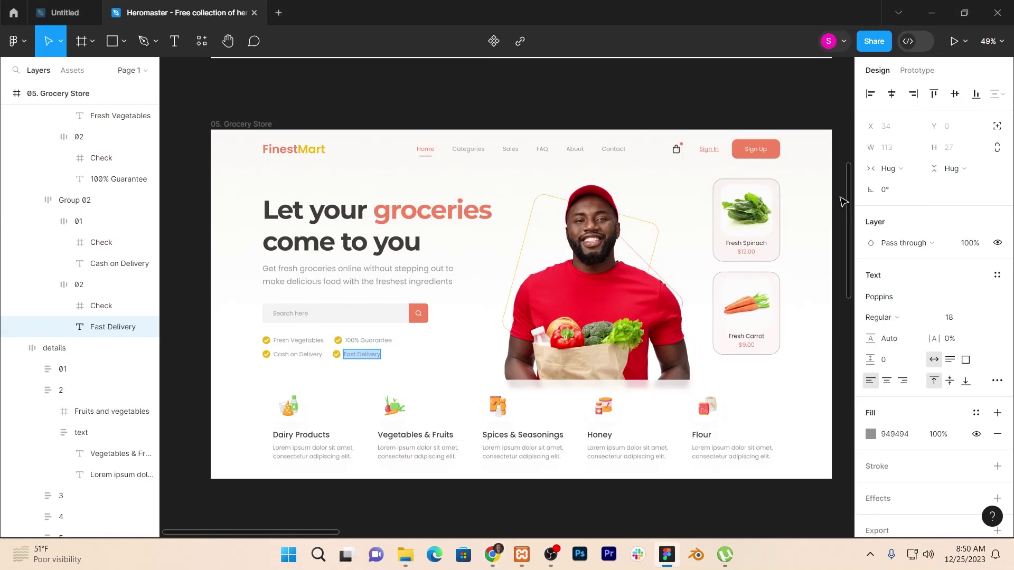
key("alt+Tab")
key("ctrl+p")
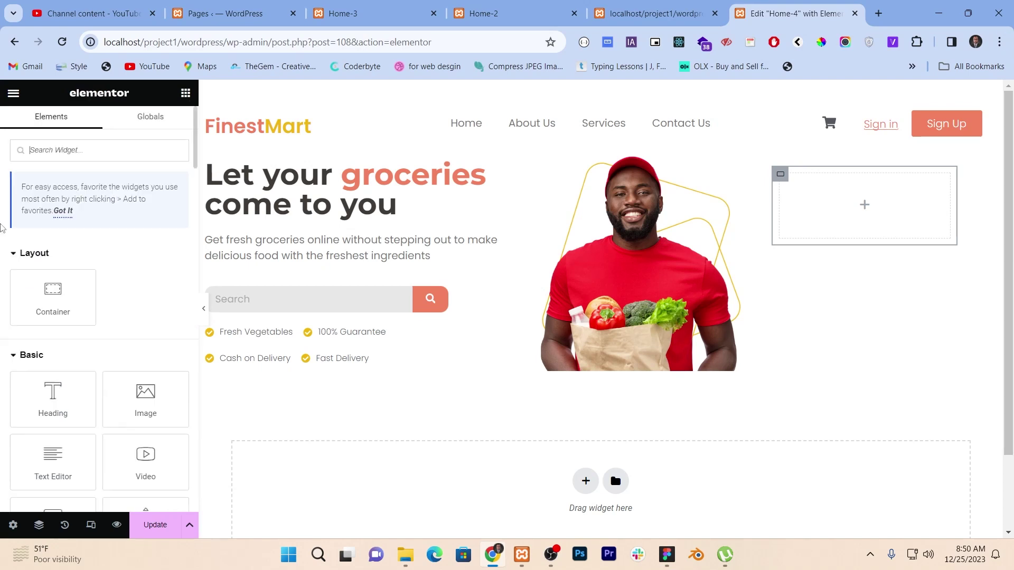
left_click_drag(52, 296, 819, 204)
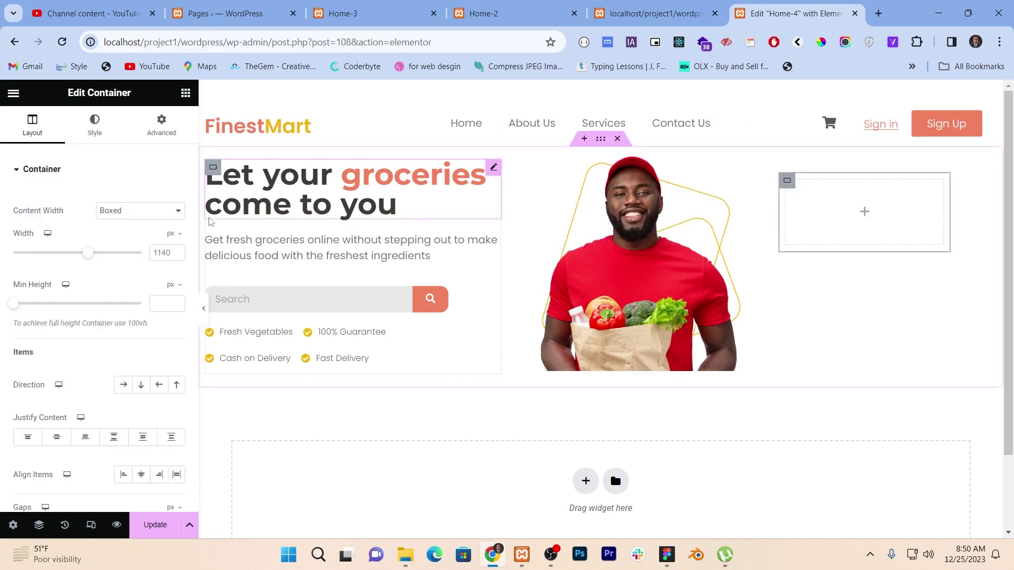
left_click(852, 206)
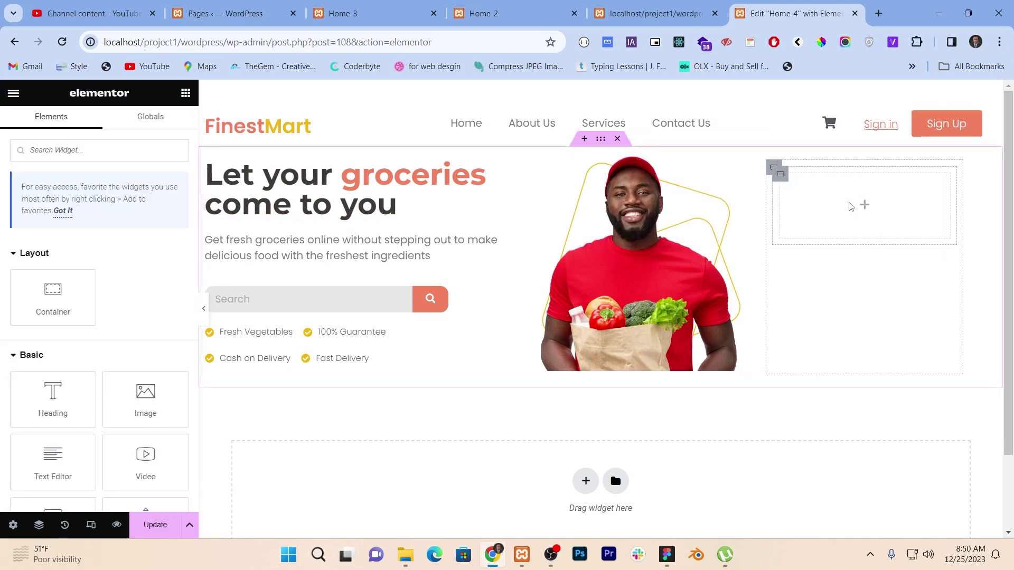
Add an Image widget to the third column's inner container and check the media library for a plain spinach picture.
left_click_drag(145, 397, 865, 206)
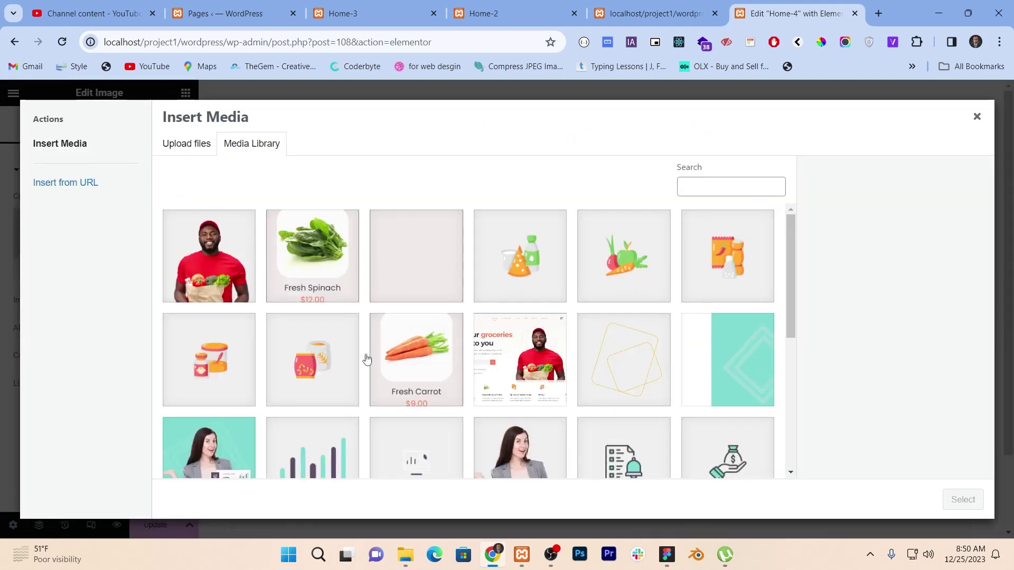
scroll(367, 359, "down", 3)
scroll(404, 322, "up", 3)
left_click(423, 279)
left_click(355, 264)
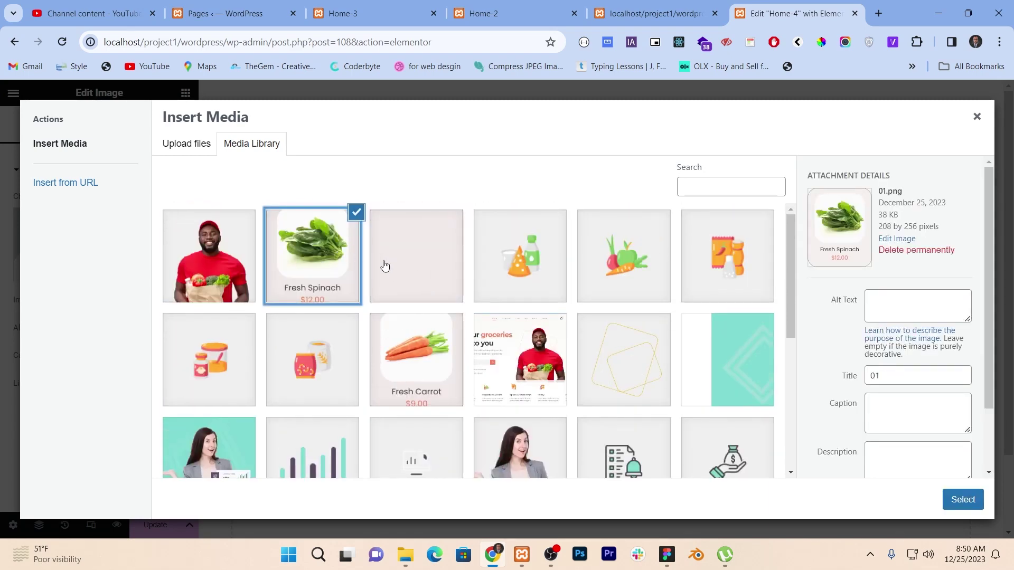
key("alt+Tab")
key("alt+Tab")
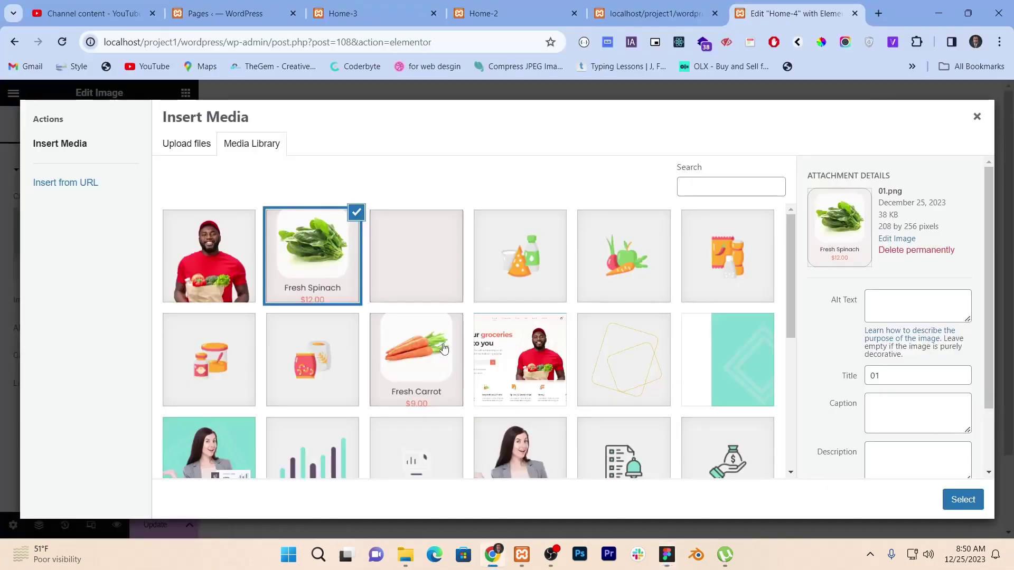
Switch to Figma and export only the spinach picture from the first product card as a PNG into the new hero sections folder.
key("alt+Tab")
key("Tab")
left_click(502, 233)
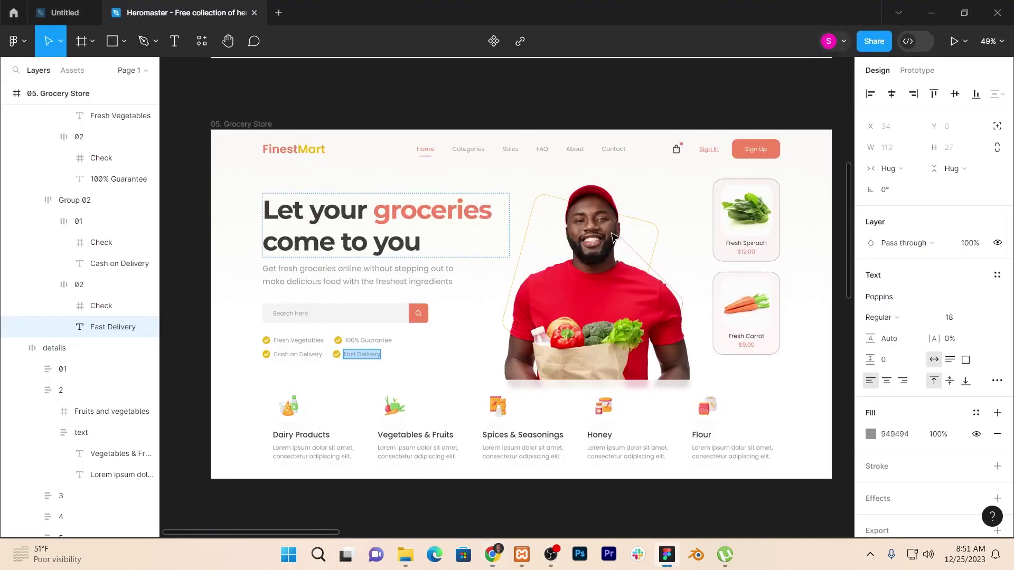
left_click(761, 210)
left_click(755, 210)
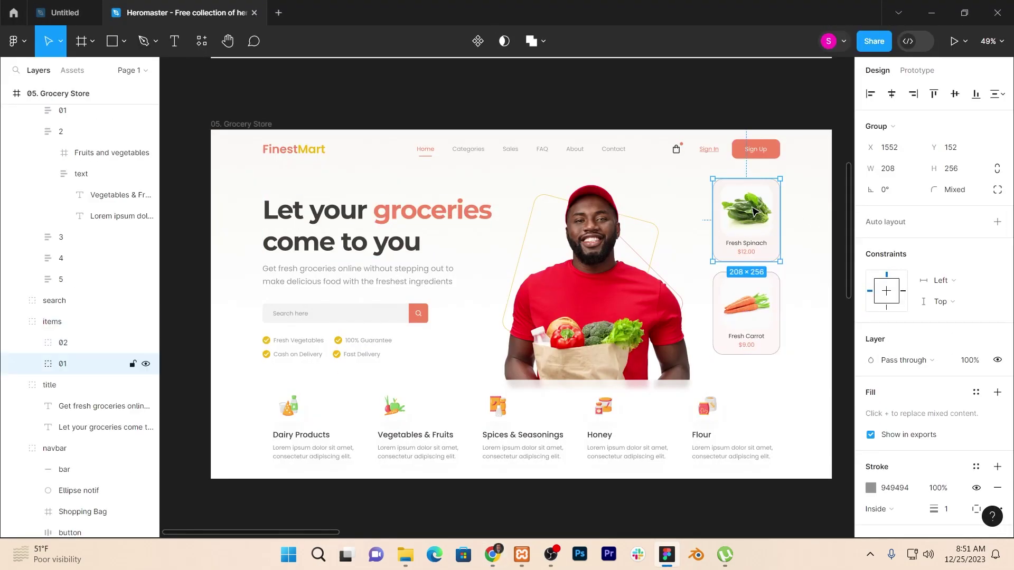
left_click(755, 211)
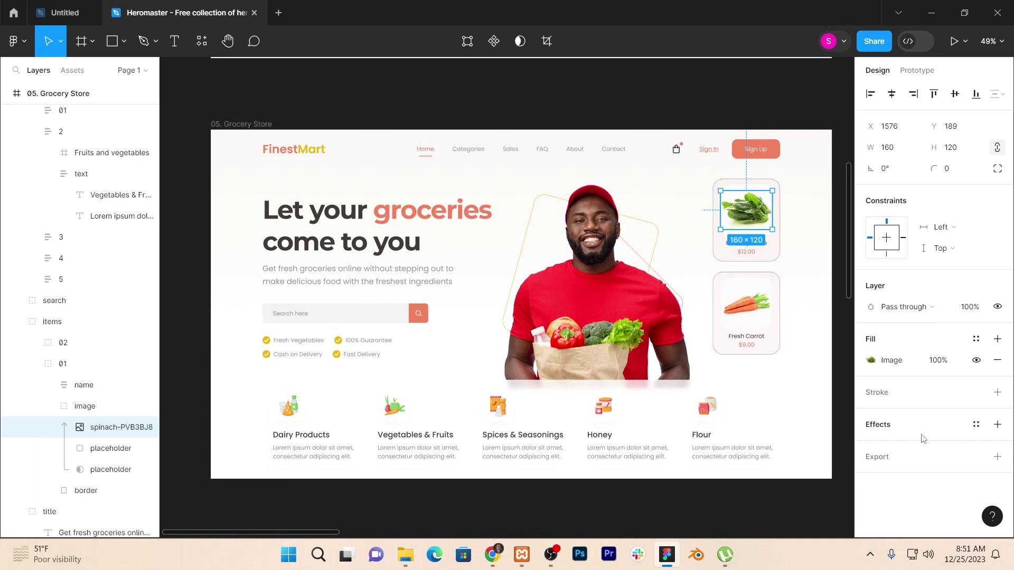
left_click(914, 457)
left_click(934, 504)
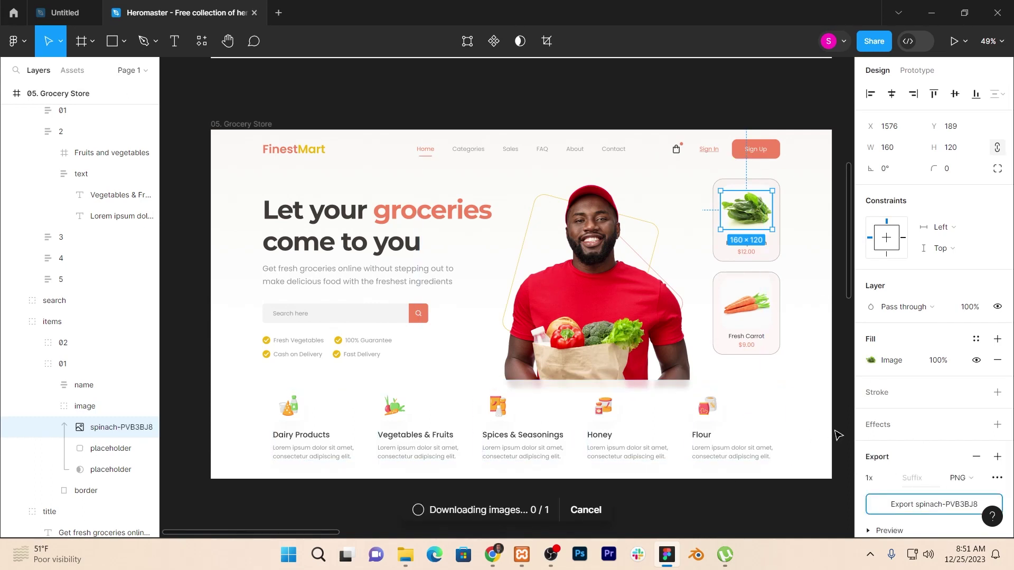
scroll(782, 429, "down", 1)
scroll(878, 439, "down", 1)
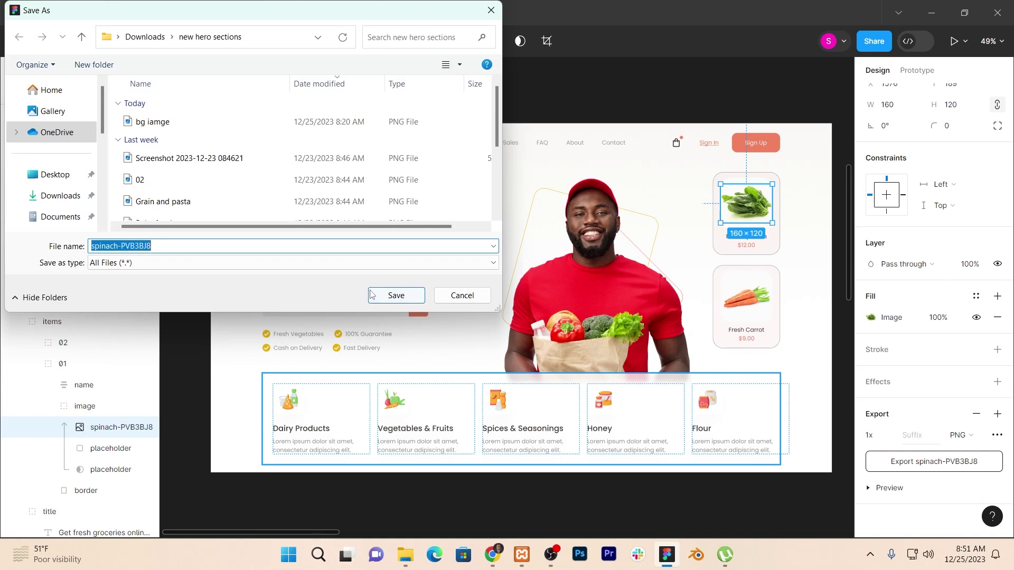
left_click(372, 295)
Export only the carrots picture from the second product card as a PNG into the new hero sections folder.
left_click(749, 292)
left_click(749, 292)
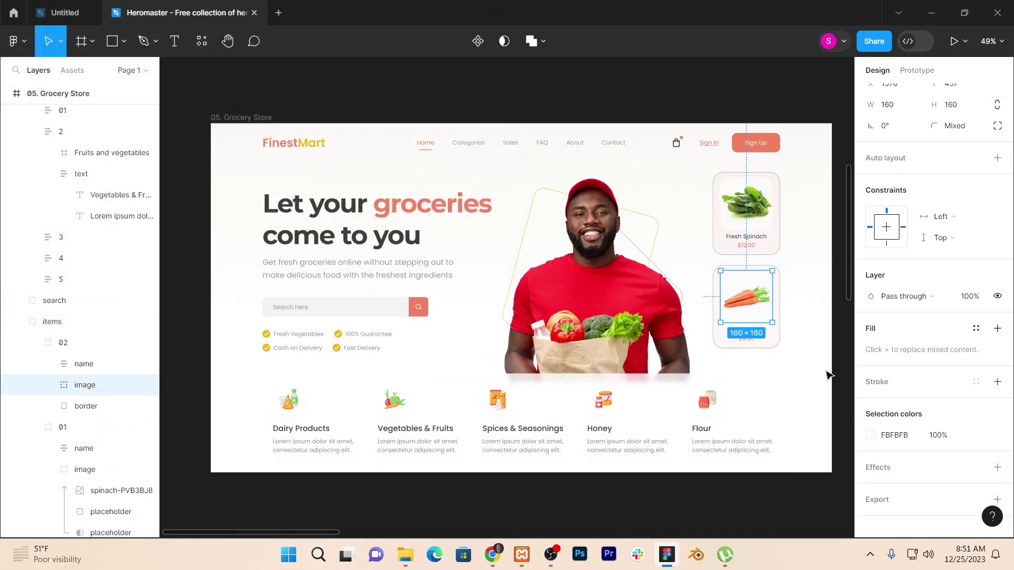
scroll(946, 417, "down", 1)
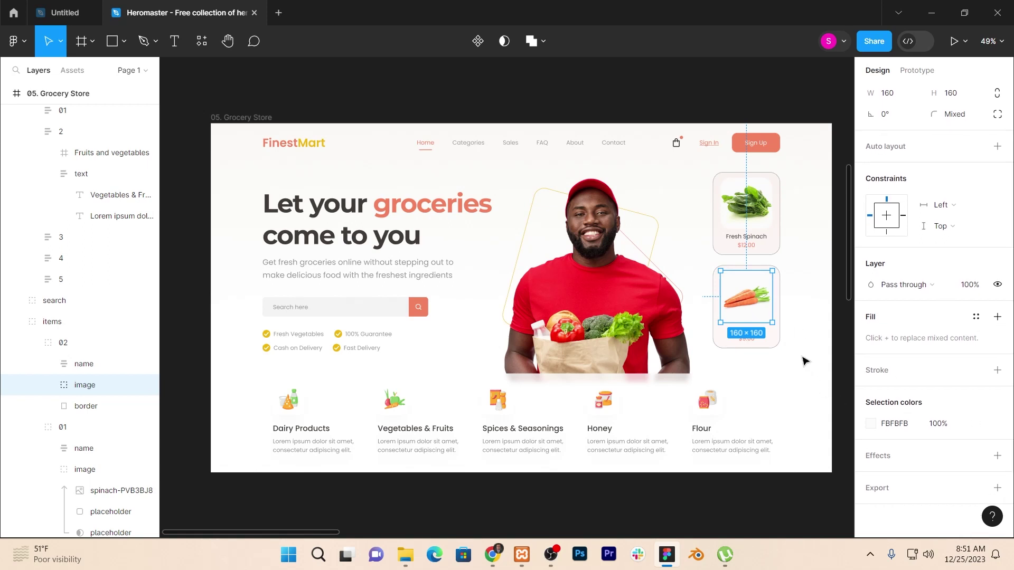
double_click(754, 307)
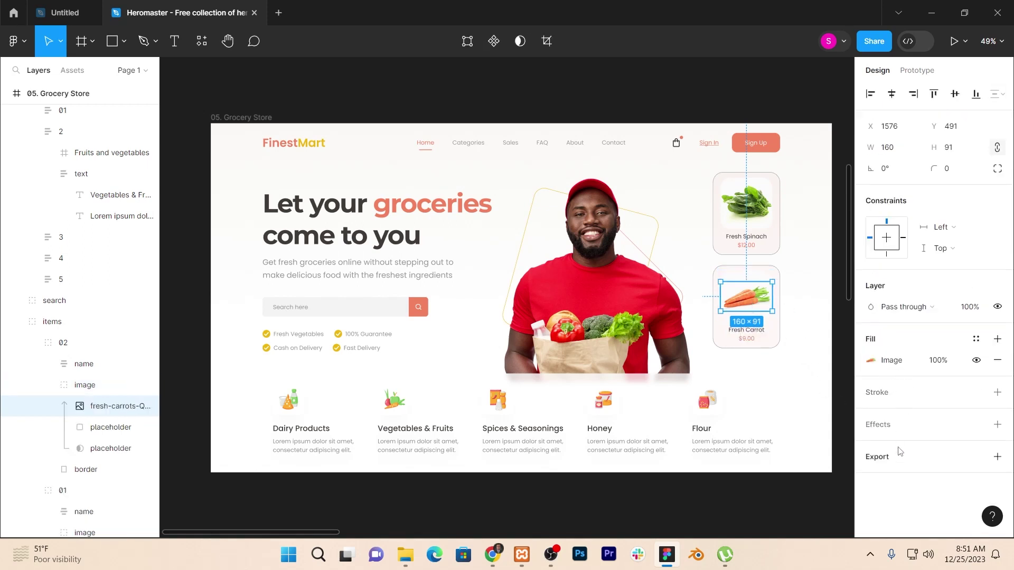
left_click(909, 456)
left_click(925, 505)
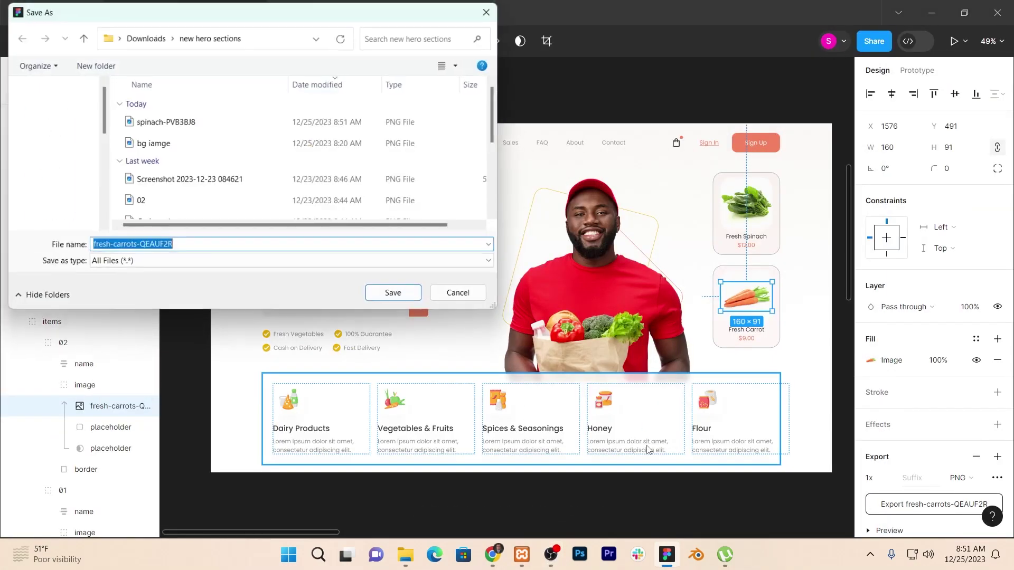
left_click(396, 292)
Return to Elementor in Chrome, upload the exported spinach and carrots PNGs to the media library, and insert the carrots picture.
key("alt+Tab")
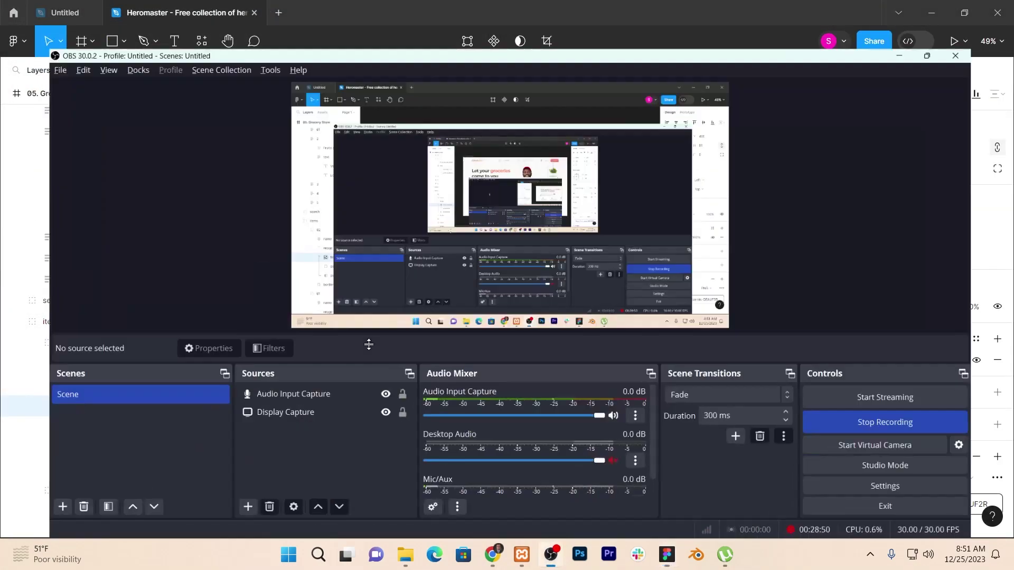
key("alt+Tab")
key("Tab")
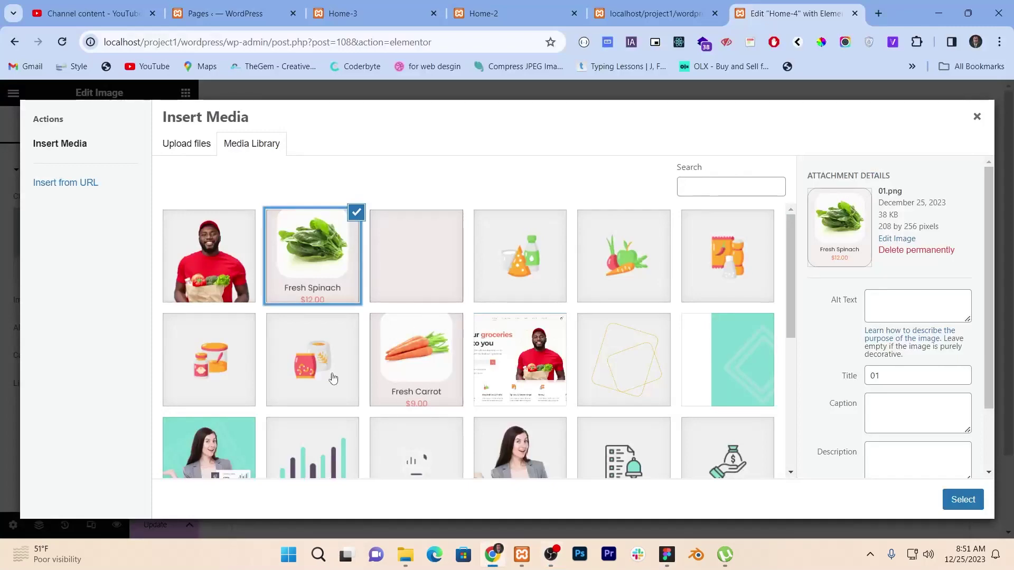
left_click(405, 553)
left_click(420, 157)
left_click(357, 158, "ctrl")
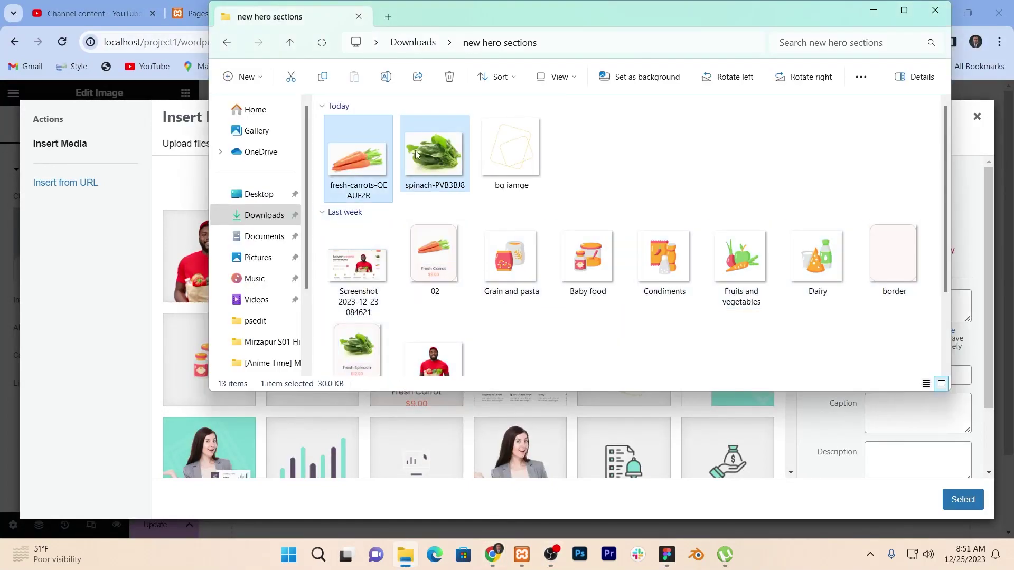
key("alt+Tab")
left_click_drag(357, 158, 501, 297)
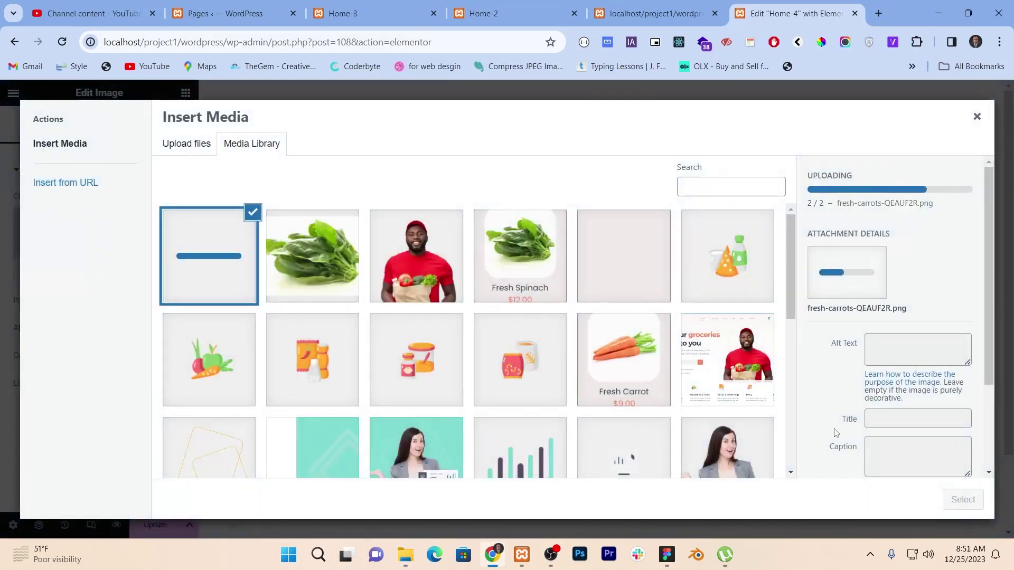
left_click(962, 500)
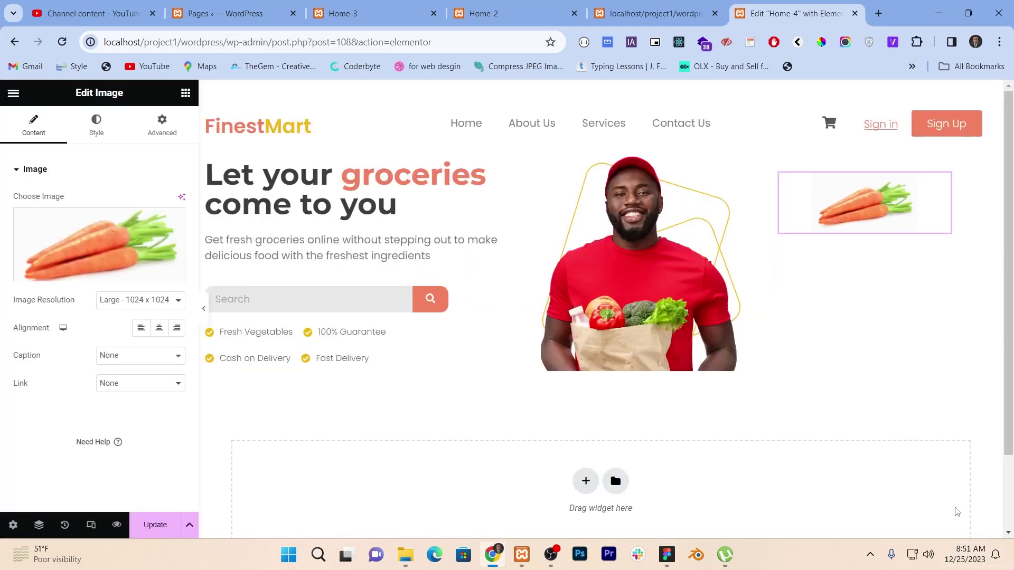
Set the carrots image's resolution to Full.
left_click(143, 300)
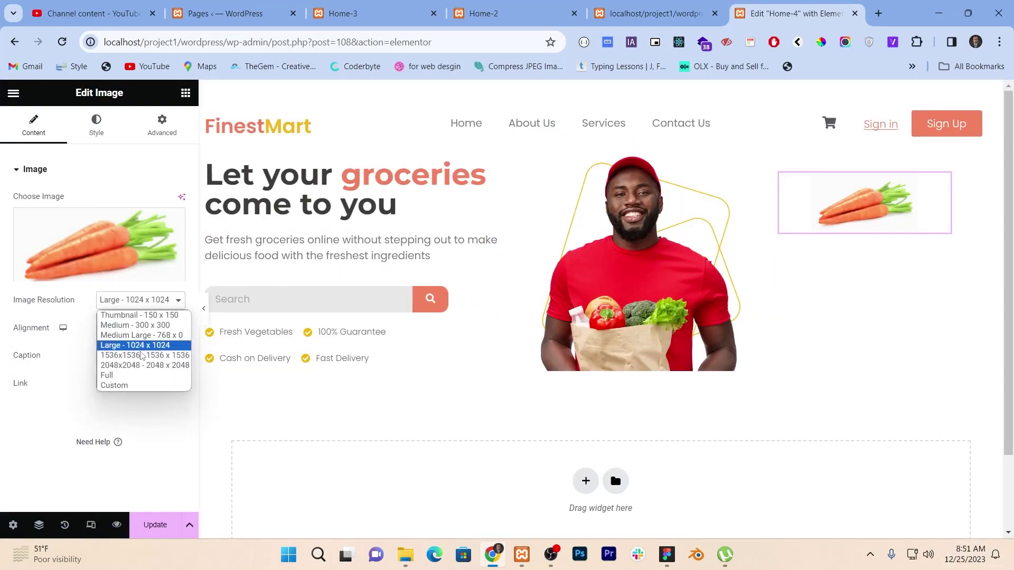
left_click(143, 365)
left_click(117, 299)
left_click(122, 375)
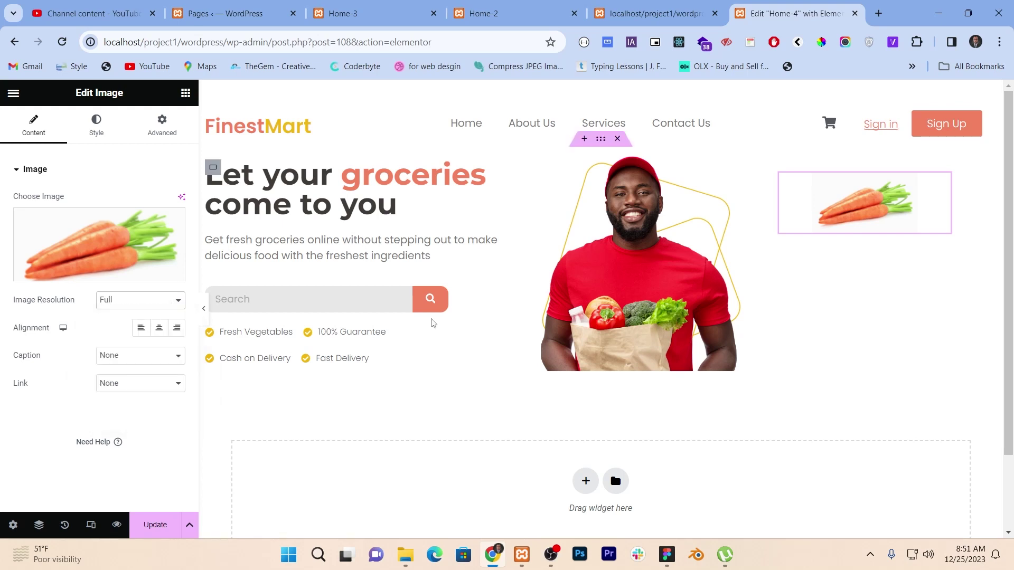
Set the padding of the container around the carrots image to 20 px on all sides.
left_click(781, 177)
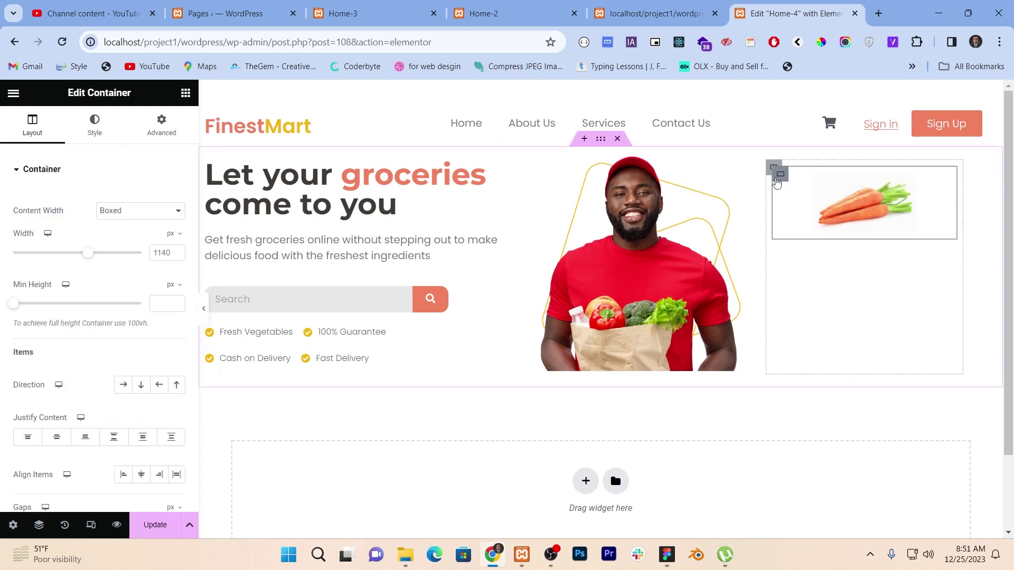
left_click(148, 132)
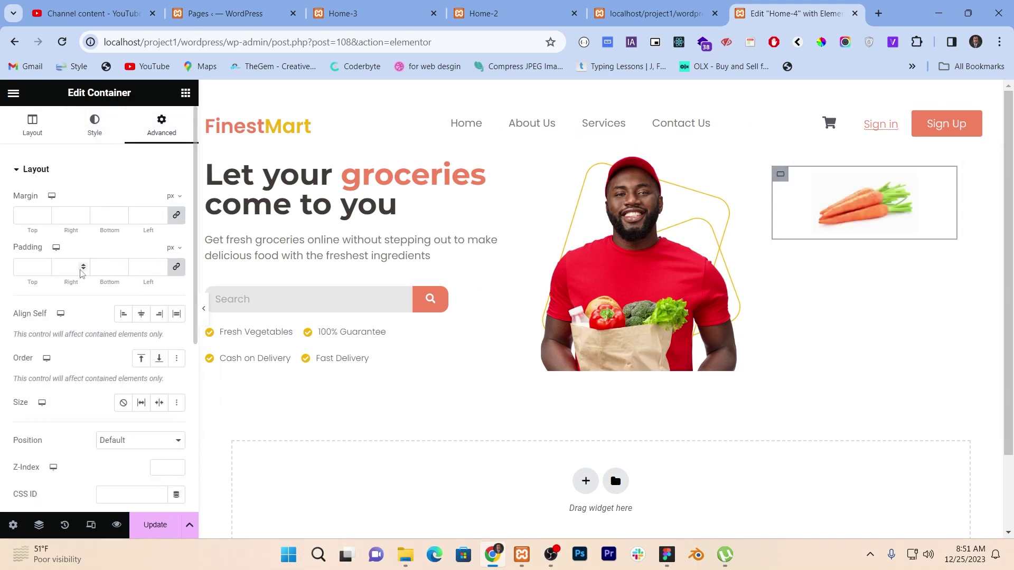
type("1")
key("BackSpace")
type("20")
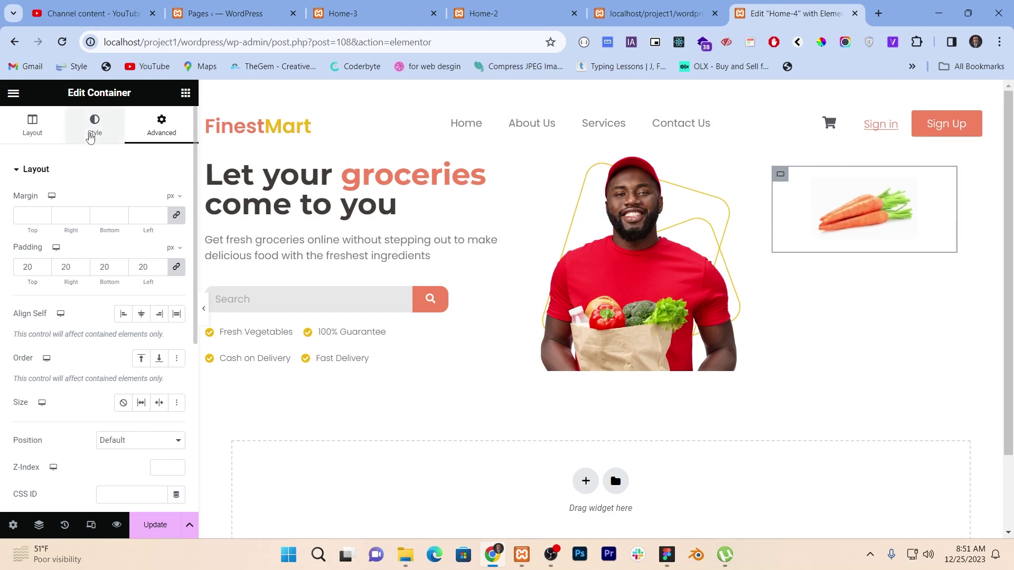
Give the container around the carrots image a classic background in light grey #EBEBEB.
left_click(95, 127)
left_click(123, 228)
left_click(176, 255)
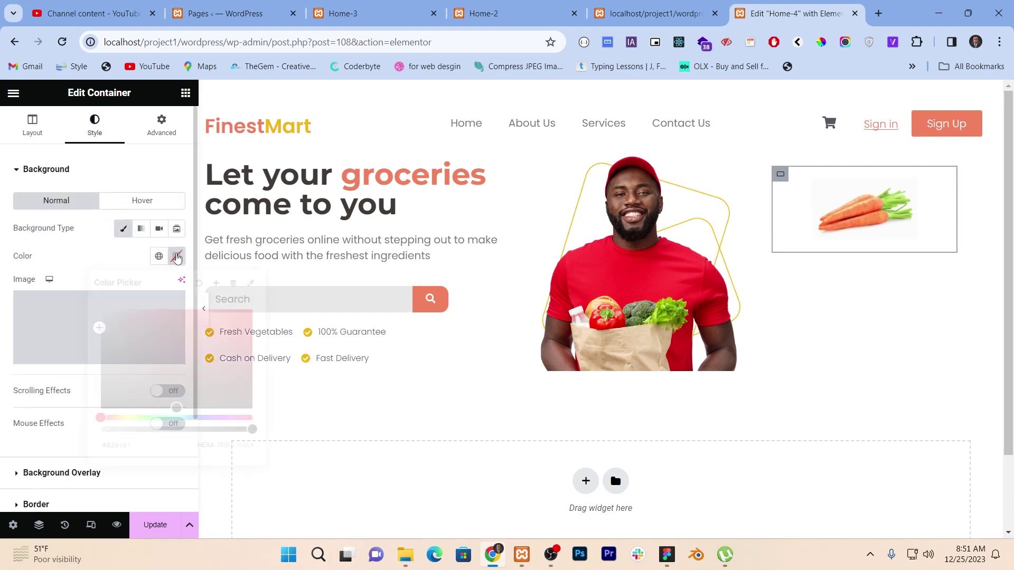
type("#ECECEC")
left_click_drag(85, 319, 85, 321)
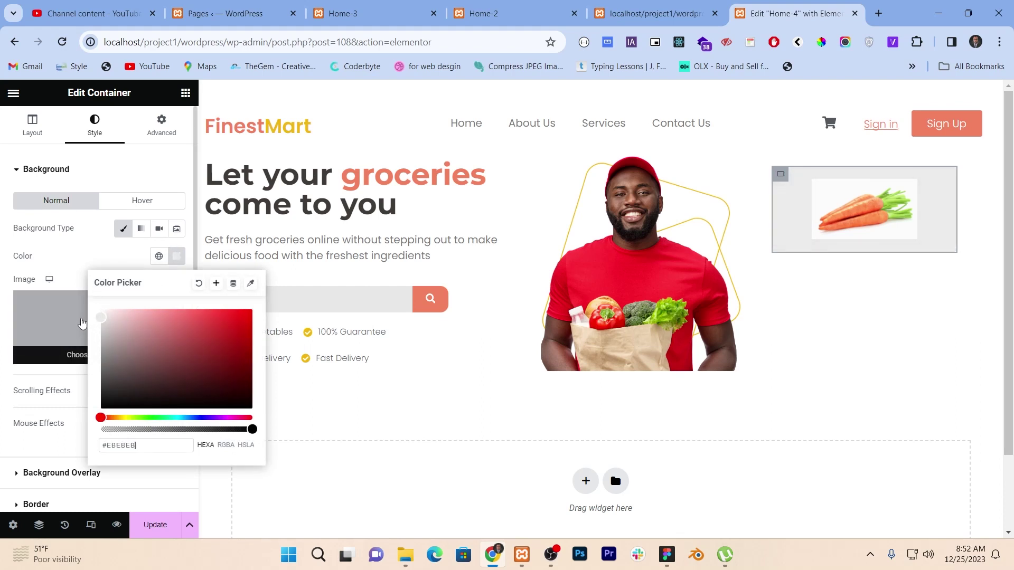
left_click(802, 201)
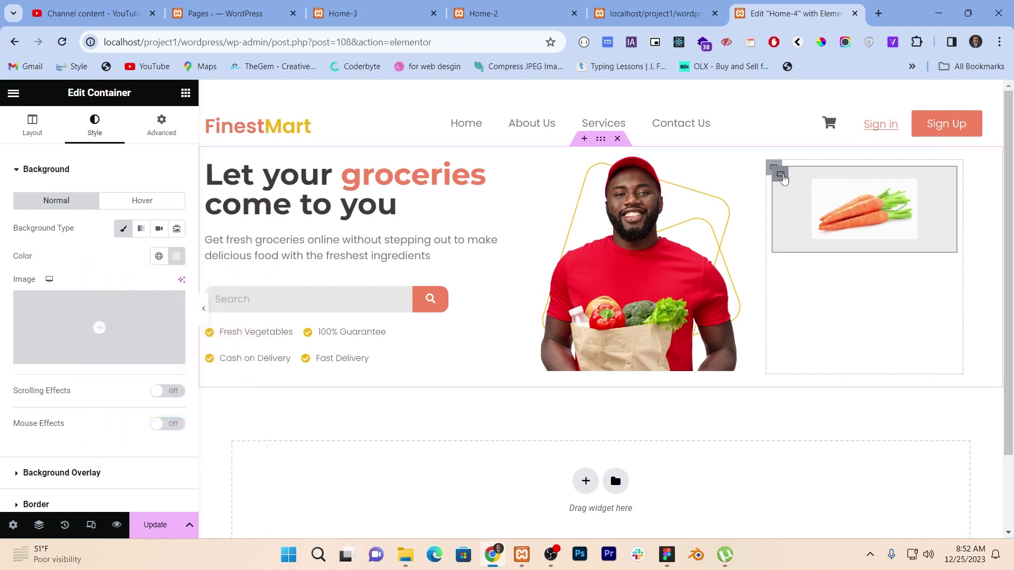
Switch the container around the carrots image to full-width content and set its width to 50%.
left_click(32, 124)
left_click(137, 210)
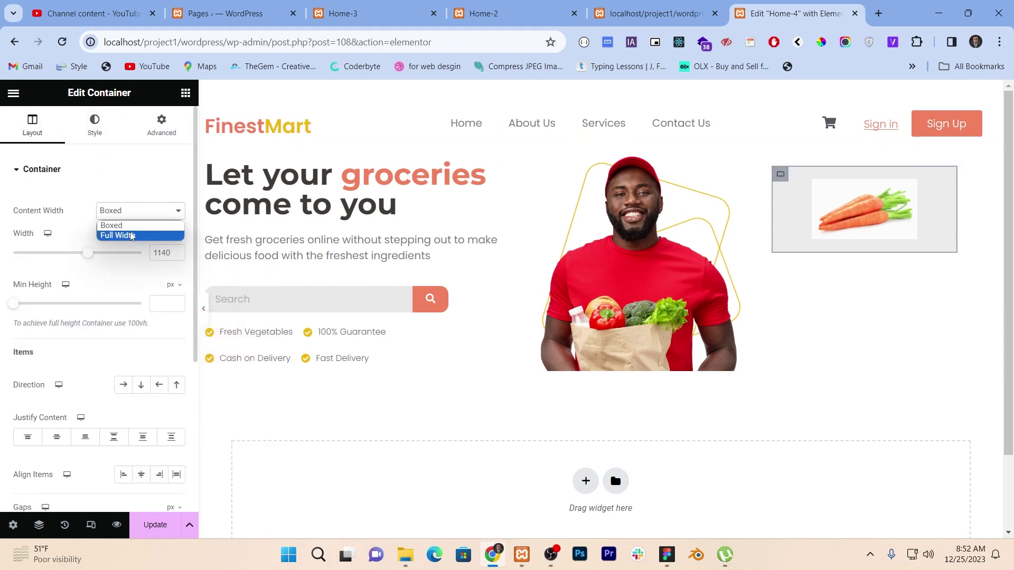
left_click(132, 236)
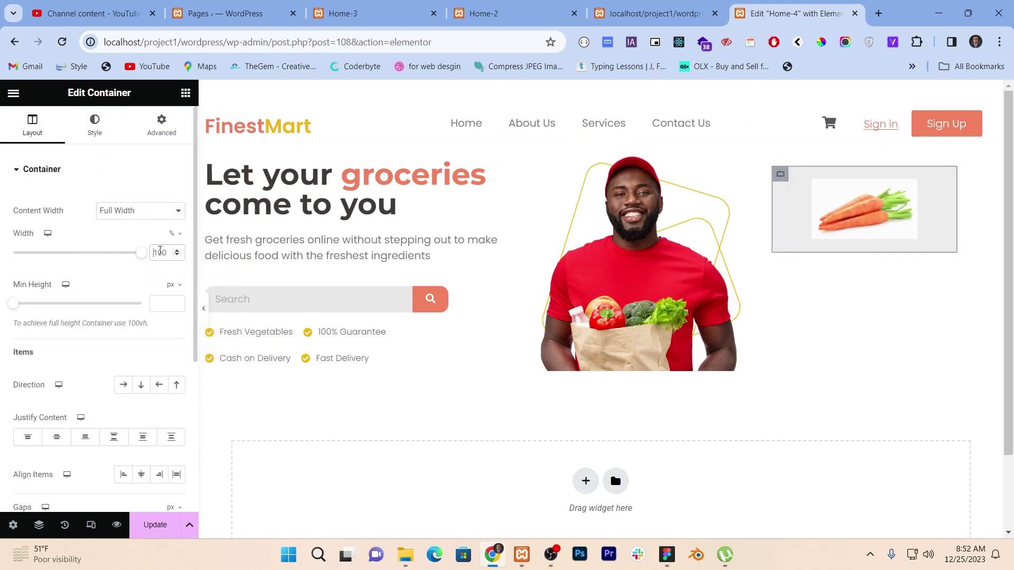
type("50")
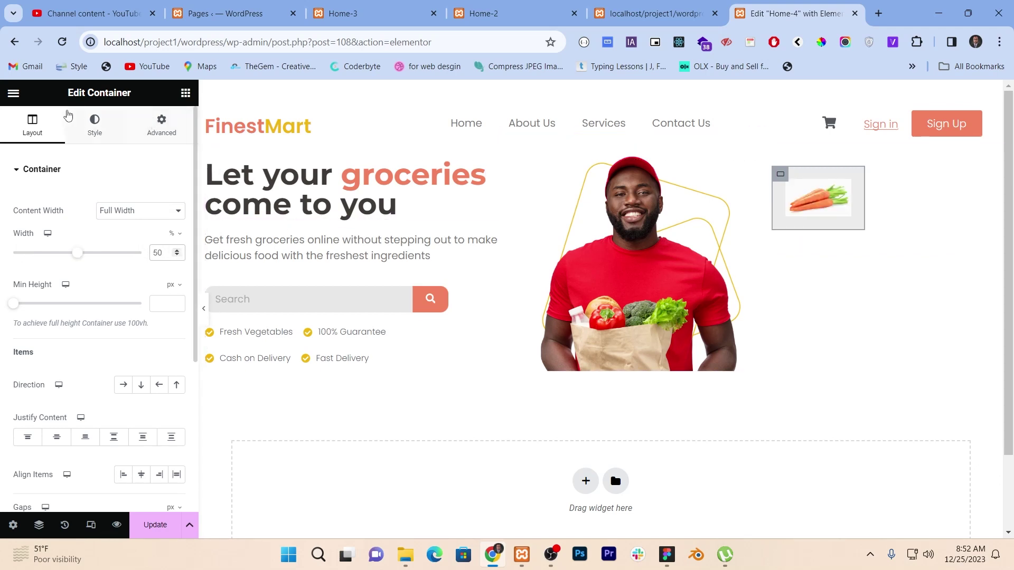
Round the grey container's corners with a border radius of 12 px on all sides.
left_click(94, 124)
scroll(37, 352, "down", 3)
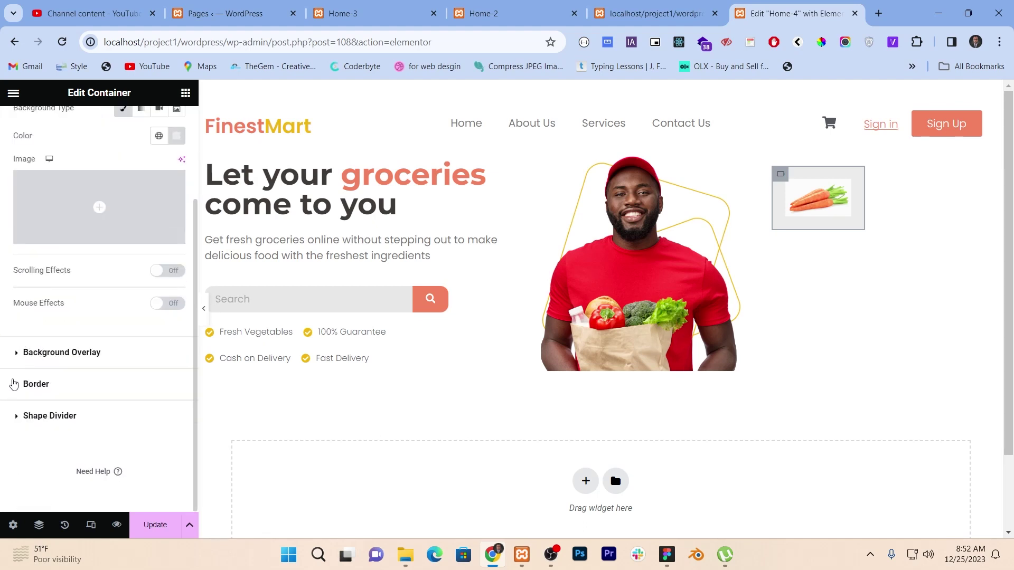
left_click(13, 384)
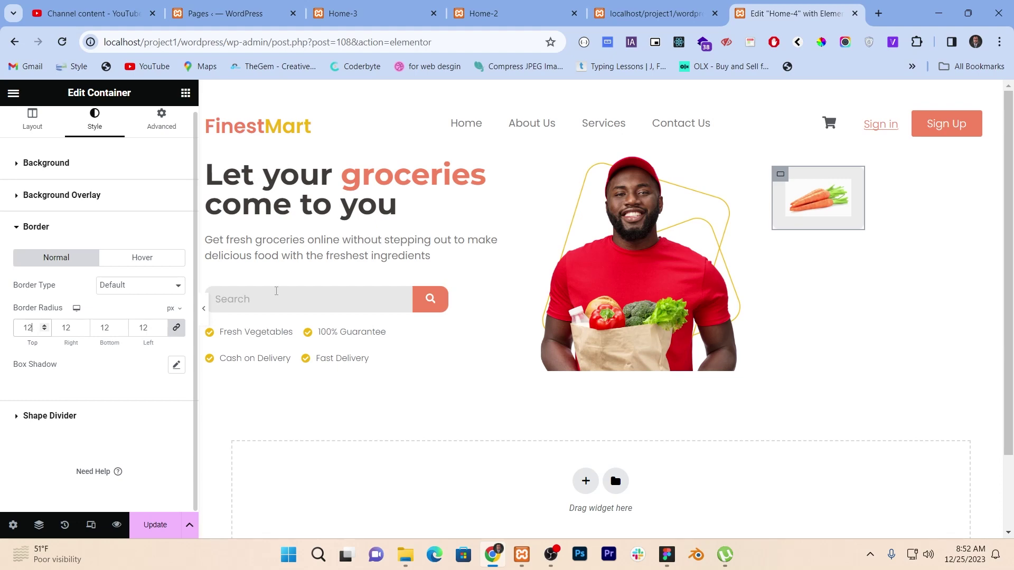
Add a Heading widget below the carrots image inside the grey card container.
left_click(185, 93)
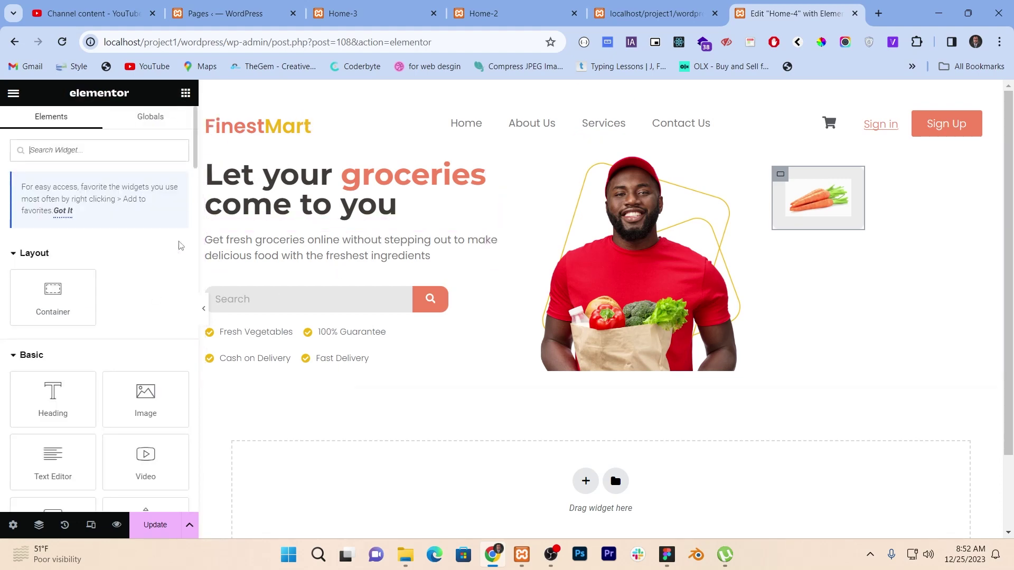
key("alt+Tab")
key("alt+Tab")
key("alt+Tab")
key("alt+Tab")
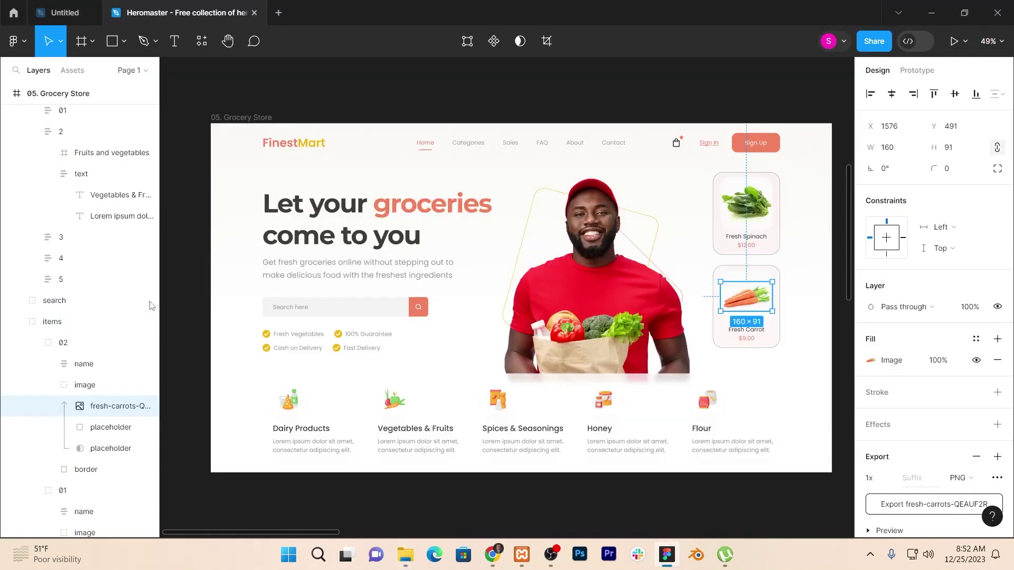
key("alt+Tab")
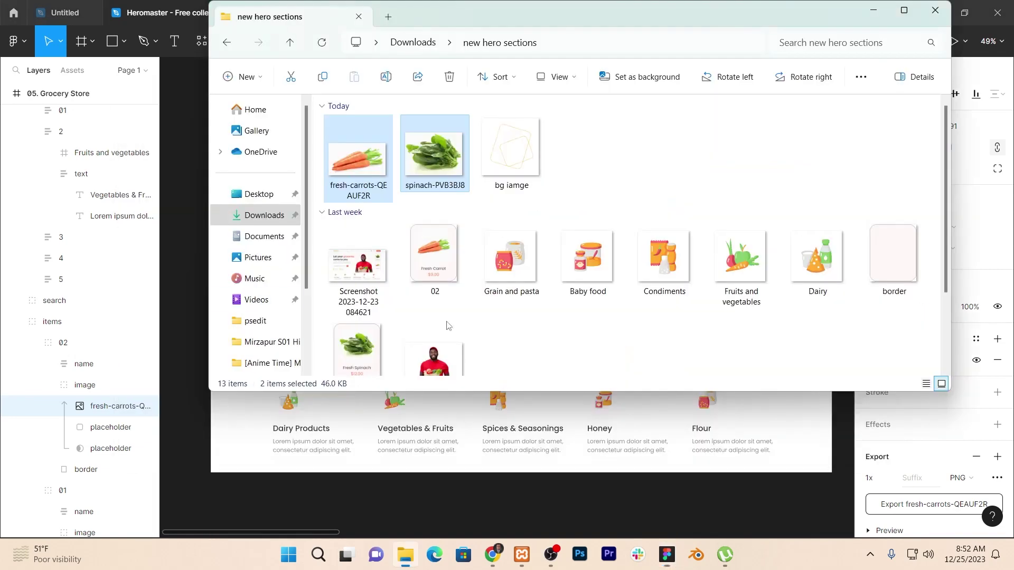
key("alt+Tab")
key("Tab")
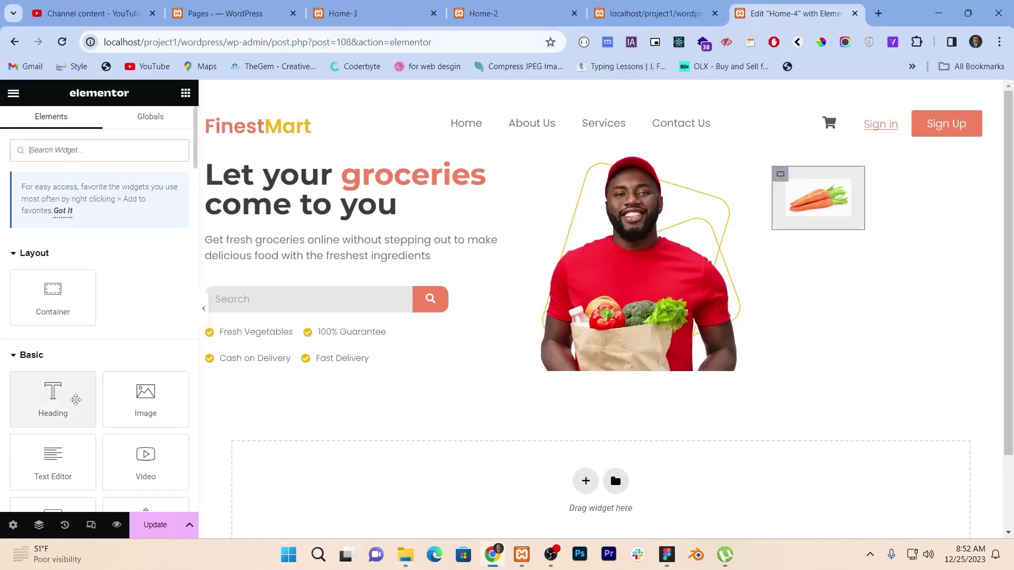
left_click_drag(47, 395, 819, 211)
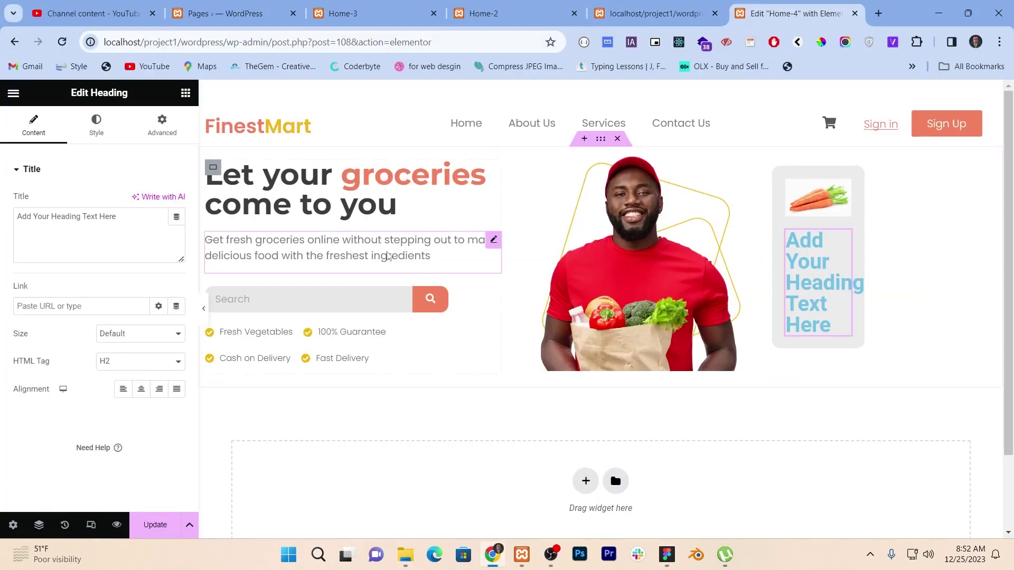
Switch to Figma and copy the product name text "Fresh Spinach" from the upper product card.
key("alt+Tab")
key("Tab")
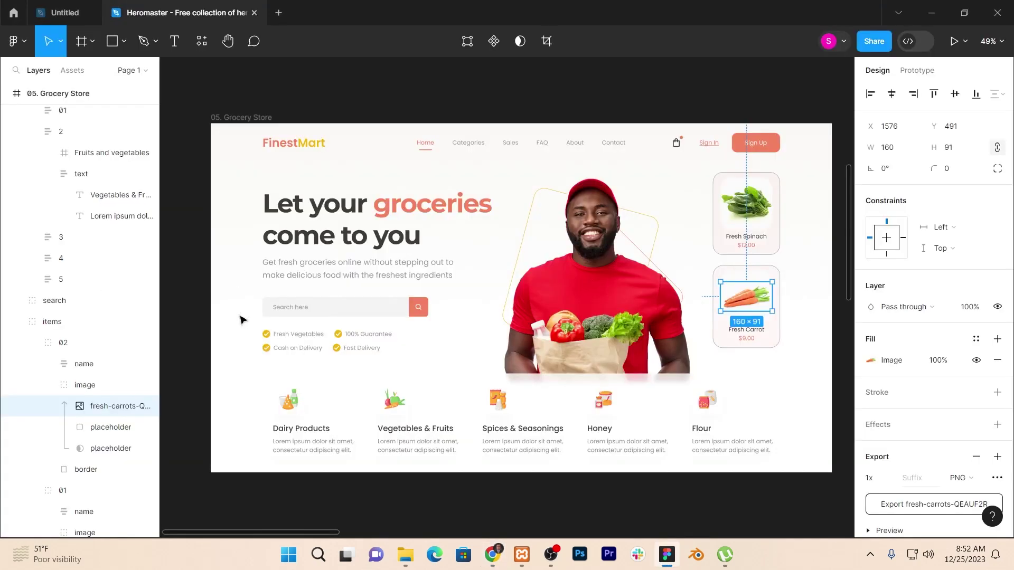
left_click(754, 239)
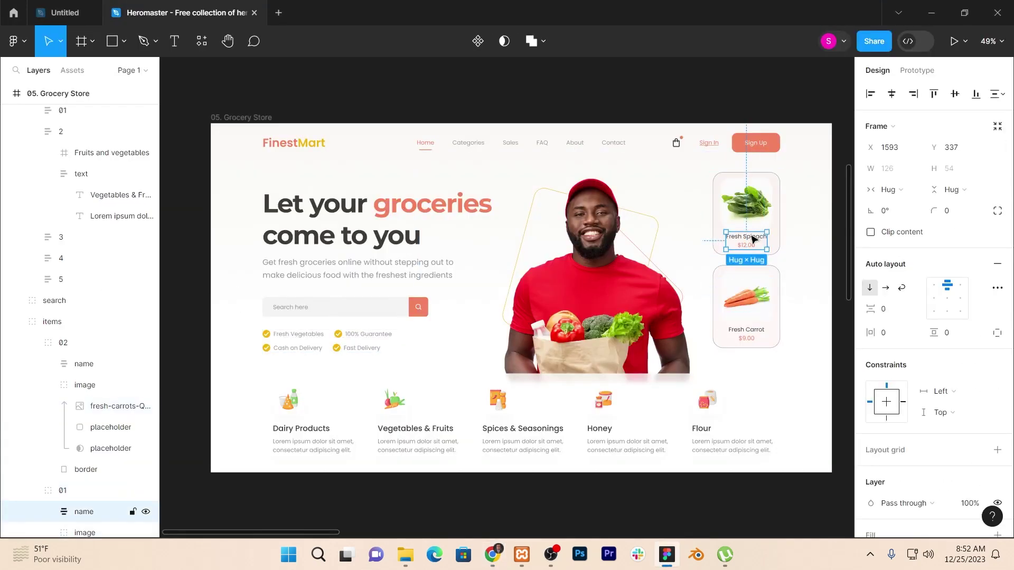
key("Return")
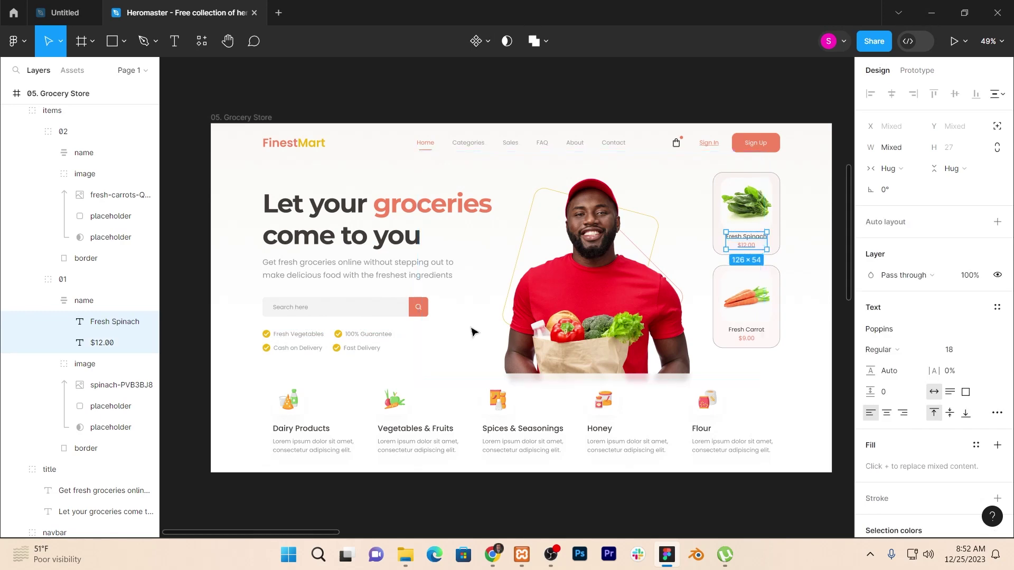
left_click(759, 238)
double_click(759, 239)
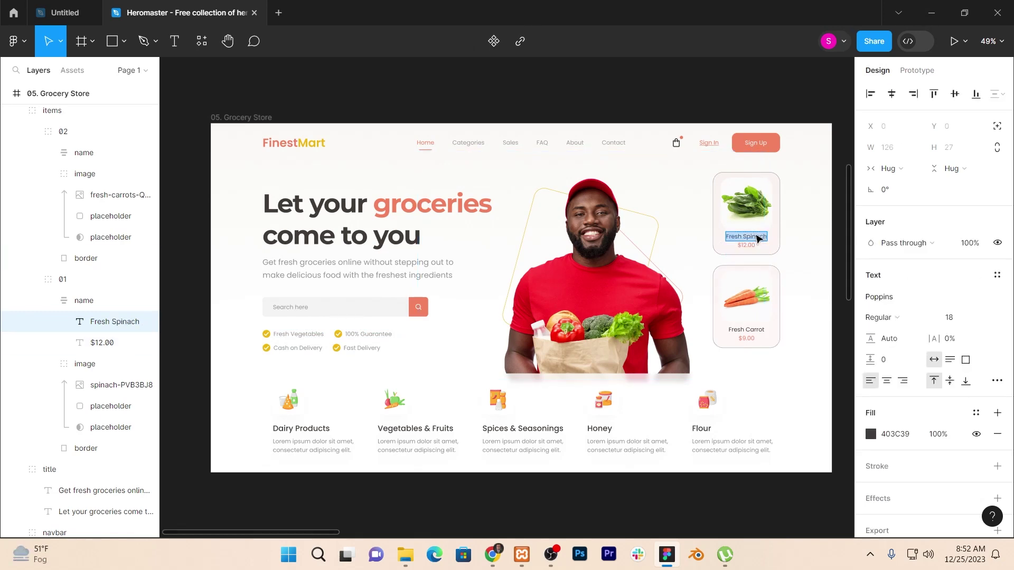
key("ctrl+c")
Return to Elementor in Chrome and replace the new heading's title with the copied "Fresh Spinach".
key("alt+Tab")
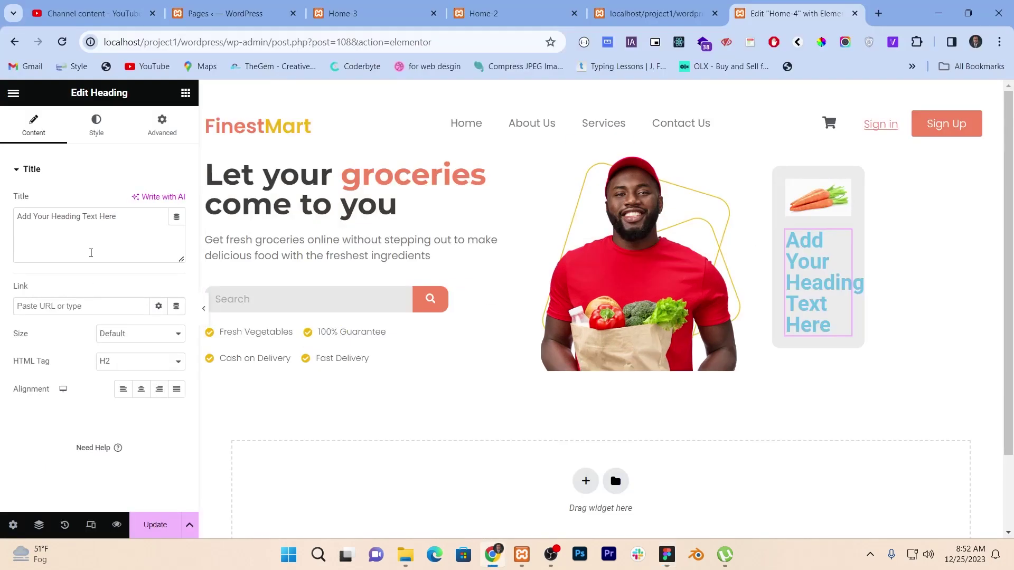
left_click(95, 247)
key("ctrl+a")
key("ctrl+v")
Set the Fresh Spinach heading's text color to the site's dark custom global color.
left_click(105, 139)
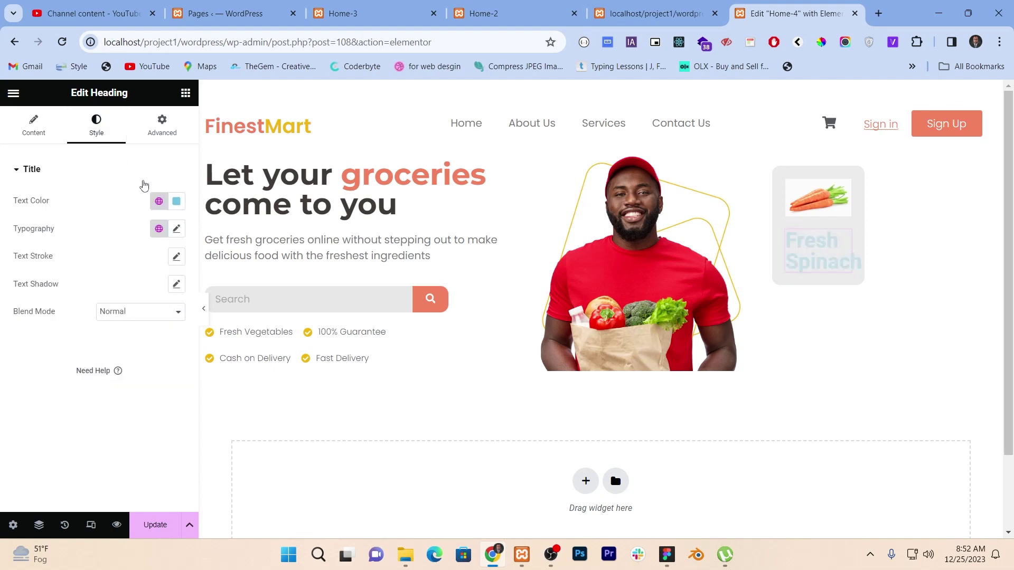
left_click(176, 201)
left_click(159, 201)
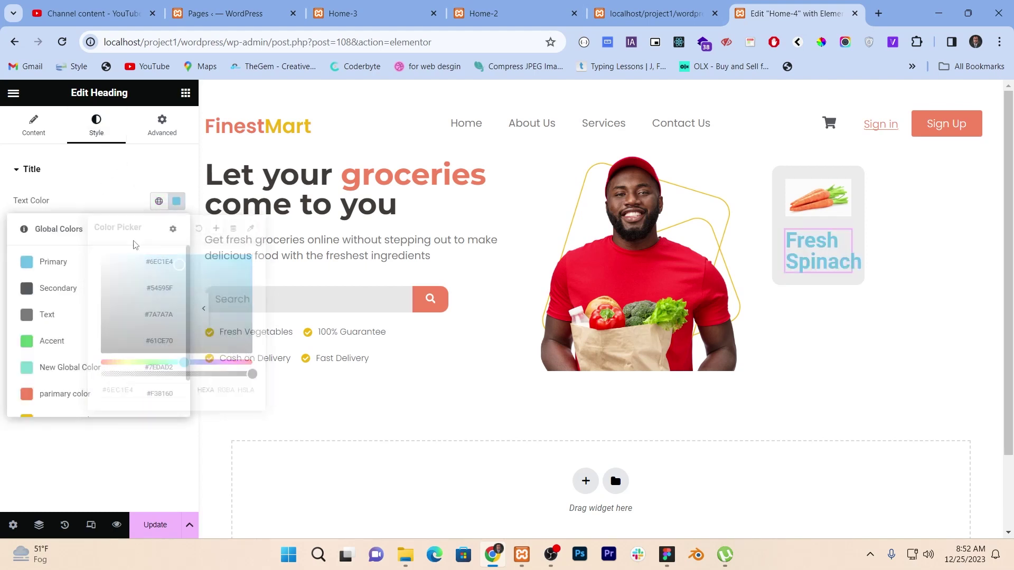
left_click(84, 292)
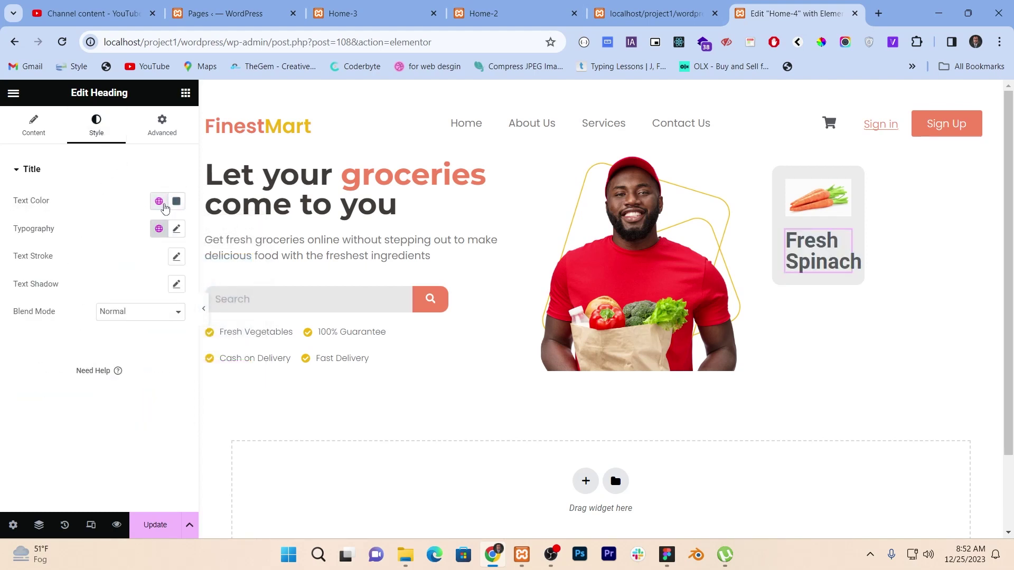
left_click(159, 201)
scroll(71, 414, "down", 1)
left_click(71, 398)
Set the Fresh Spinach heading's typography to Poppins, size 12 px, weight 400 (Normal).
left_click(177, 229)
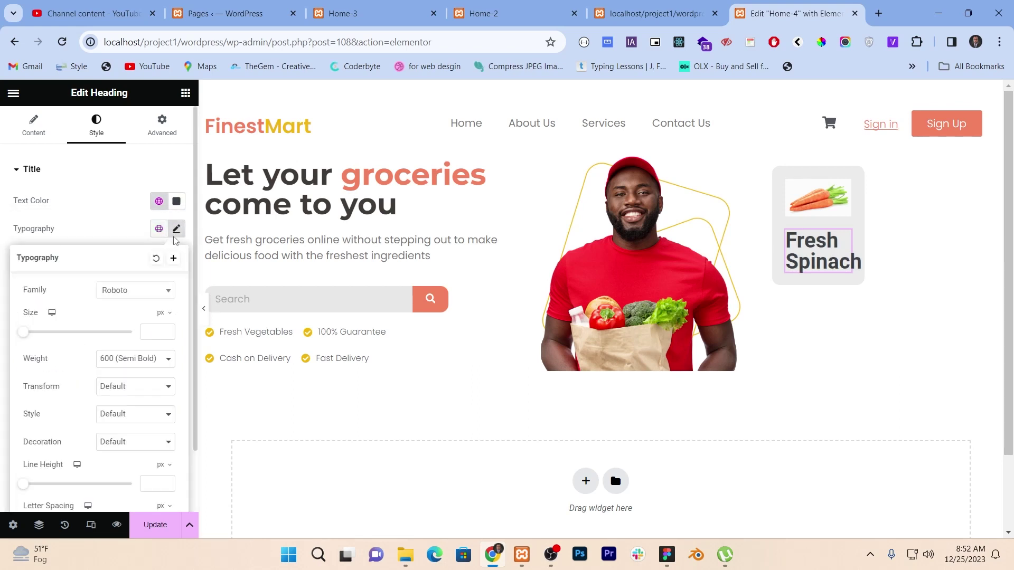
left_click(146, 290)
type("popp")
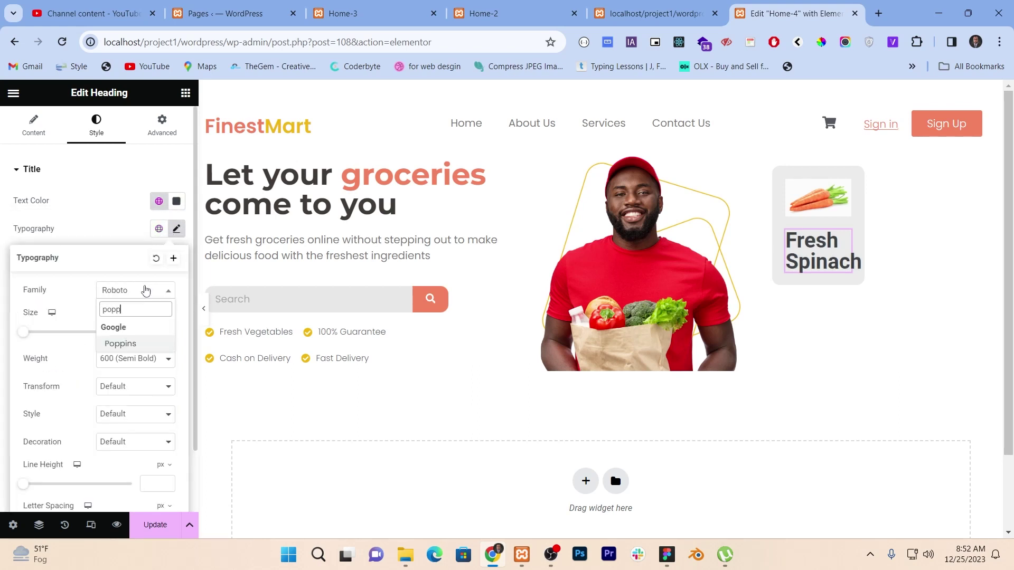
left_click(139, 346)
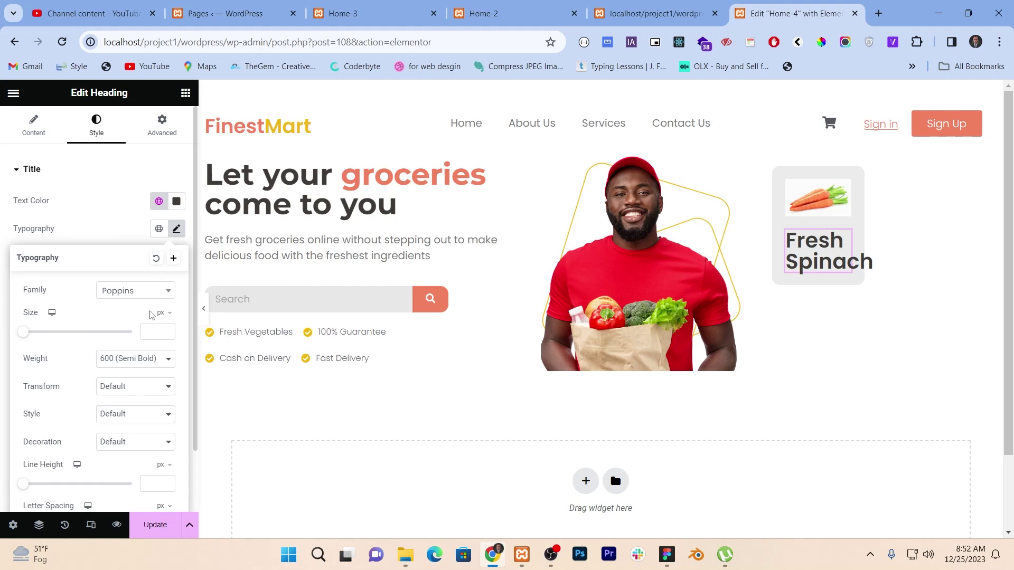
left_click(138, 359)
left_click(134, 407)
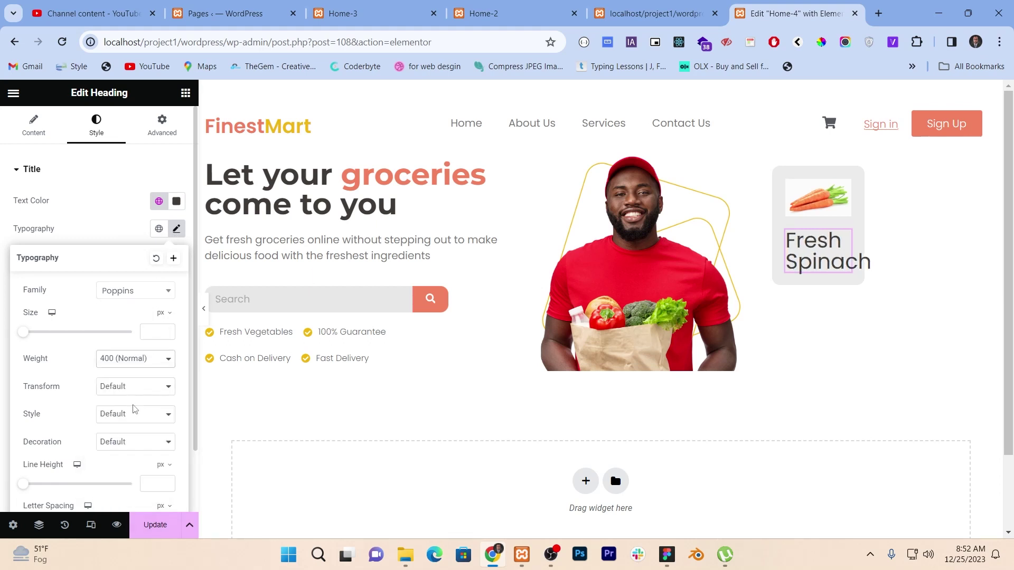
left_click(29, 334)
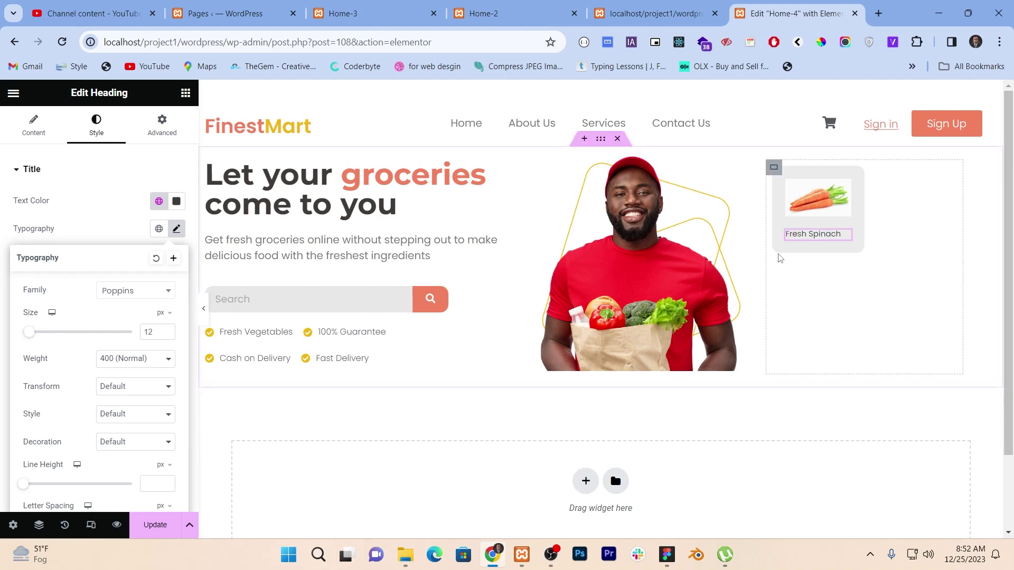
Duplicate the Fresh Spinach heading and change the copy's title to "$12".
right_click(819, 238)
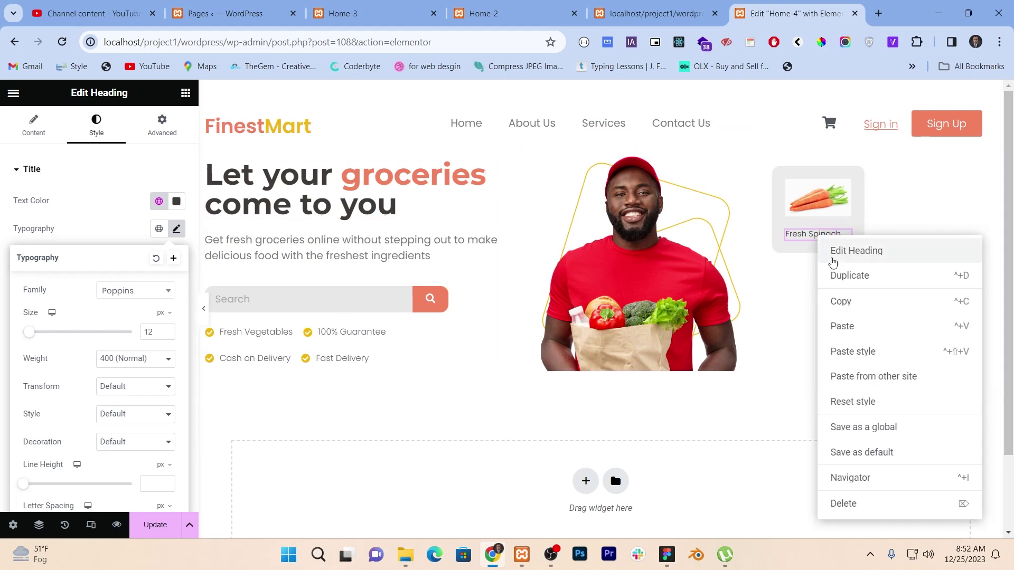
left_click(840, 274)
left_click(163, 247)
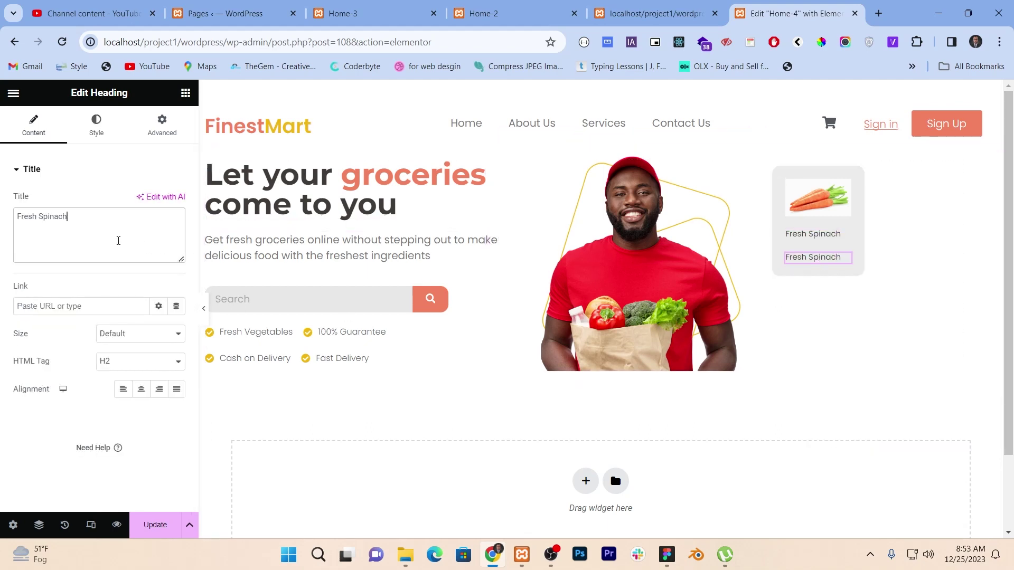
key("alt+Tab")
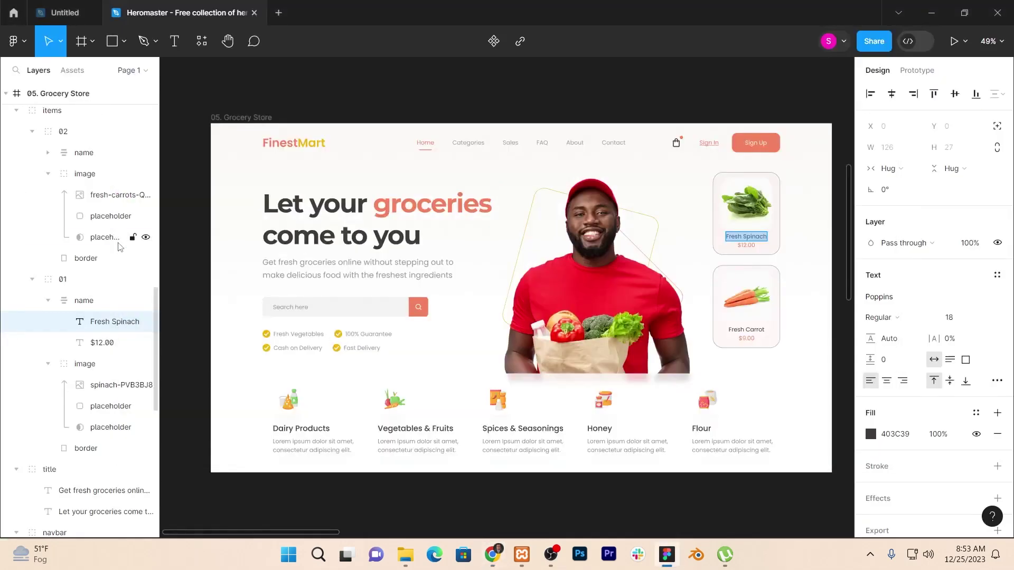
key("alt+Tab")
type("A")
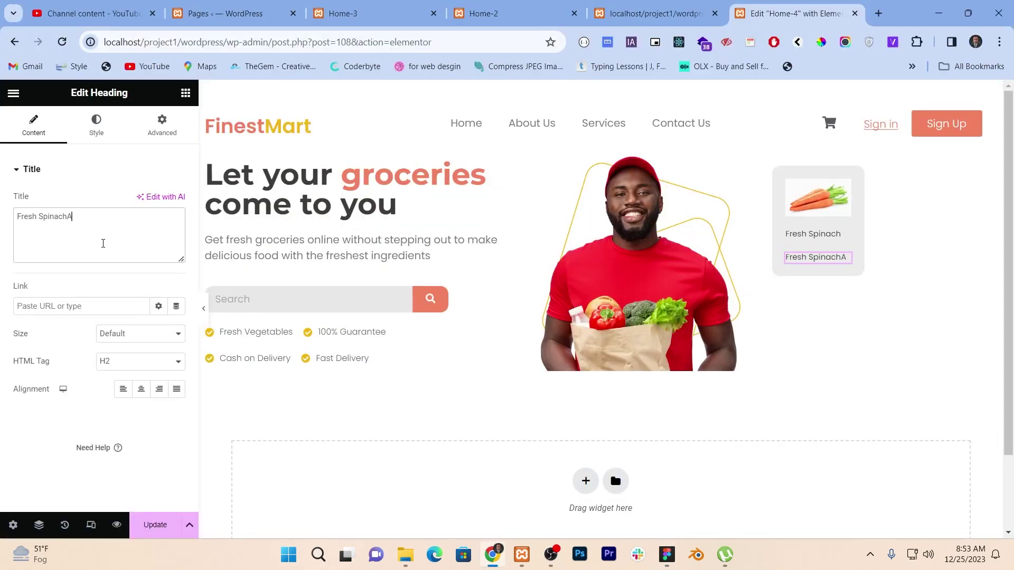
type("#")
key("ctrl+a")
key("BackSpace")
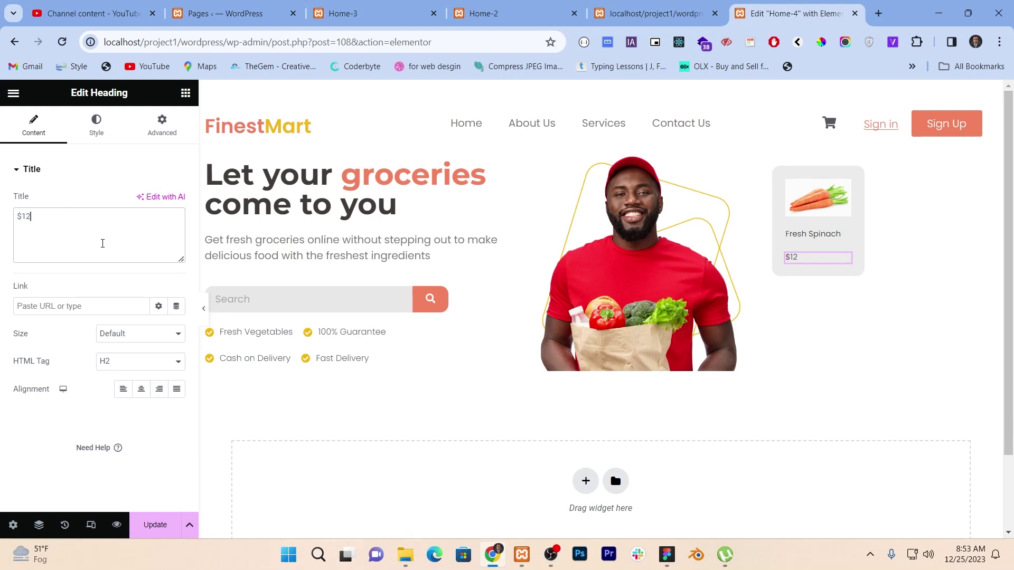
Center the $12 price heading and set its top margin to -15 px, keeping the other margins at 0.
left_click(141, 390)
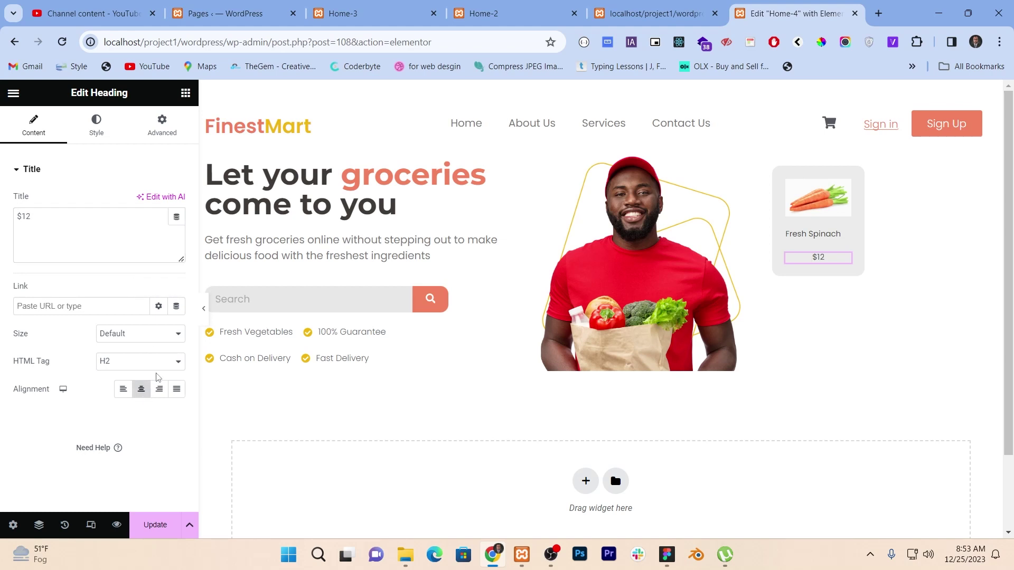
left_click(175, 136)
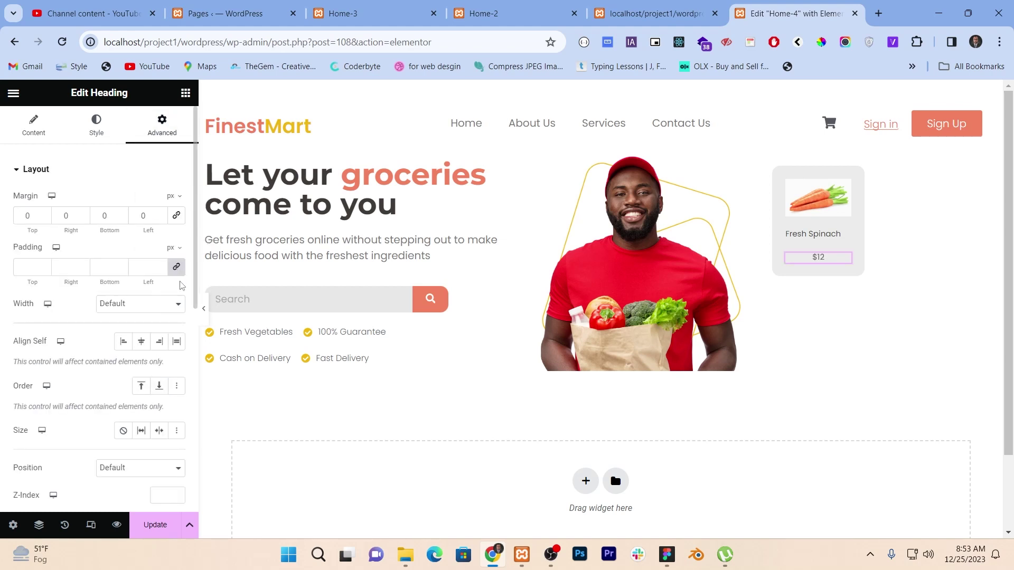
left_click(44, 222)
type("-1")
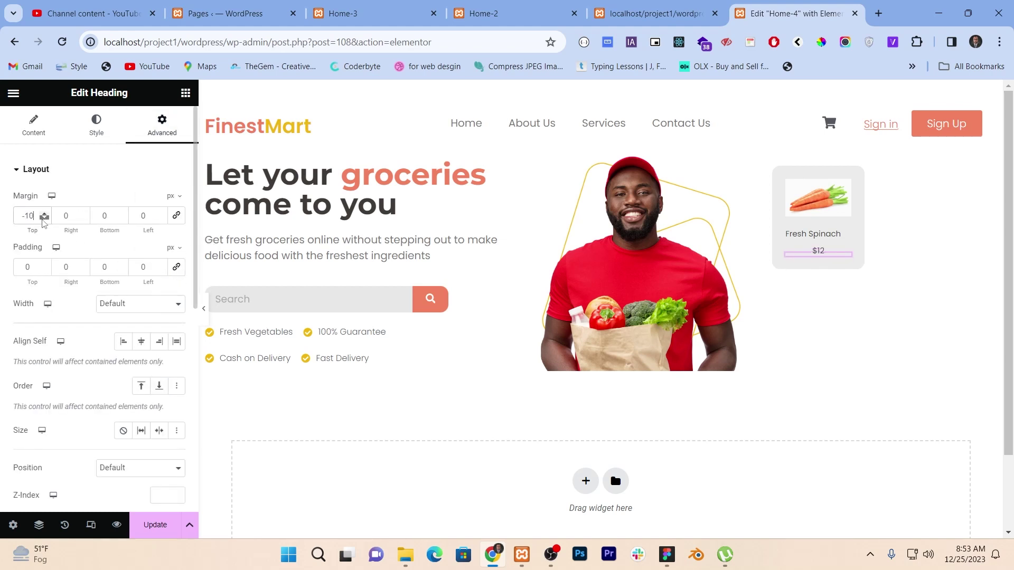
type("8")
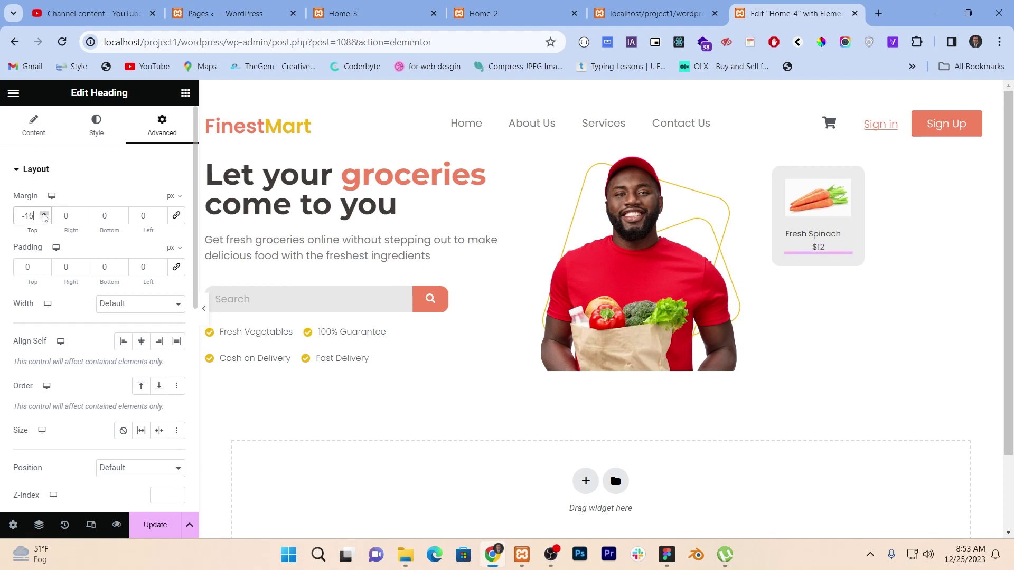
Center the Fresh Spinach heading within the product card.
left_click(840, 234)
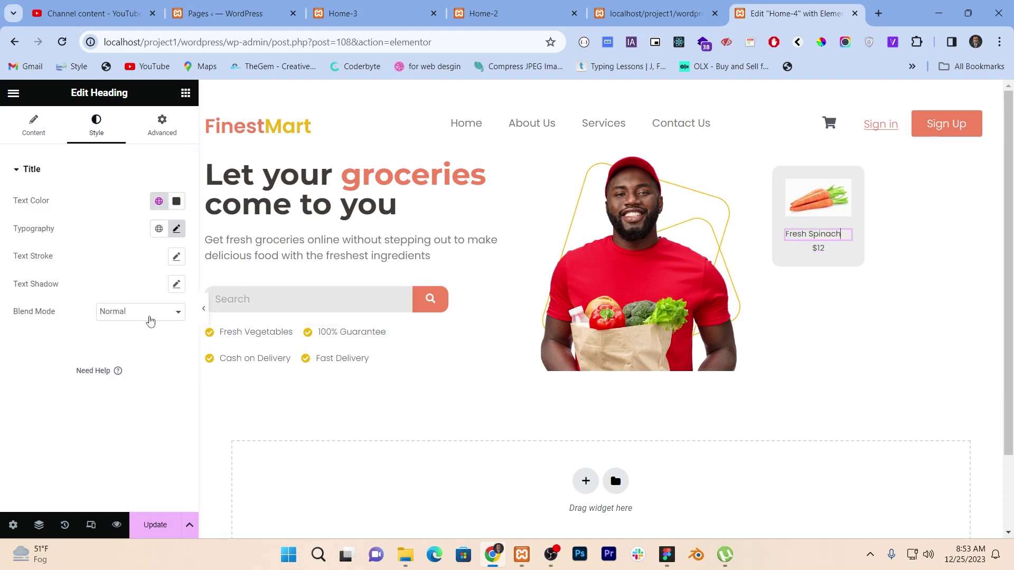
left_click(33, 137)
left_click(141, 389)
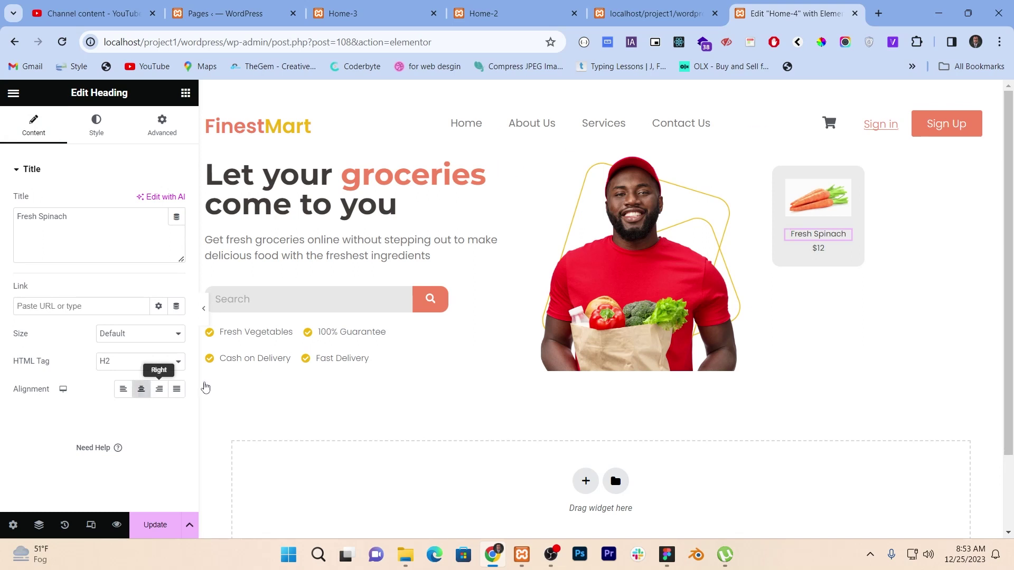
Duplicate the carrot product card and replace the copy's image with the spinach picture from the media library, previewing the layout.
right_click(780, 178)
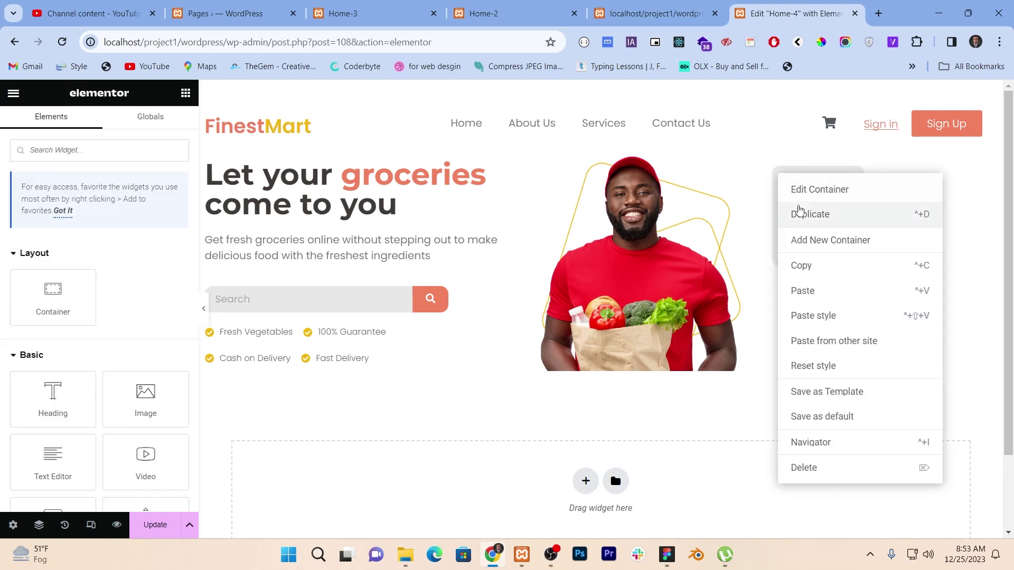
left_click(797, 211)
left_click(793, 300)
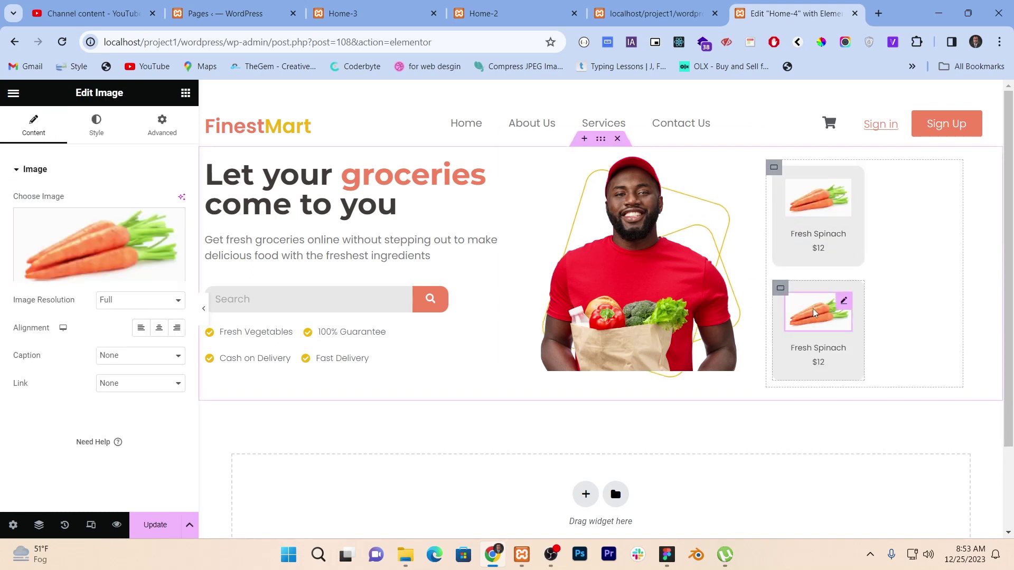
left_click(90, 248)
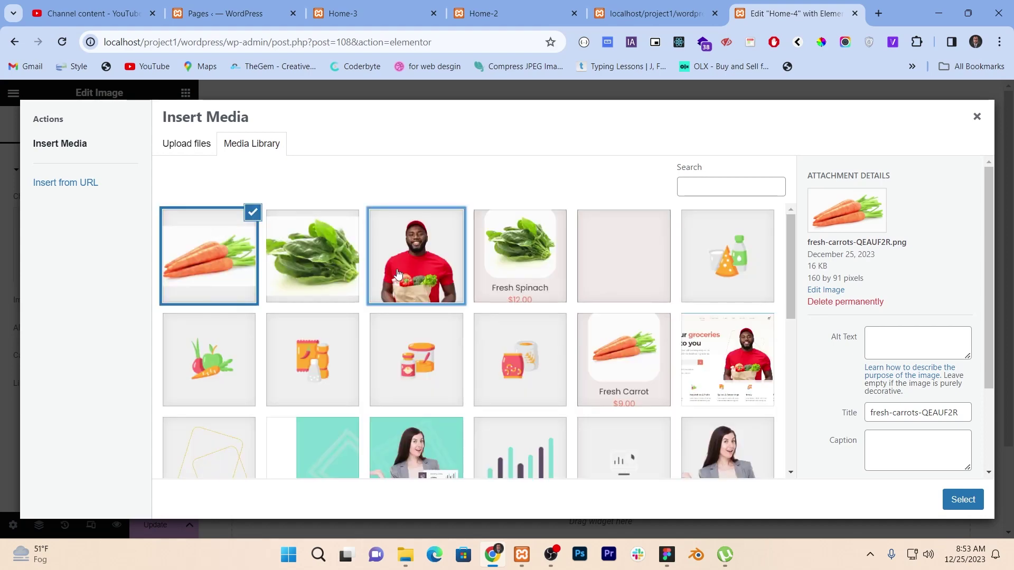
left_click(316, 270)
left_click(963, 500)
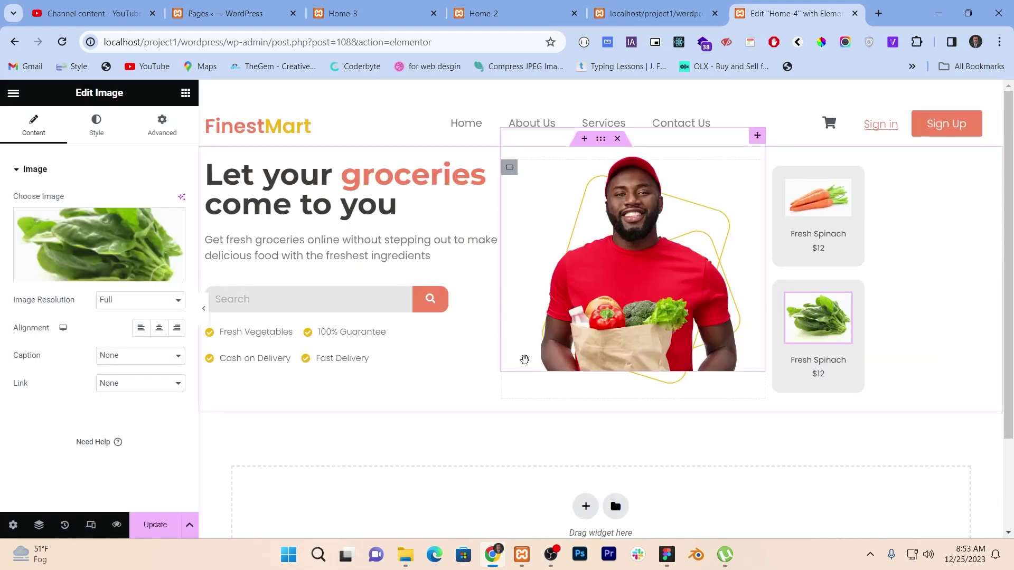
left_click(204, 315)
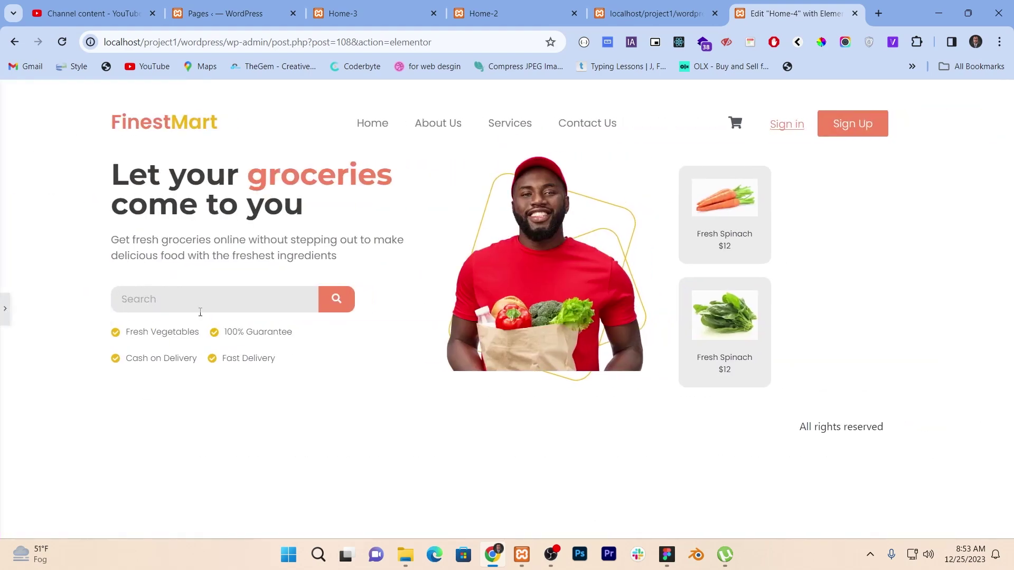
left_click(5, 308)
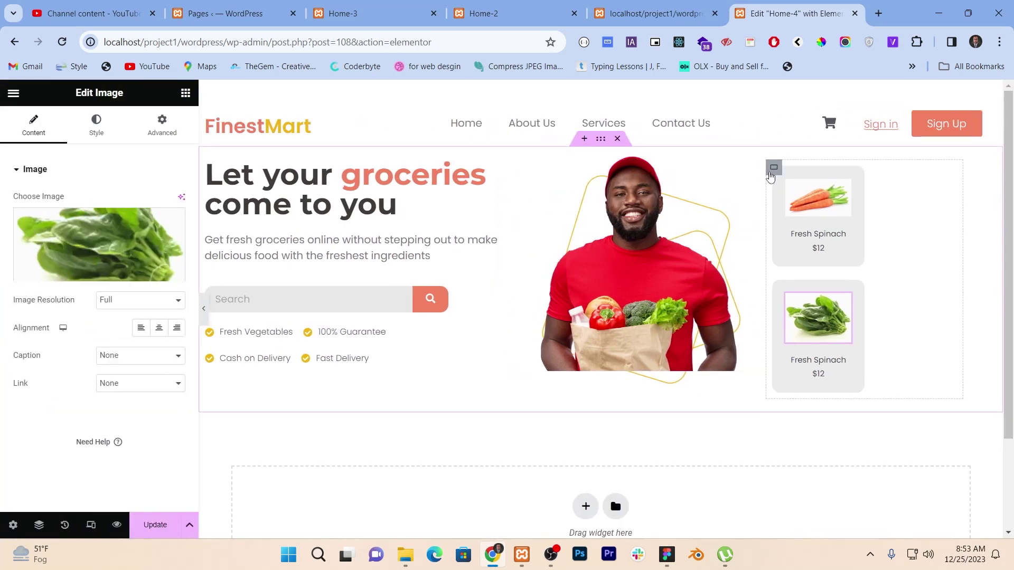
Set the third column container's Justify Content and Align Items to Center and preview the product cards' placement.
left_click(772, 168)
left_click(56, 437)
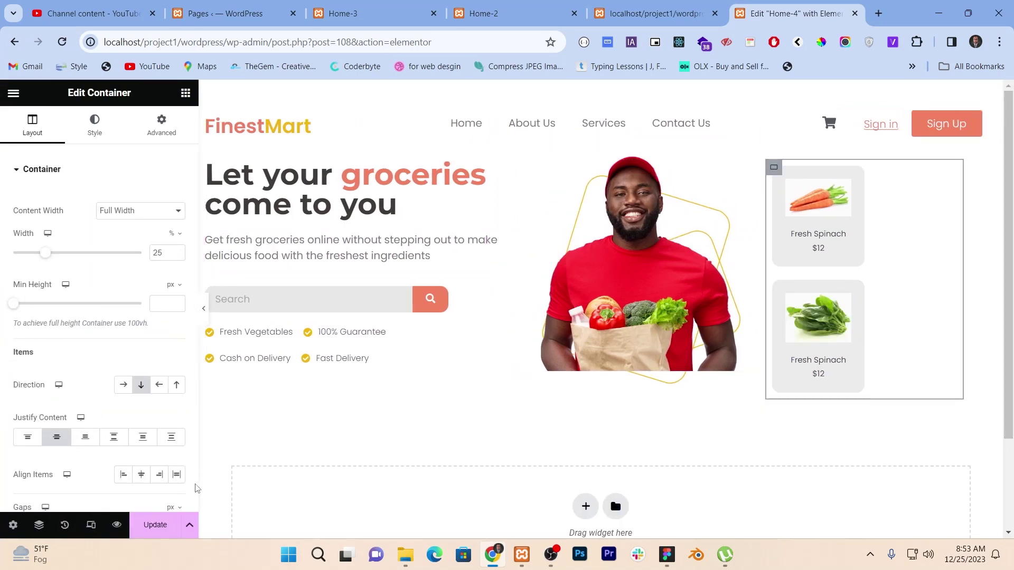
left_click(138, 477)
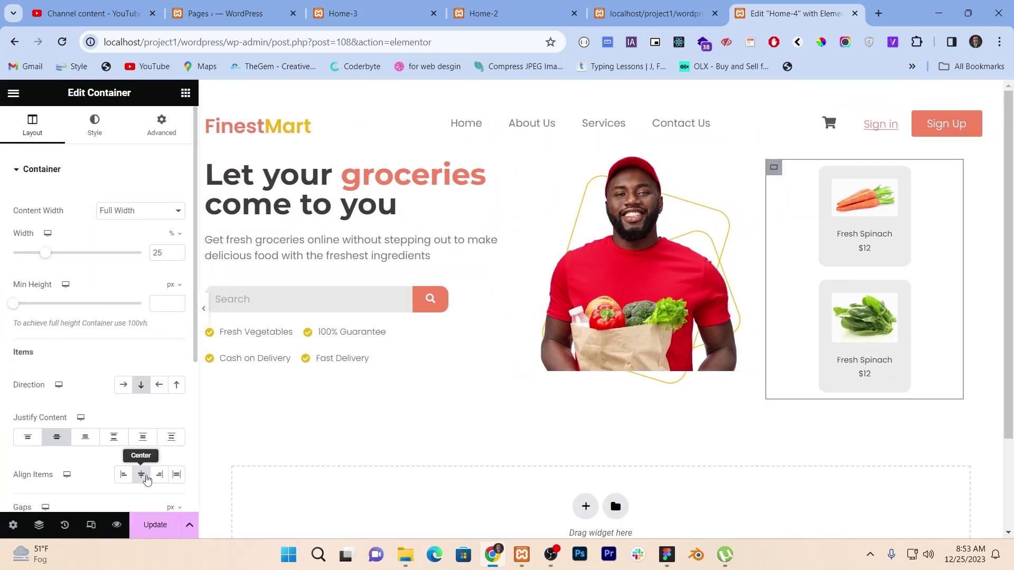
left_click(204, 316)
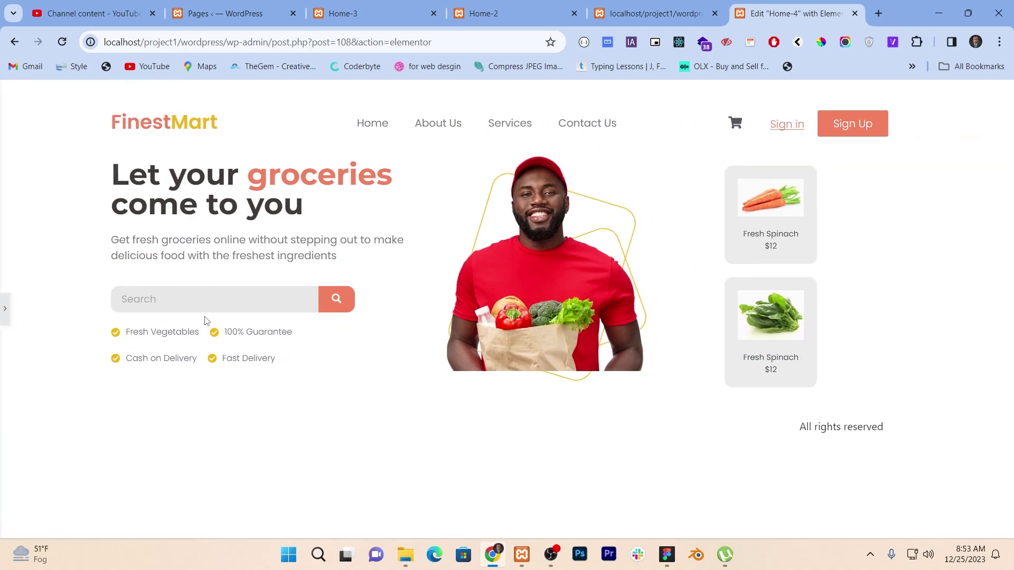
key("alt+Tab")
key("alt+Tab")
left_click(7, 311)
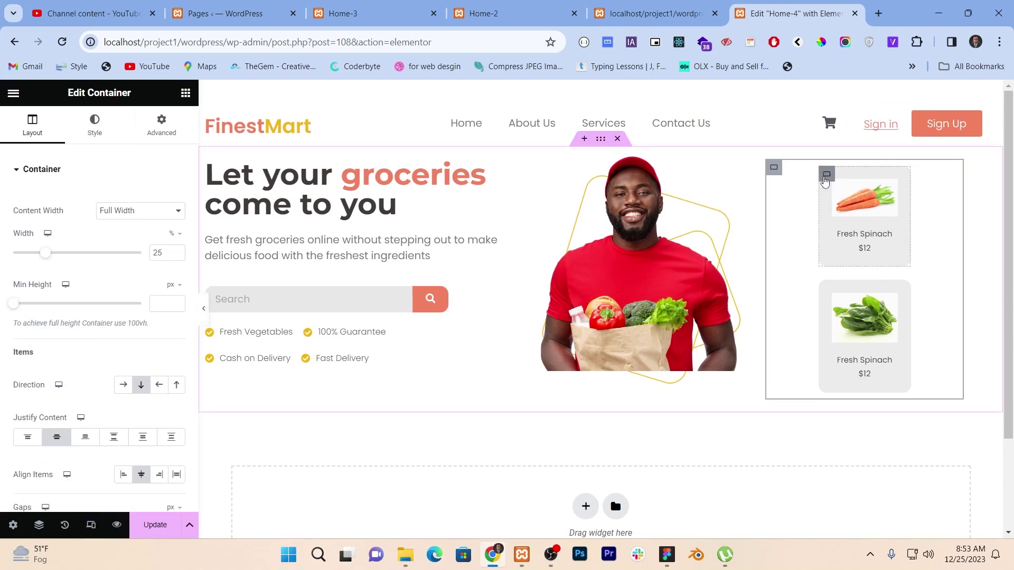